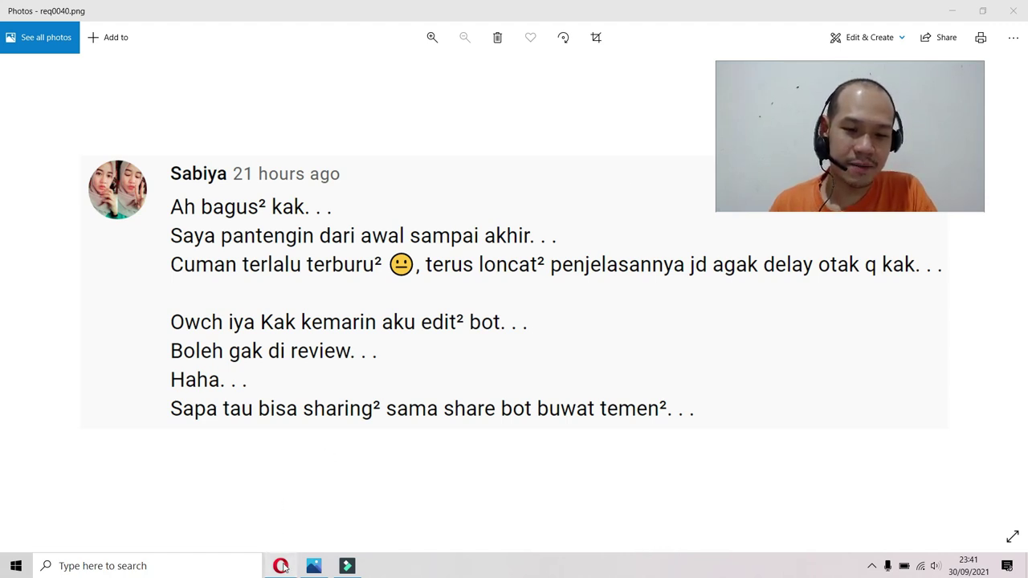
- Switch to Binary Bot in the browser and load the "Over 2 Akumulasi Marti Follow lastDgt" XML bot file from the computer
left_click(283, 562)
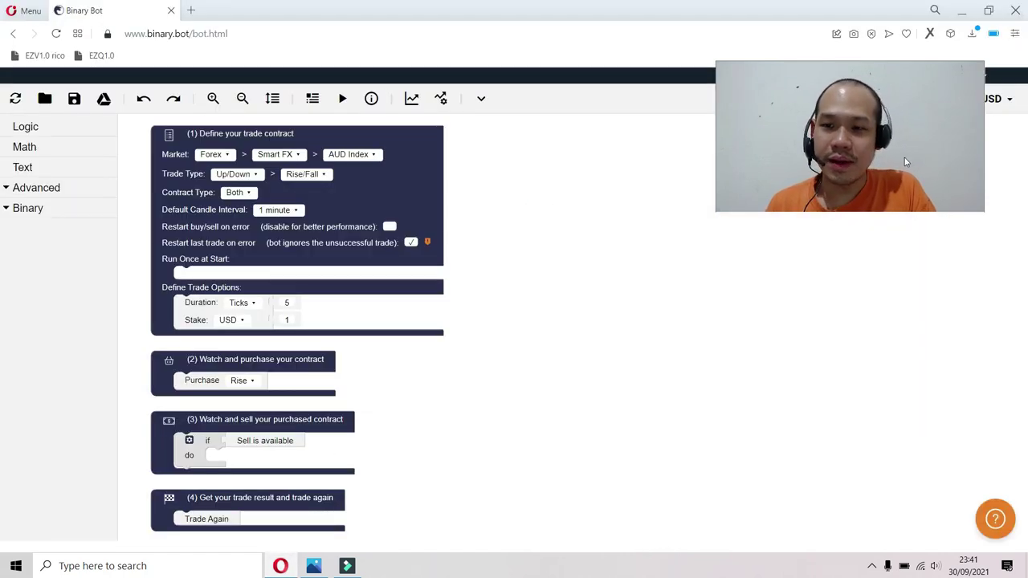
left_click_drag(904, 157, 920, 217)
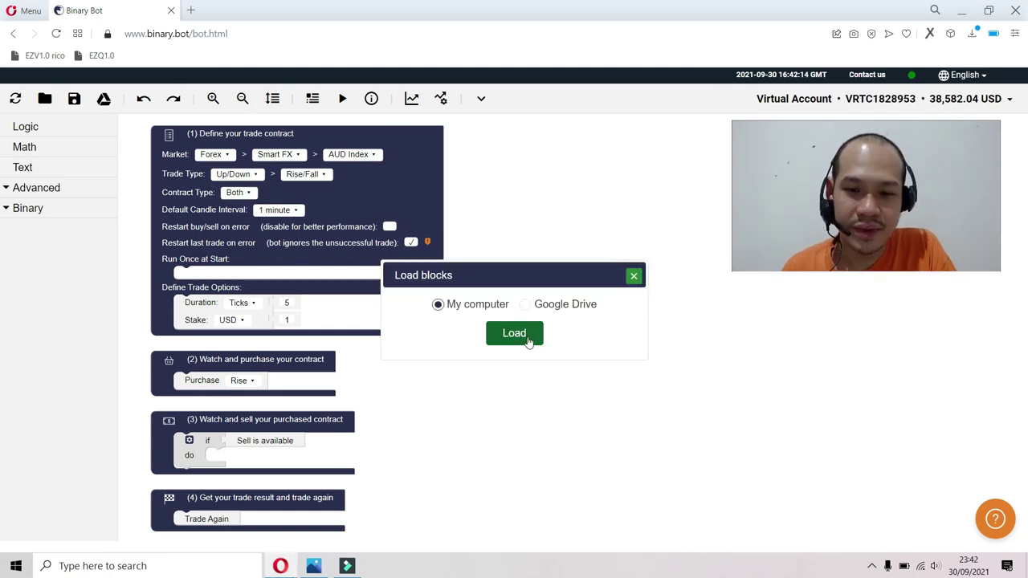
left_click(527, 338)
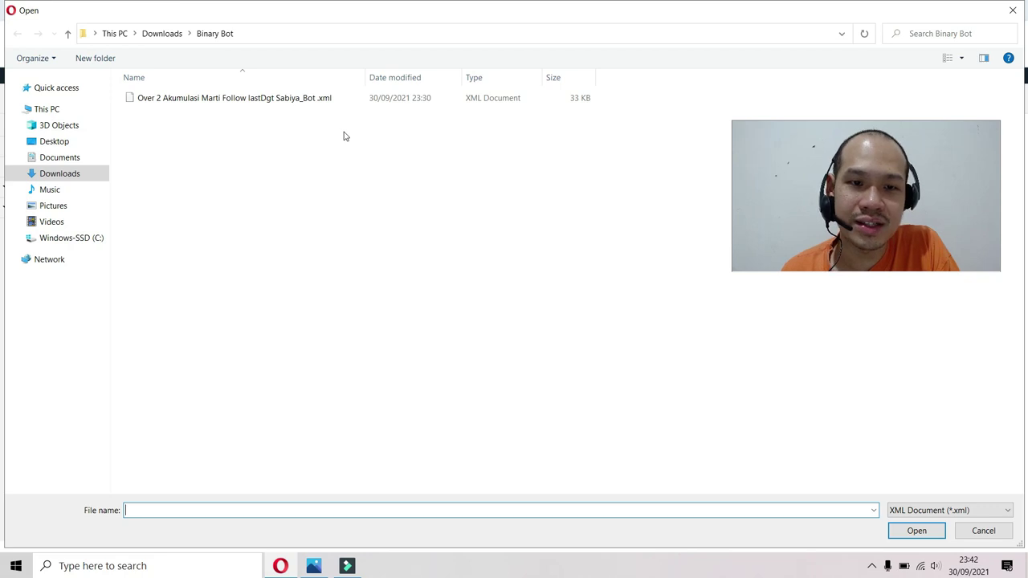
double_click(282, 100)
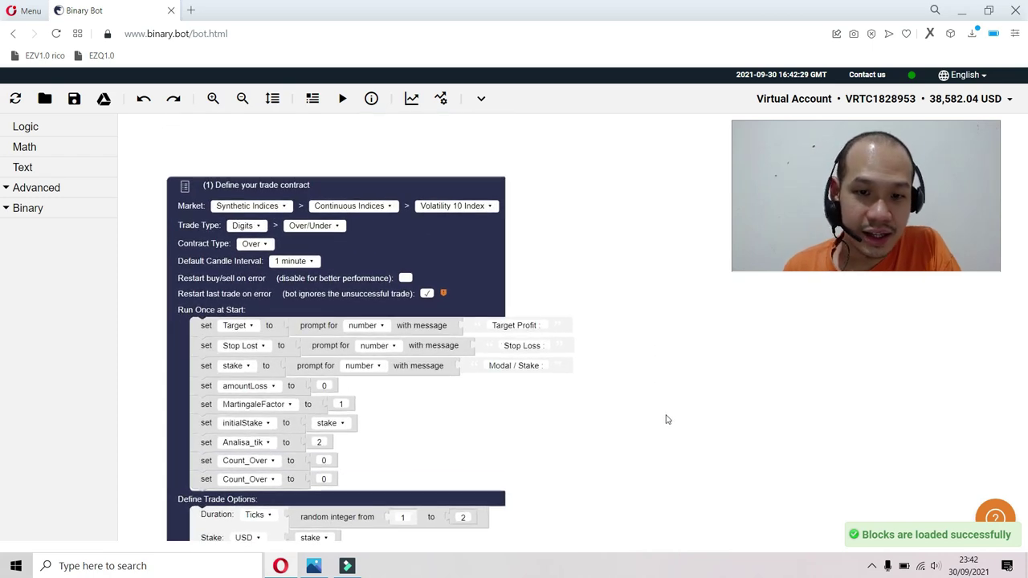
- Examine the loaded bot's blocks, from the trade contract definition through the purchase conditions to the trade result and trade-again logic
left_click_drag(665, 415, 675, 270)
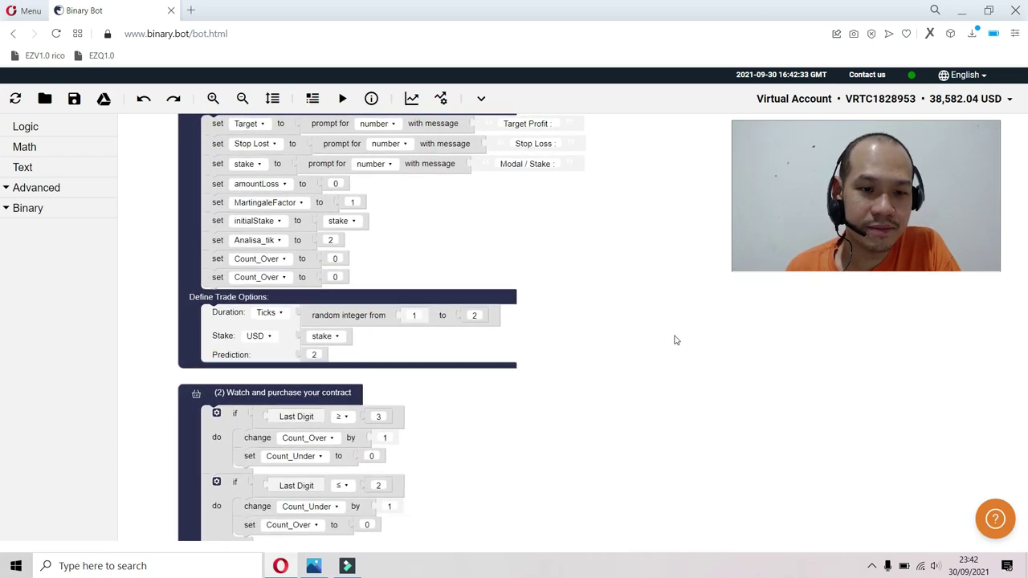
left_click_drag(675, 337, 677, 253)
left_click_drag(669, 362, 668, 292)
left_click_drag(672, 330, 679, 241)
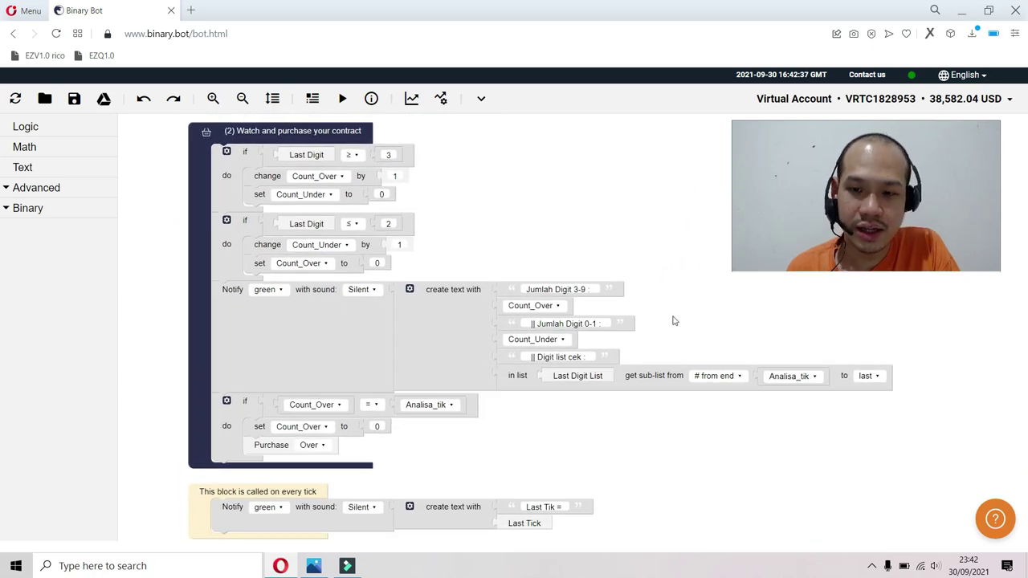
left_click_drag(672, 318, 677, 257)
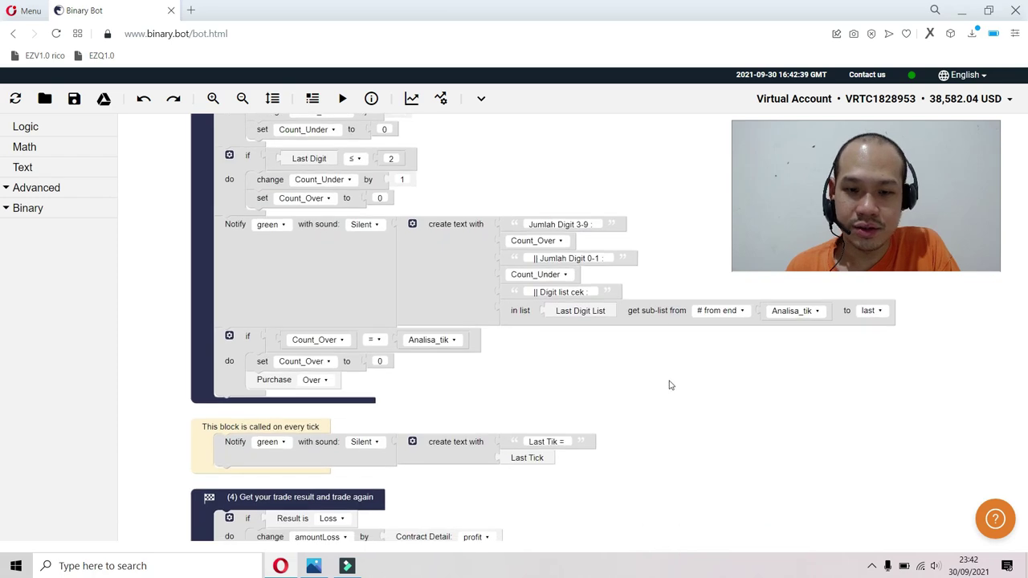
left_click_drag(667, 383, 673, 273)
left_click_drag(678, 361, 666, 271)
left_click_drag(691, 354, 696, 234)
left_click_drag(694, 356, 693, 241)
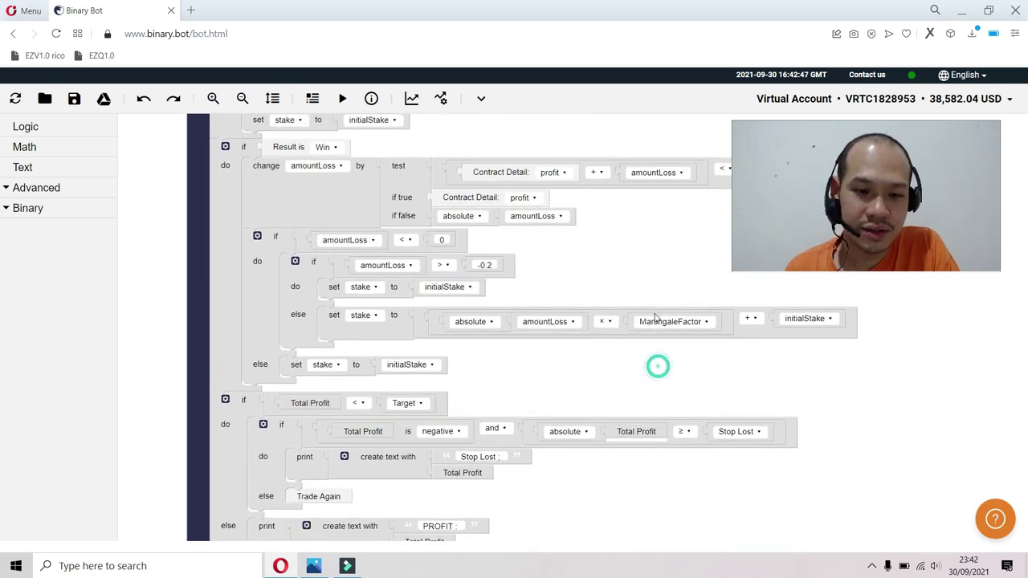
mouse_move(656, 367)
left_mouse_down()
mouse_move(651, 252)
mouse_move(650, 353)
left_mouse_up()
scroll(651, 353, "down", 5)
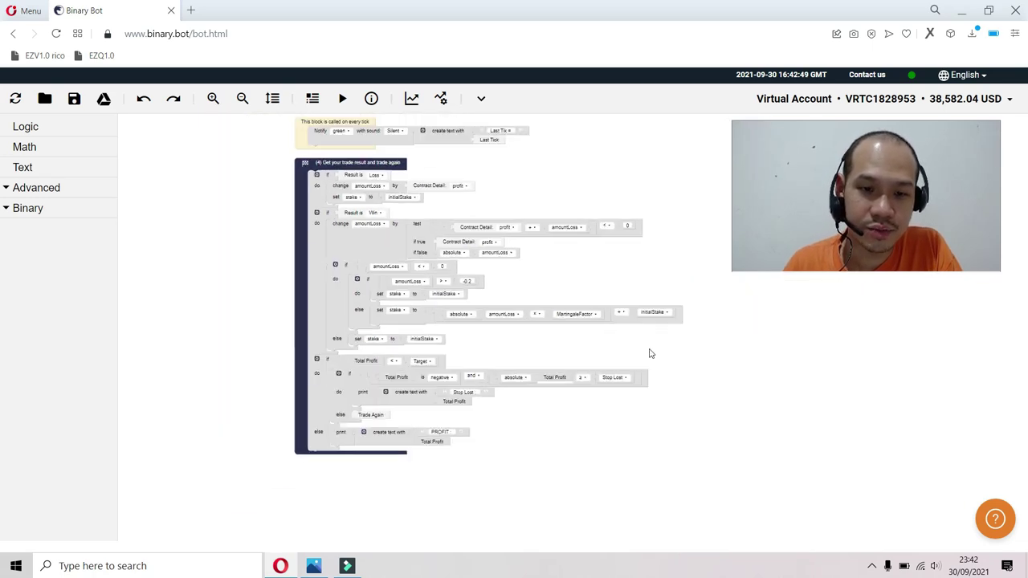
left_click_drag(669, 234, 658, 416)
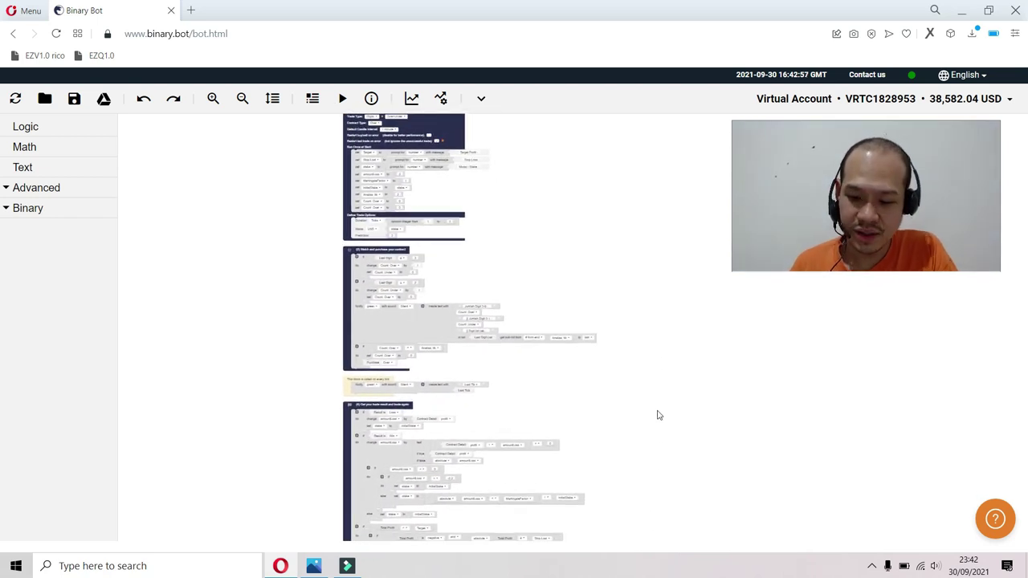
scroll(658, 416, "up", 3)
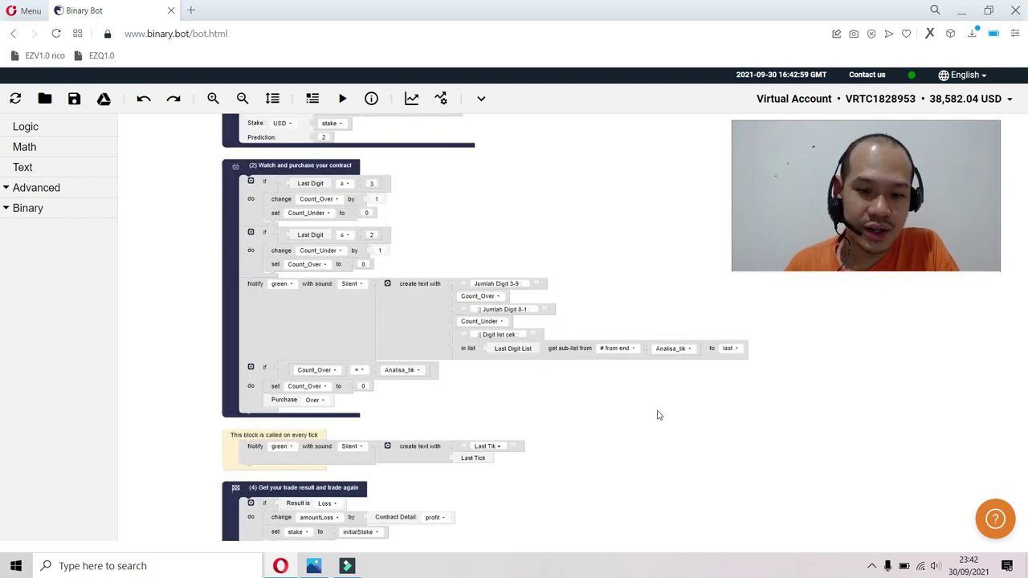
- Reread the viewer's bot review request in Photos and return to Binary Bot in the browser
left_click(313, 564)
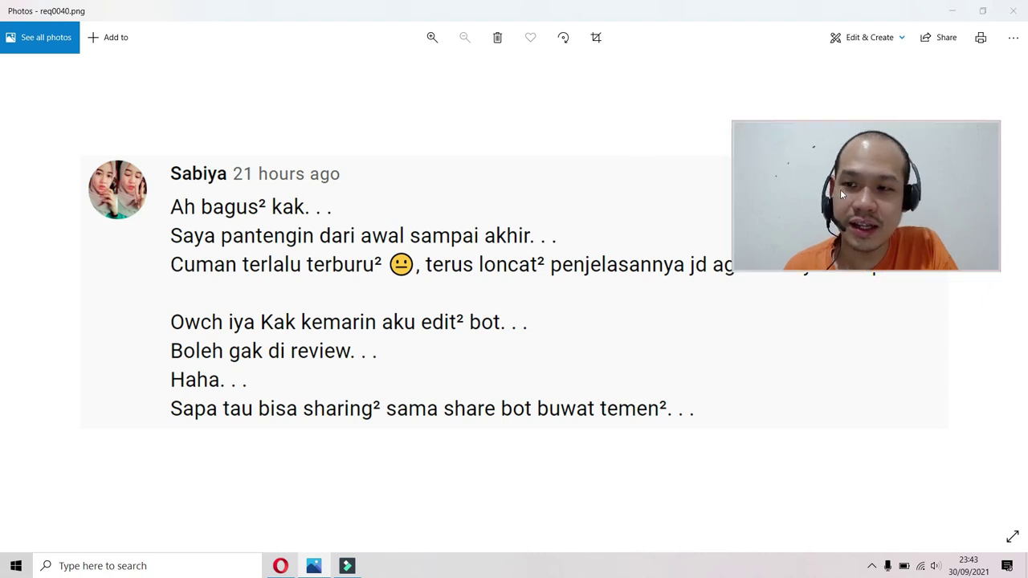
left_click_drag(841, 193, 838, 147)
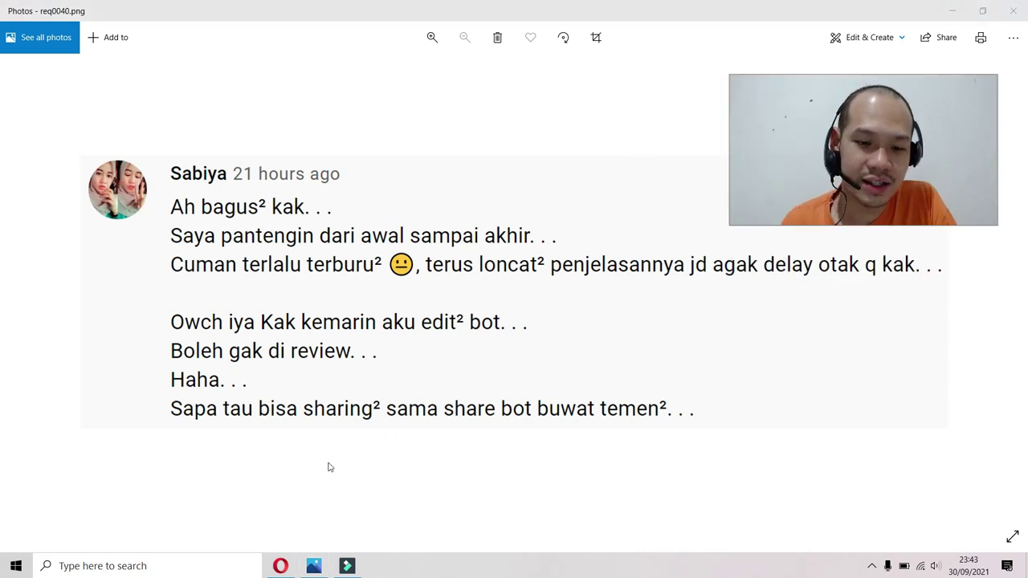
left_click(280, 566)
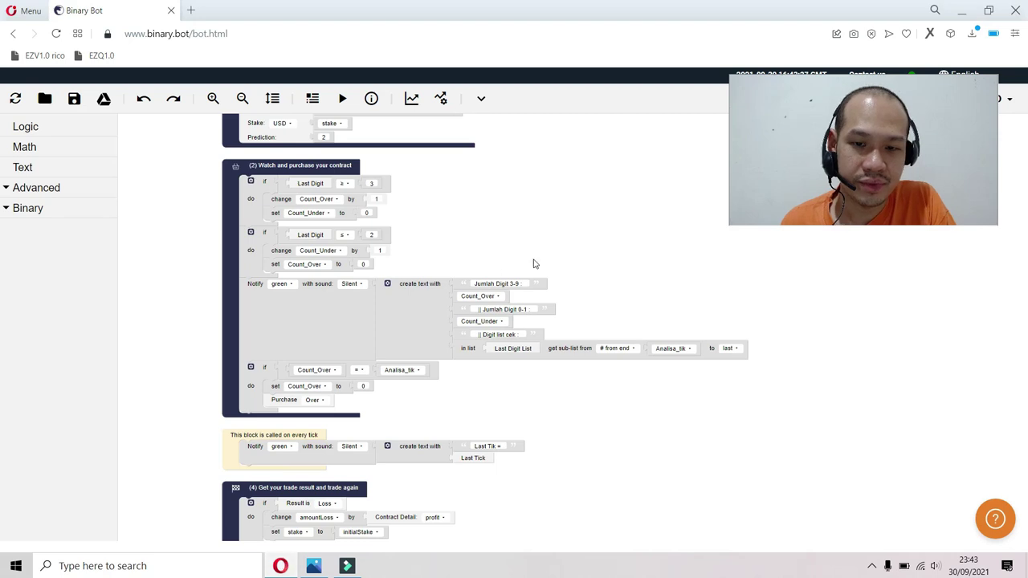
- Examine the last-digit counting conditions in the purchase block and the trade options above them
scroll(534, 257, "up", 1)
scroll(534, 257, "up", 1)
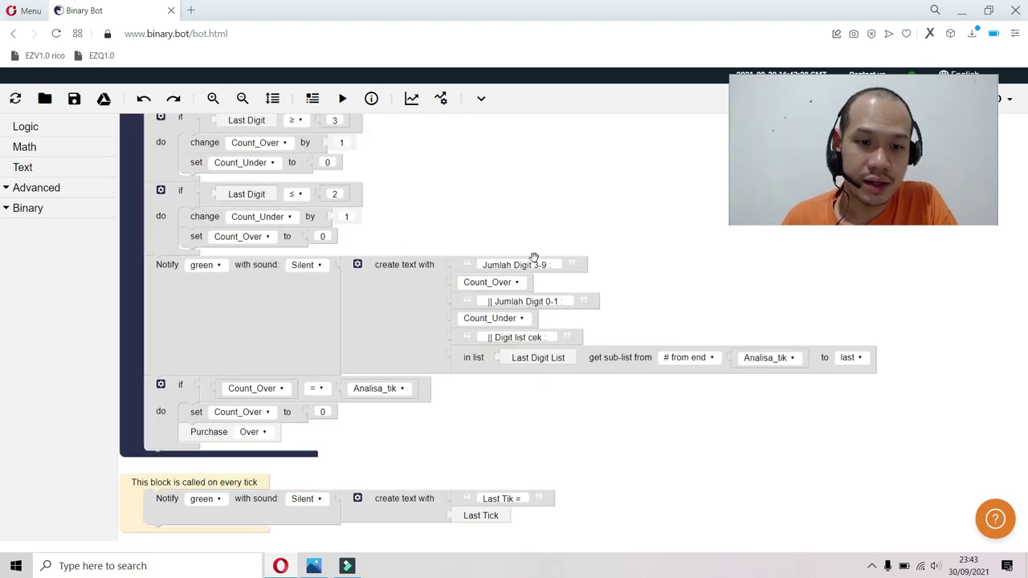
scroll(534, 257, "down", 1)
scroll(534, 257, "up", 1)
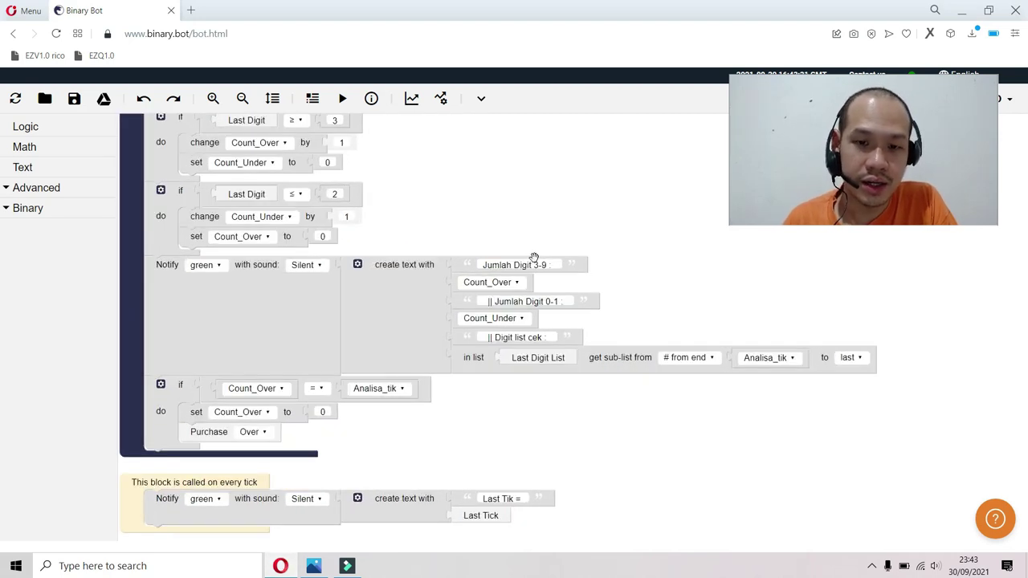
left_click_drag(541, 191, 555, 365)
left_click_drag(615, 230, 655, 351)
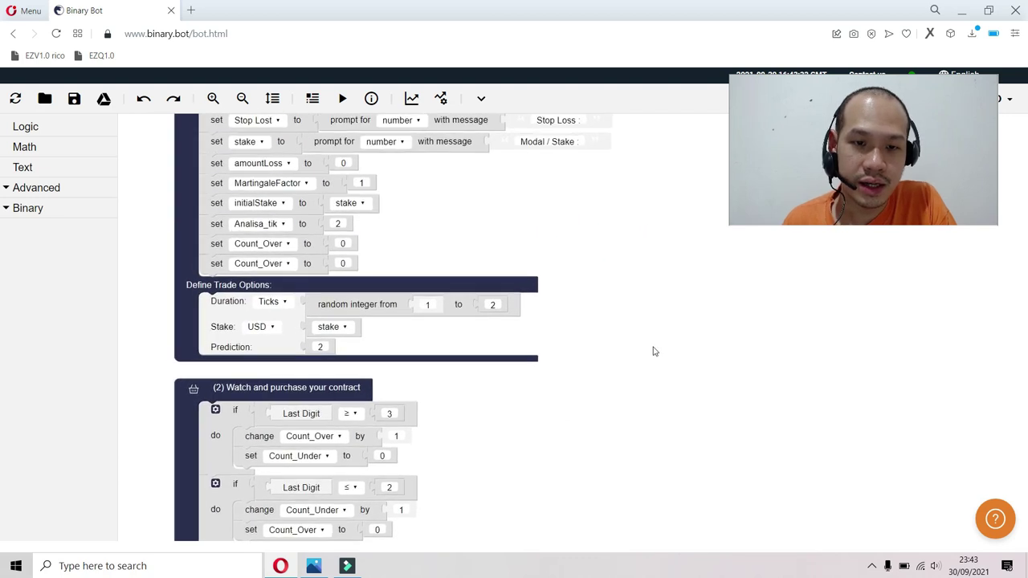
- Recheck the viewer's comment in Photos, and review the market, trade type and contract settings of the bot's trade contract block
left_click(314, 567)
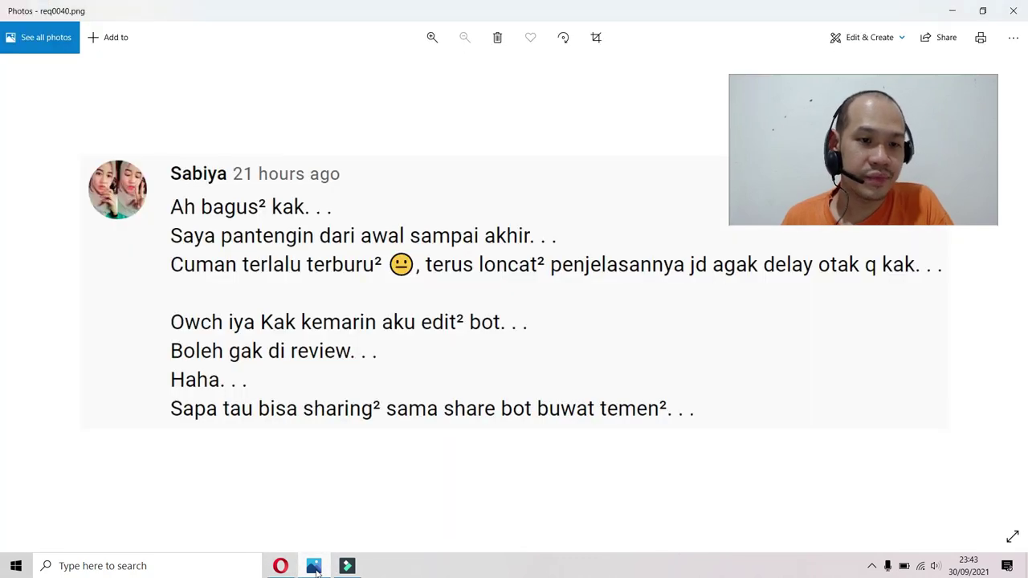
left_click(281, 566)
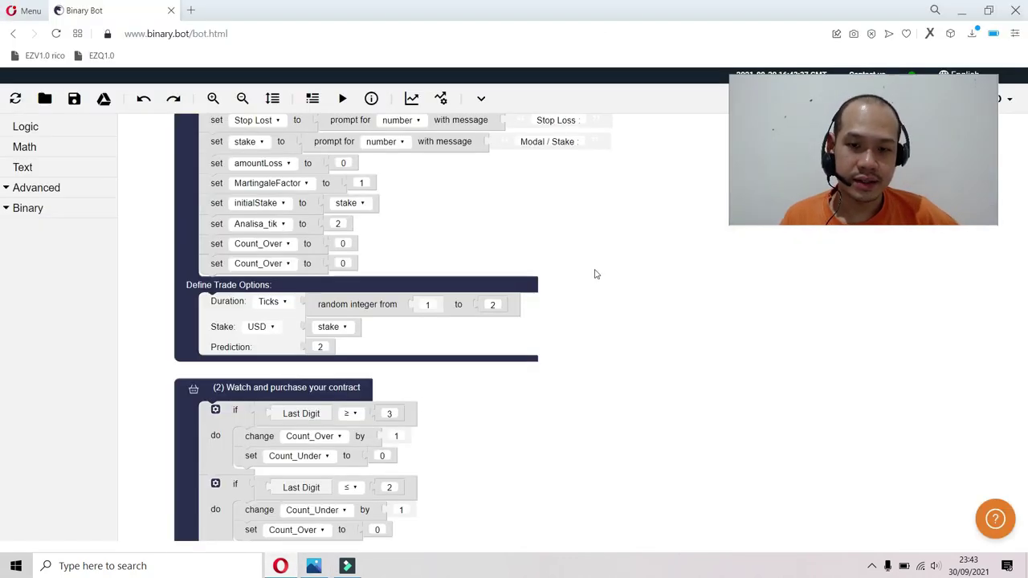
left_click_drag(594, 271, 599, 442)
left_click_drag(659, 408, 659, 459)
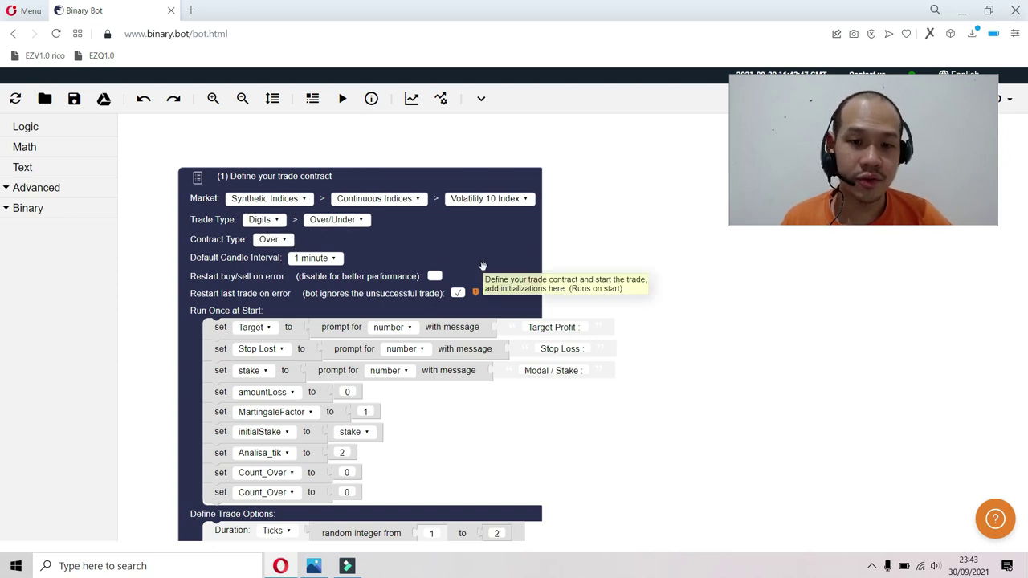
left_click_drag(601, 264, 606, 161)
left_click_drag(609, 334, 604, 269)
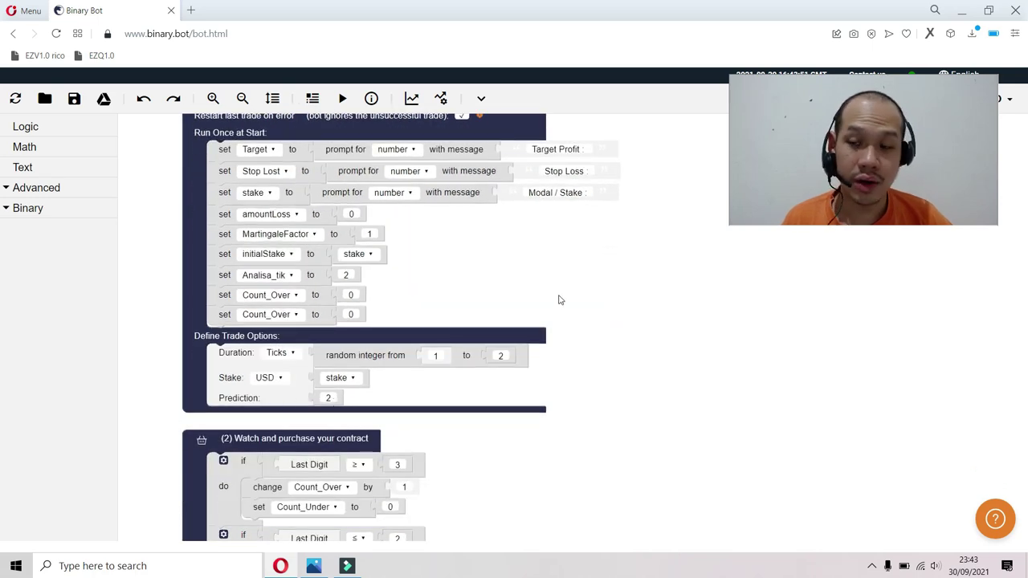
left_click_drag(633, 287, 642, 395)
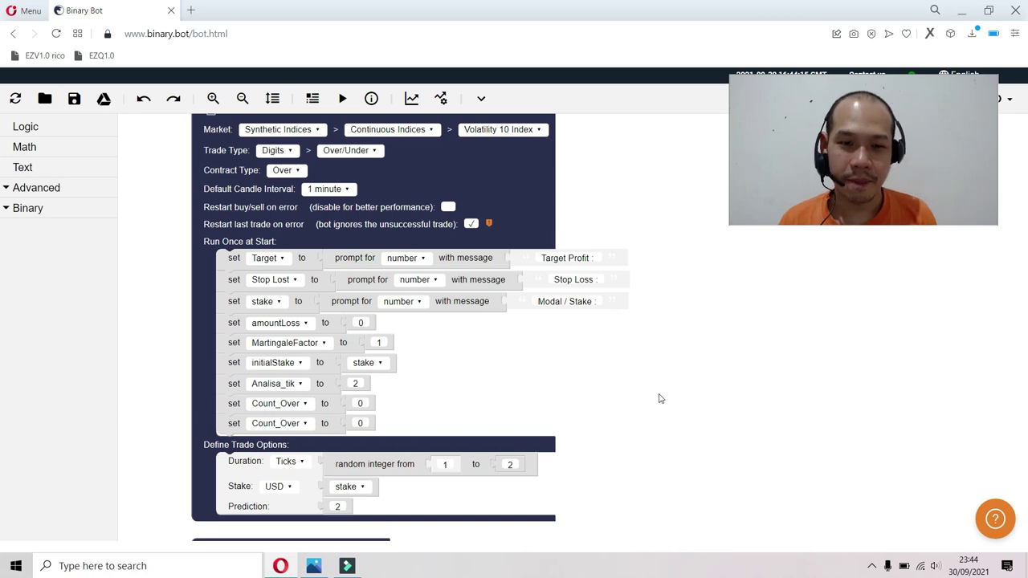
scroll(695, 393, "down", 1)
scroll(693, 391, "up", 1)
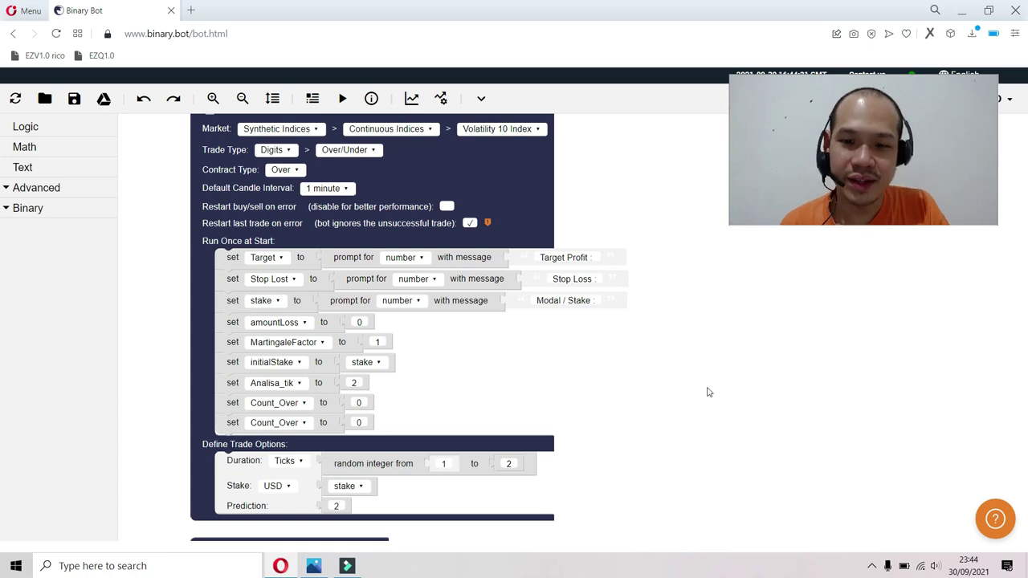
scroll(723, 394, "down", 1)
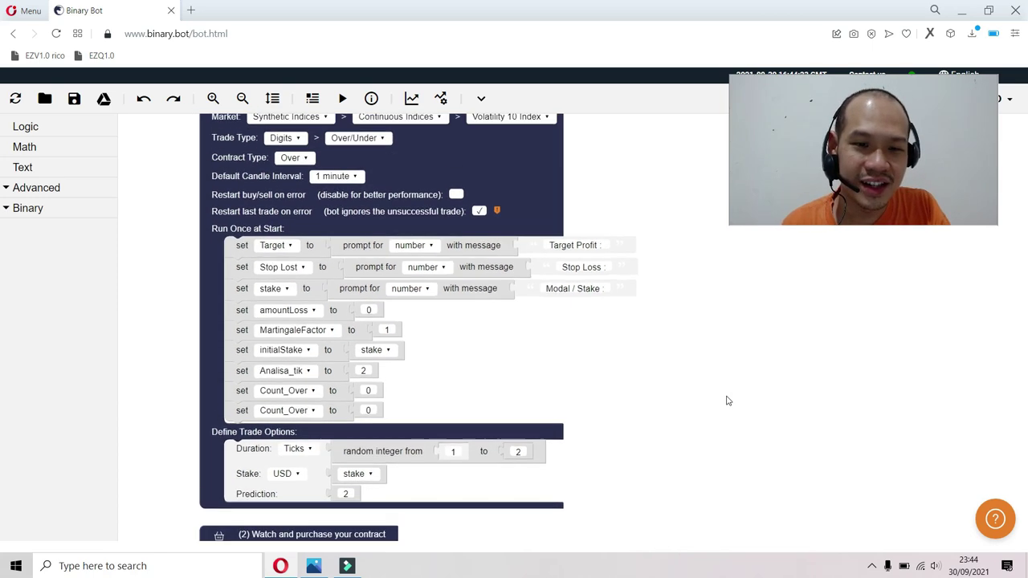
scroll(728, 400, "up", 1)
scroll(728, 385, "down", 1)
scroll(728, 373, "down", 1)
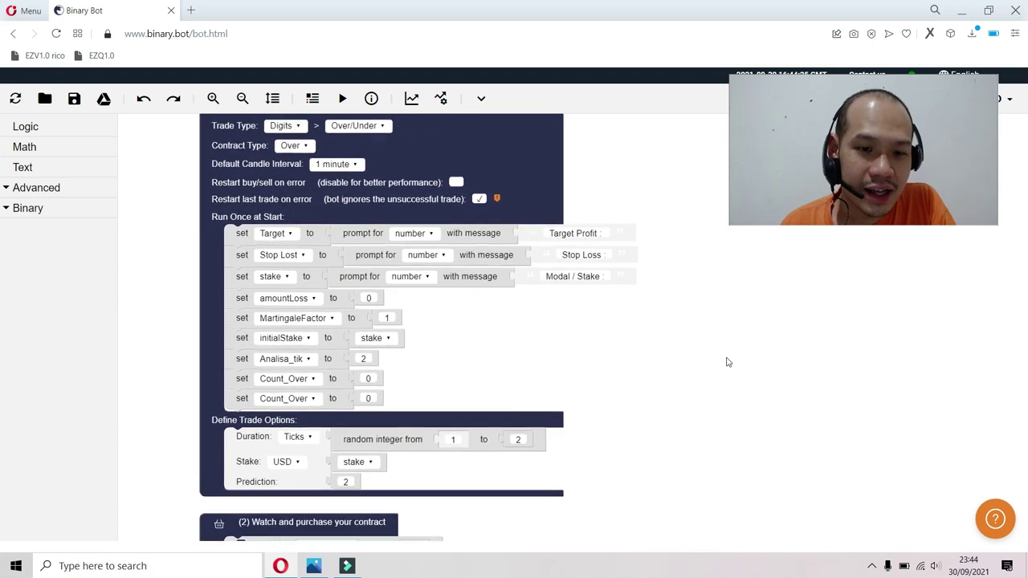
- Examine the start-up blocks that prompt for the Target, Stop Lost and stake values, including their messages
scroll(729, 362, "down", 2)
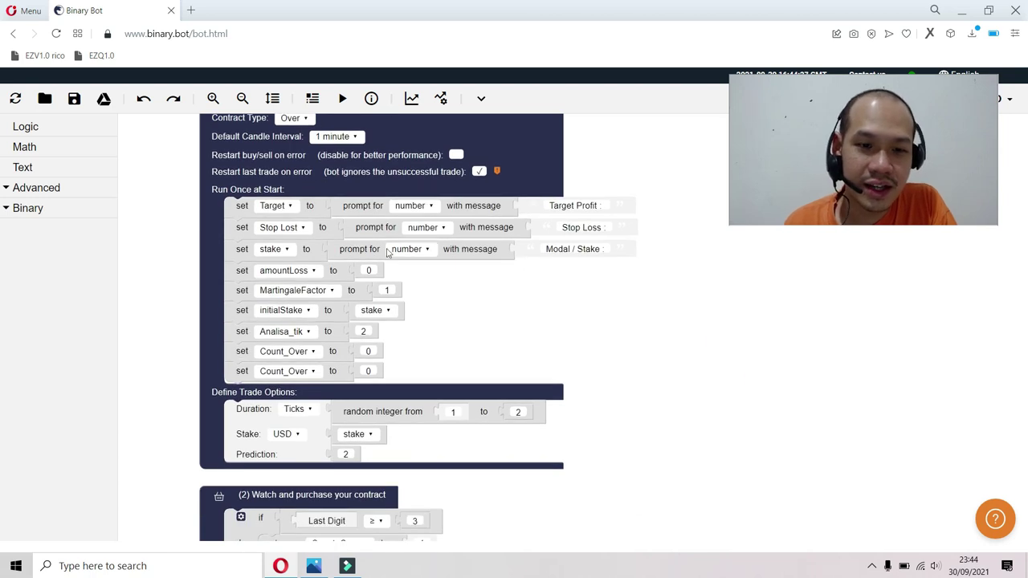
left_click(310, 206)
left_click(349, 208)
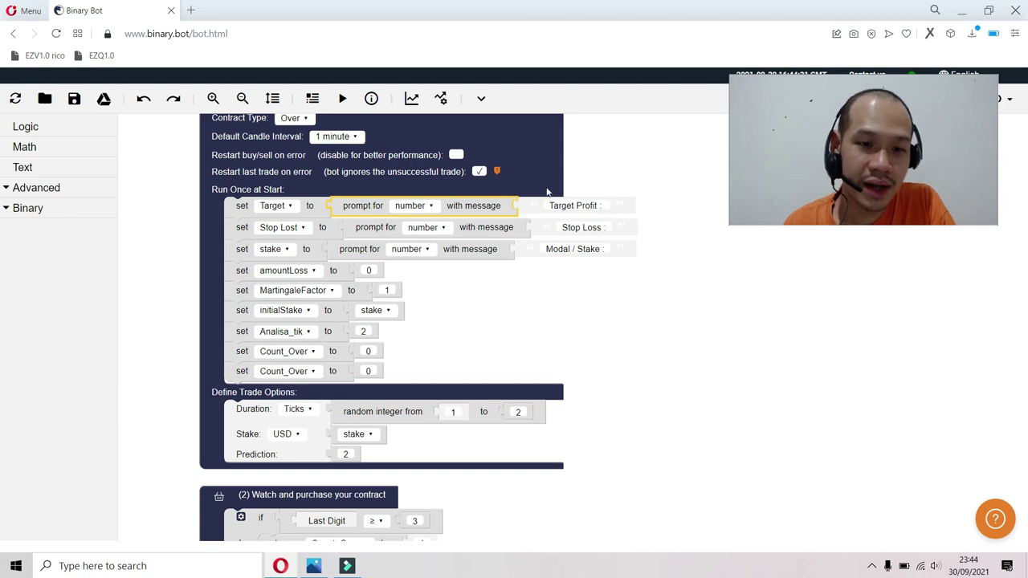
left_click(324, 225)
left_click(354, 228)
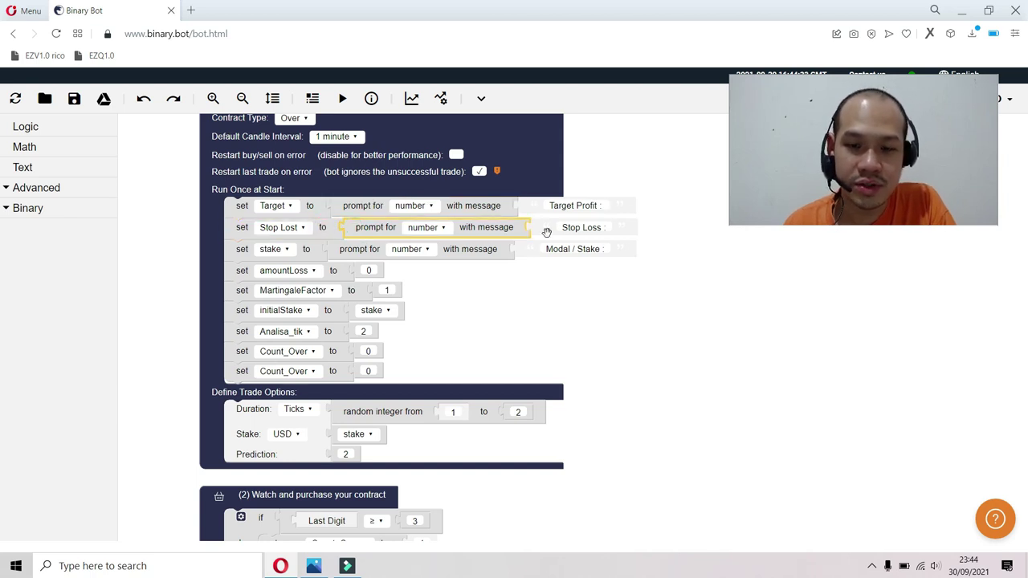
left_click(310, 249)
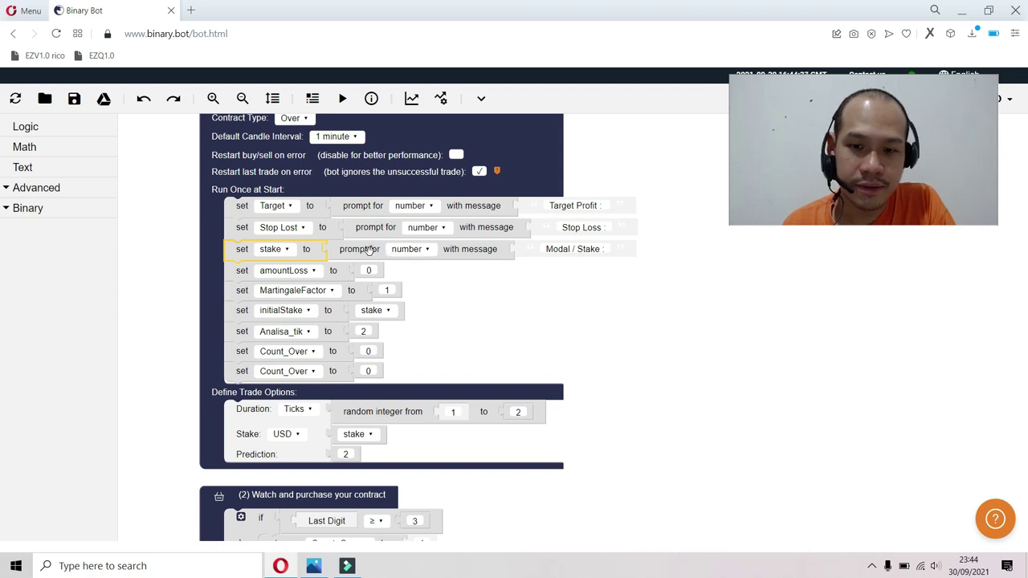
left_click(368, 250)
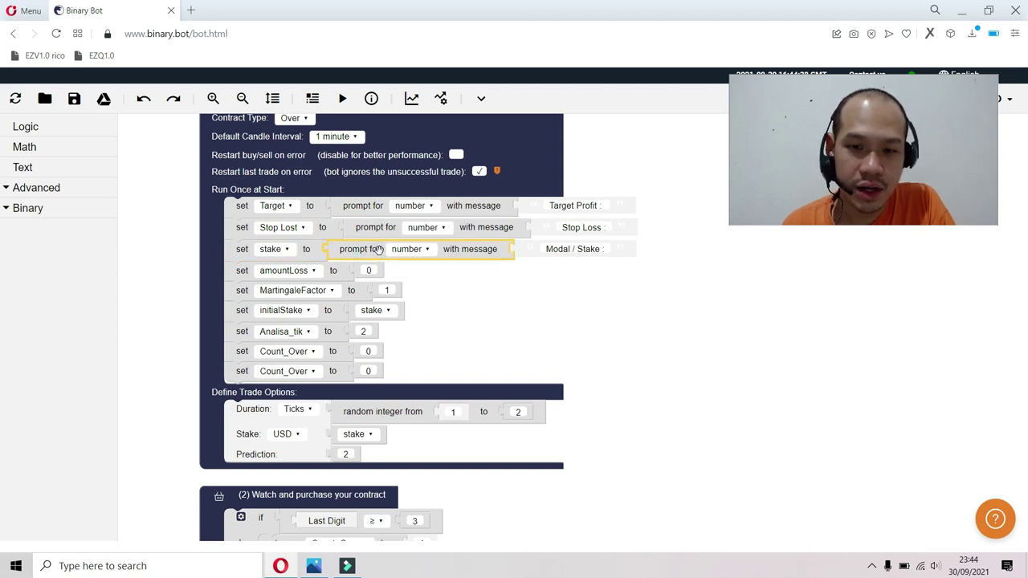
left_click(625, 250)
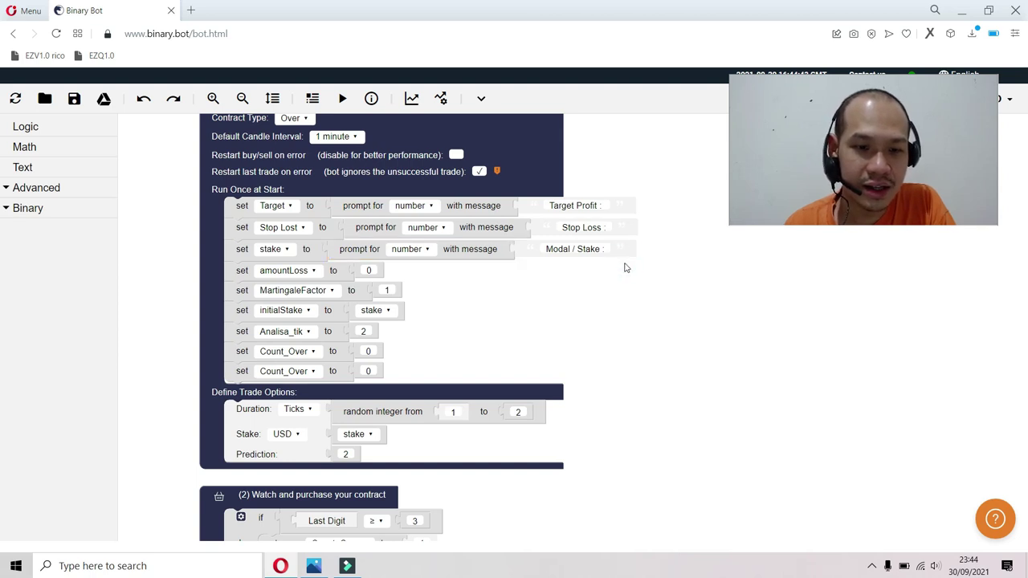
- Examine the start-up blocks that initialise the amountLoss, MartingaleFactor and initialStake variables
left_click(333, 271)
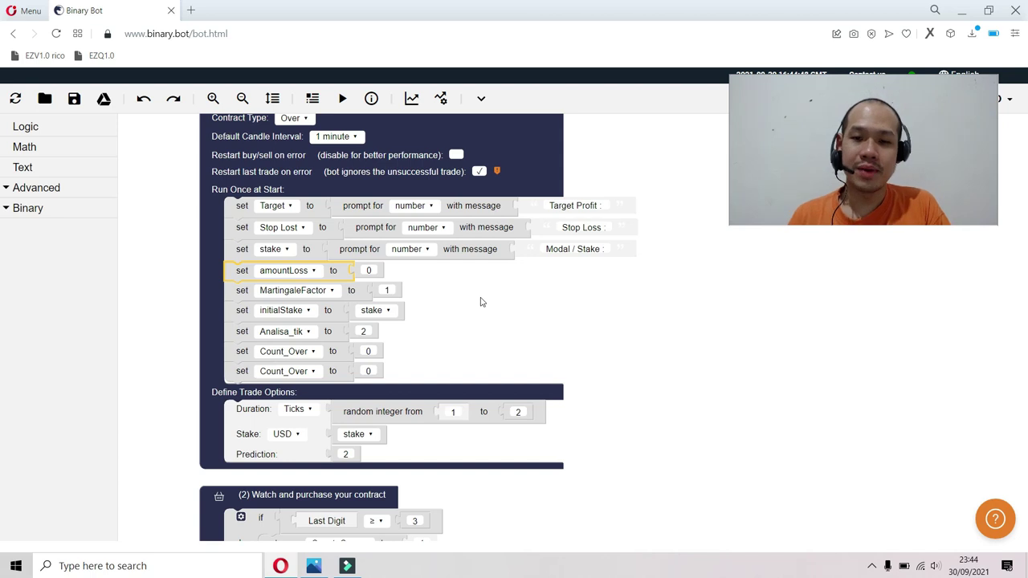
left_click(332, 291)
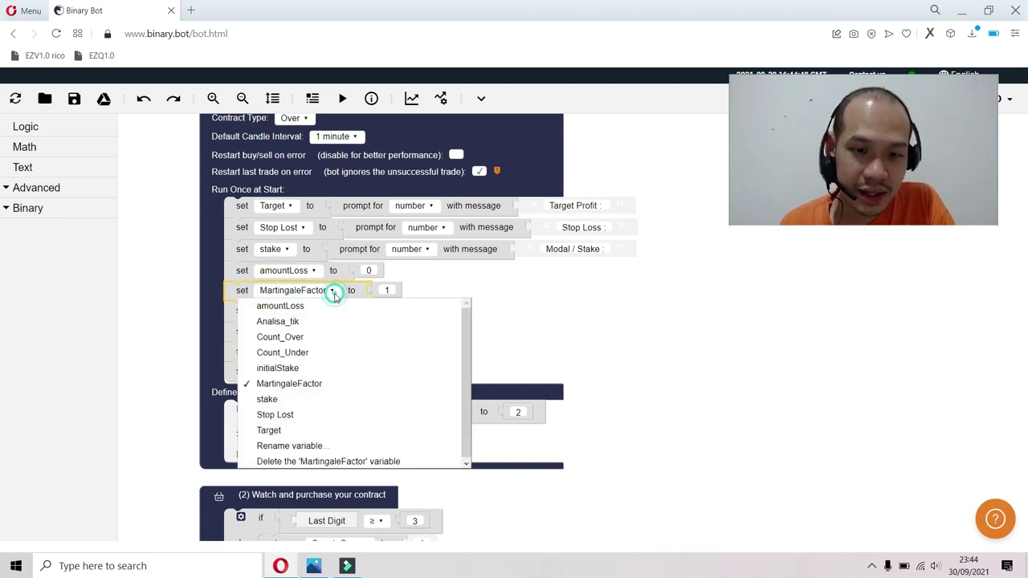
left_click(438, 289)
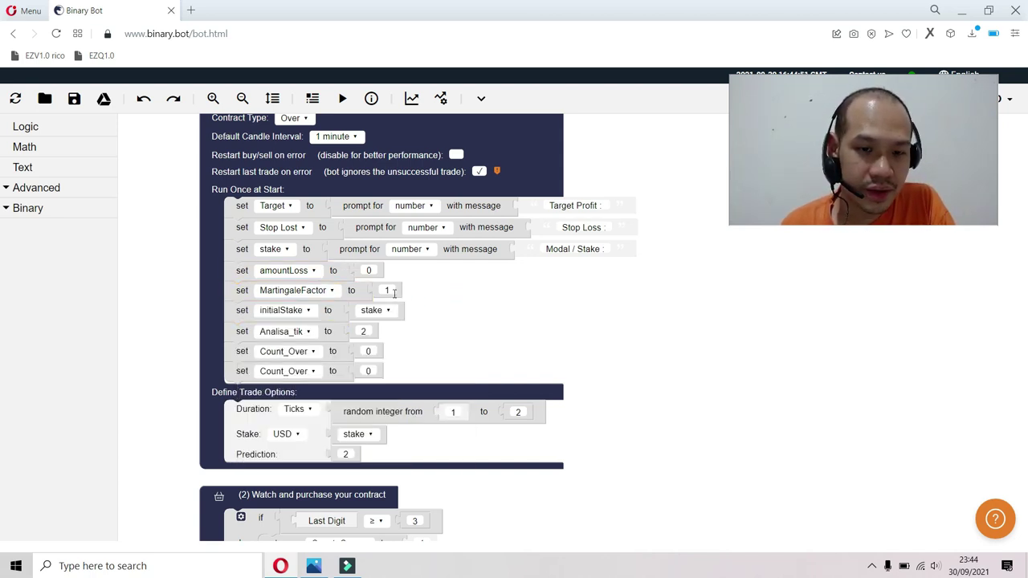
left_click(329, 311)
left_click(459, 305)
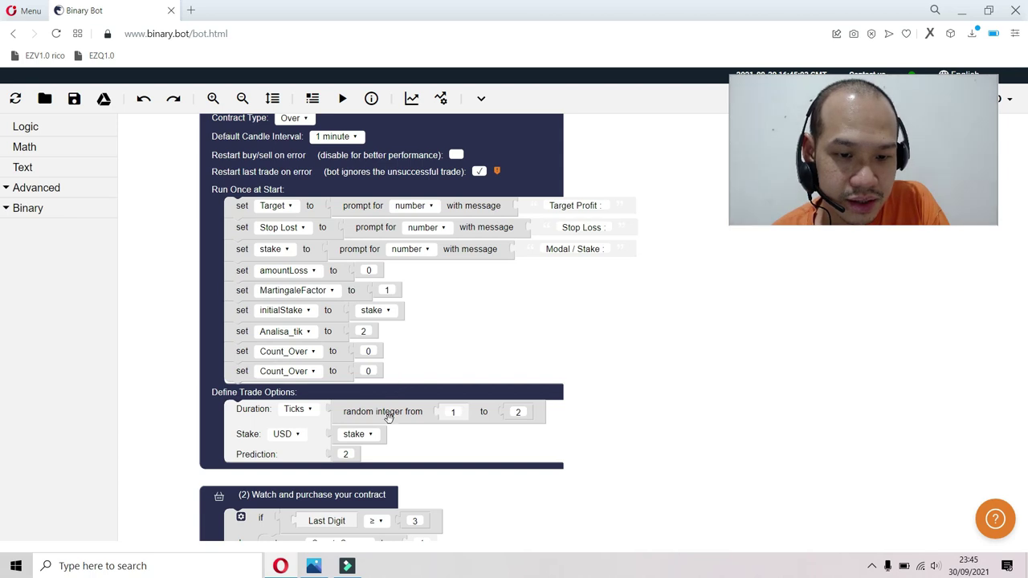
- Examine how the start-up stake prompt feeds the initialStake variable and the stake used in the trade options
left_click(329, 313)
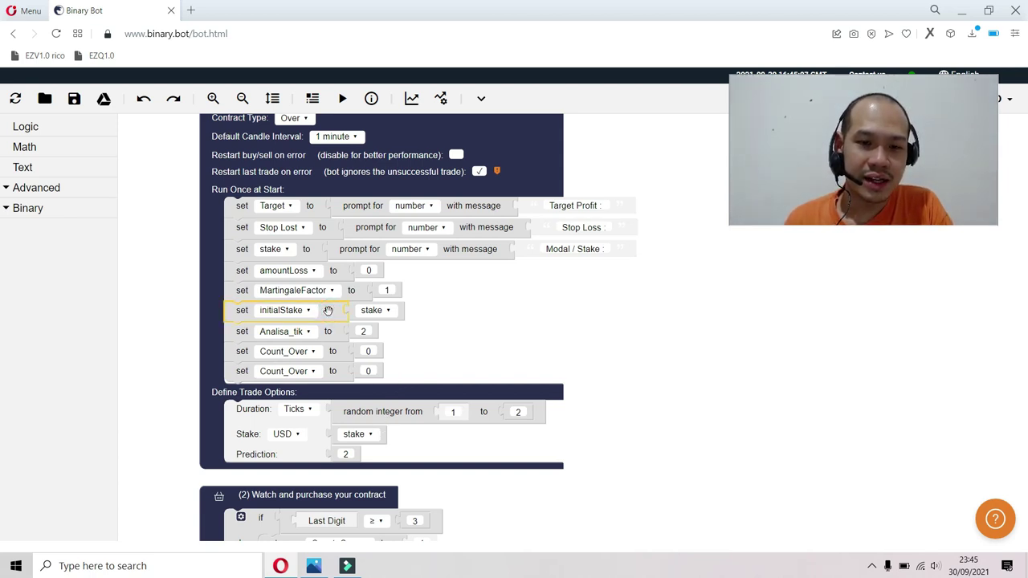
left_click(317, 254)
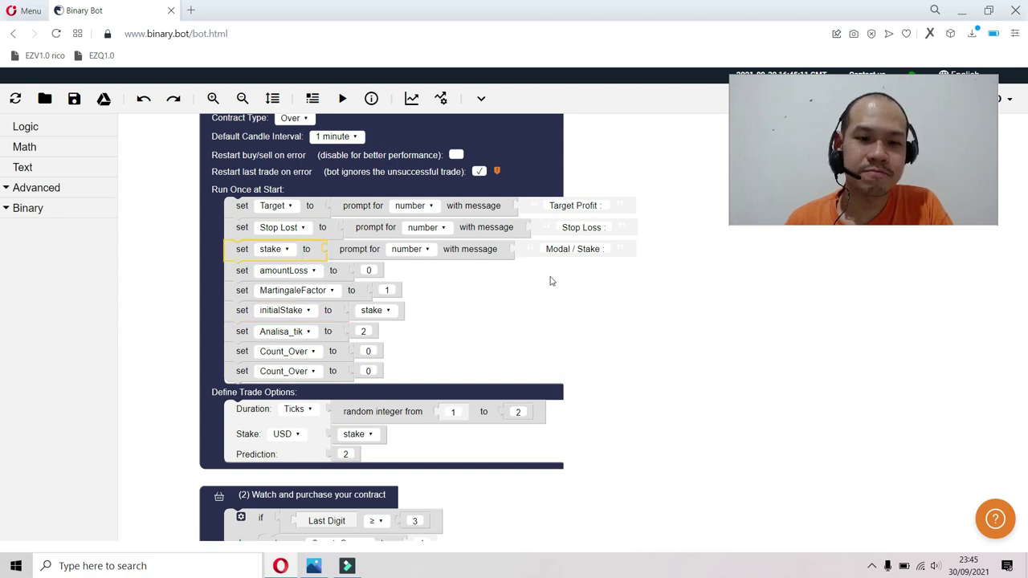
left_click(491, 249)
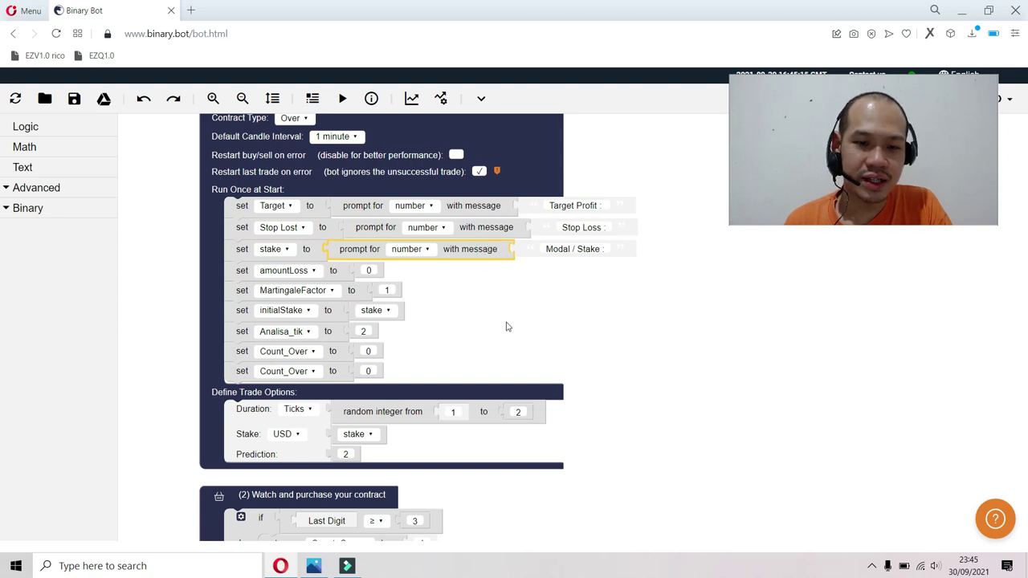
left_click_drag(505, 322, 509, 299)
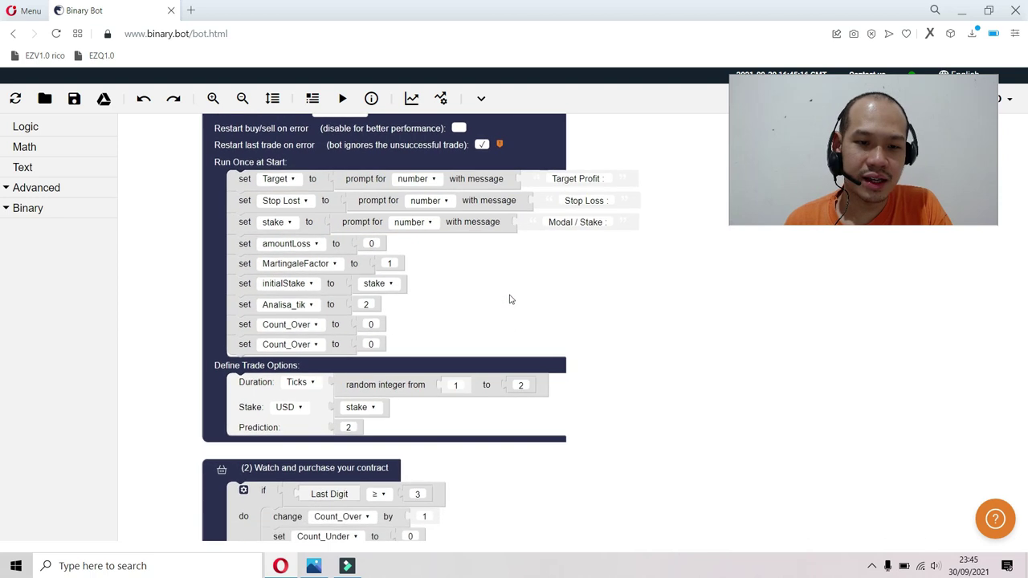
left_click(325, 285)
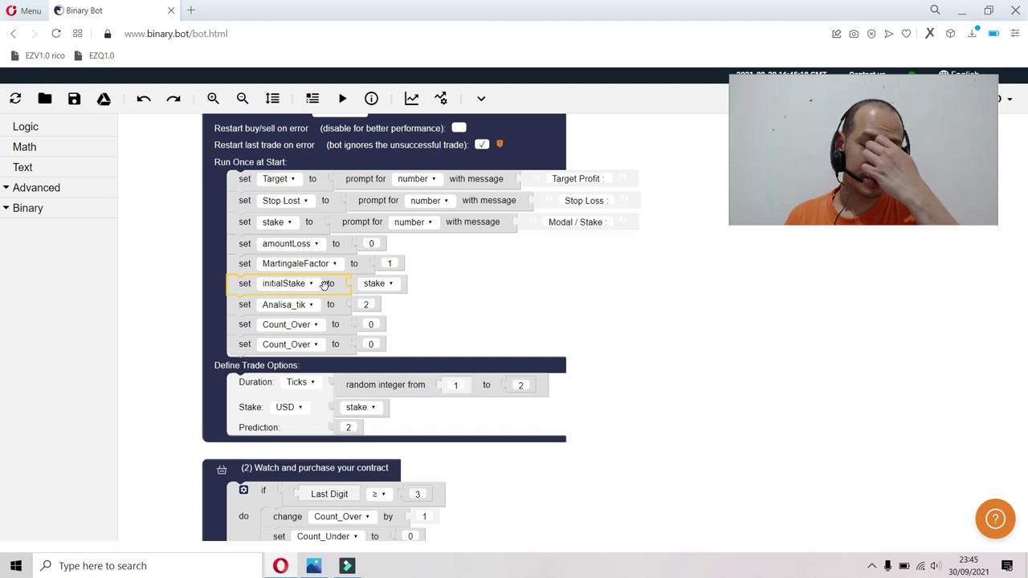
left_click(384, 410)
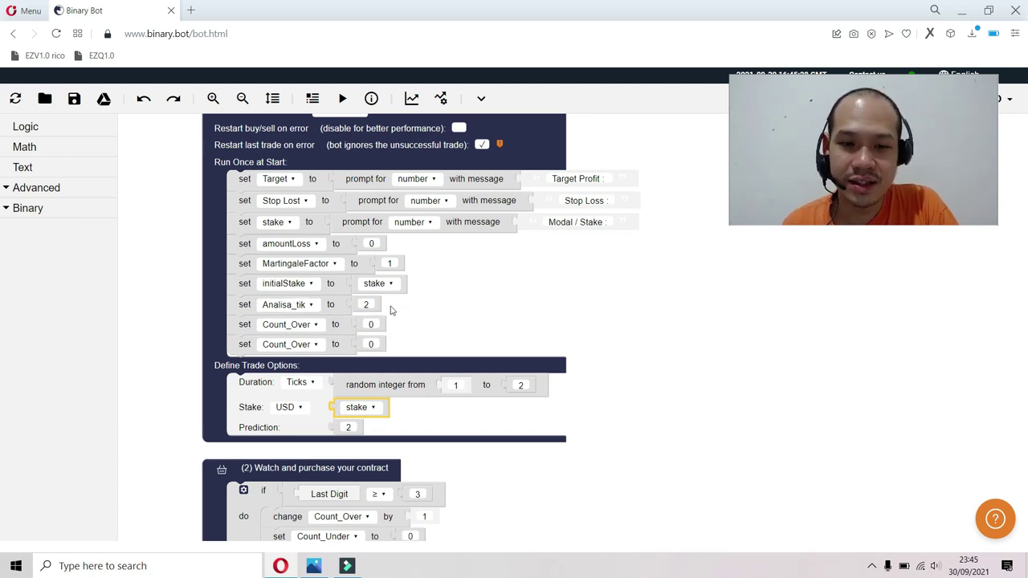
- Change the variable in the second, duplicate Count_Over start-up block to Count_Under
scroll(459, 278, "down", 1)
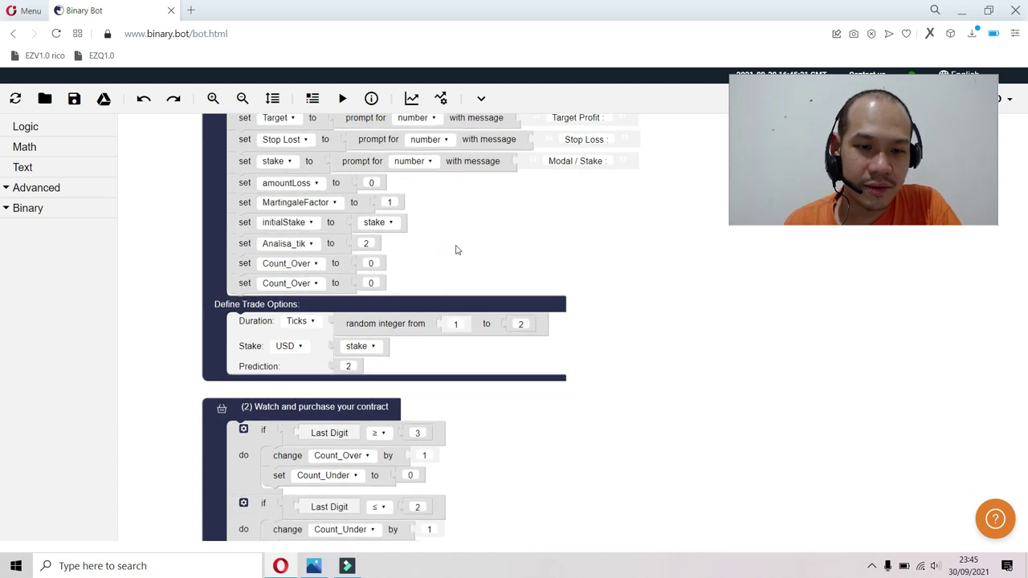
left_click(330, 264)
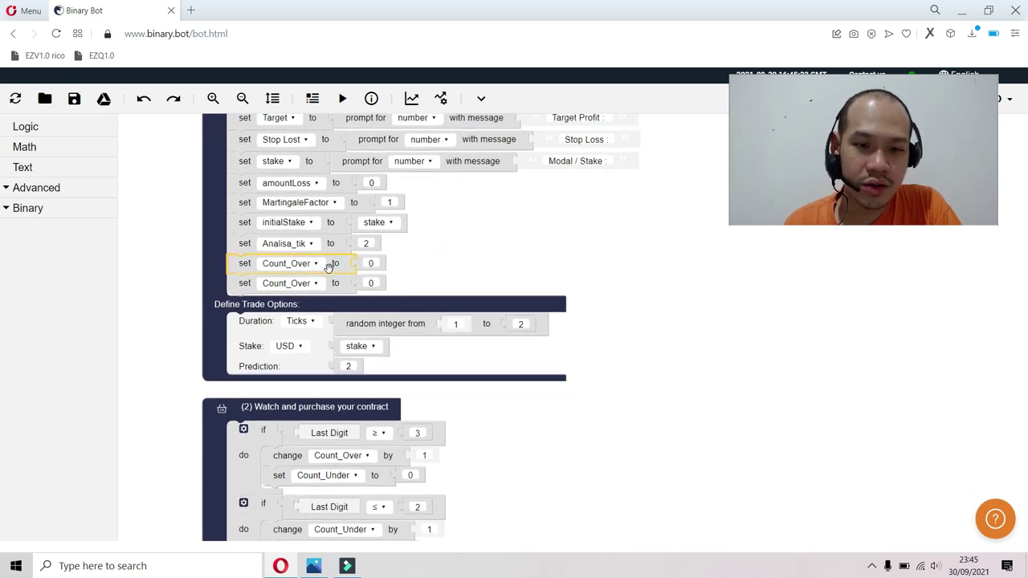
left_click(335, 282)
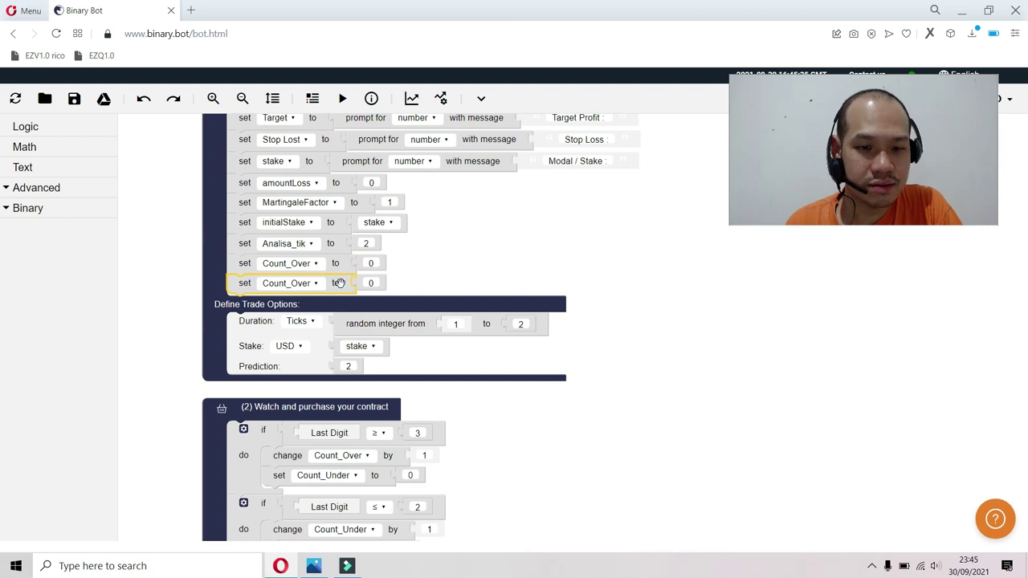
left_click(314, 285)
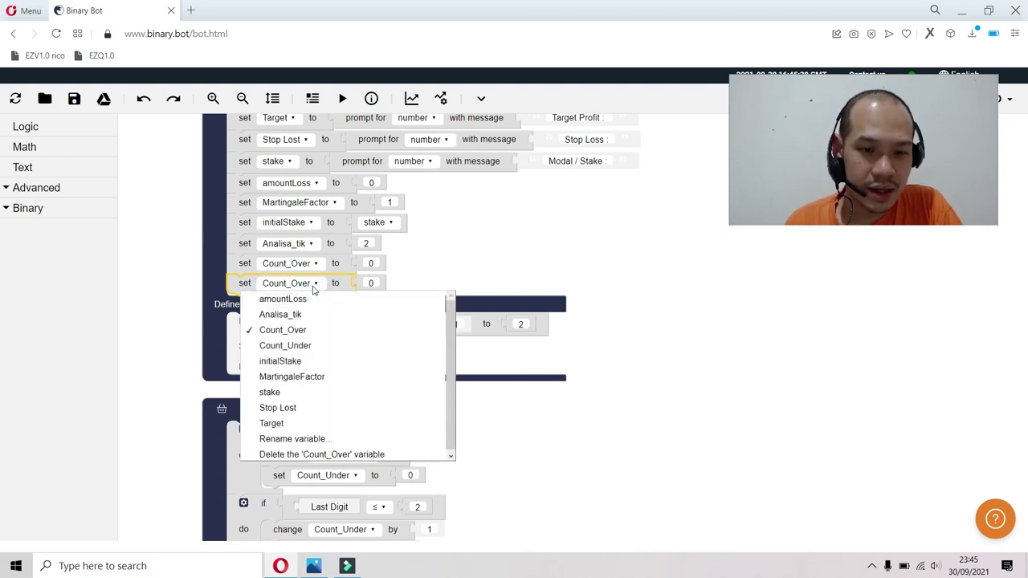
left_click(332, 347)
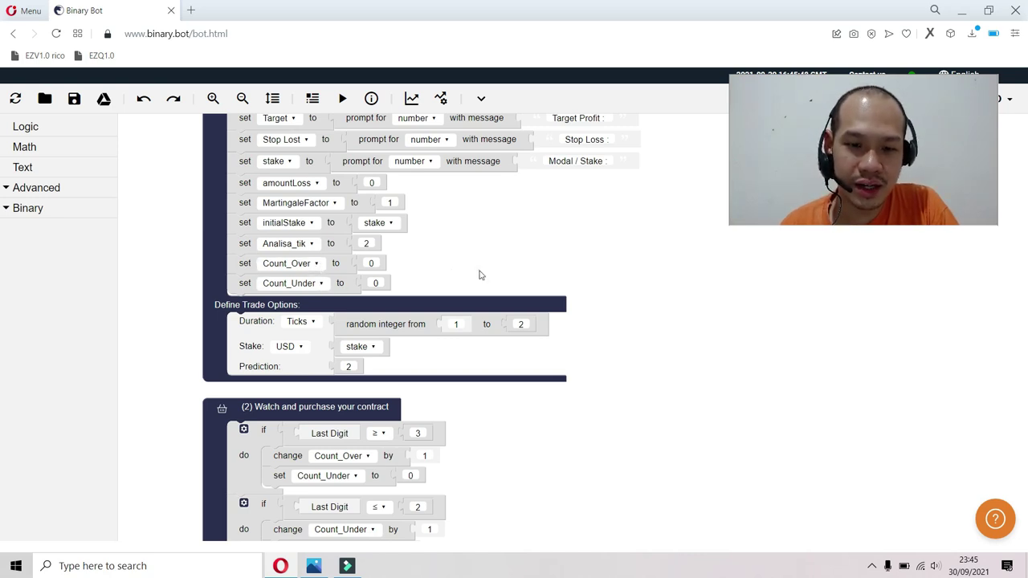
- Examine the random tick duration and the stake variable in the trade options
left_click_drag(479, 274, 479, 219)
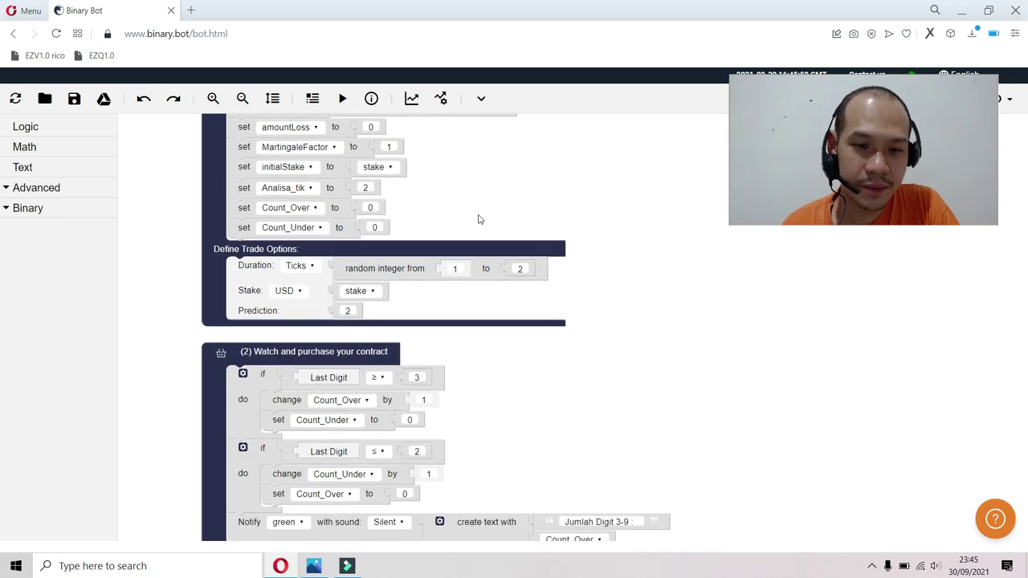
left_click(365, 265)
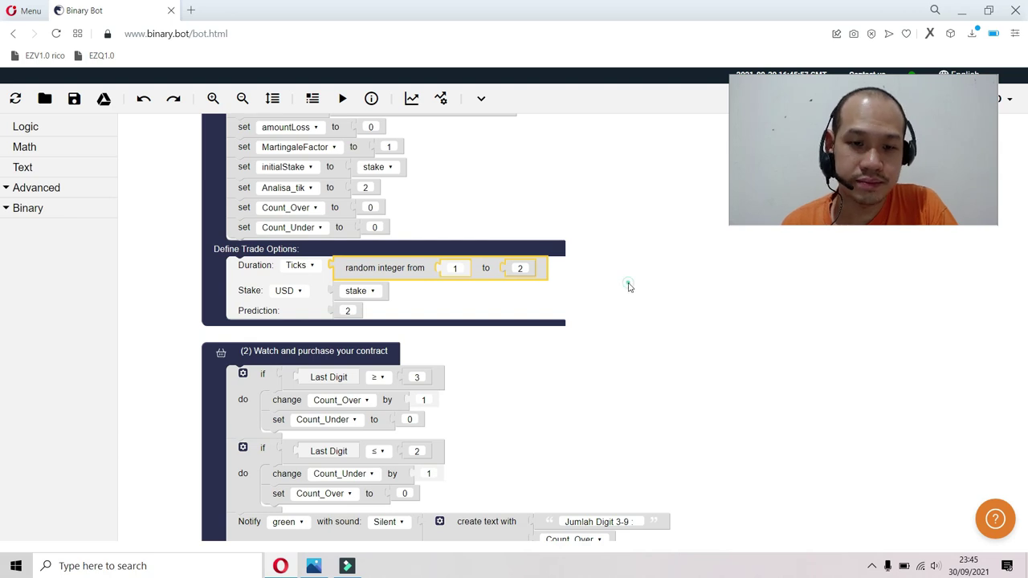
left_click_drag(628, 287, 616, 219)
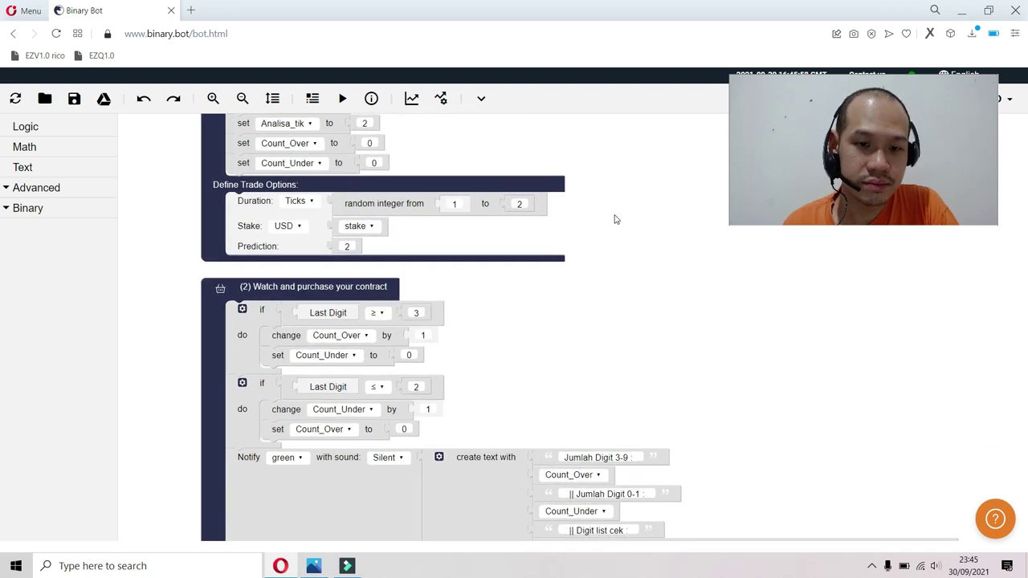
left_click(382, 225)
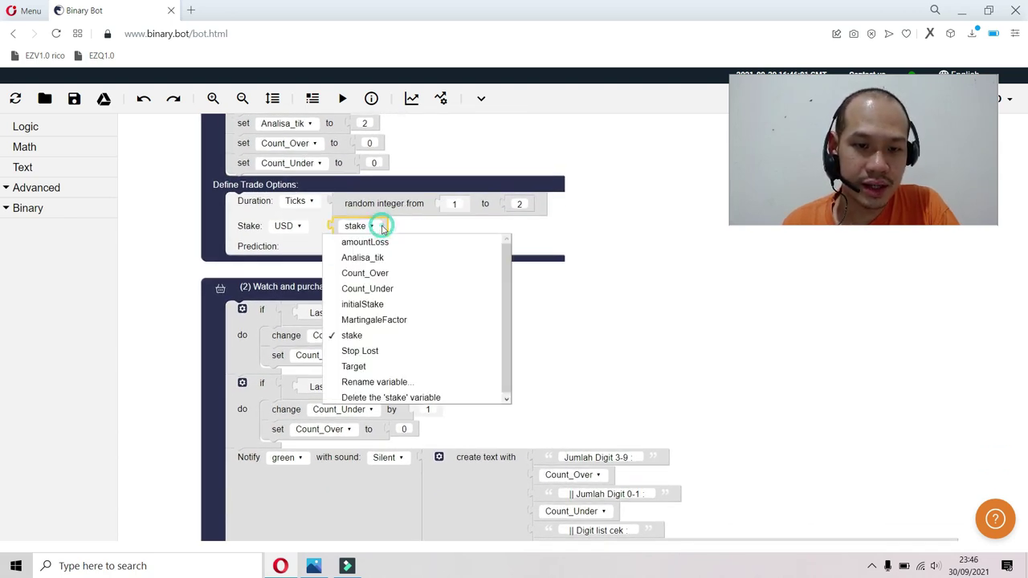
left_click(411, 231)
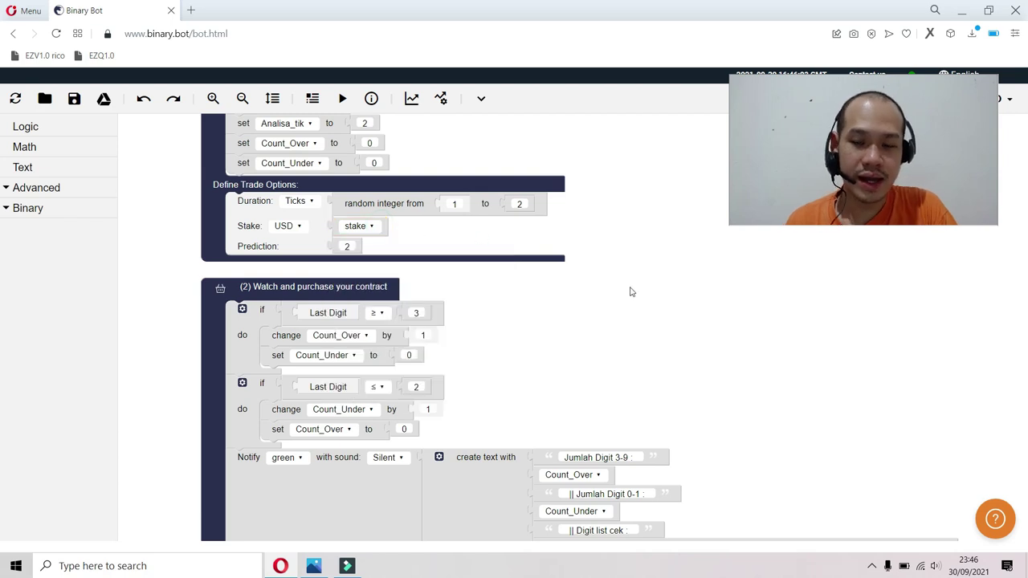
- Examine the purchase block's first condition, for last digits of 3 or more, and its Count_Over and Count_Under actions
left_click_drag(630, 291, 627, 200)
left_click_drag(581, 238, 588, 213)
left_click_drag(575, 253, 574, 238)
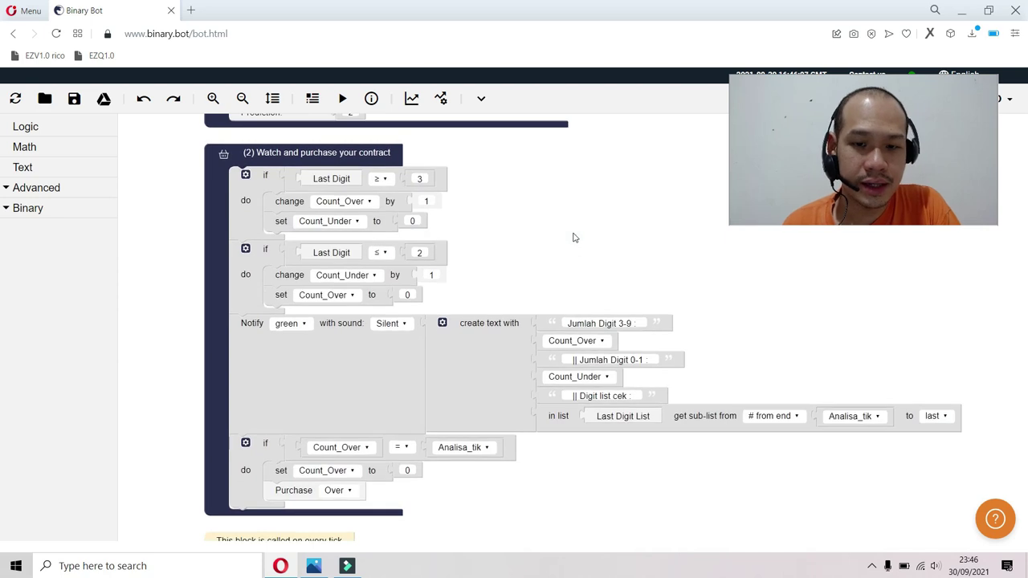
left_click(254, 189)
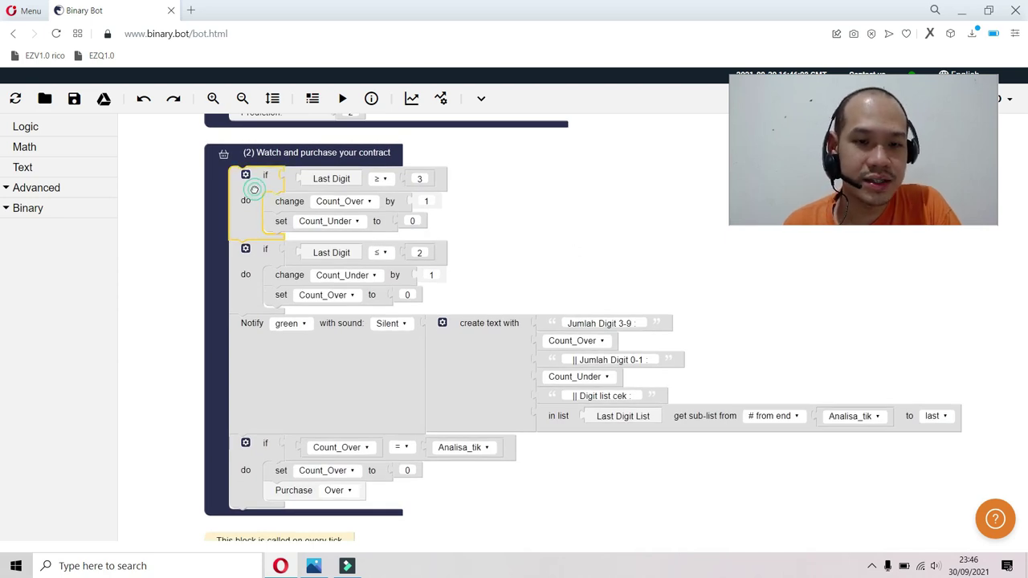
left_click(305, 183)
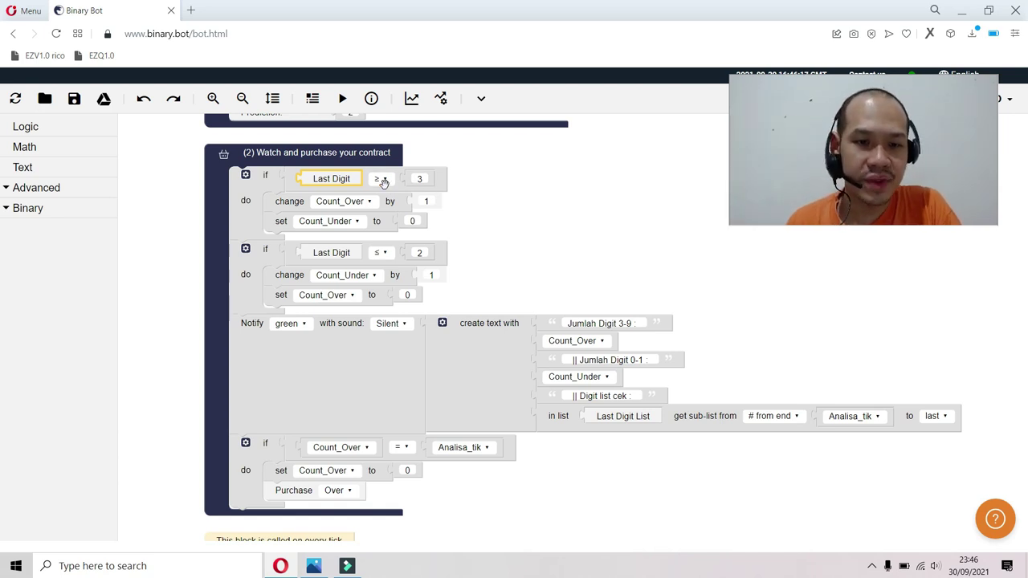
left_click(294, 199)
left_click(513, 197)
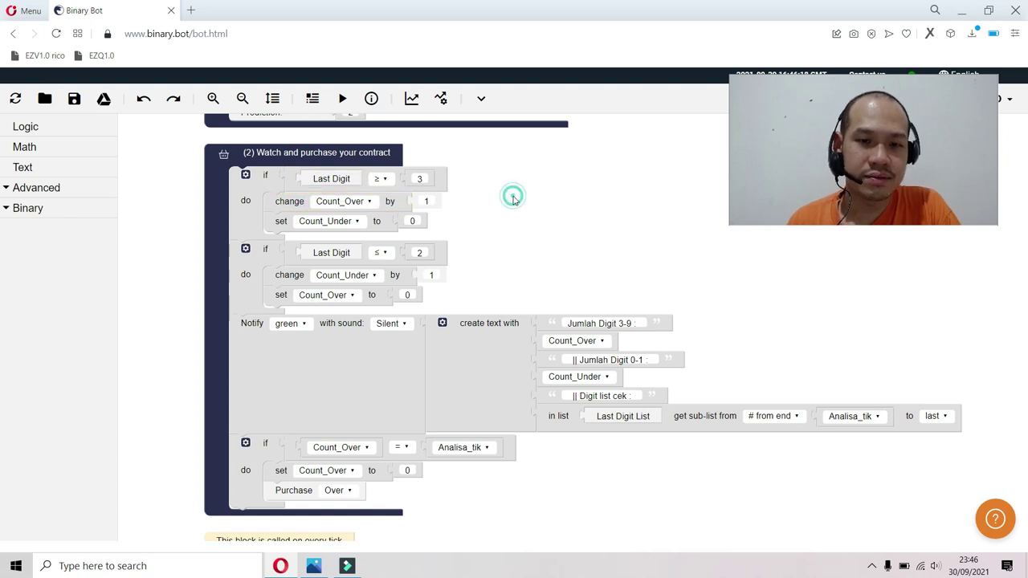
left_click_drag(513, 196, 523, 303)
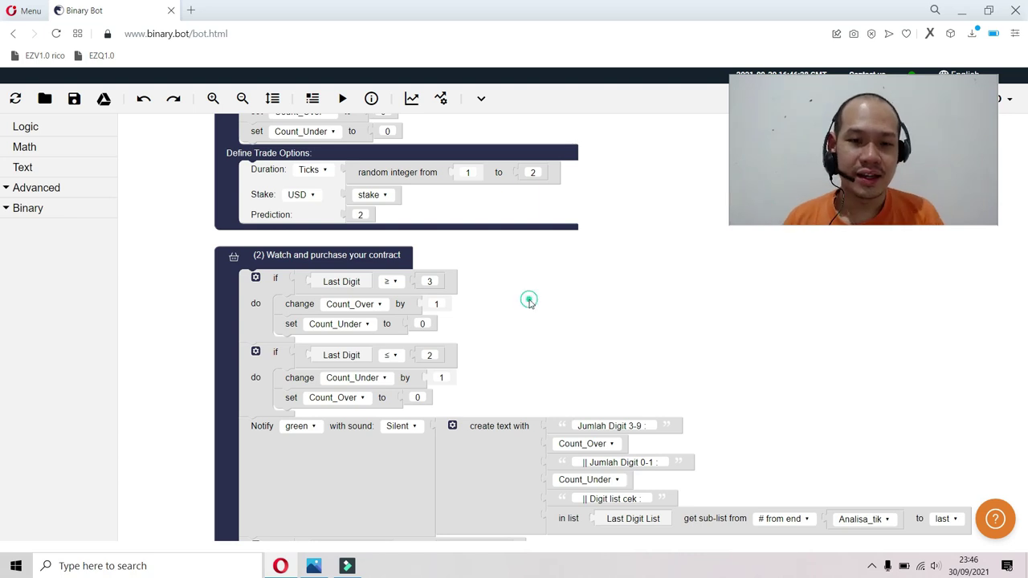
scroll(528, 298, "down", 1)
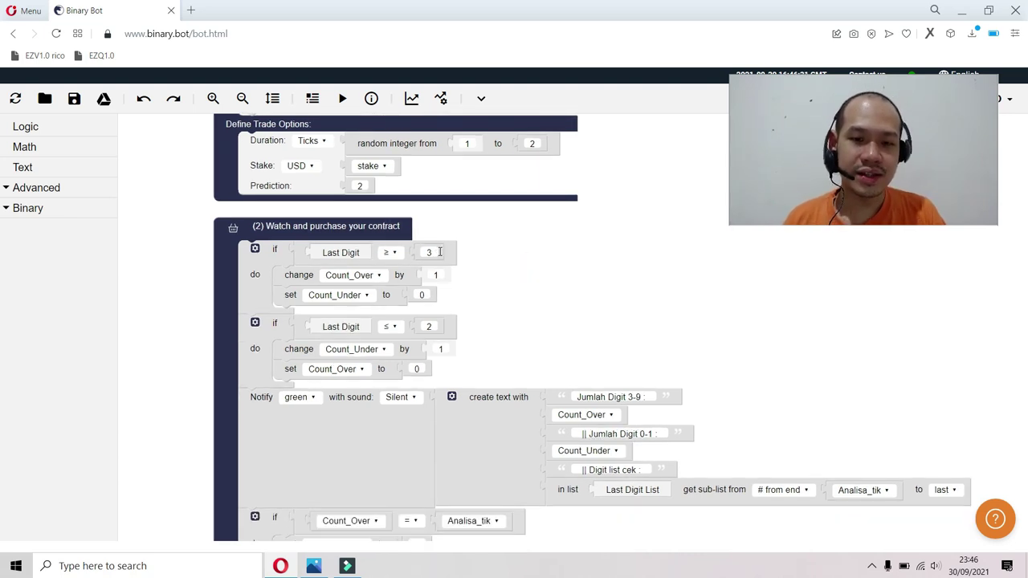
left_click(305, 275)
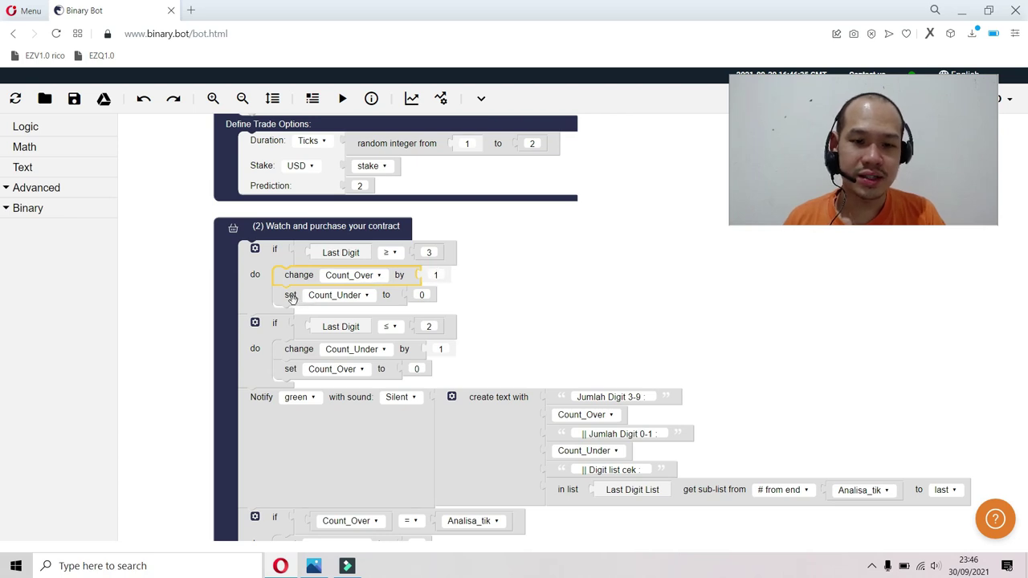
left_click(290, 297)
left_click(512, 297)
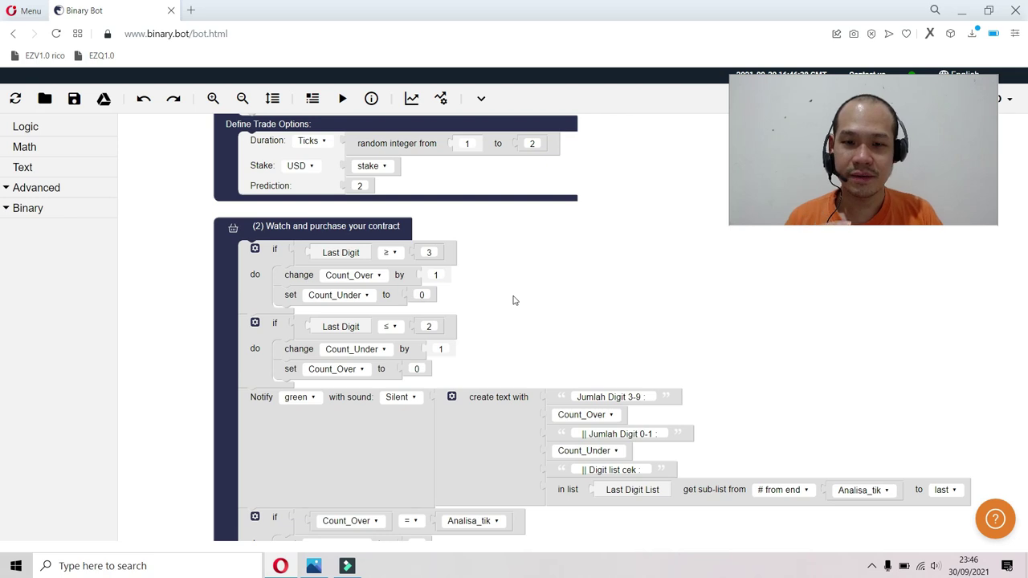
- Examine the second condition, for last digits of 2 or less, and its Count_Under and Count_Over actions
left_click_drag(541, 300, 548, 222)
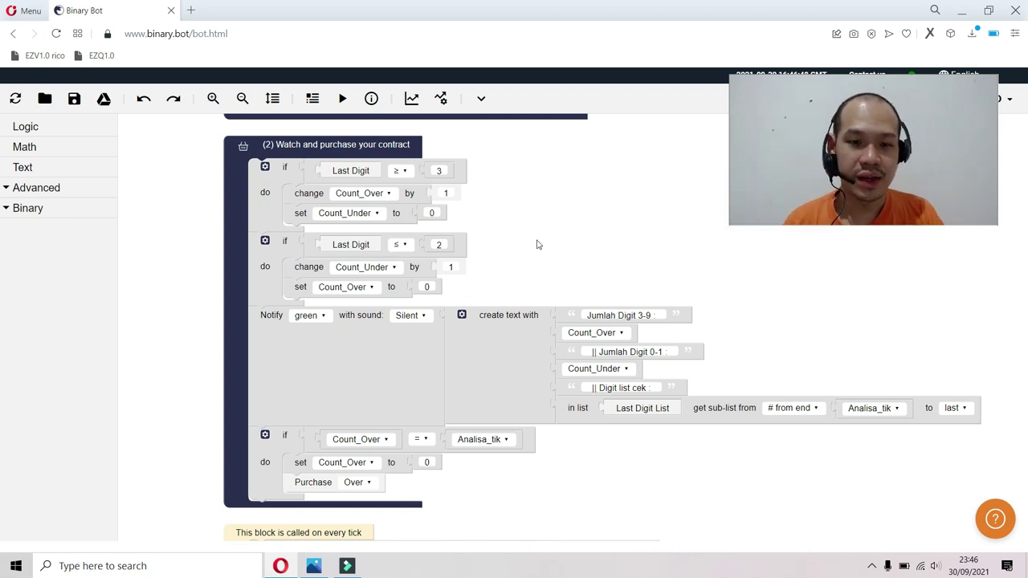
left_click(321, 263)
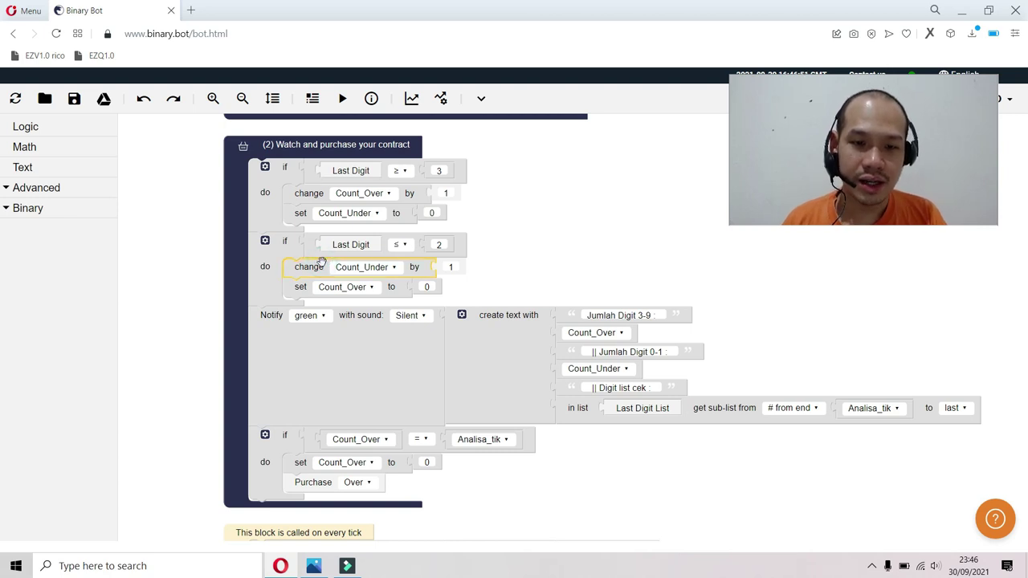
left_click(304, 289)
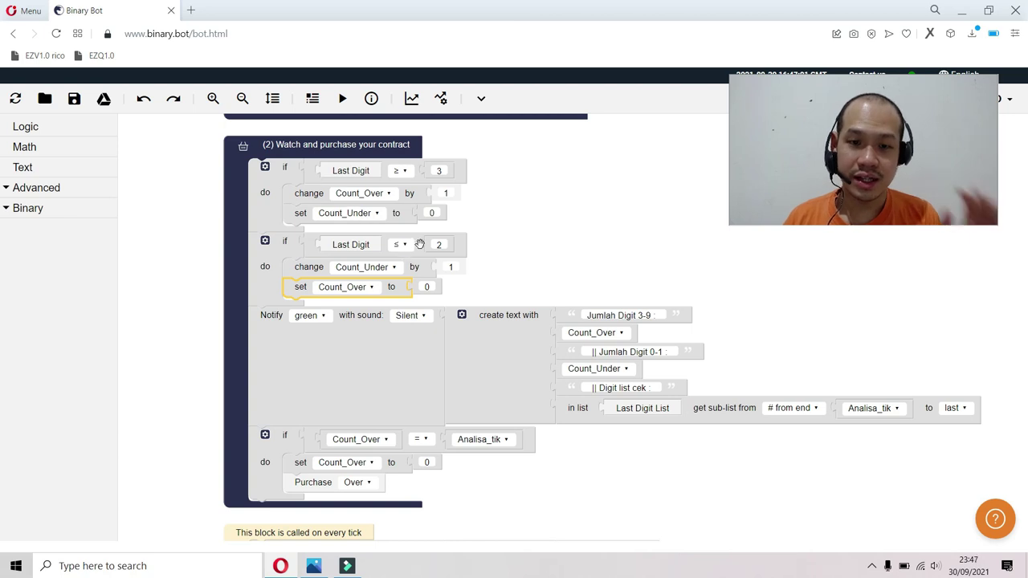
left_click(510, 271)
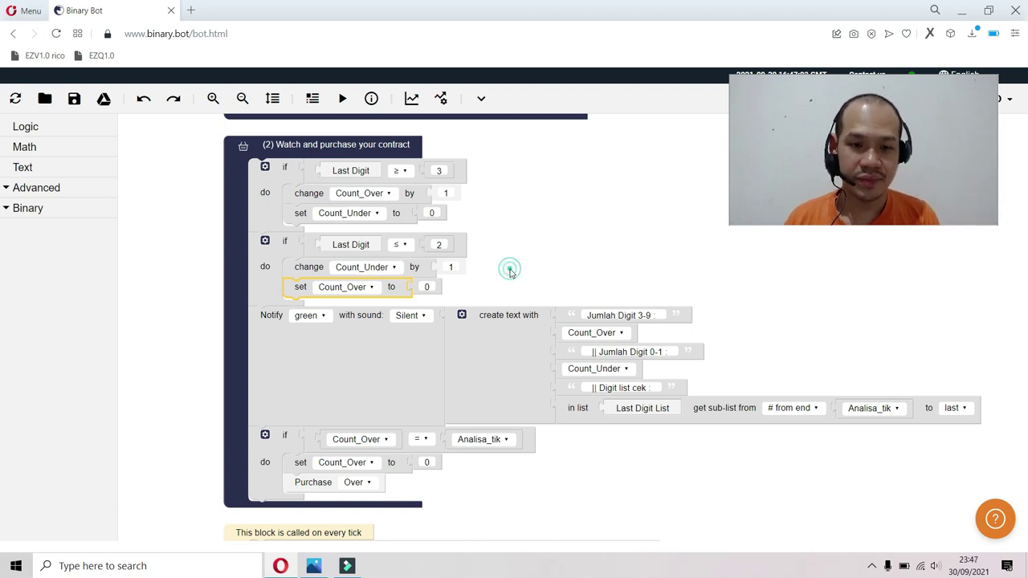
- Examine the purchase block's notification, including its "Jumlah Digit 3-9" label and Count_Over value
scroll(535, 273, "down", 3)
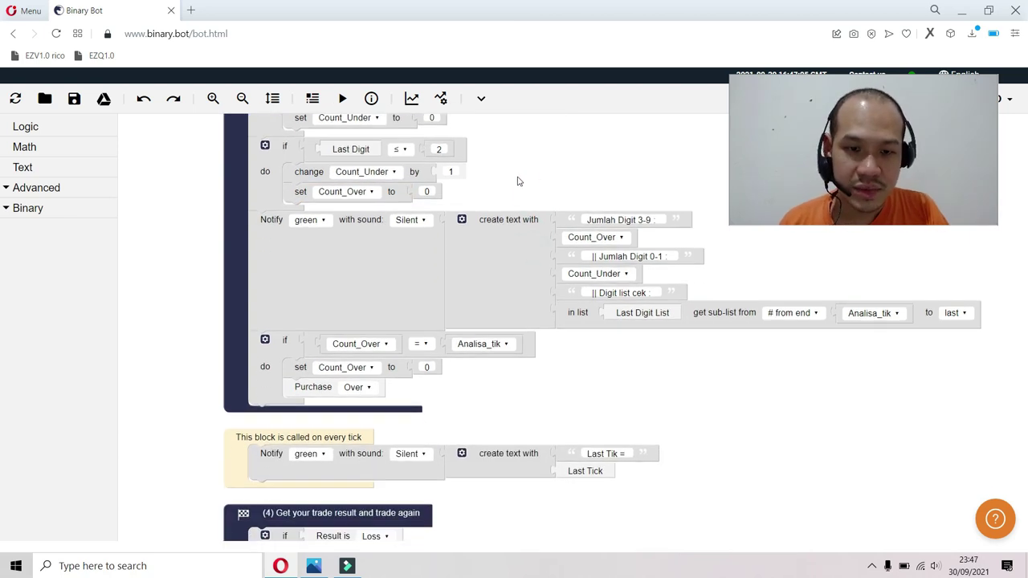
left_click(388, 239)
left_click_drag(608, 191, 512, 218)
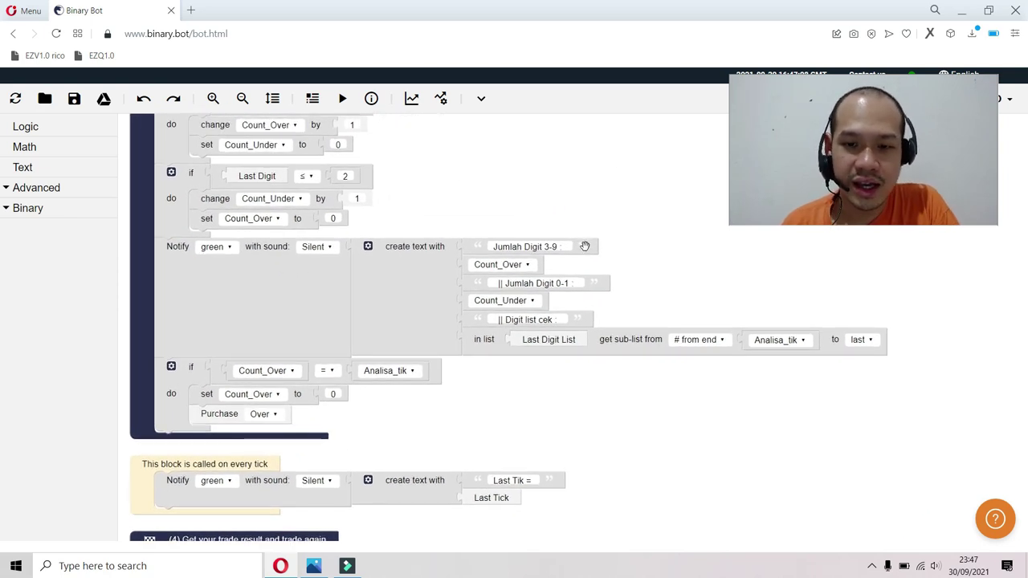
mouse_move(607, 223)
left_mouse_down()
mouse_move(589, 249)
mouse_move(605, 242)
left_mouse_up()
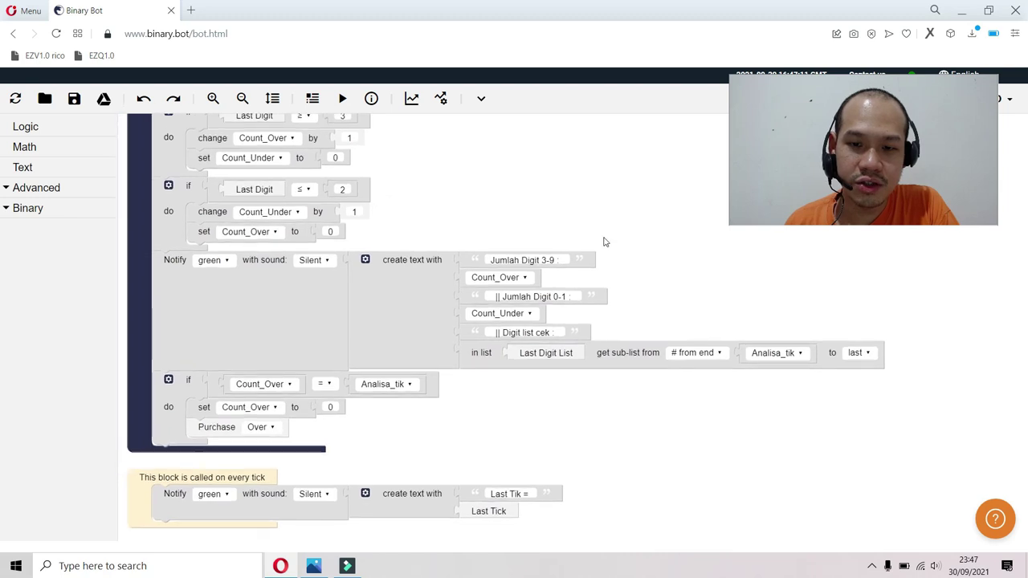
left_click(592, 255)
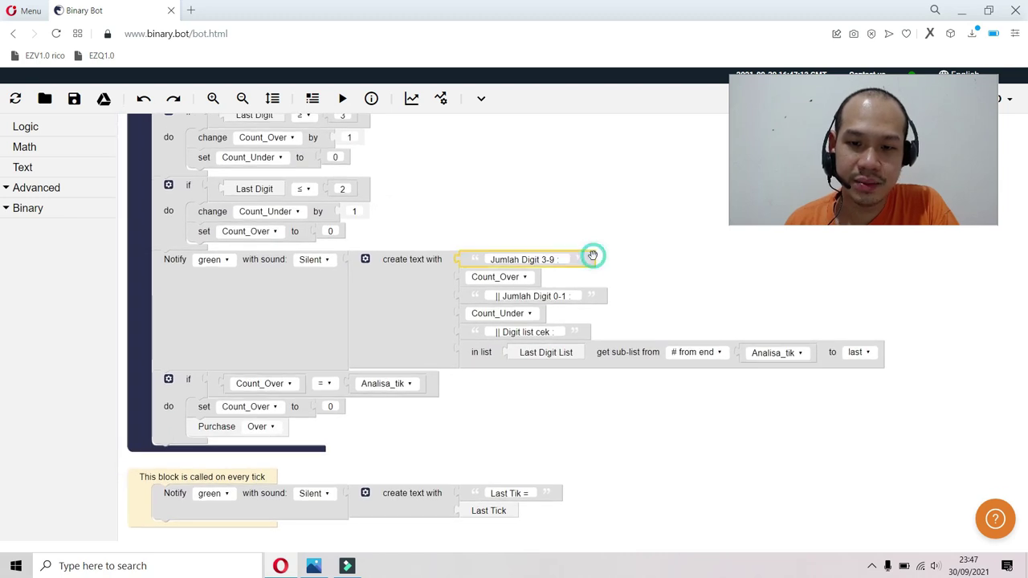
left_click(538, 277)
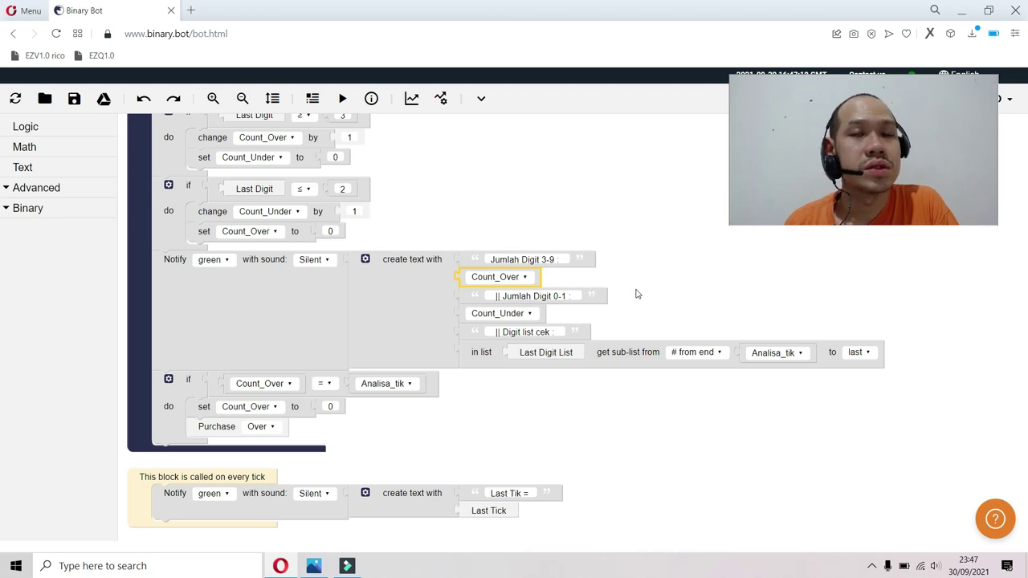
- Change the digit range in the notification's "|| Jumlah Digit" label above Count_Under to 0-2
left_click(599, 297)
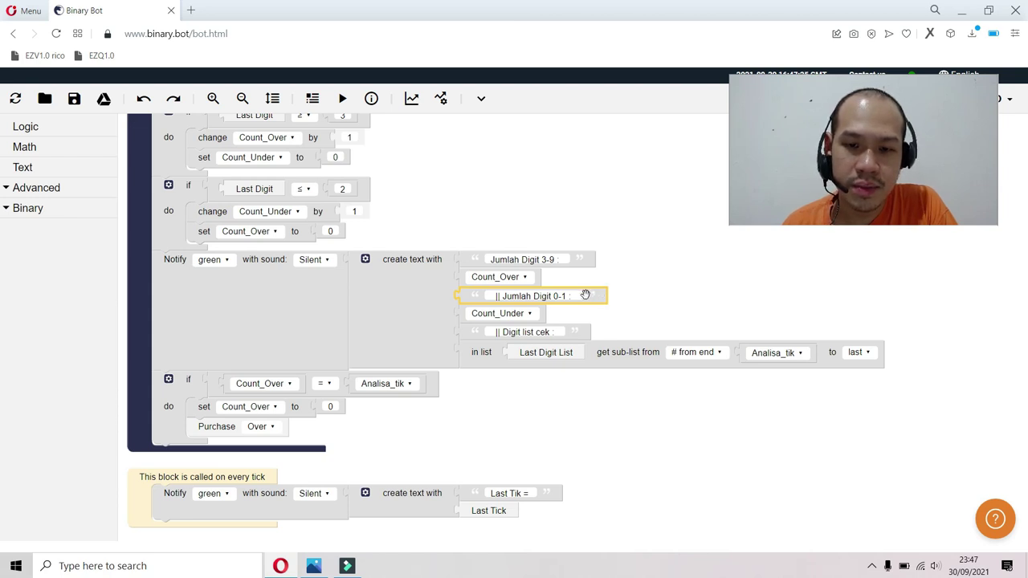
left_click(569, 295)
left_click(562, 295)
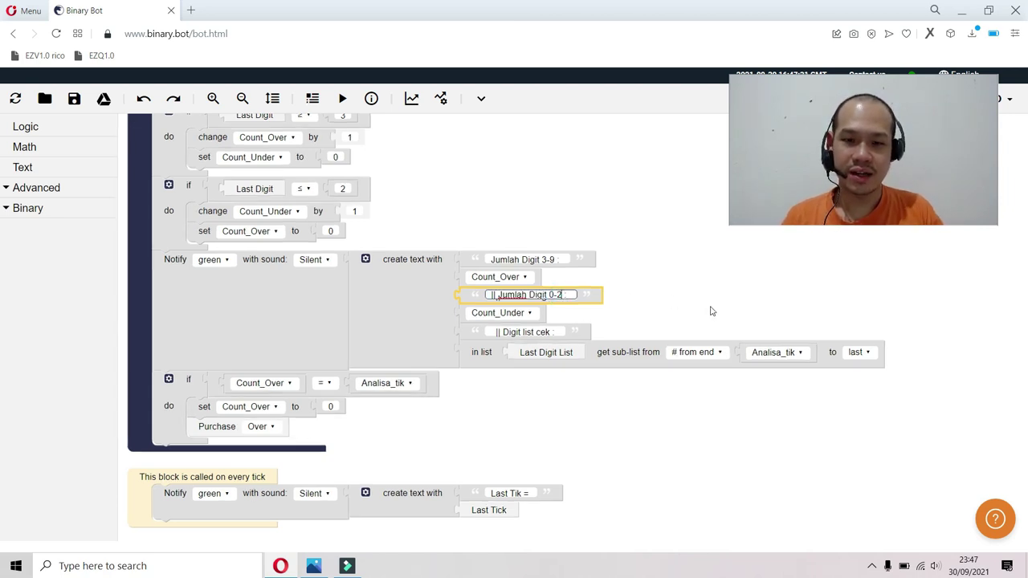
- Retype the final 2 of the notification label above Count_Under so it reads "|| Jumlah Digit 0-2 :"
key("BackSpace")
type("2")
key("Return")
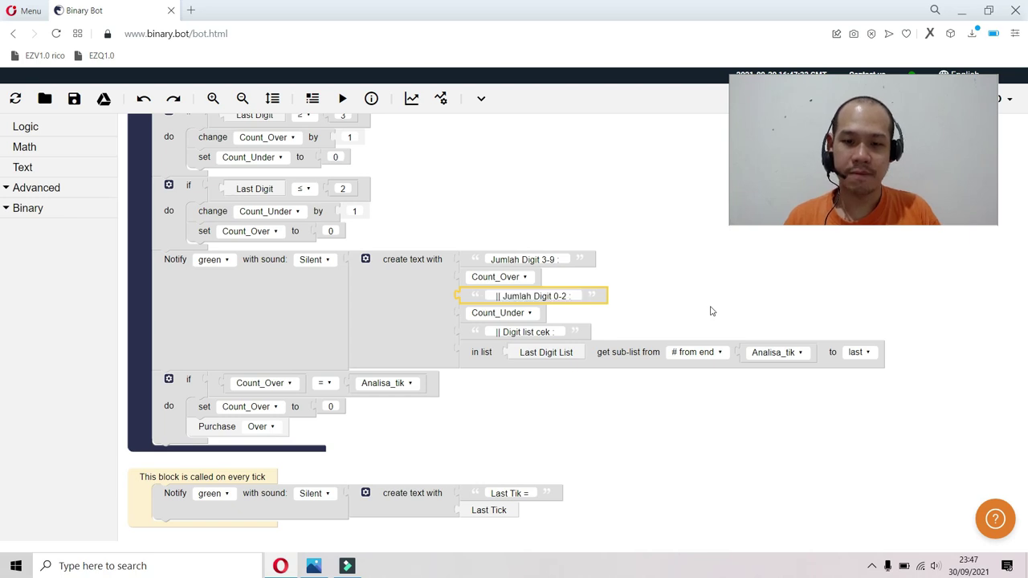
left_click(684, 304)
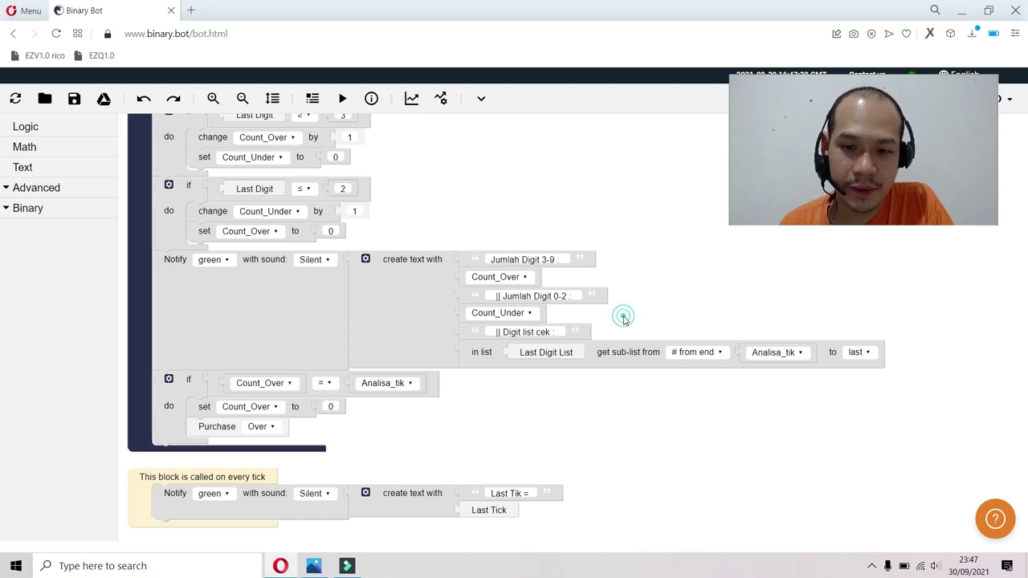
- Examine the notification's Last Digit List sub-list from Analisa_tik to last, along with the Analisa_tik variable's initial setting
left_click_drag(621, 314, 630, 255)
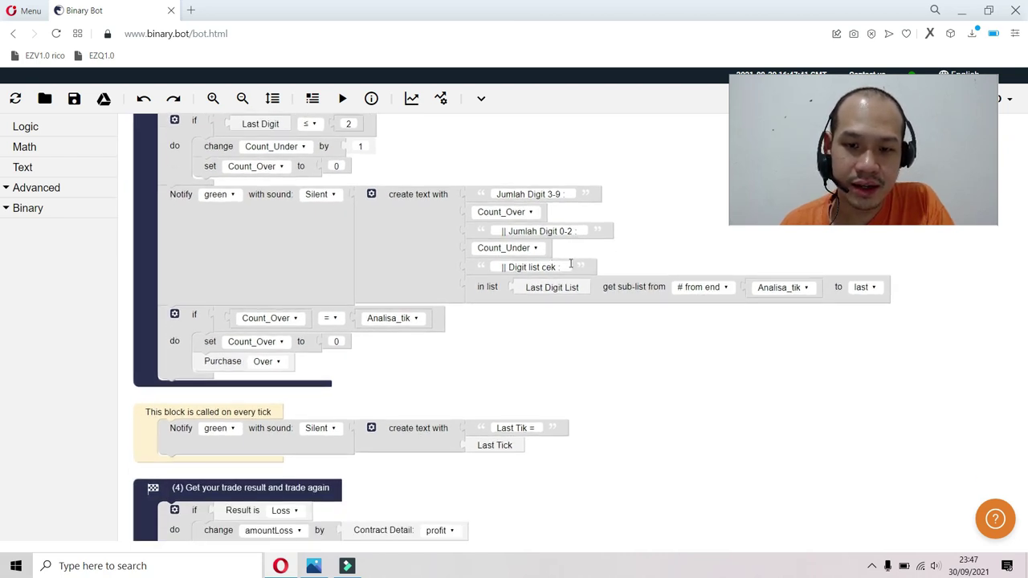
left_click(534, 288)
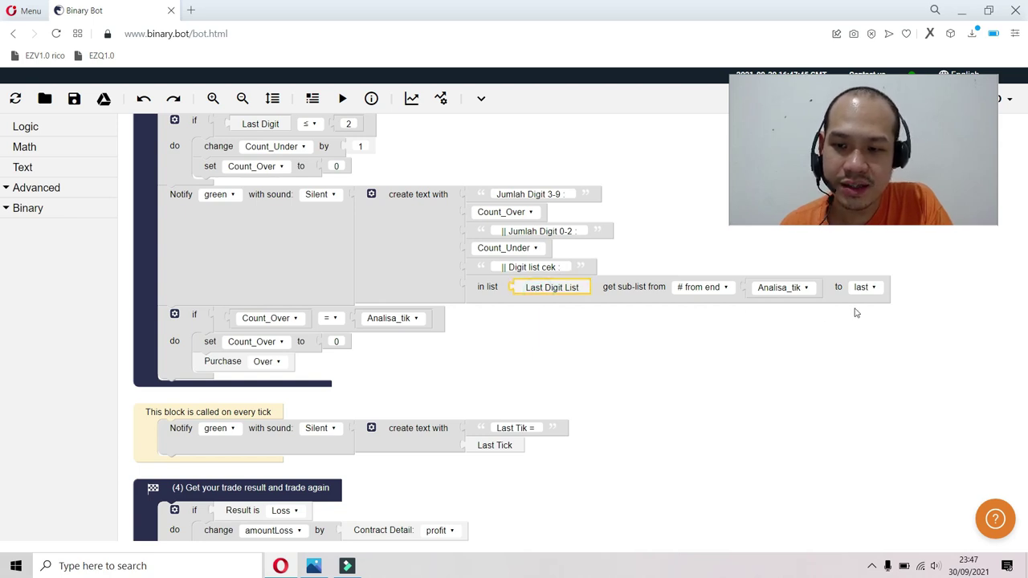
left_click_drag(664, 186, 669, 505)
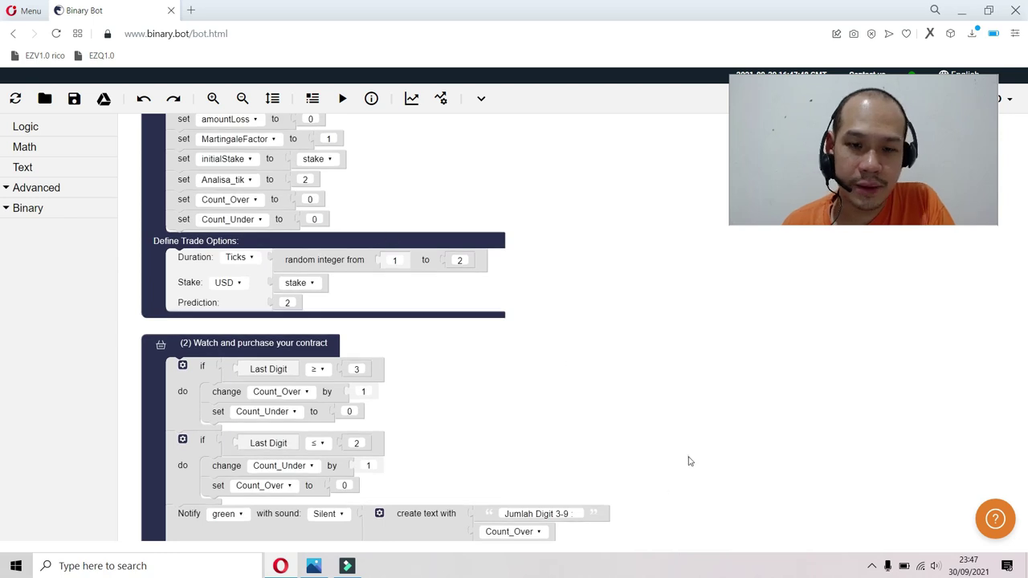
left_click_drag(688, 461, 597, 178)
left_click_drag(636, 228, 676, 255)
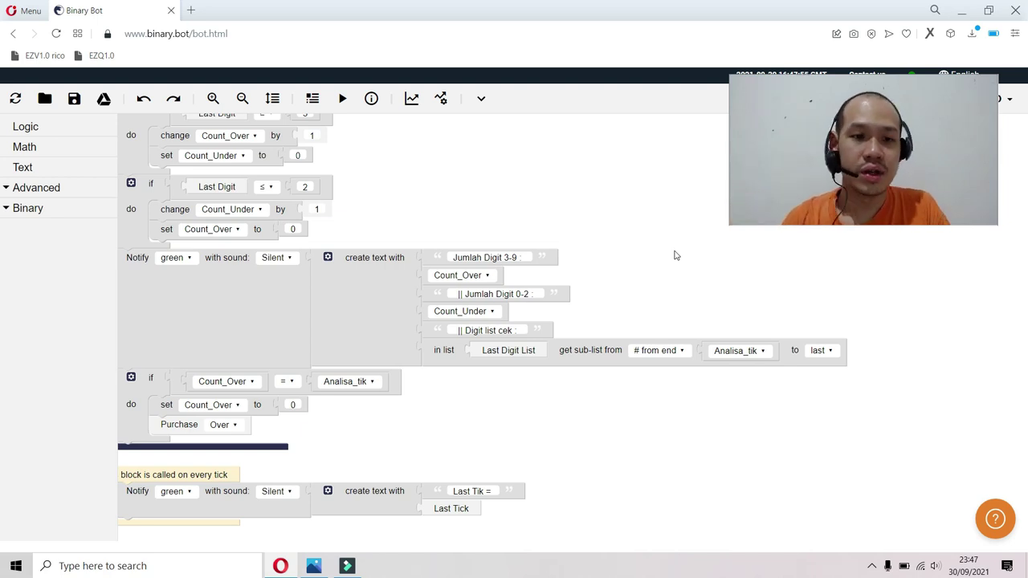
left_click_drag(372, 156, 457, 216)
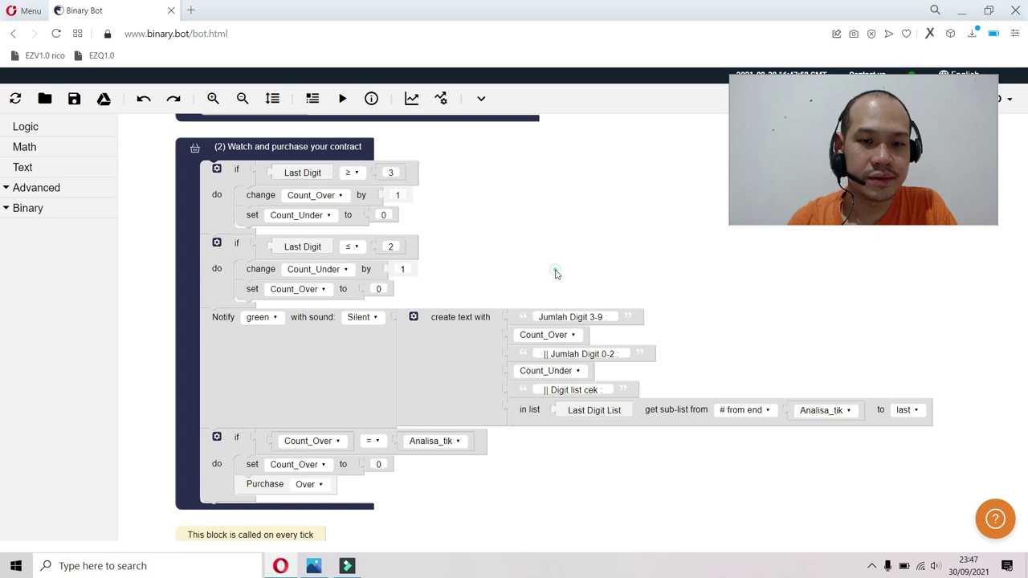
- Examine the purchase block's final condition comparing Count_Over with Analisa_tik, together with the counting conditions that feed it
left_click_drag(555, 273, 550, 213)
left_click_drag(674, 284, 665, 225)
left_click(652, 359)
left_click_drag(652, 359, 634, 303)
left_click(651, 312)
left_click(200, 262)
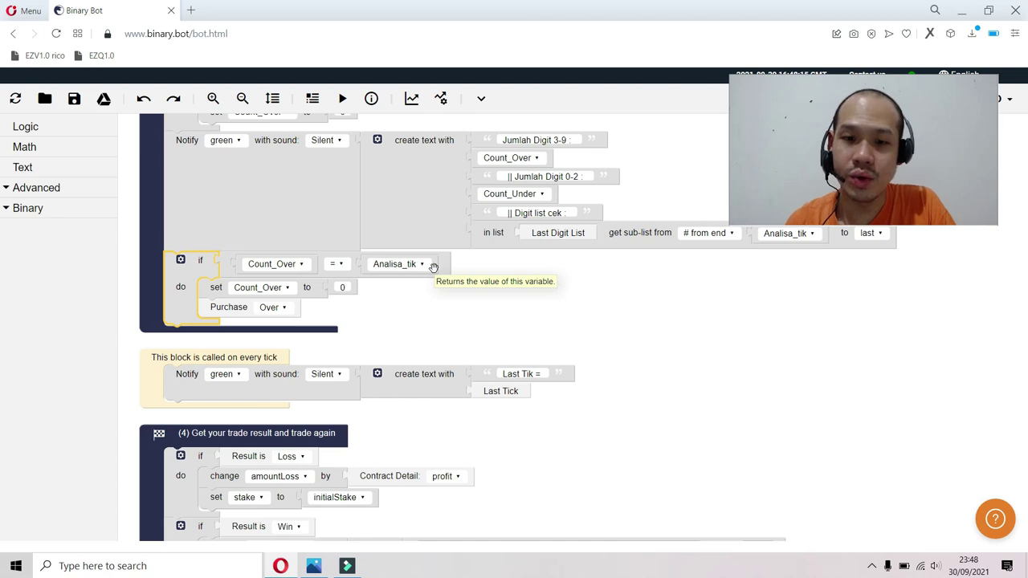
left_click_drag(544, 318, 551, 377)
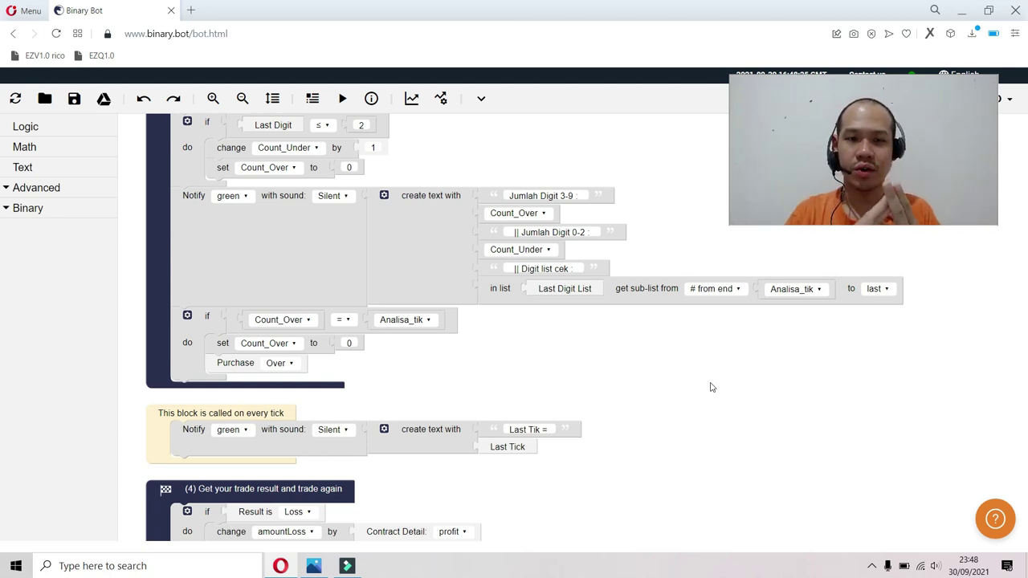
left_click_drag(695, 213, 704, 346)
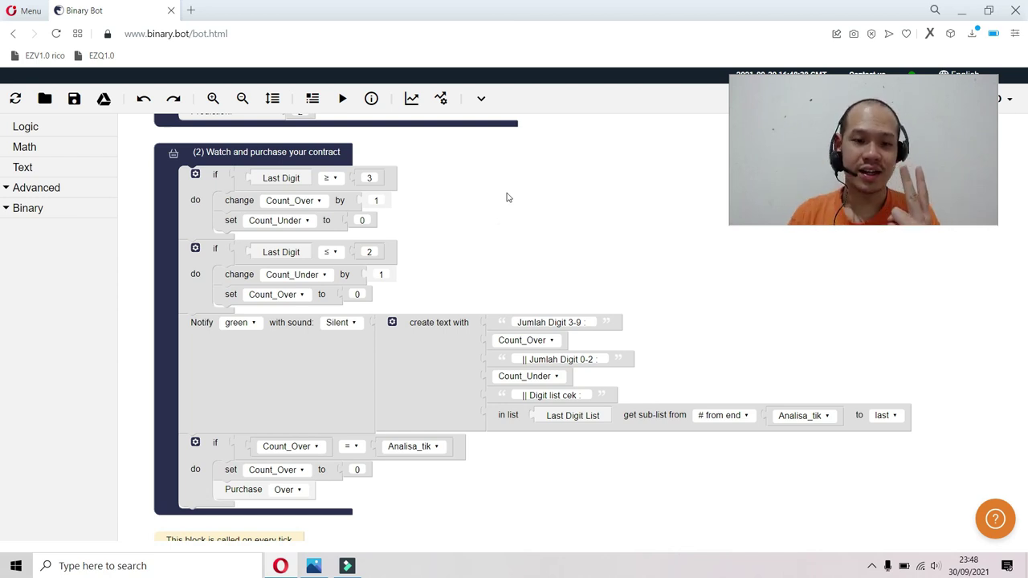
- Examine the final condition's actions that reset Count_Over to 0 and purchase Over
scroll(518, 232, "down", 3)
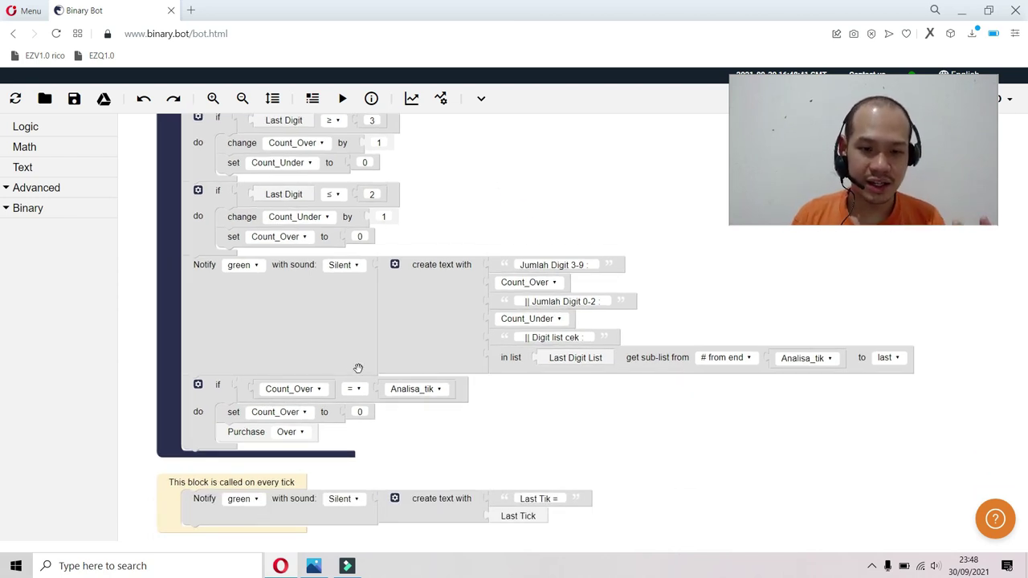
left_click(228, 412)
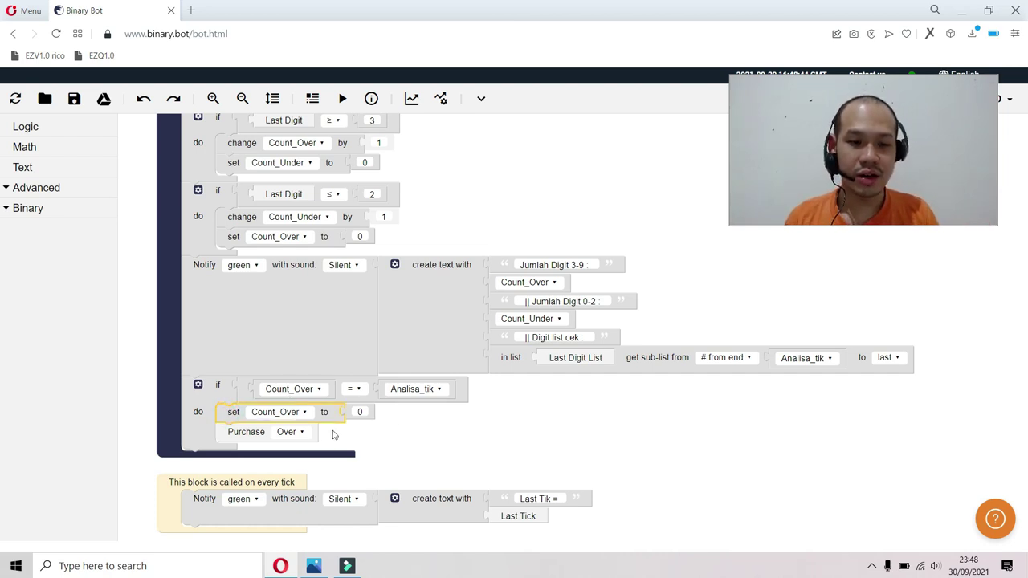
left_click(255, 432)
left_click(418, 434)
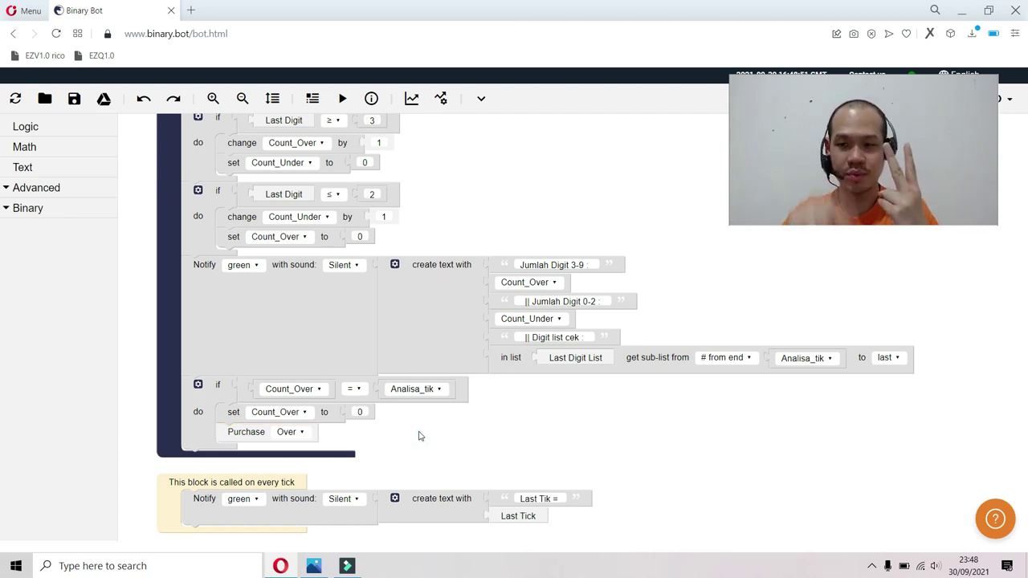
- Examine the every-tick block's green silent notification with its "Last Tik =" label and Last Tick value, comparing it with the purchase block's notification
left_click_drag(454, 442, 482, 297)
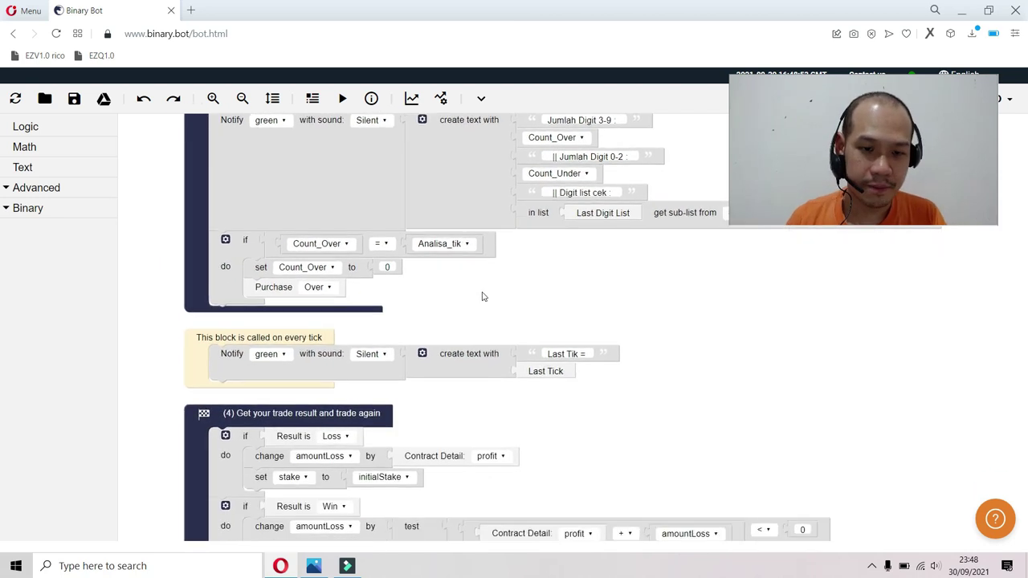
left_click_drag(536, 320, 530, 233)
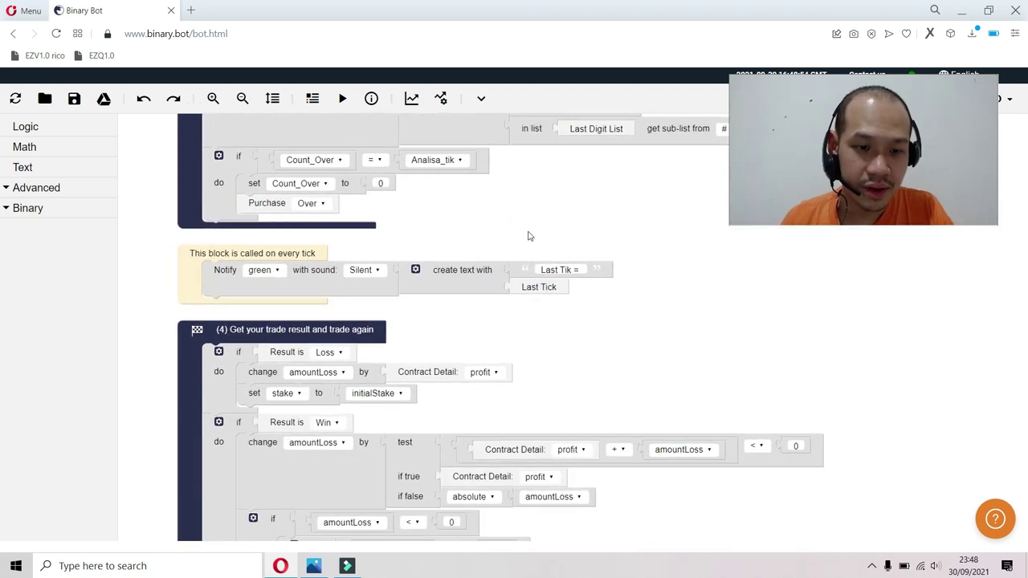
left_click(282, 252)
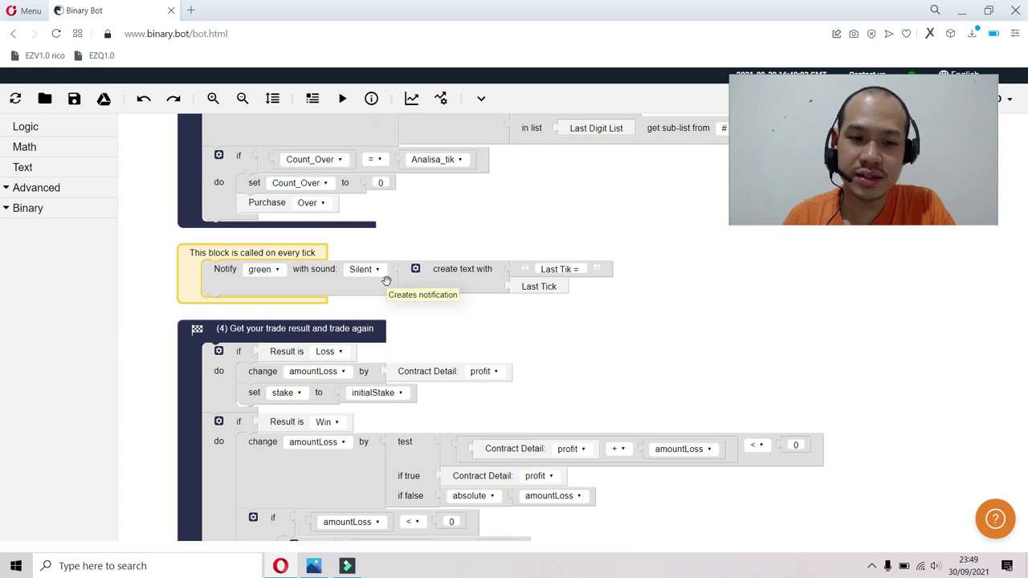
left_click(312, 276)
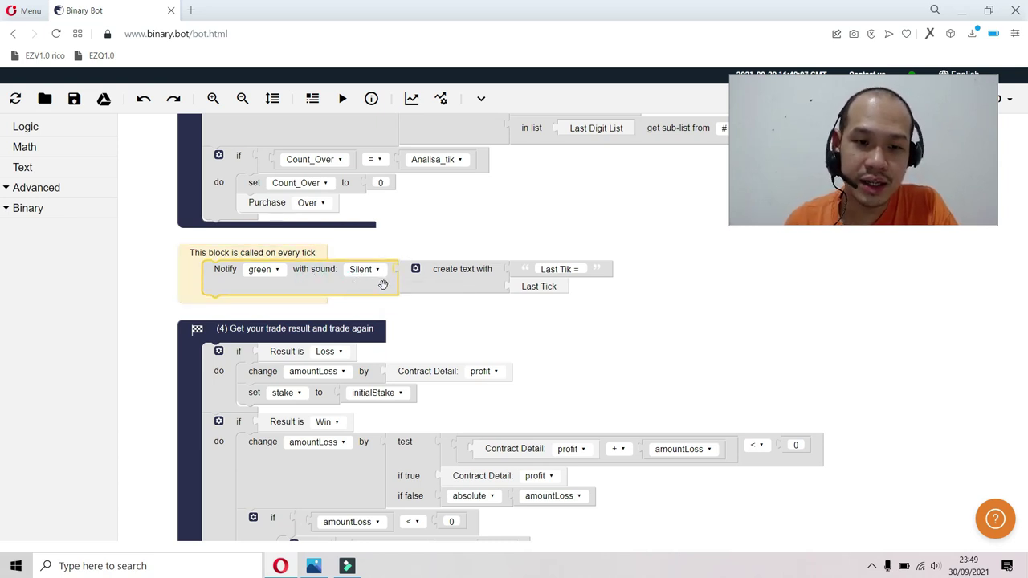
left_click_drag(452, 248, 452, 424)
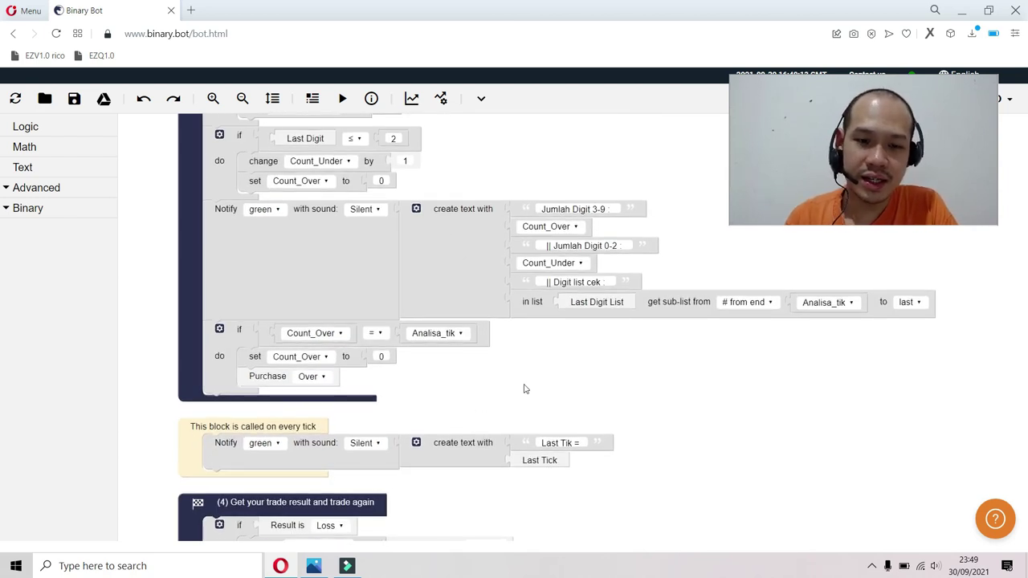
left_click(376, 442)
left_click(424, 423)
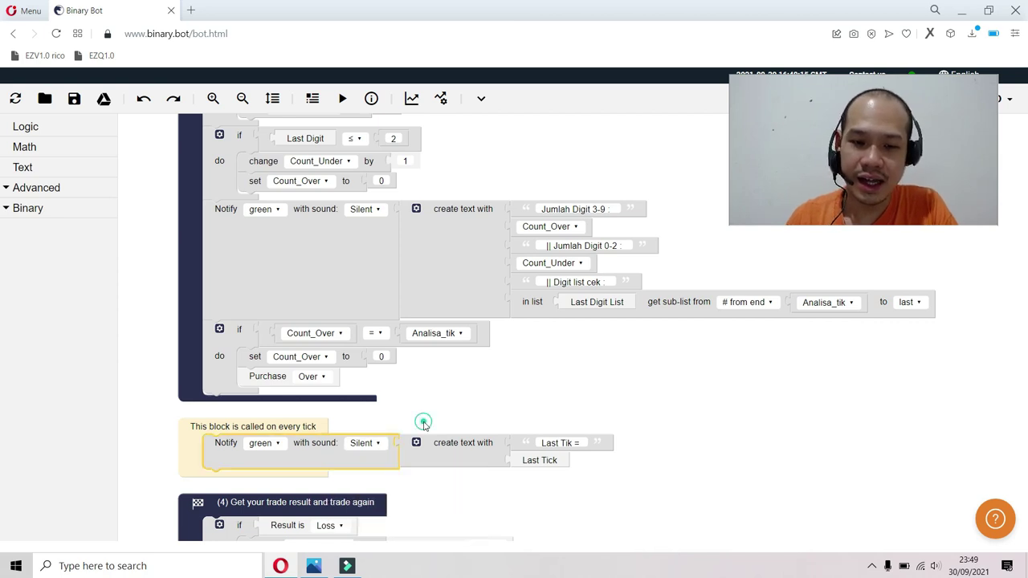
left_click(323, 444)
left_click(376, 412)
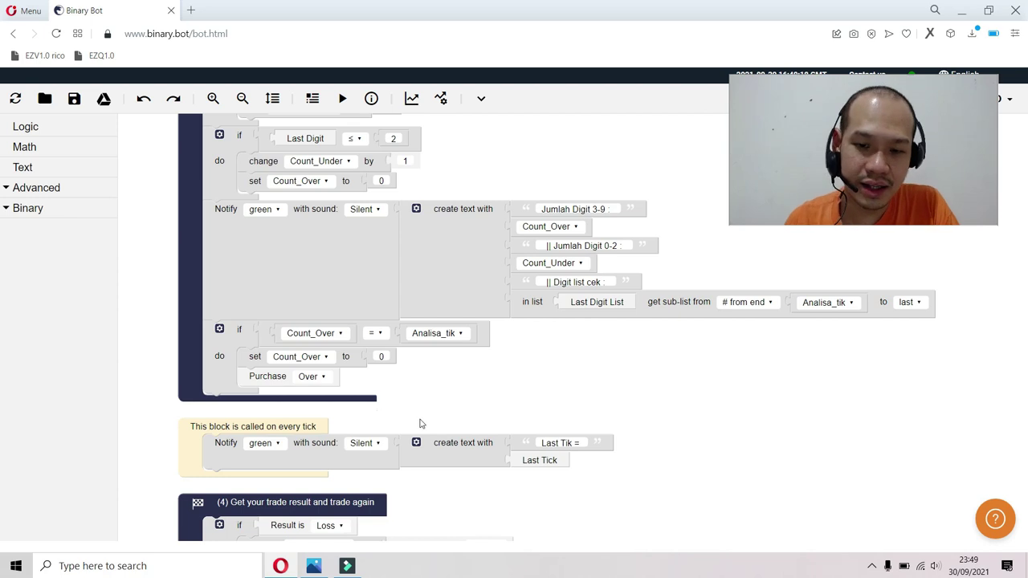
left_click_drag(419, 423, 434, 303)
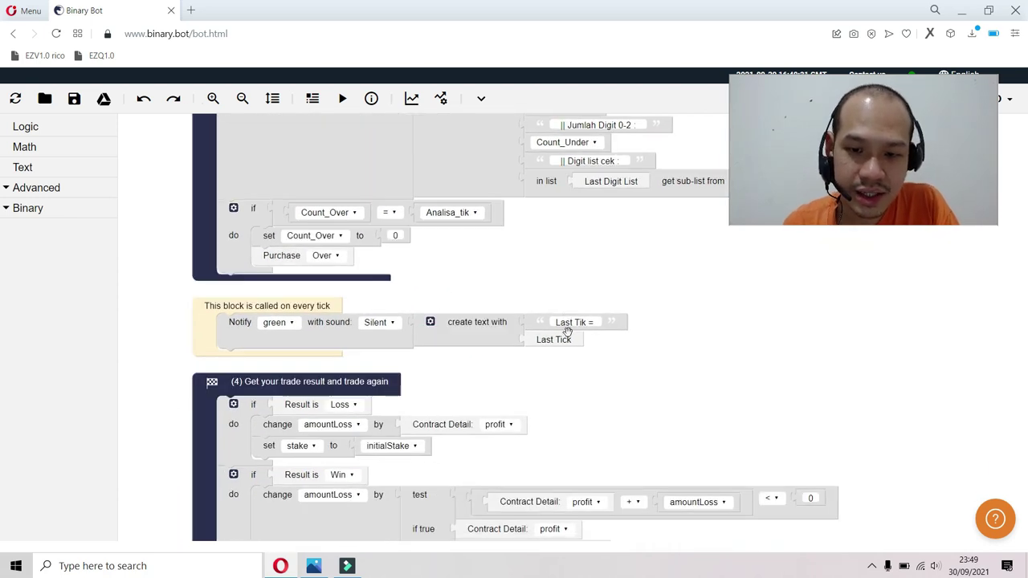
left_click(640, 351)
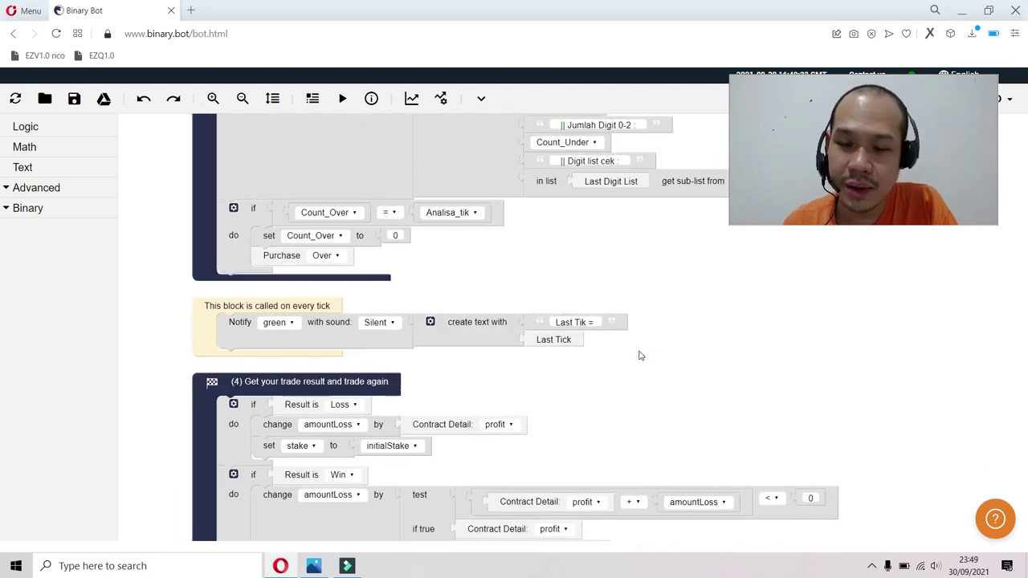
- Examine the trade result block's Loss condition and its action changing amountLoss by the contract's profit
left_click_drag(666, 365, 677, 202)
left_click(669, 311)
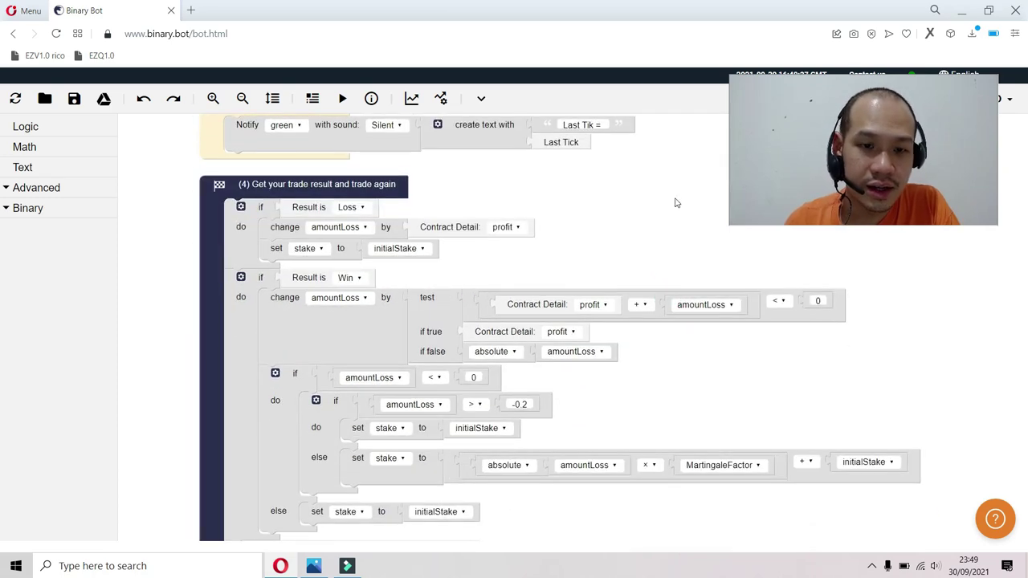
left_click_drag(670, 236, 657, 193)
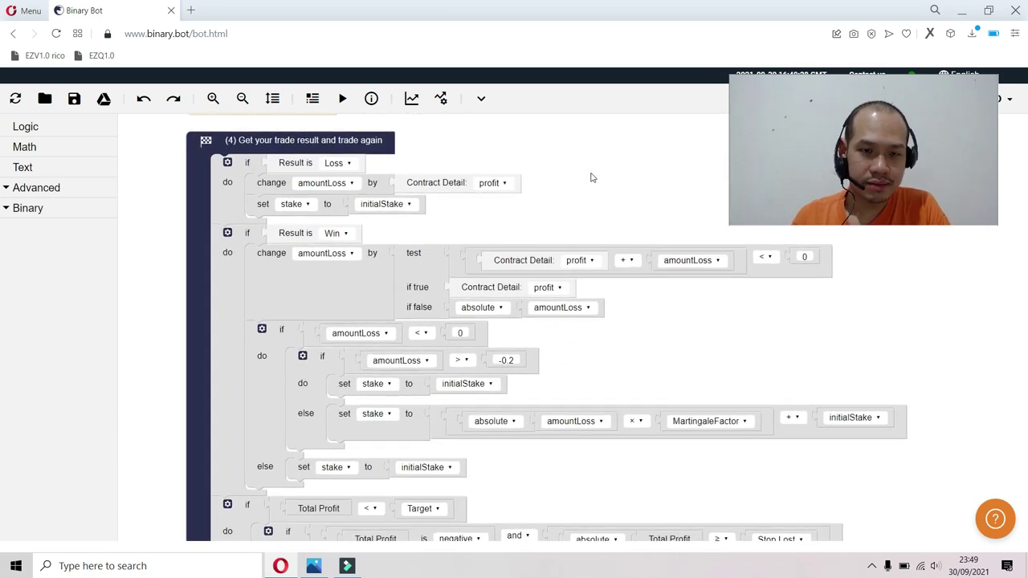
left_click(231, 197)
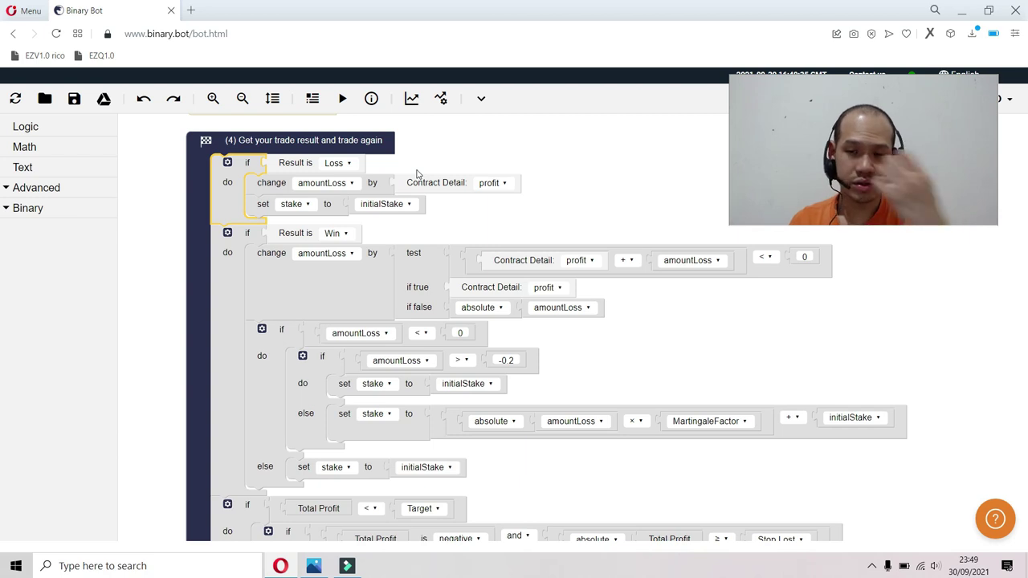
left_click(269, 186)
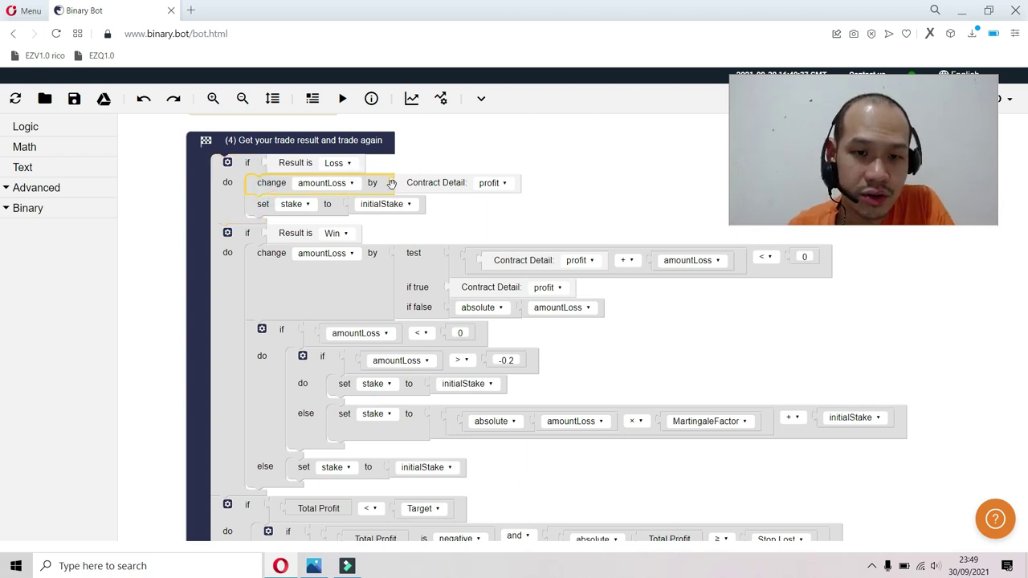
left_click(525, 169)
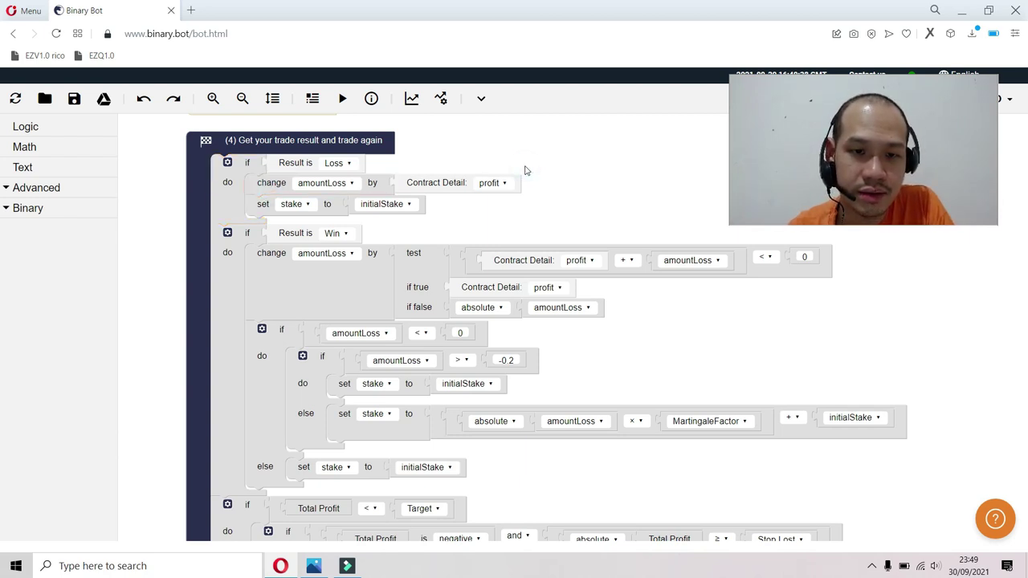
left_click_drag(525, 168, 535, 234)
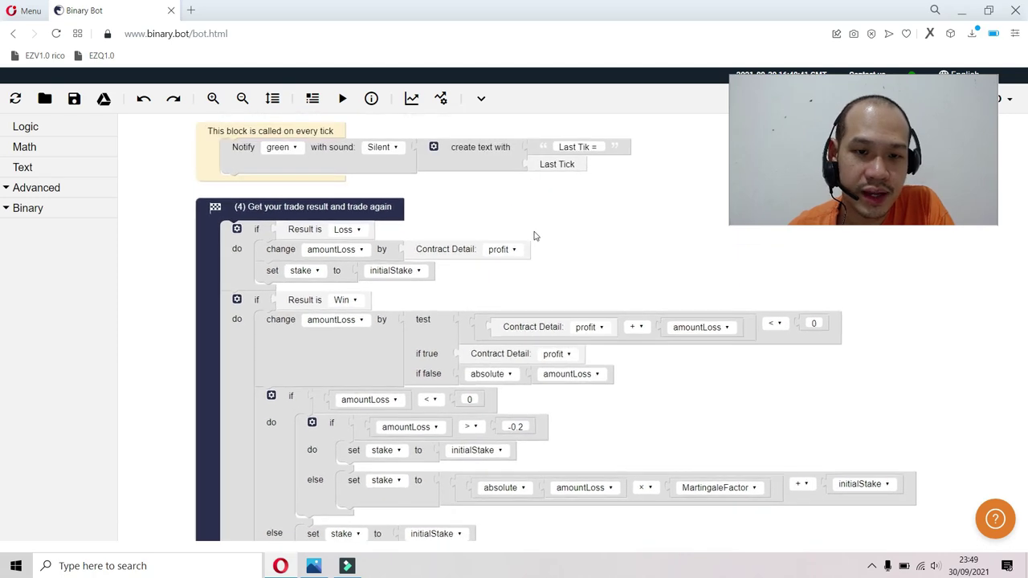
left_click(637, 215)
left_click_drag(636, 214, 625, 499)
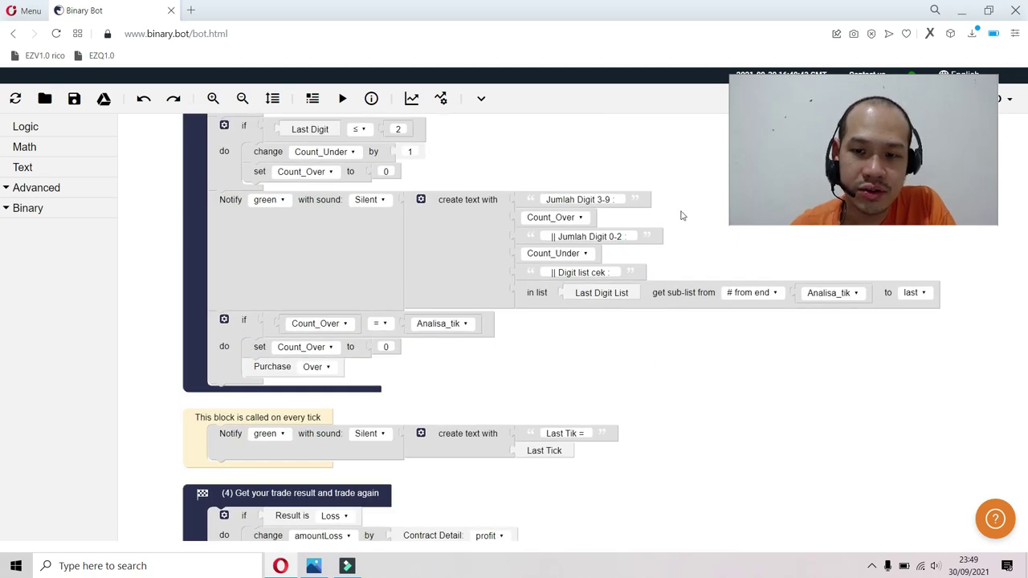
left_click_drag(681, 215, 642, 161)
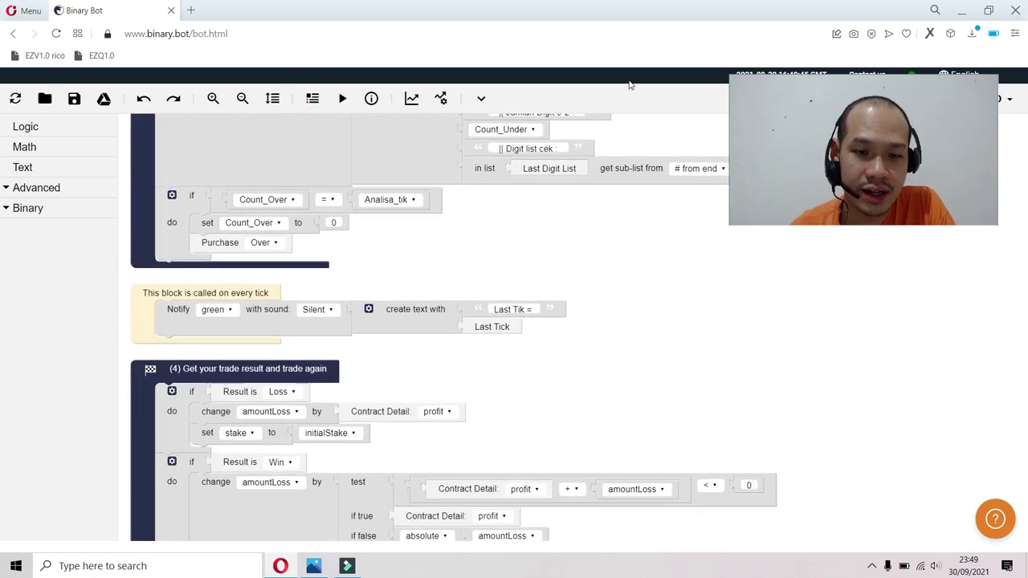
left_click_drag(626, 351, 647, 156)
left_click_drag(654, 191, 671, 193)
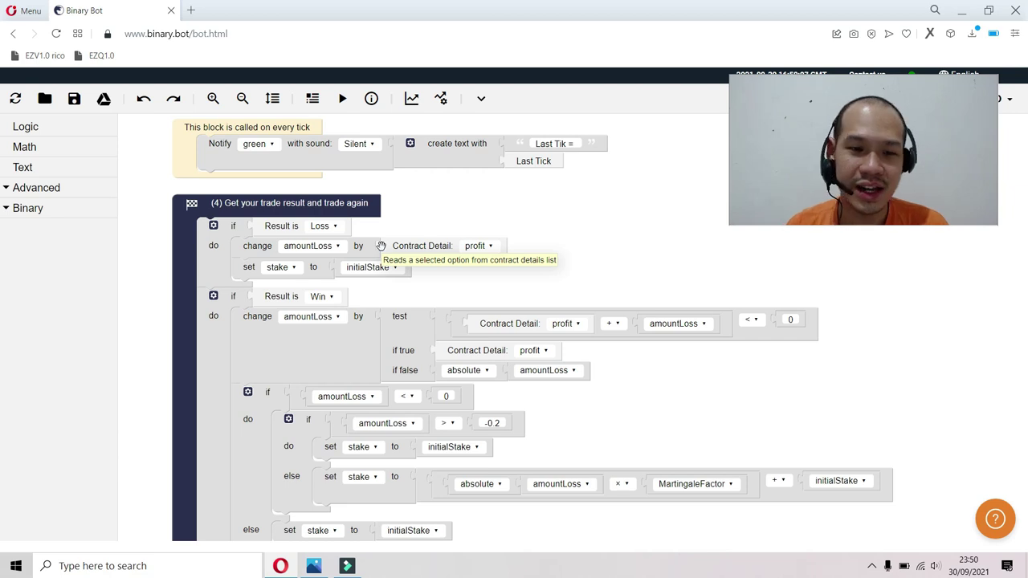
- Examine the Loss condition's second action, which sets stake to initialStake
scroll(569, 213, "down", 1)
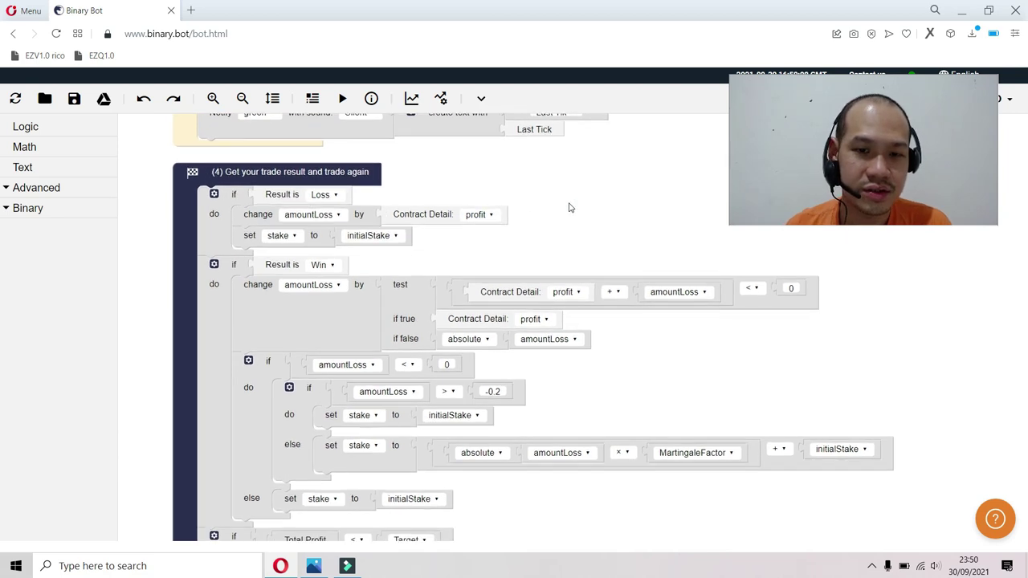
scroll(573, 219, "down", 1)
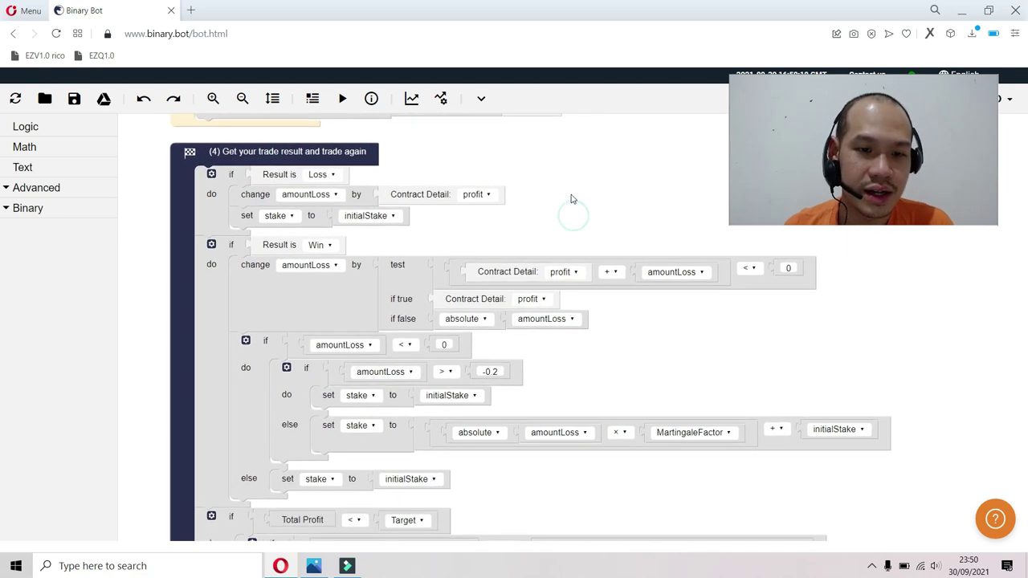
left_click(241, 215)
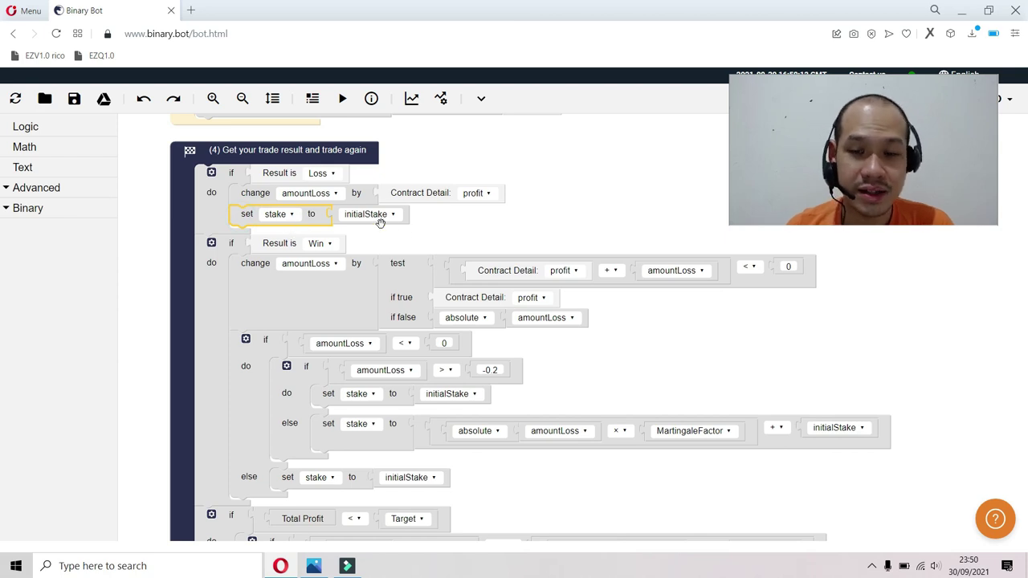
left_click(462, 238)
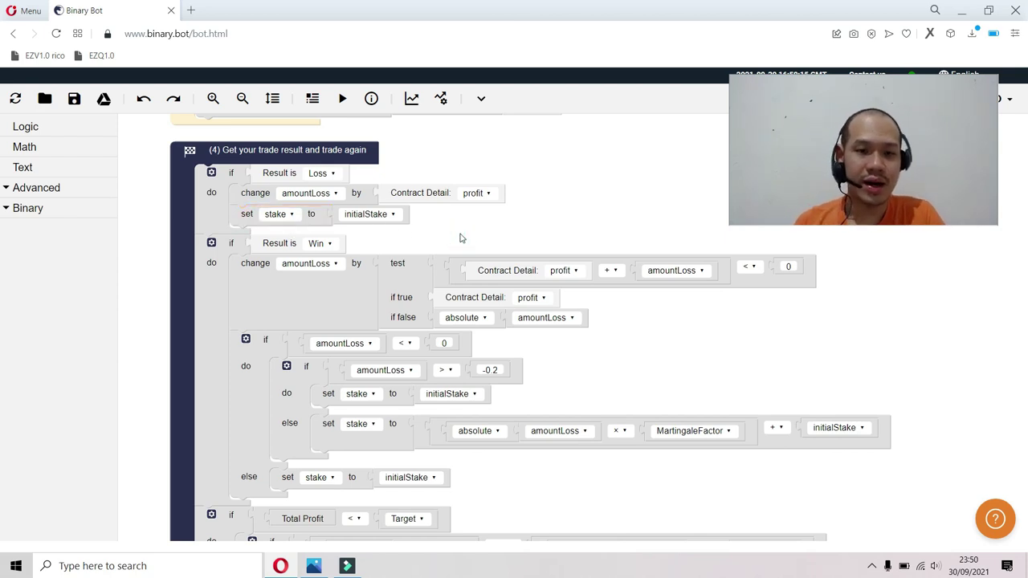
- Examine the Win condition in the trade result block alongside the Loss condition's reset of stake to initialStake
left_click(220, 240)
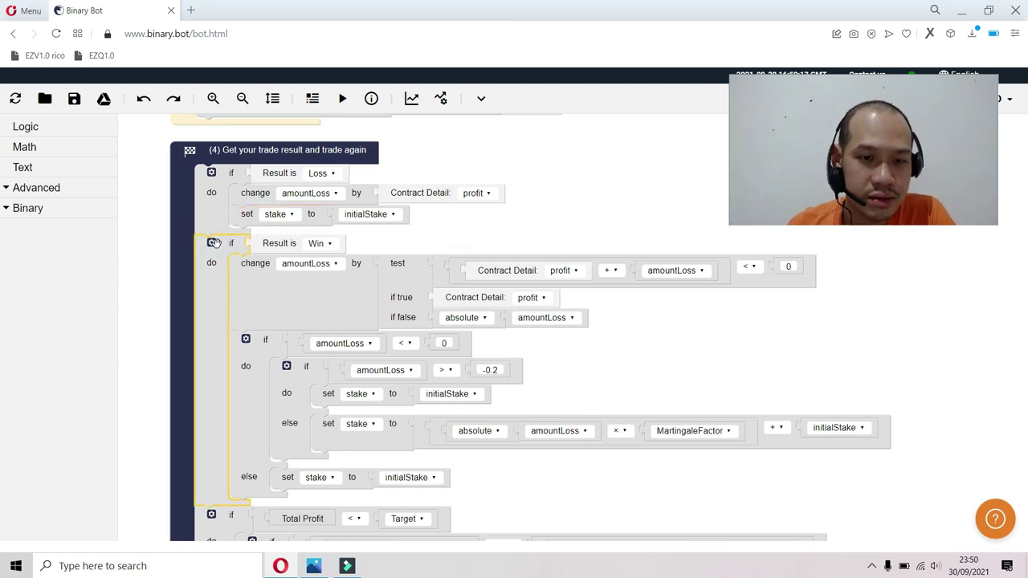
mouse_move(443, 231)
left_mouse_down()
mouse_move(446, 258)
mouse_move(450, 231)
left_mouse_up()
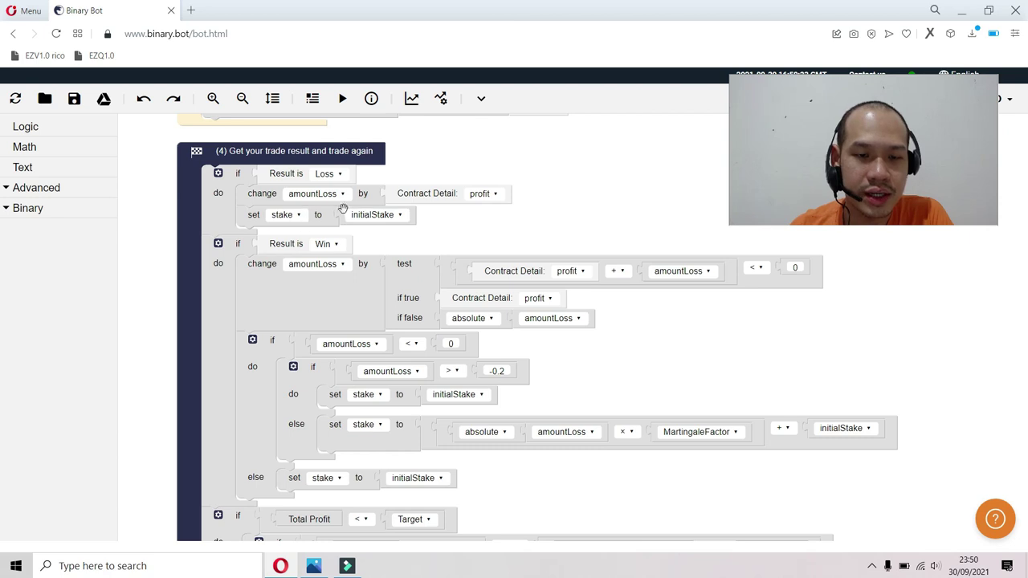
left_click(253, 215)
left_click(457, 223)
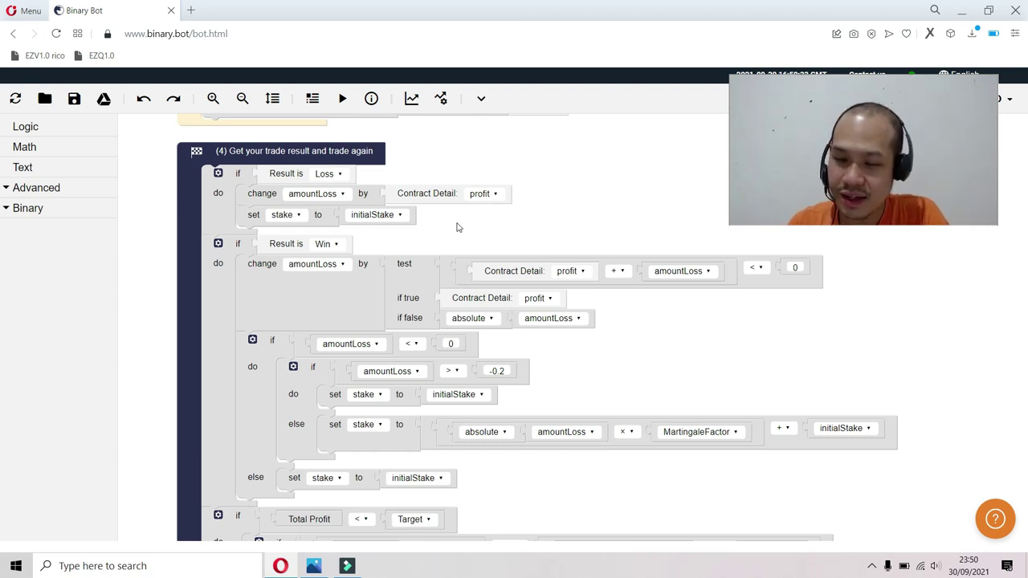
left_click_drag(488, 229, 488, 174)
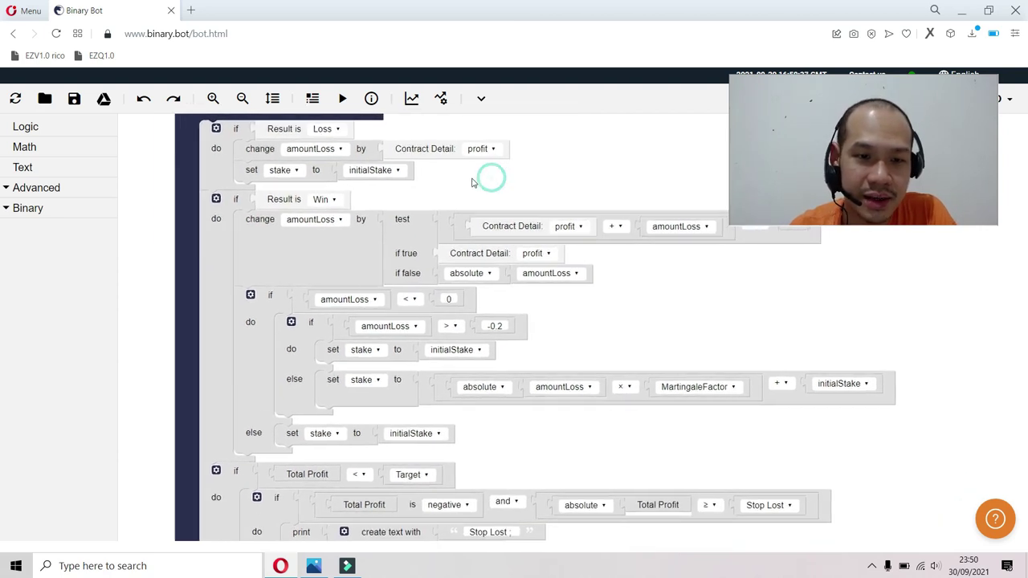
left_click(265, 199)
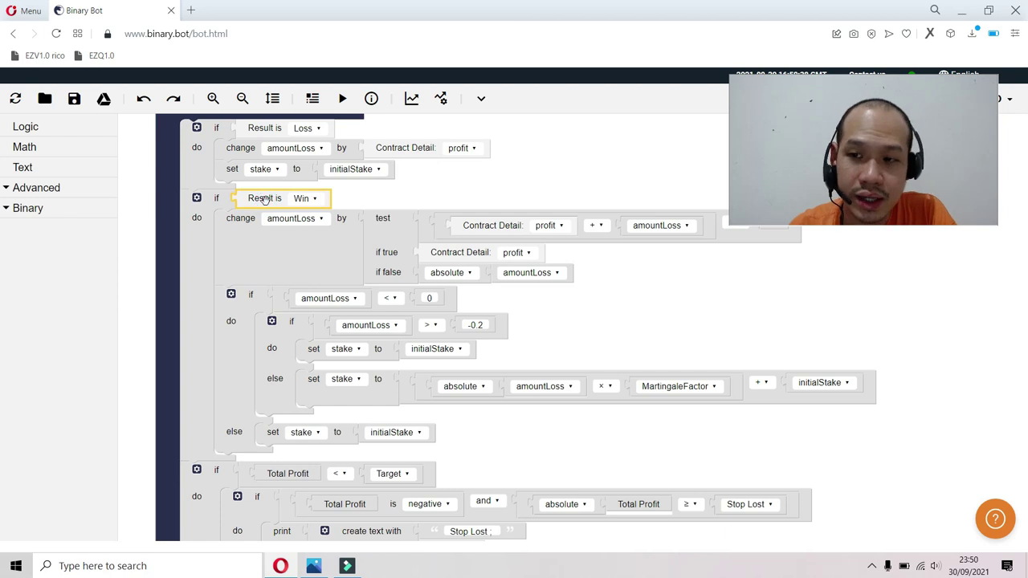
left_click(406, 197)
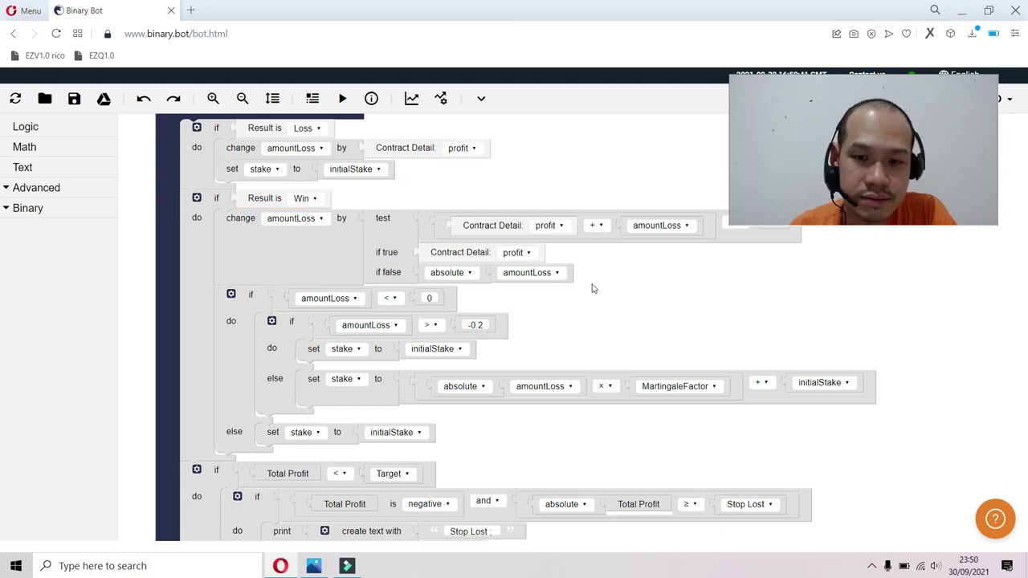
- Examine the Win condition's amountLoss change and its test of whether contract profit plus amountLoss is below 0
left_click_drag(592, 288, 589, 312)
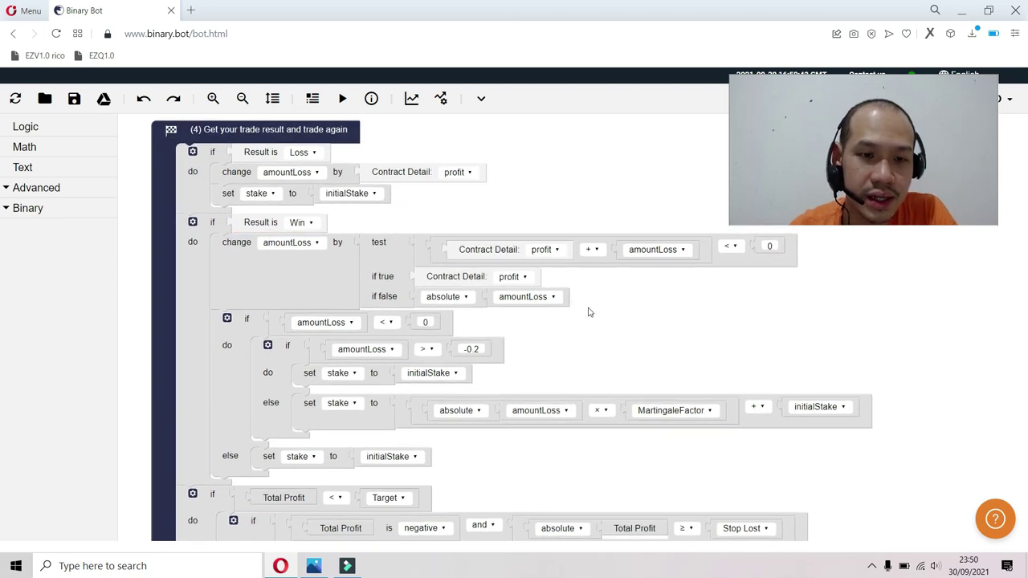
left_click(330, 269)
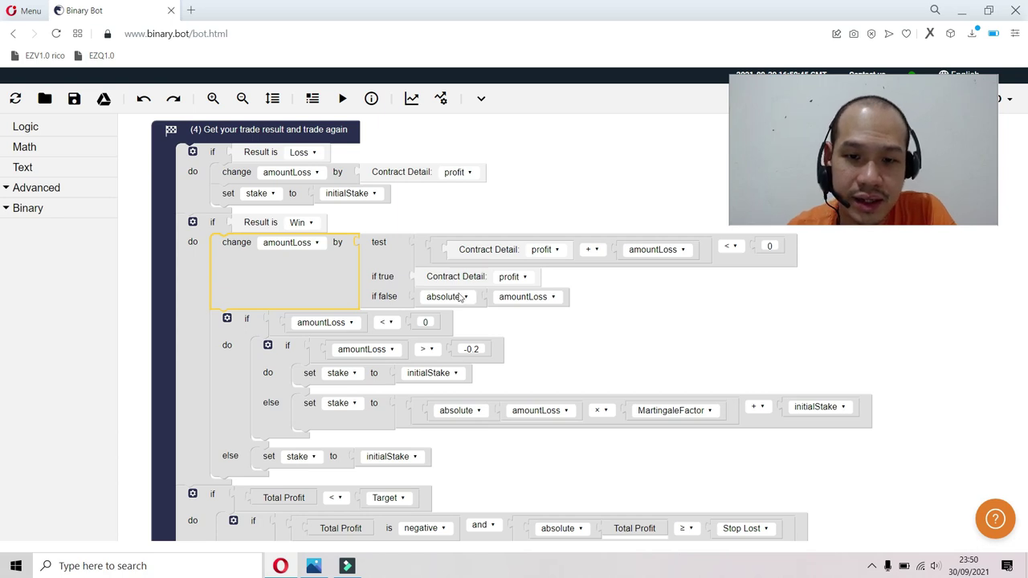
left_click(497, 249)
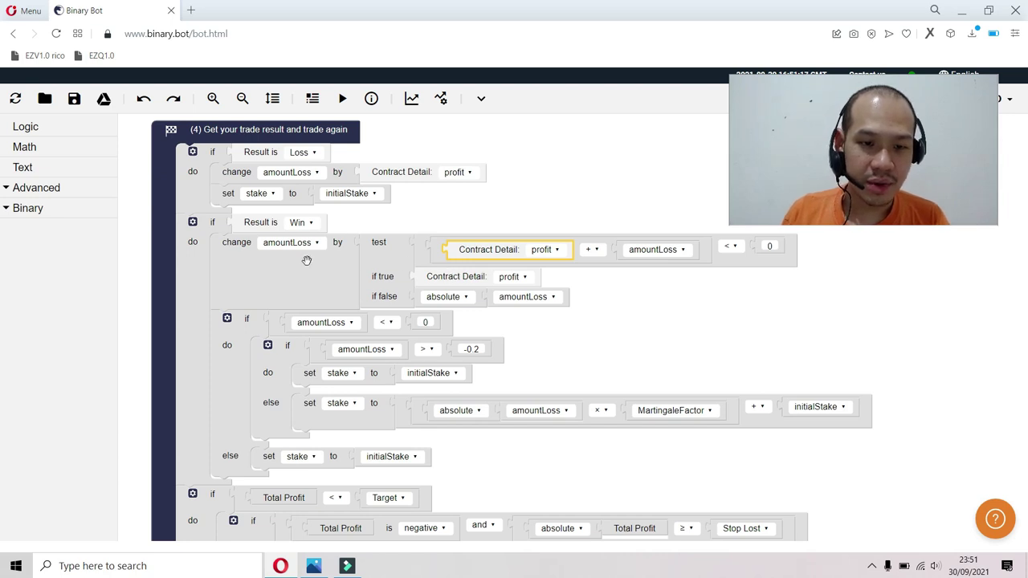
left_click(701, 323)
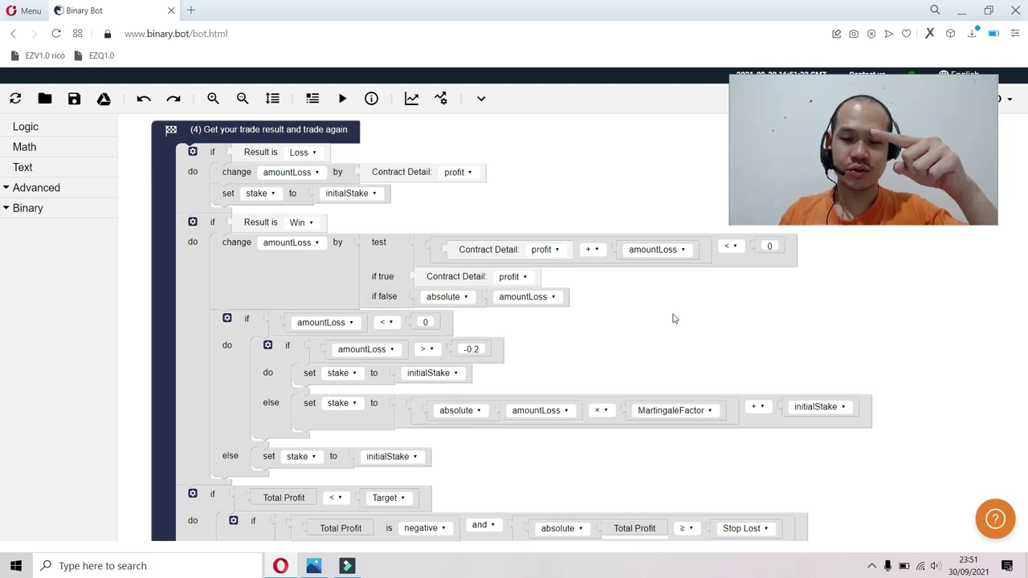
left_click(517, 250)
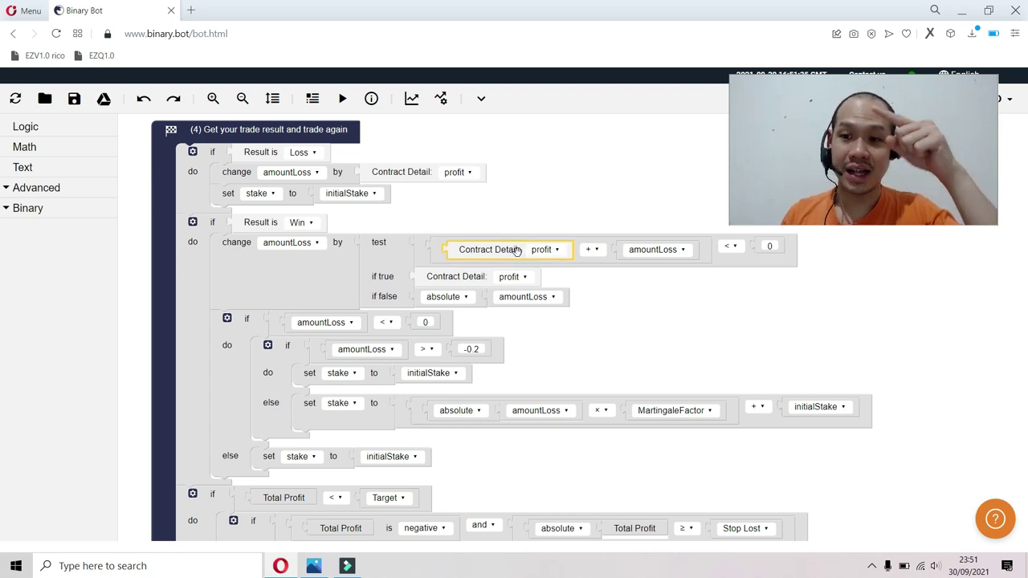
left_click(615, 301)
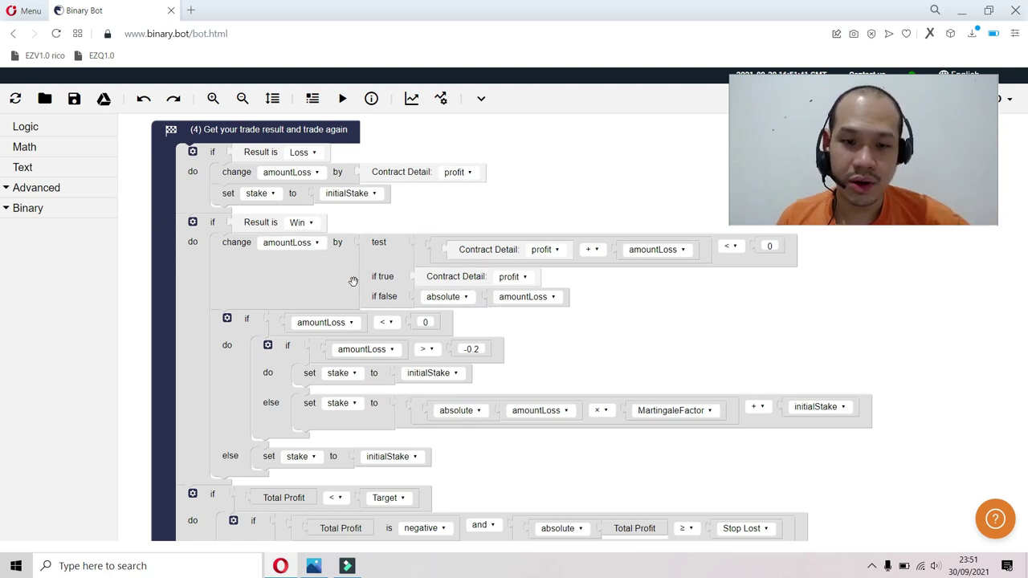
- Examine the test's false branch, which uses the absolute value of amountLoss, and view the available math functions
left_click(476, 306)
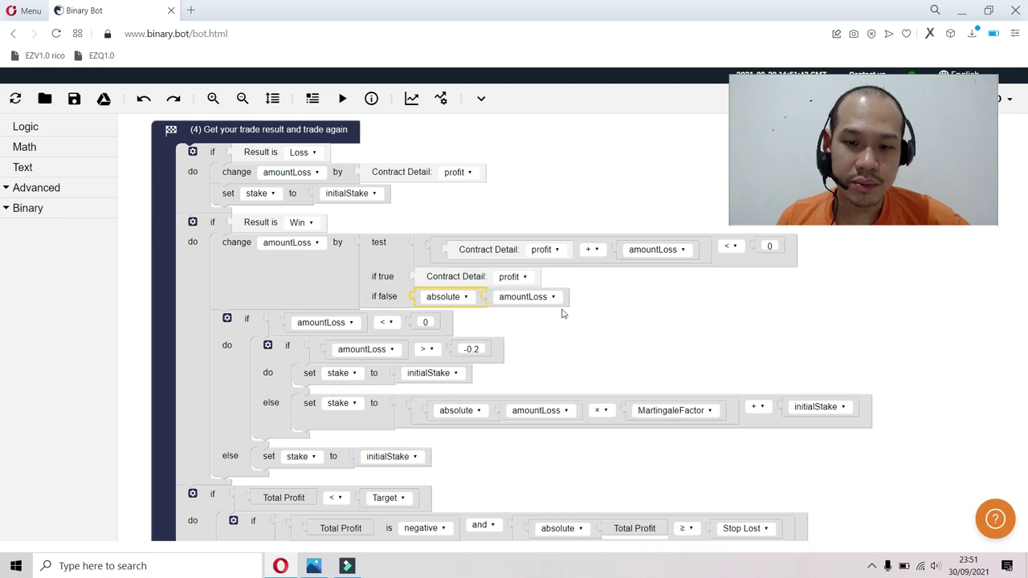
left_click(638, 317)
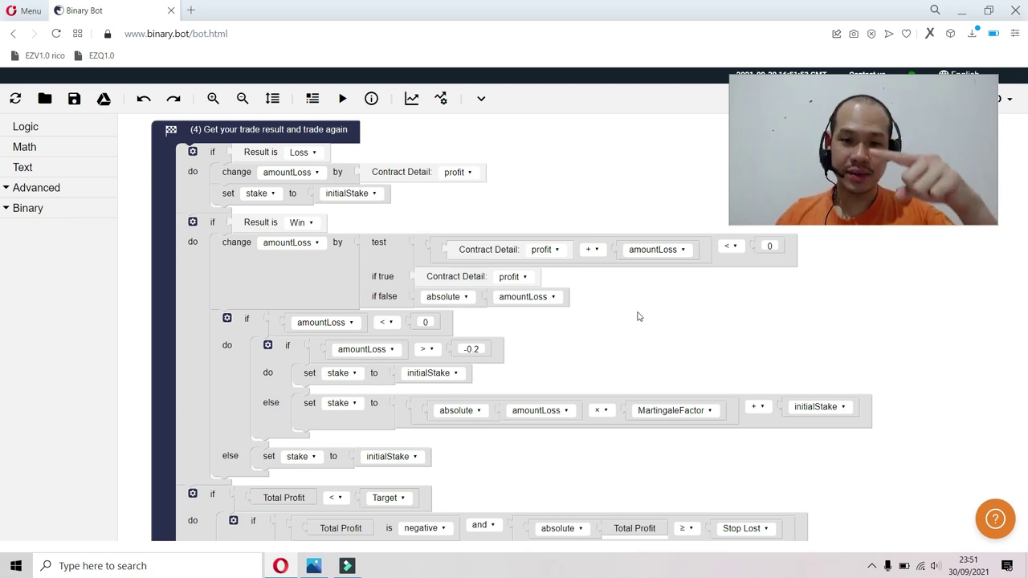
left_click(479, 297)
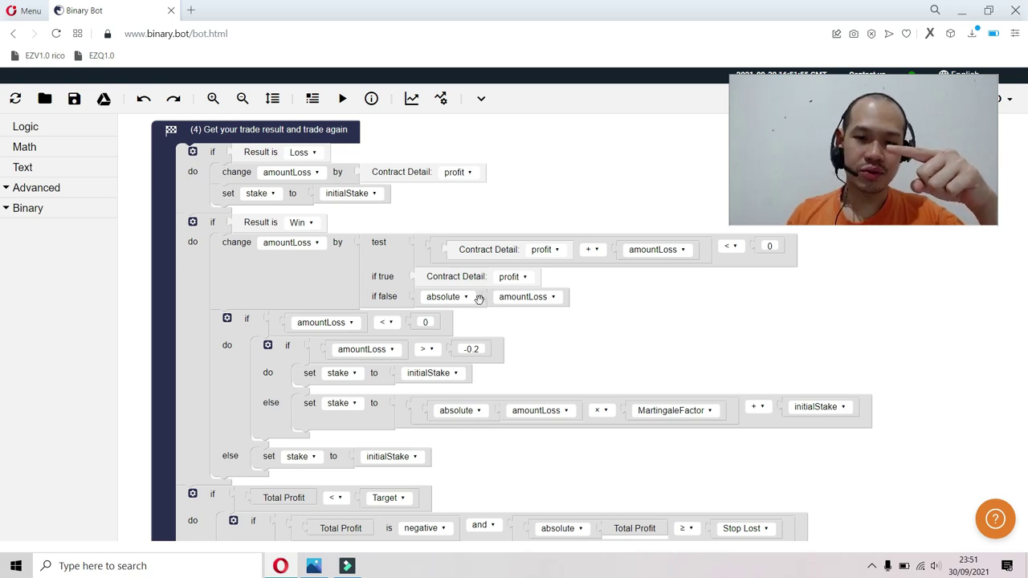
left_click(656, 316)
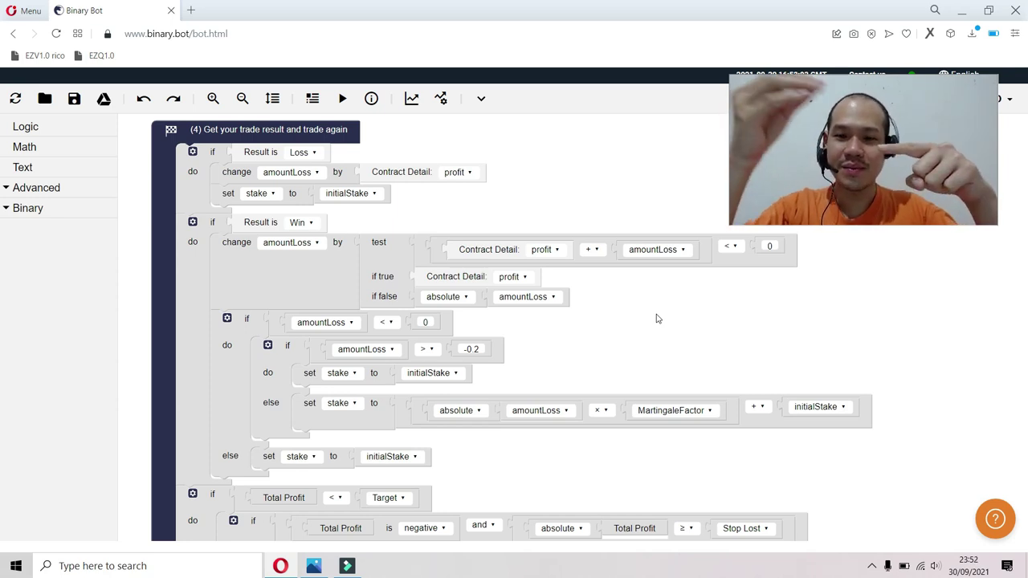
left_click(305, 258)
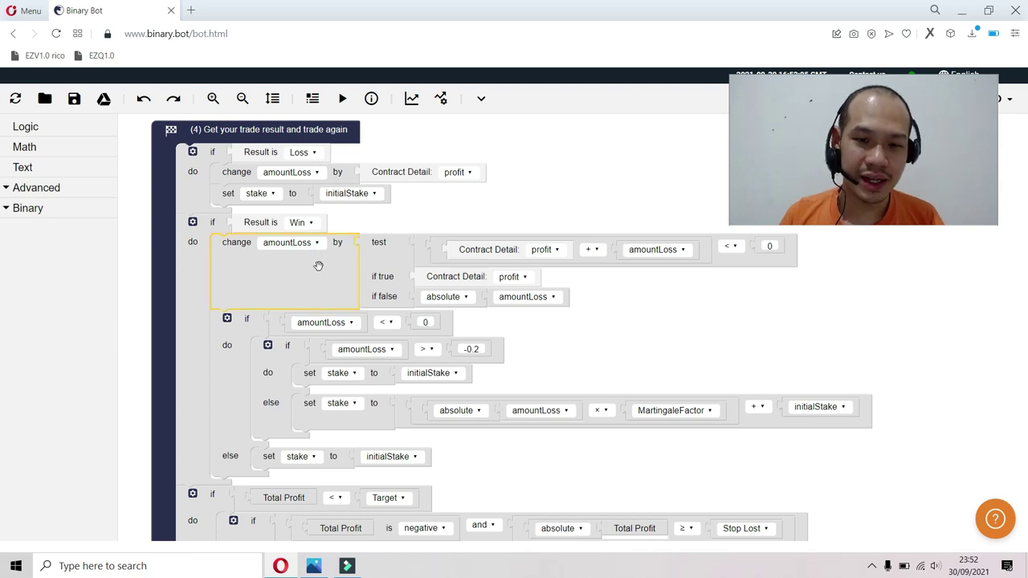
left_click(465, 297)
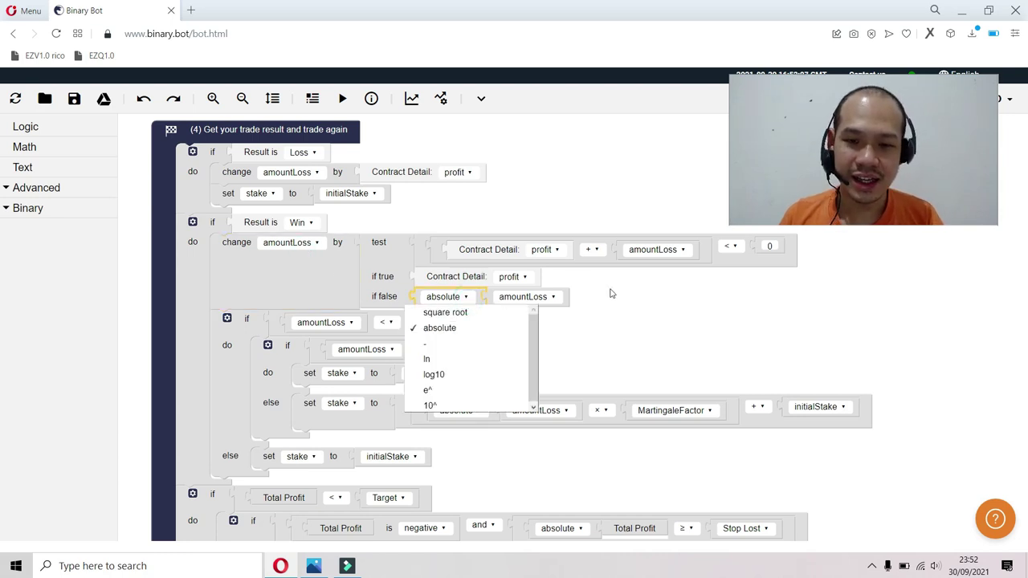
left_click(611, 290)
left_click(614, 308)
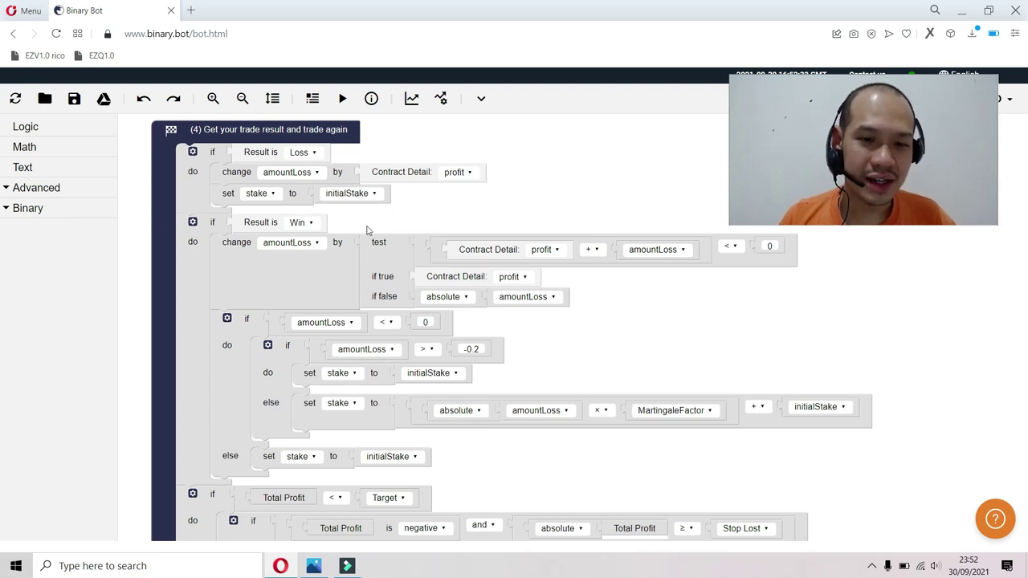
- Examine the nested Win checks for amountLoss below 0 and above -0.2, and the action setting stake to initialStake
left_click_drag(398, 224, 405, 242)
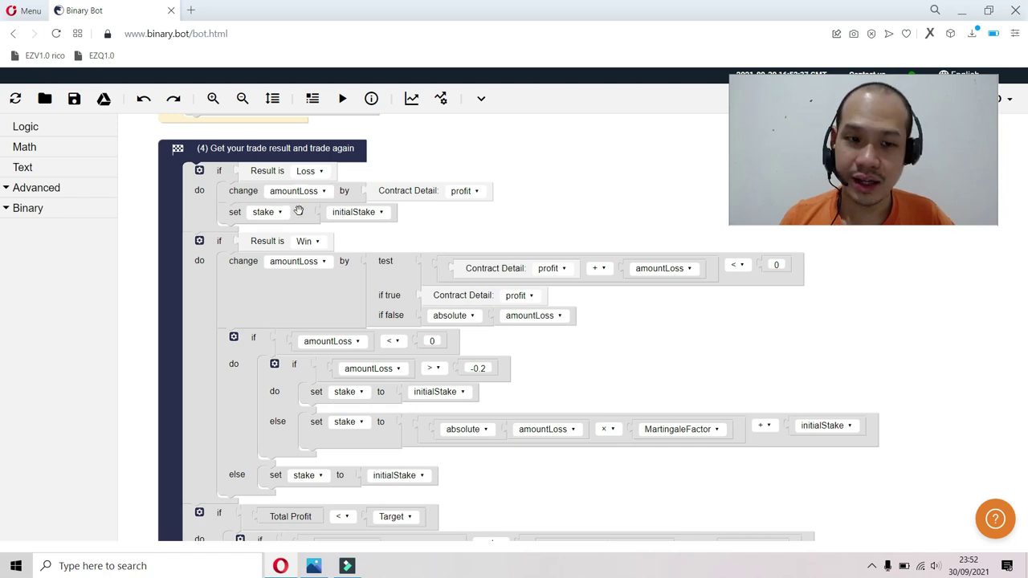
left_click_drag(367, 239, 365, 214)
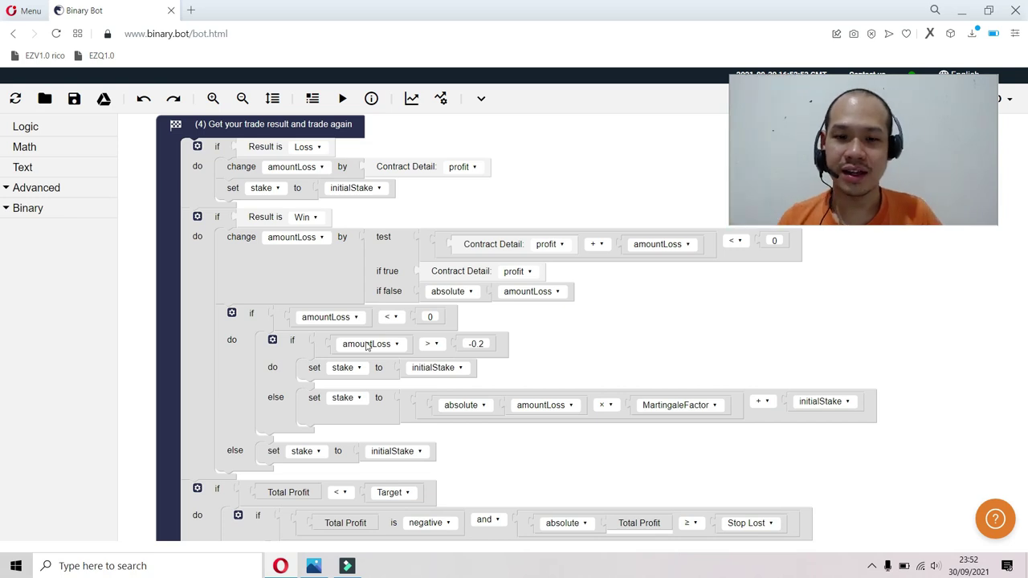
left_click_drag(608, 337, 608, 257)
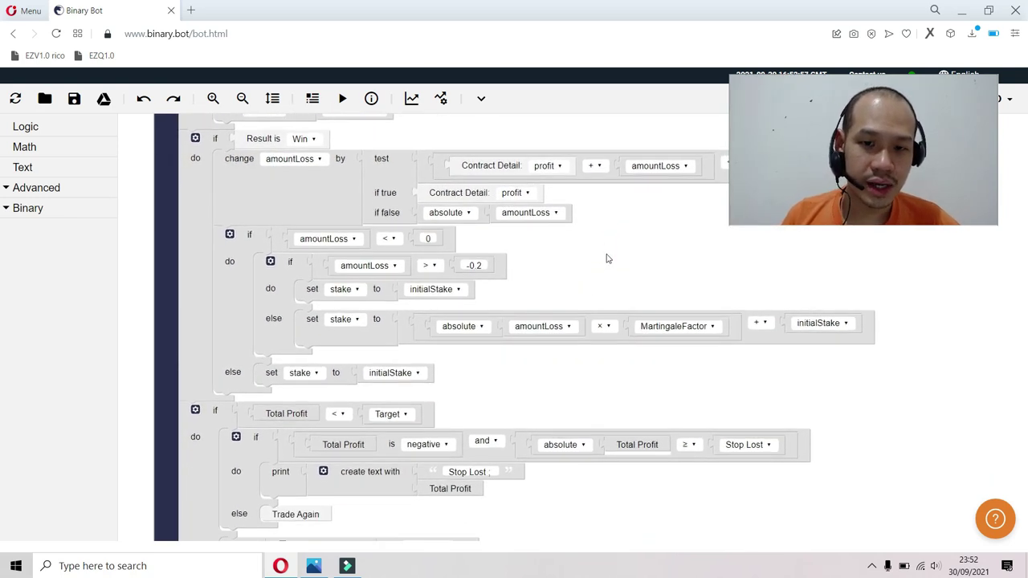
left_click(314, 212)
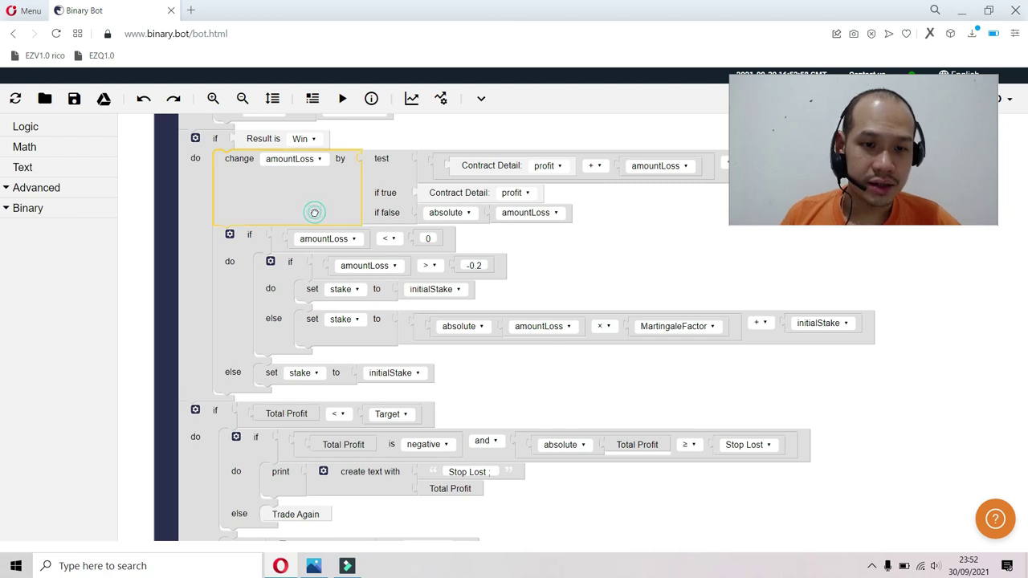
left_click(284, 244)
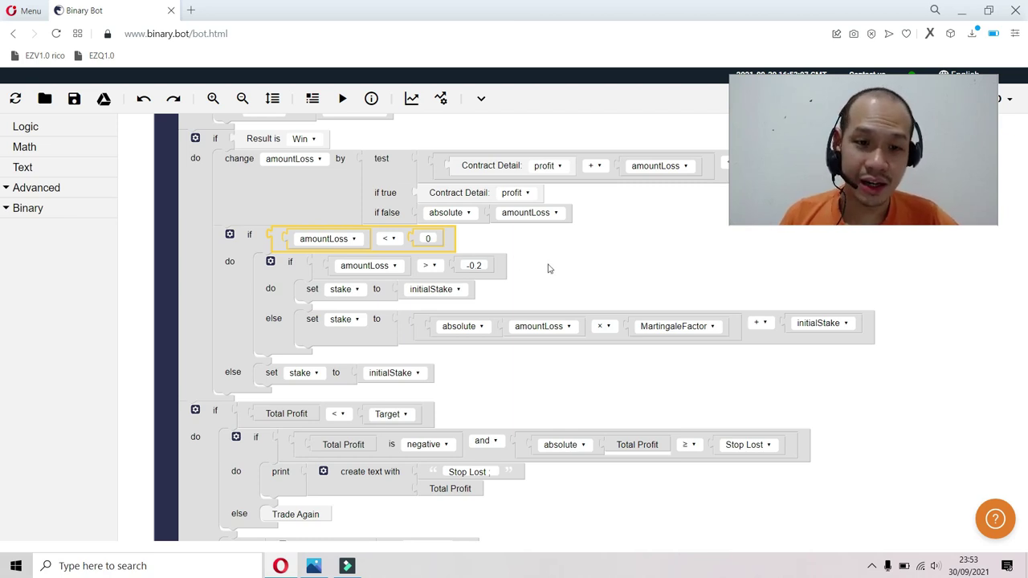
left_click(283, 276)
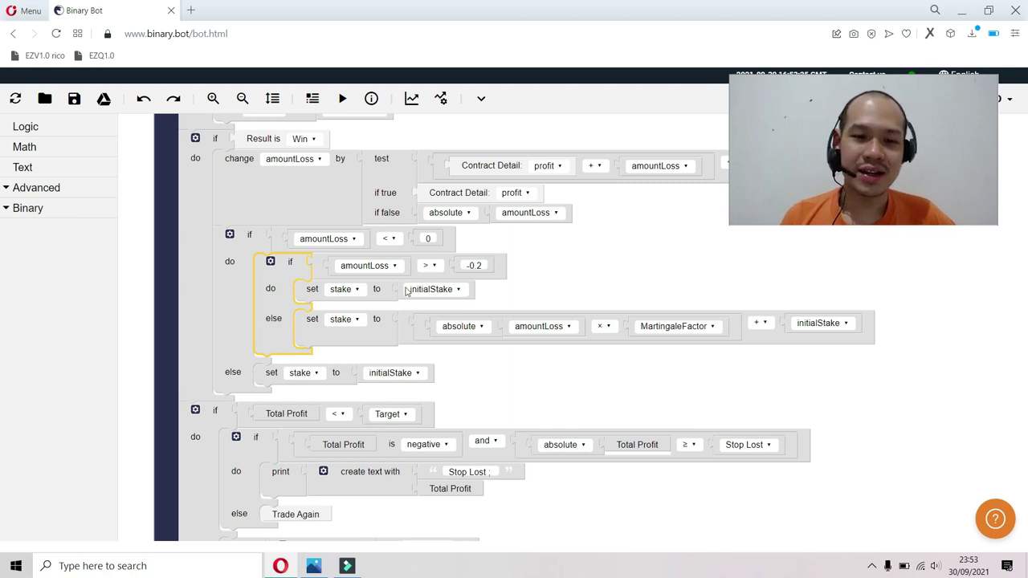
left_click(373, 291)
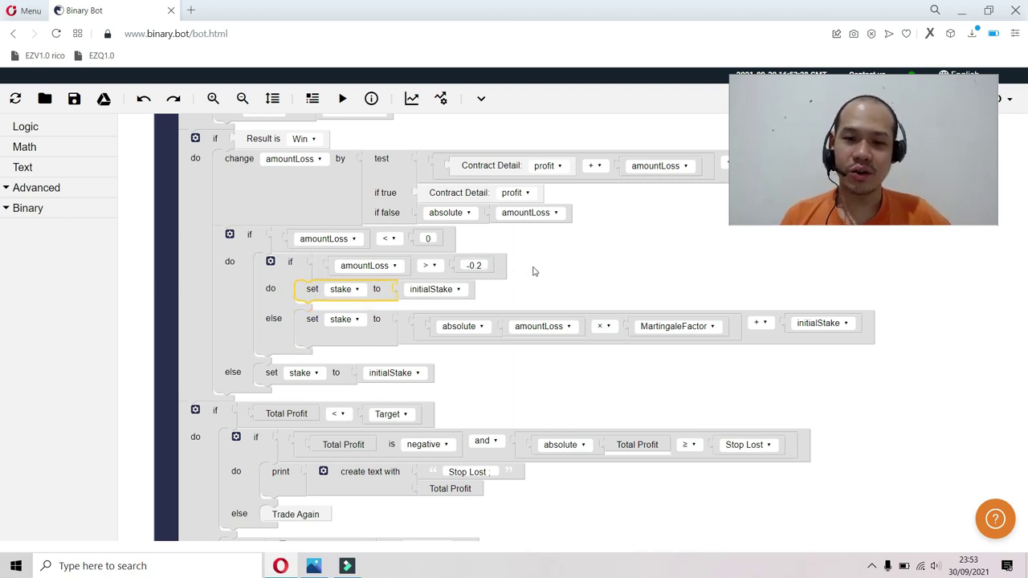
- Examine the else branch's stake formula: absolute amountLoss times MartingaleFactor, plus initialStake
left_click(381, 328)
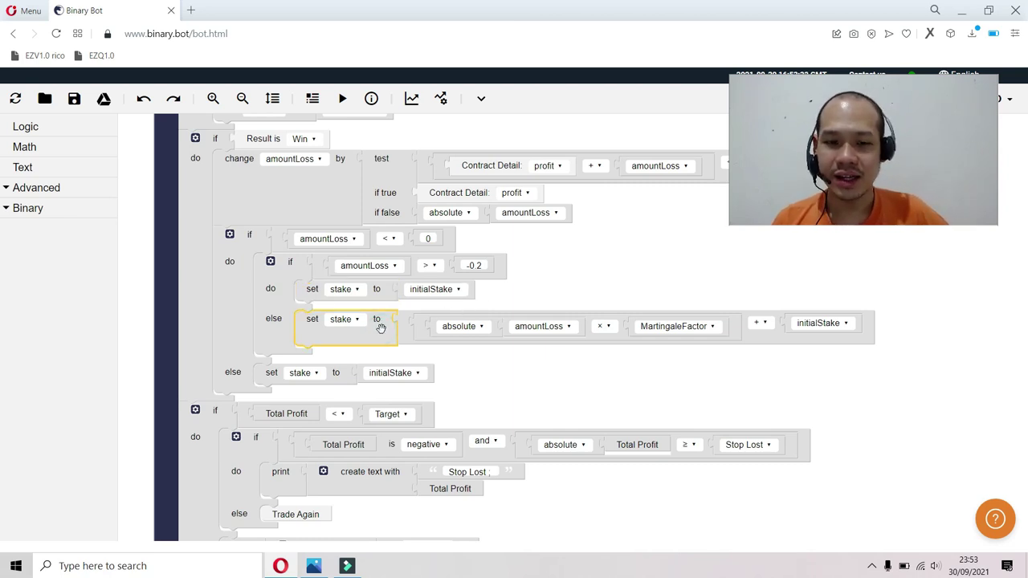
left_click(546, 291)
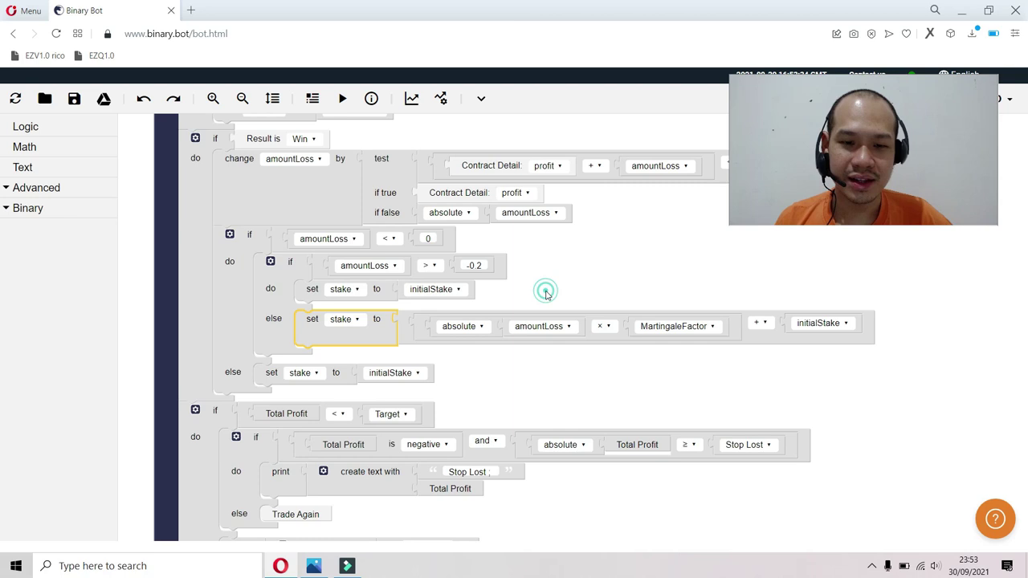
left_click(389, 319)
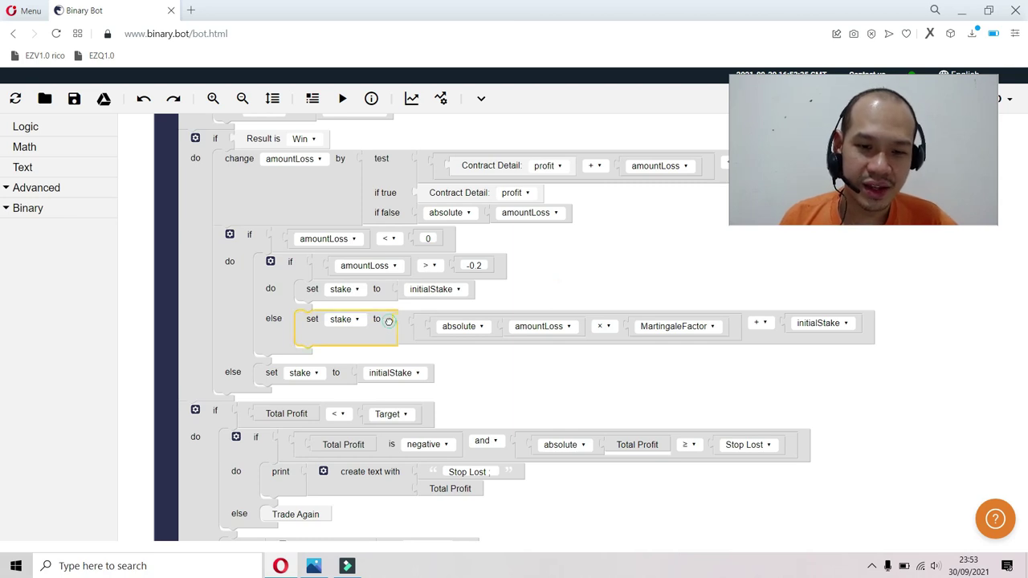
left_click(493, 333)
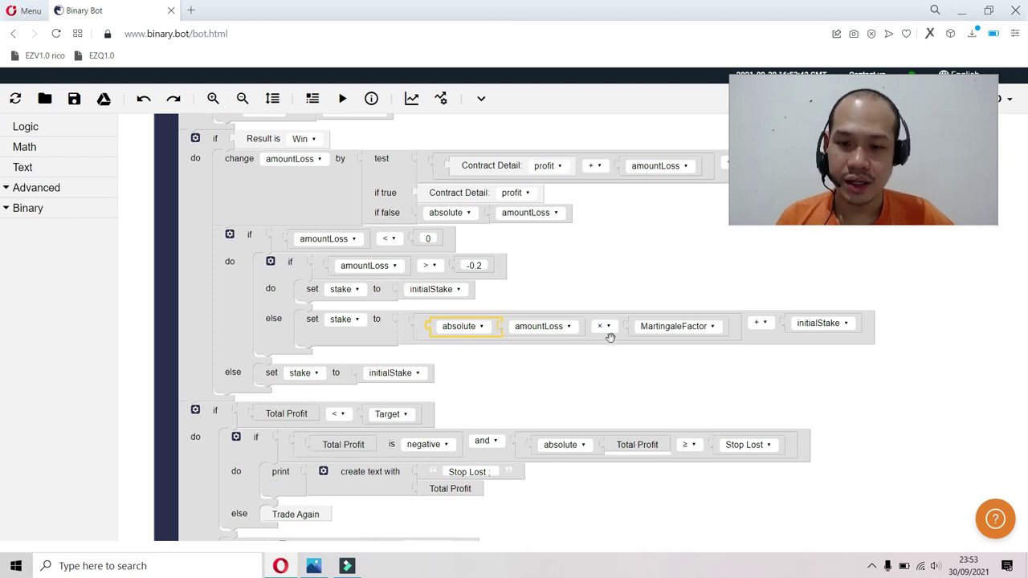
left_click(639, 331)
left_click(671, 294)
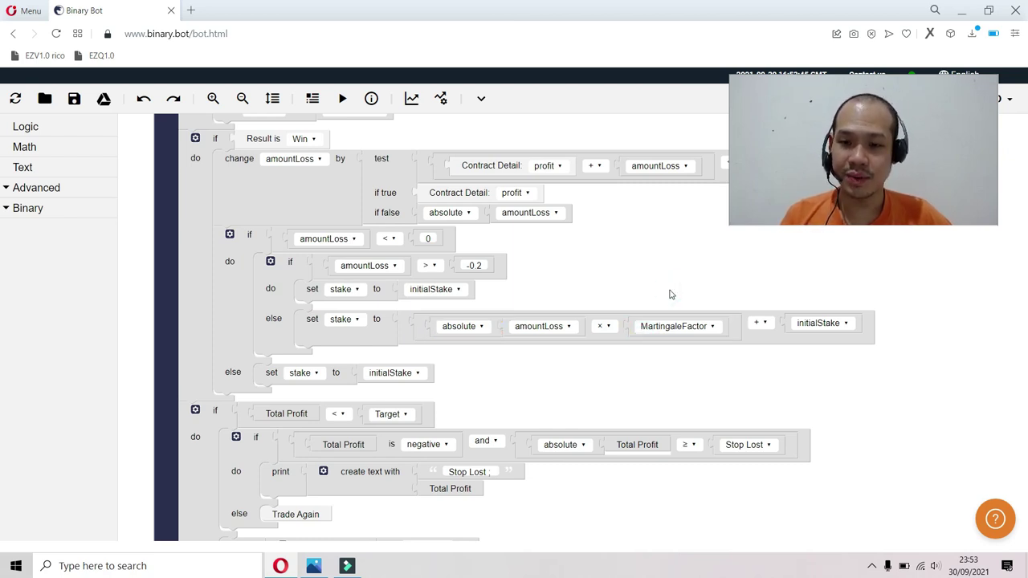
left_click(785, 327)
left_click(671, 285)
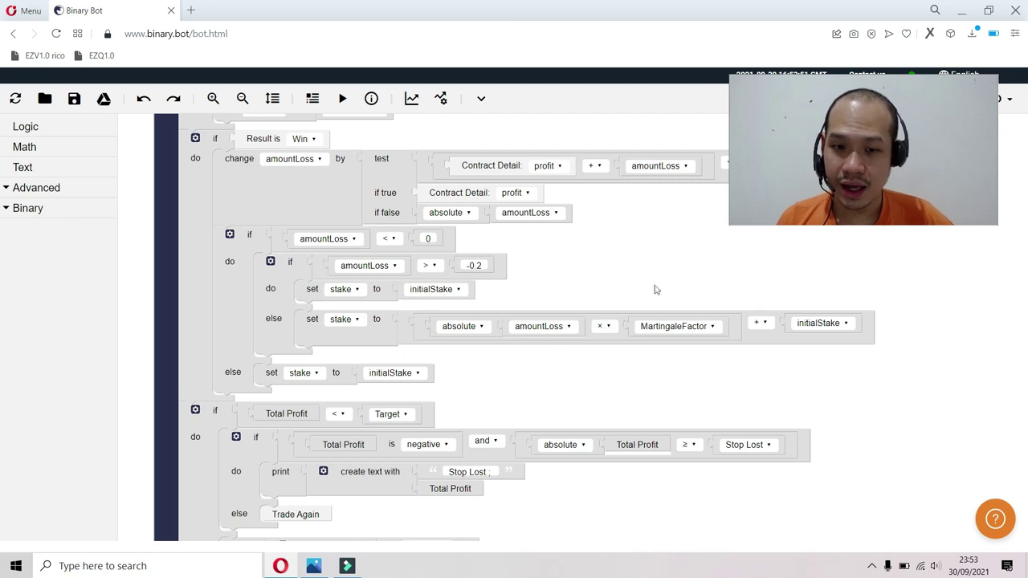
- Compare the else branch's martingale stake formula with the initialStake action used when amountLoss is above -0.2
left_click(381, 332)
left_click(487, 332)
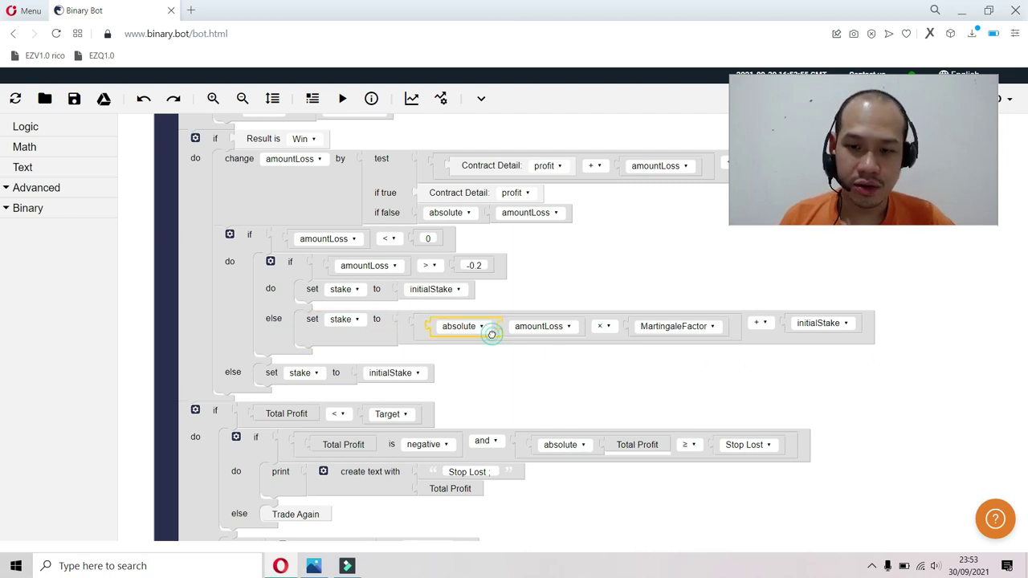
left_click(723, 326)
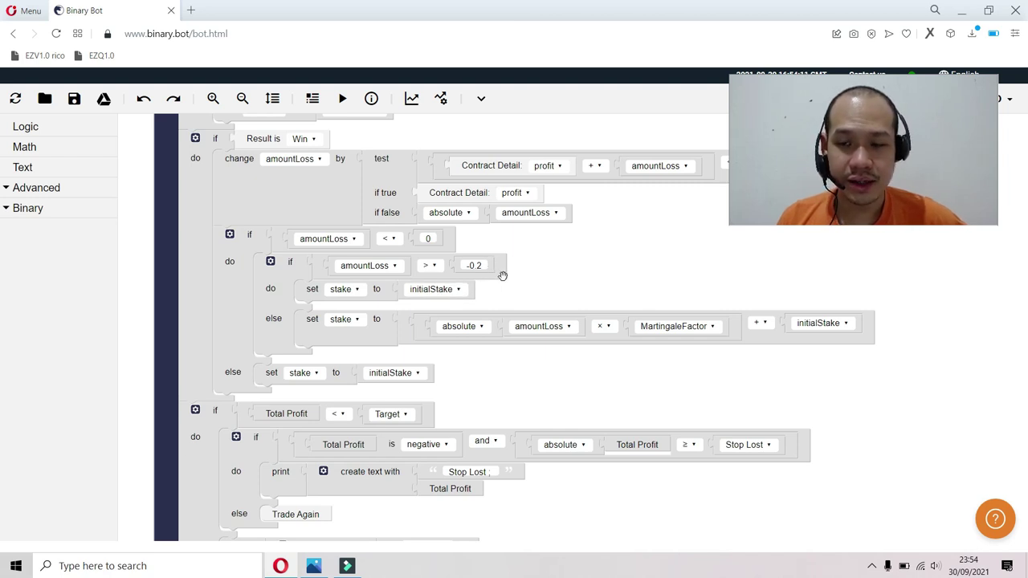
left_click(374, 289)
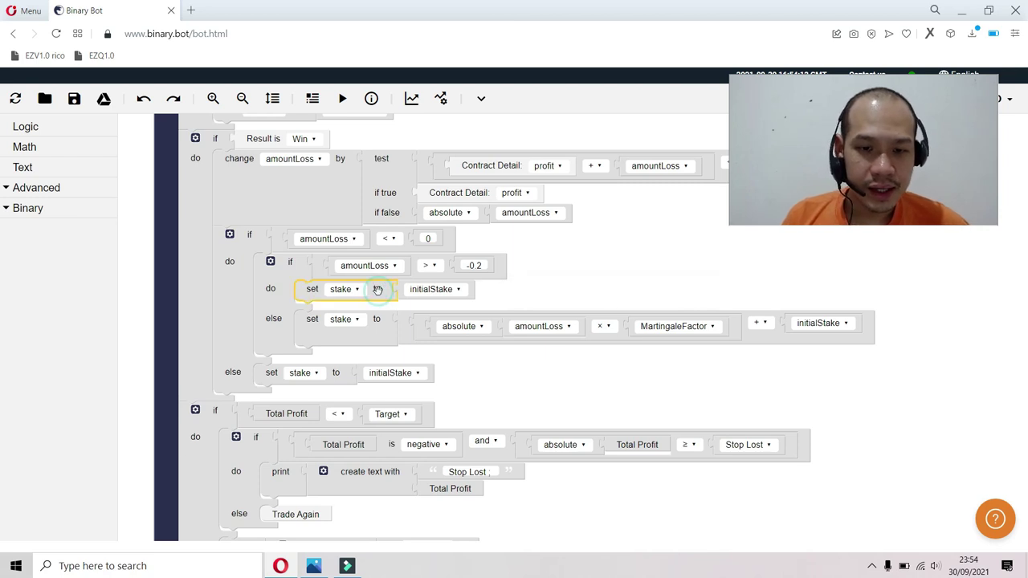
- Examine the Win branch's check for amountLoss above -0.2 and its action setting stake to initialStake
left_click(539, 290)
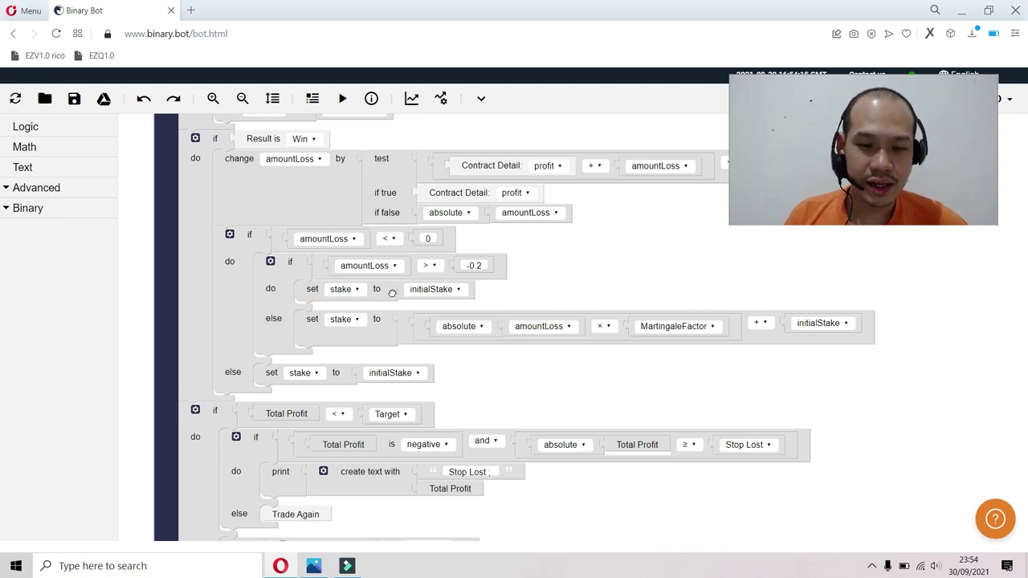
left_click(392, 290)
left_click(536, 285)
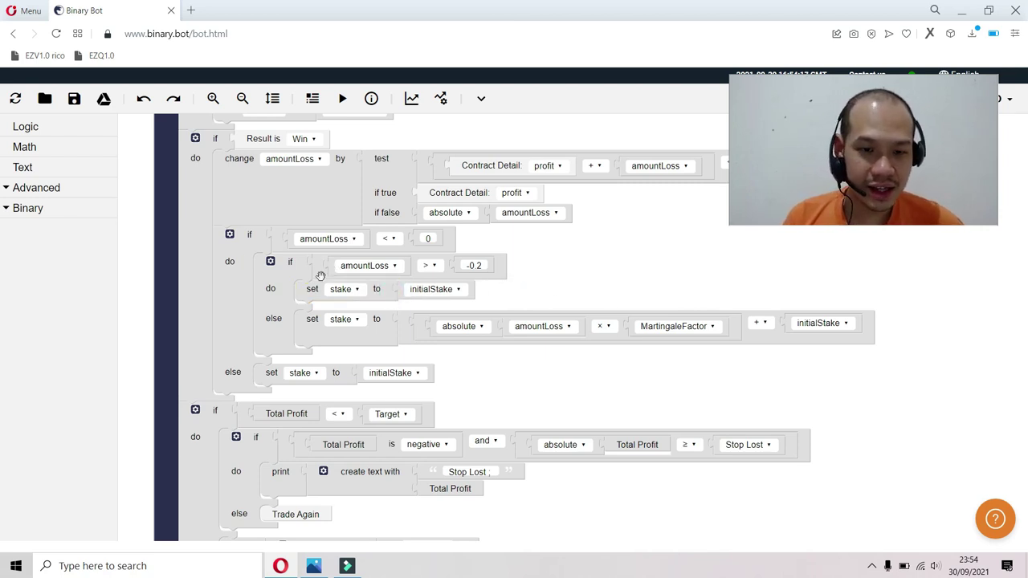
left_click(487, 265)
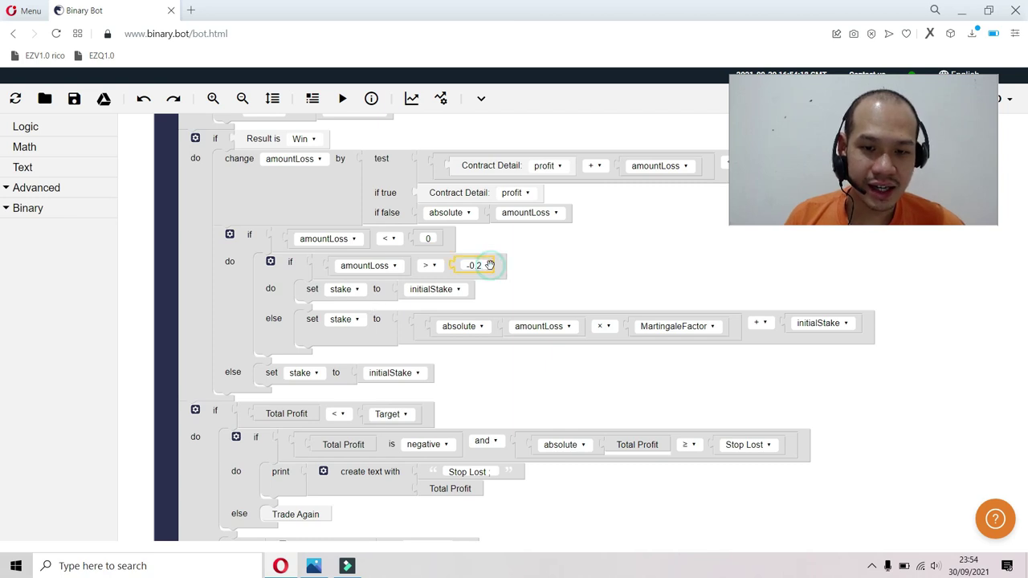
left_click(538, 266)
- Examine the Win branch's amountLoss change block and the outer else action that resets stake to initialStake
left_click_drag(470, 382, 477, 339)
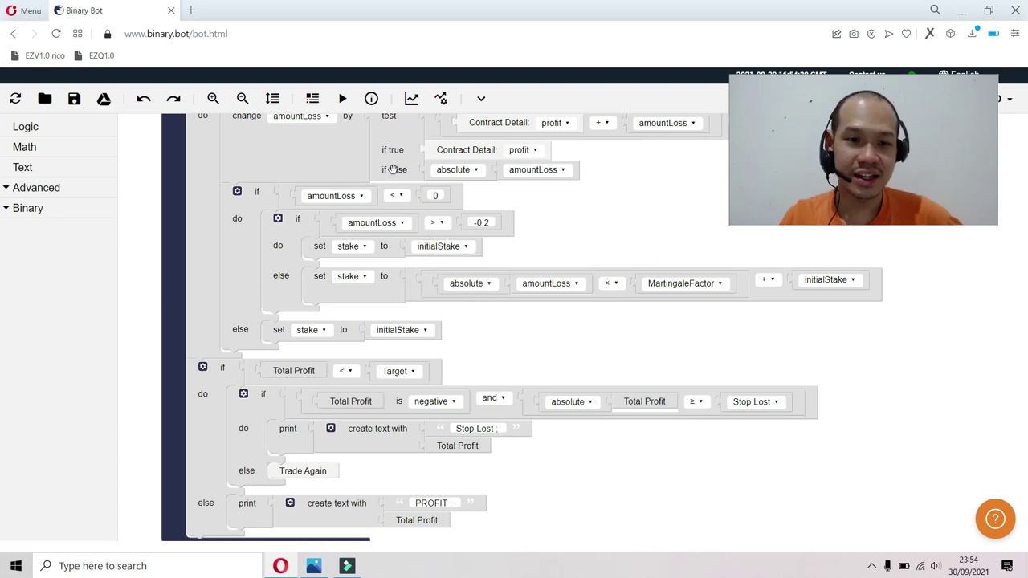
left_click(356, 133)
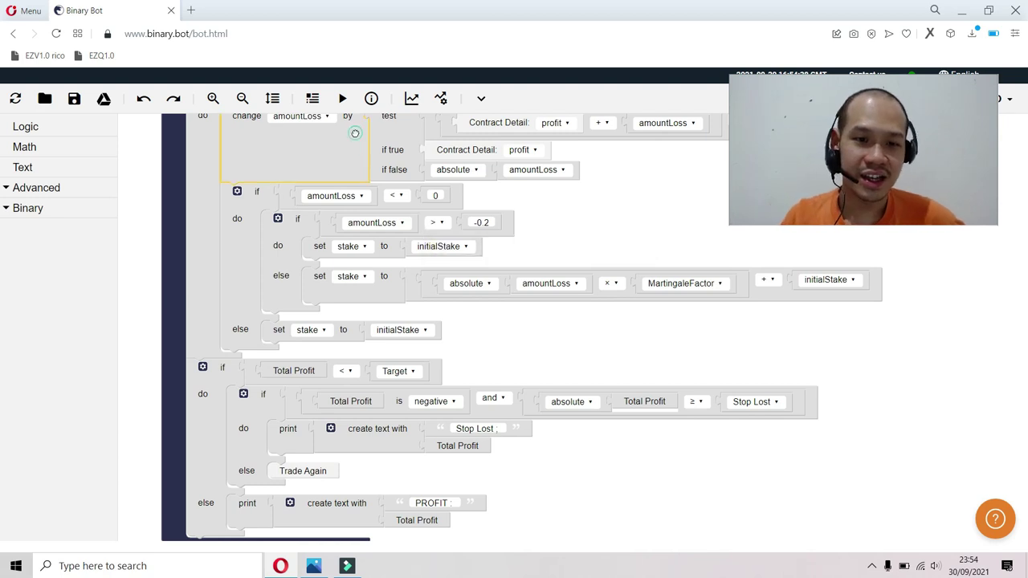
left_click(485, 167)
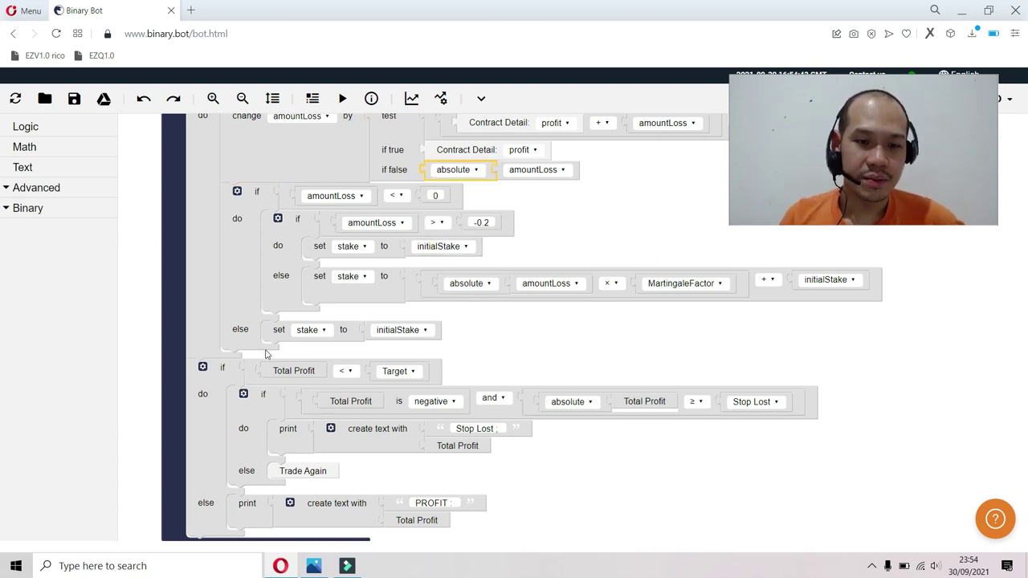
left_click(274, 330)
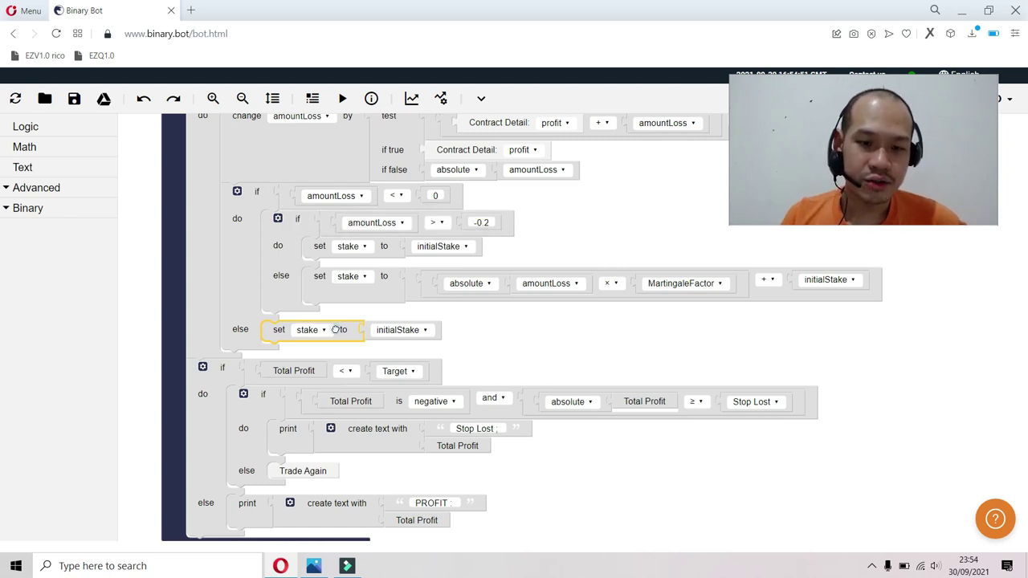
left_click(484, 338)
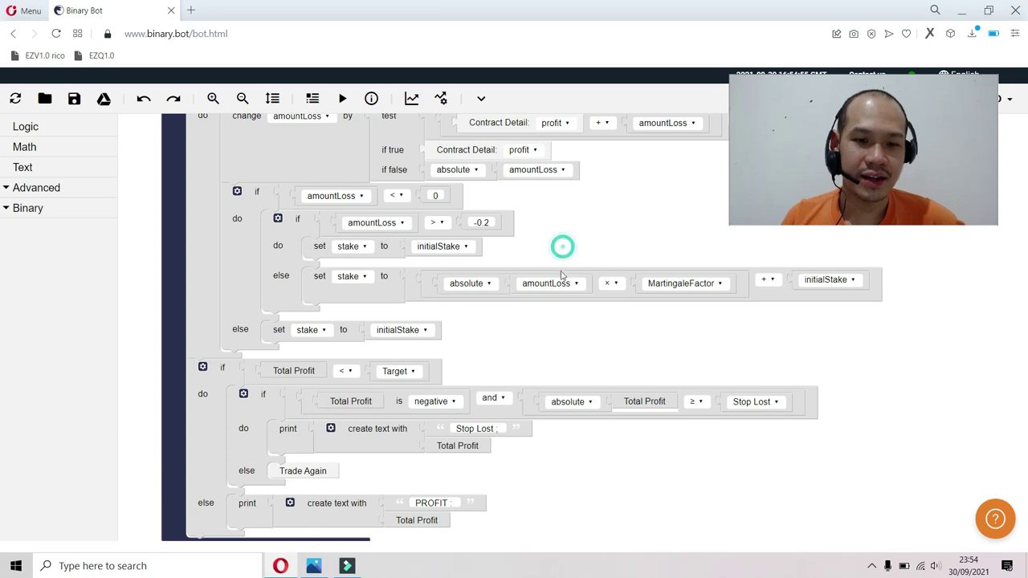
- Recheck the Loss branch, which changes amountLoss by the contract profit and sets stake to initialStake
left_click_drag(563, 245, 596, 362)
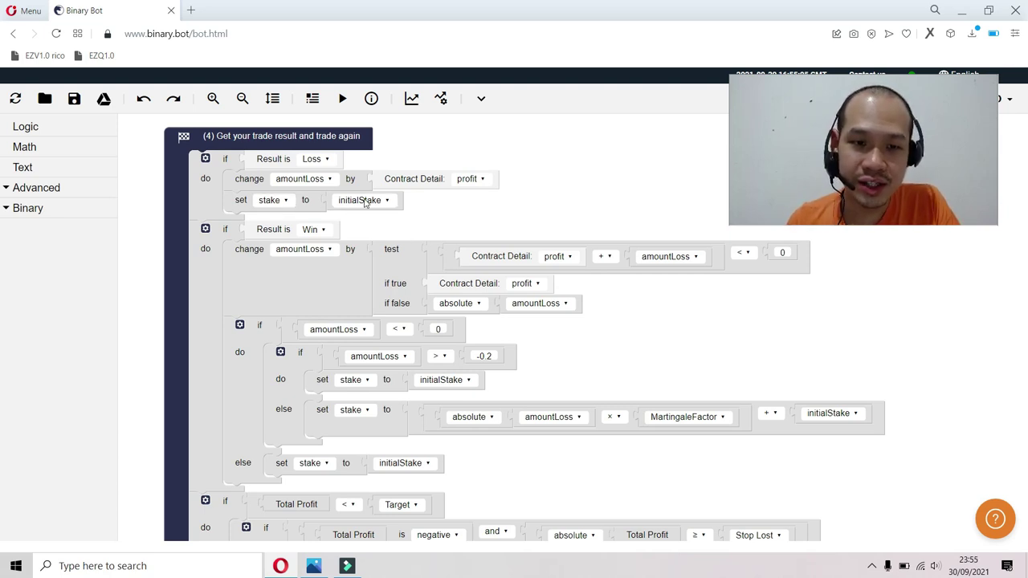
left_click(257, 178)
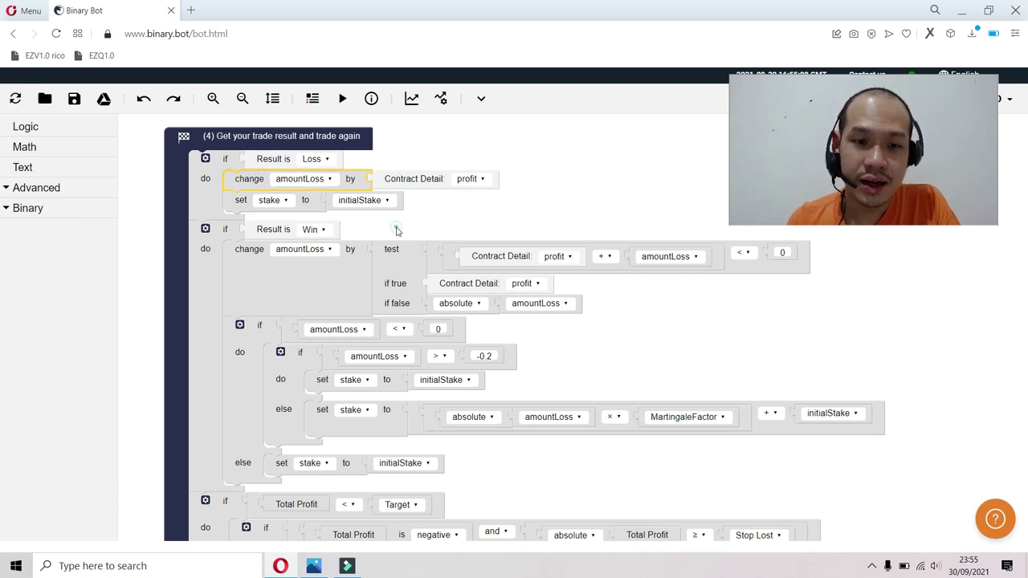
left_click_drag(395, 229, 388, 175)
- Trace the Win branch from the profit plus amountLoss test to the else action setting the martingale stake
left_click(290, 176)
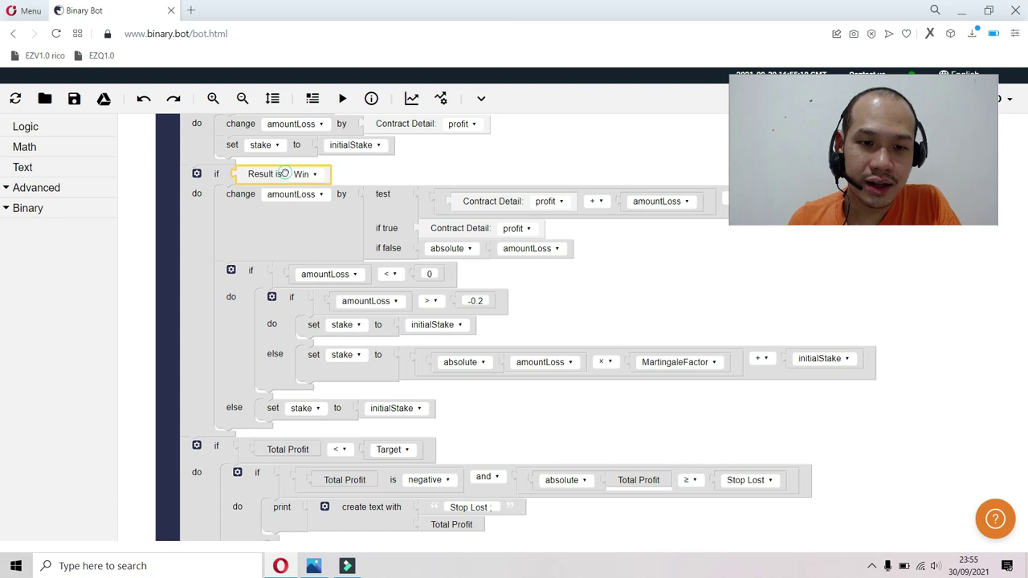
left_click(343, 175)
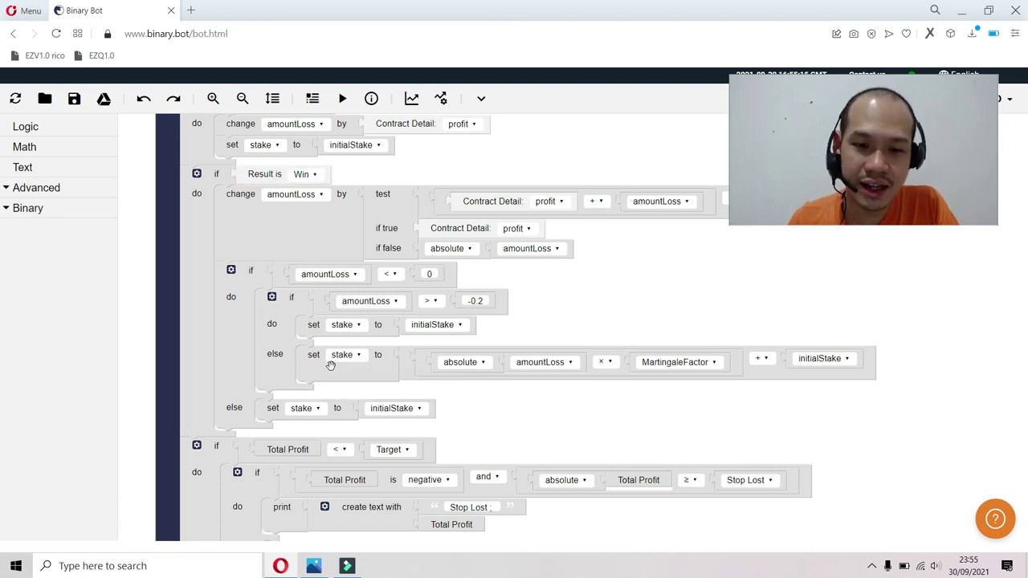
left_click(306, 247)
left_click(505, 213)
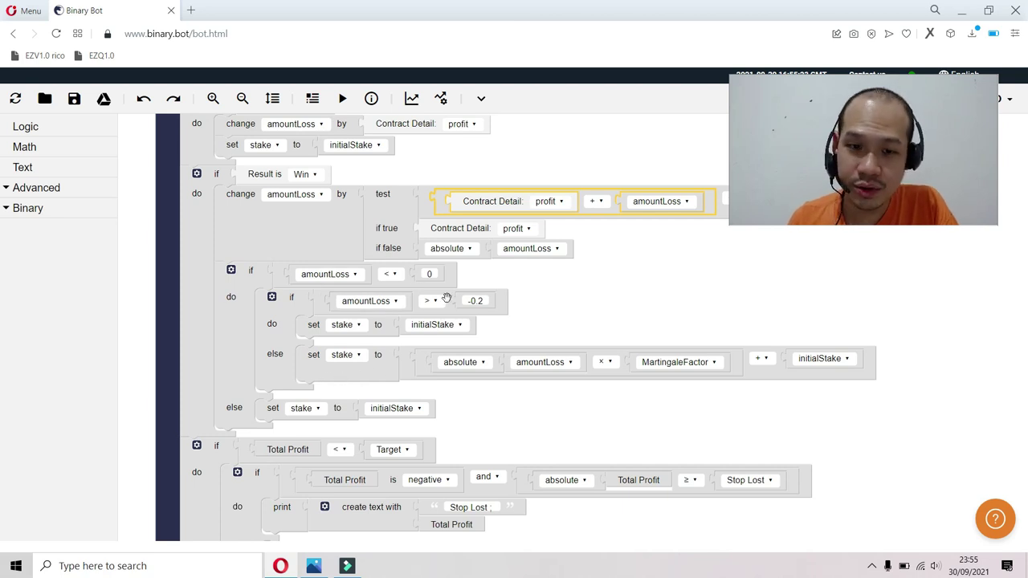
left_click(334, 370)
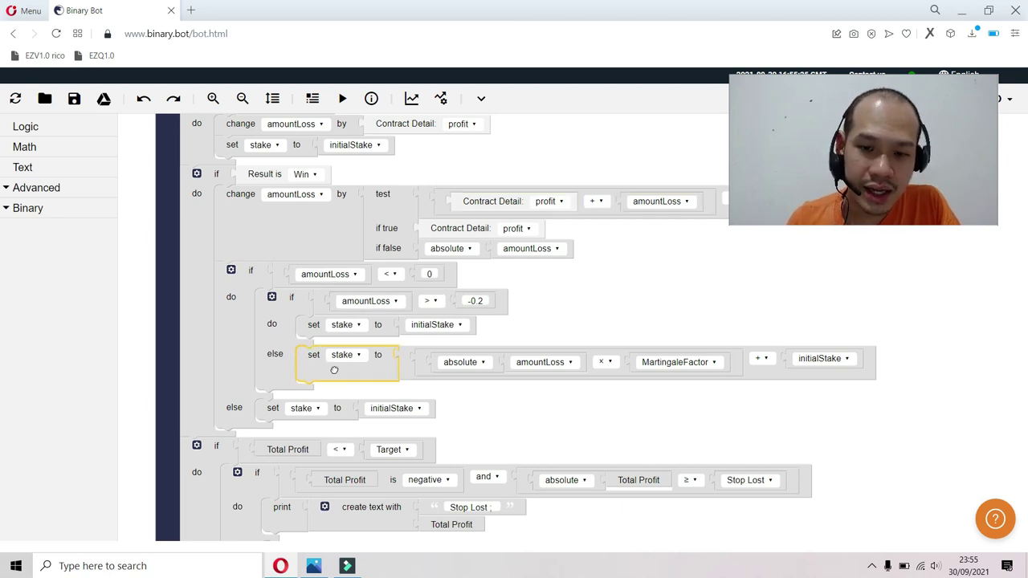
left_click(518, 402)
- Examine the Total Profit below Target check and the nested condition comparing negative Total Profit with Stop Lost
left_click_drag(525, 415, 530, 233)
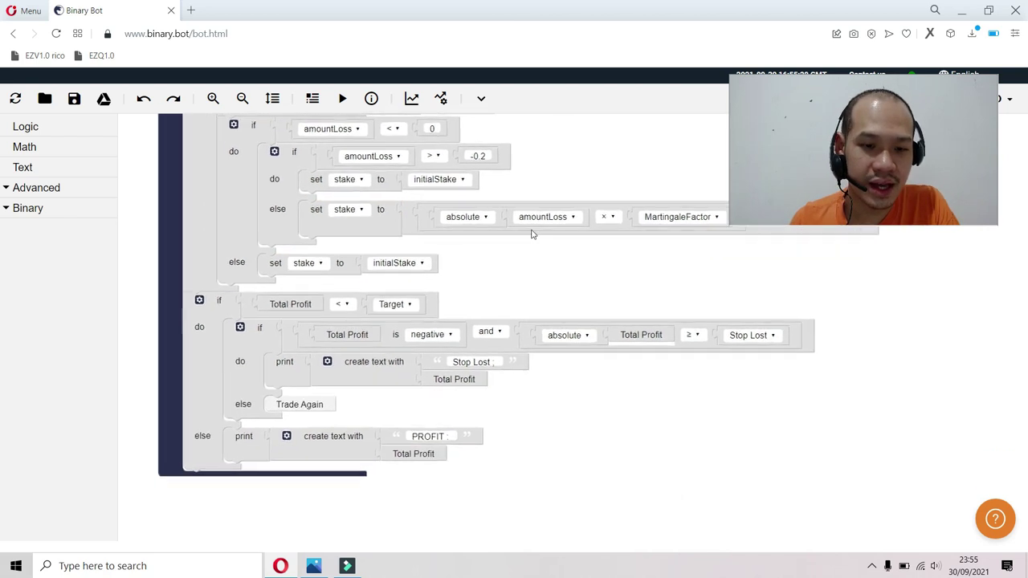
scroll(530, 234, "down", 1)
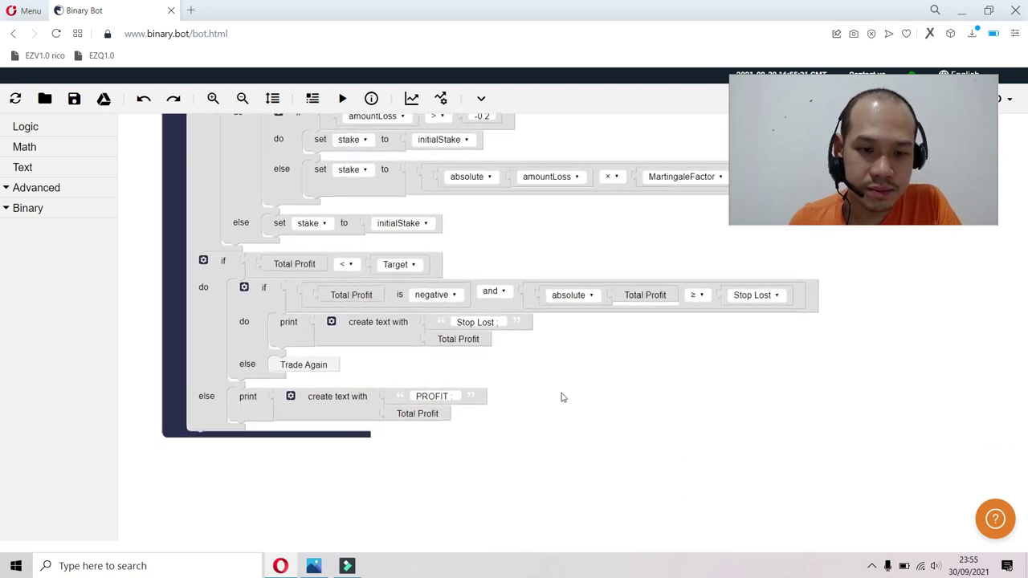
left_click_drag(563, 397, 556, 398)
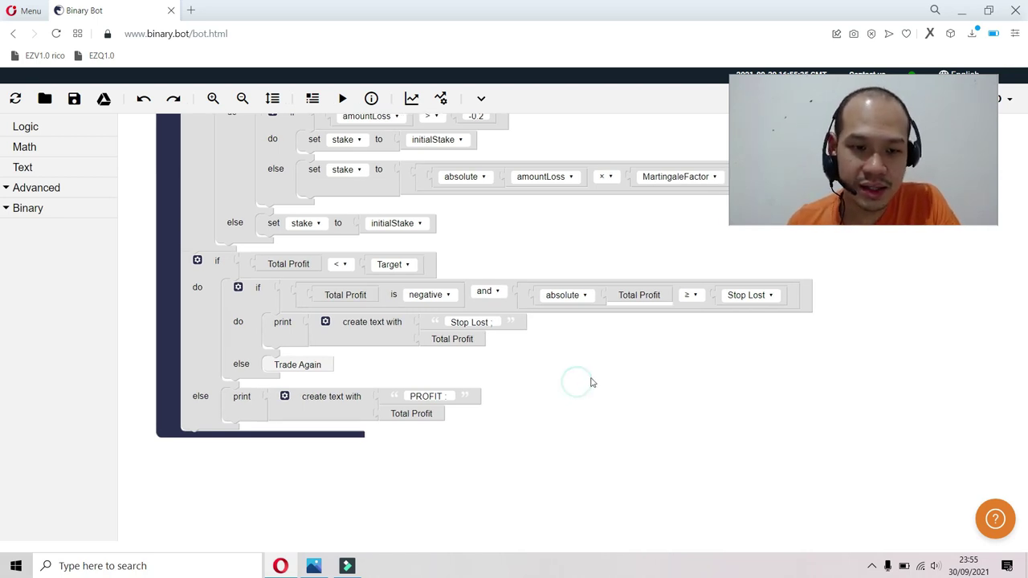
left_click_drag(577, 388, 592, 384)
left_click(293, 260)
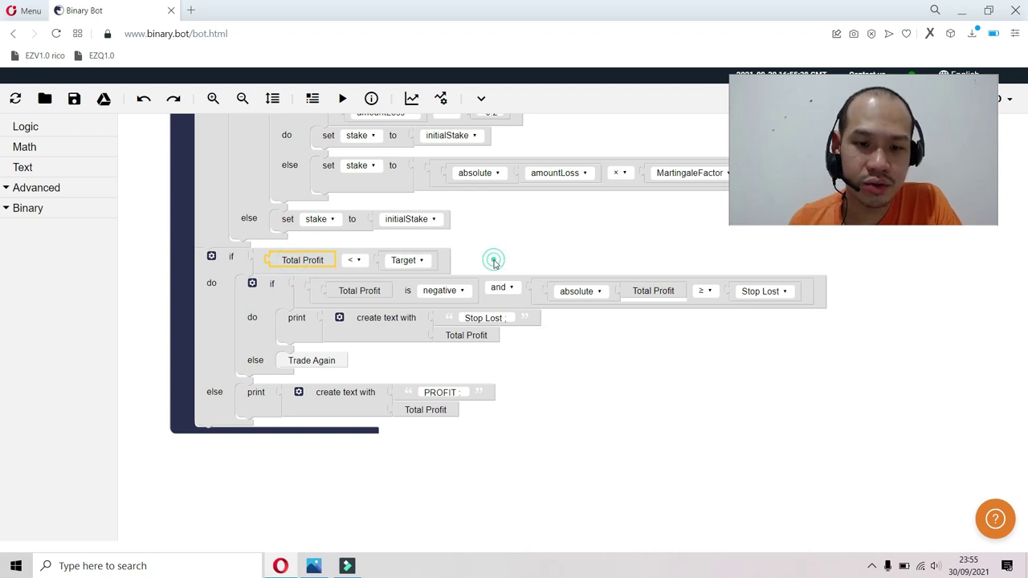
left_click(276, 294)
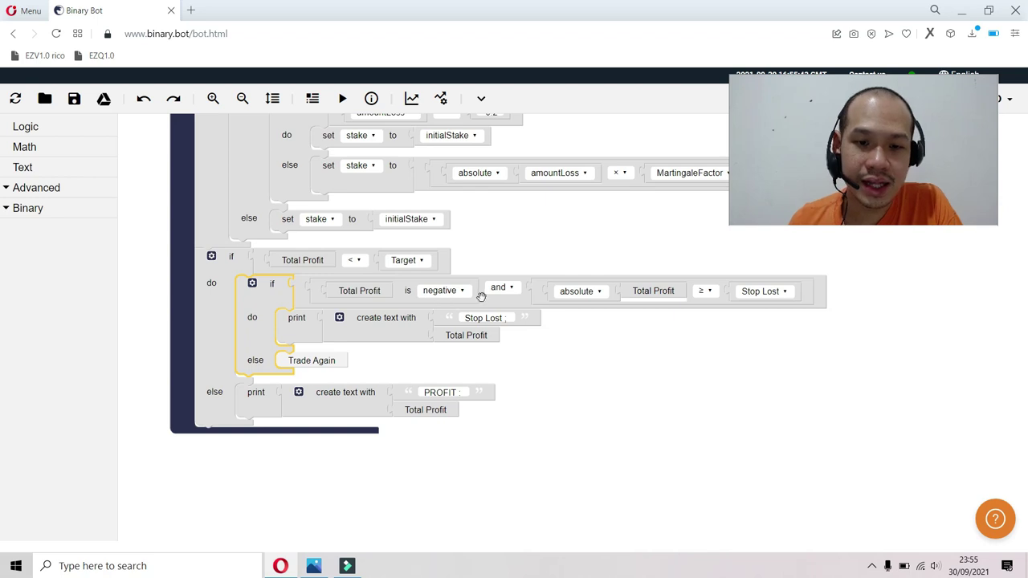
left_click(445, 258)
left_click(498, 296)
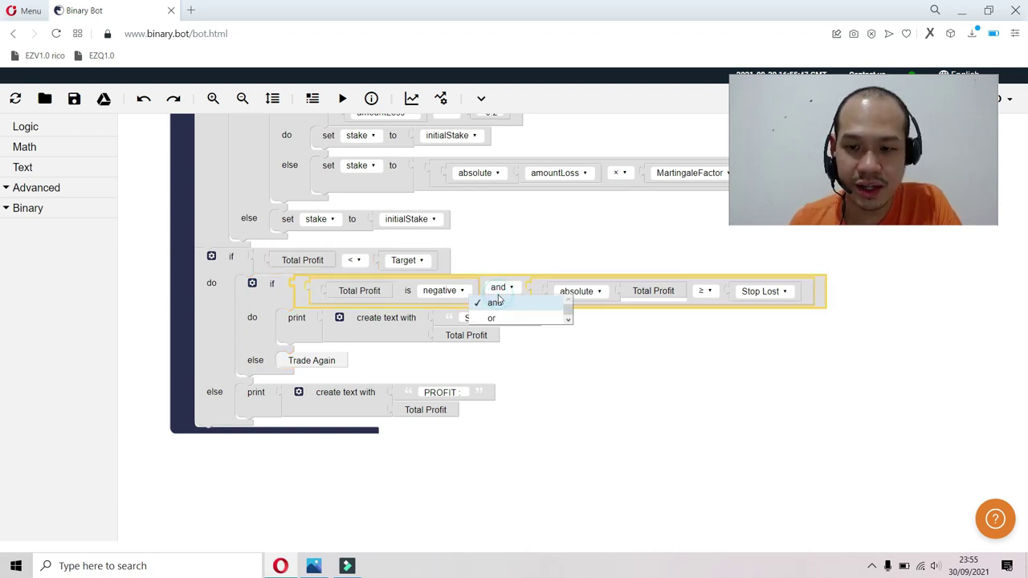
left_click(519, 247)
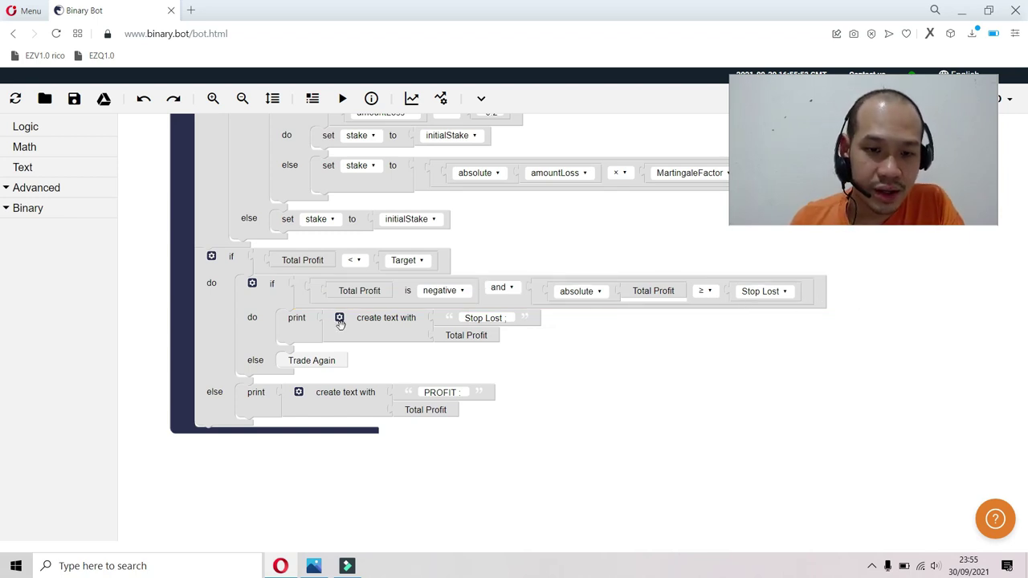
- Examine the outcome actions: printing the Stop Lost text, Trade Again, and printing the PROFIT text
left_click(310, 331)
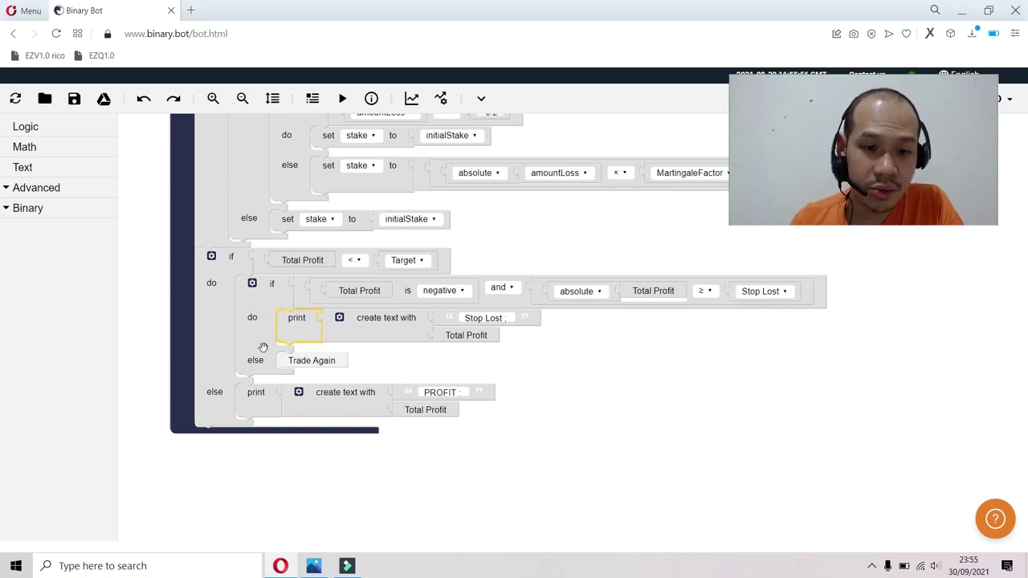
left_click(310, 361)
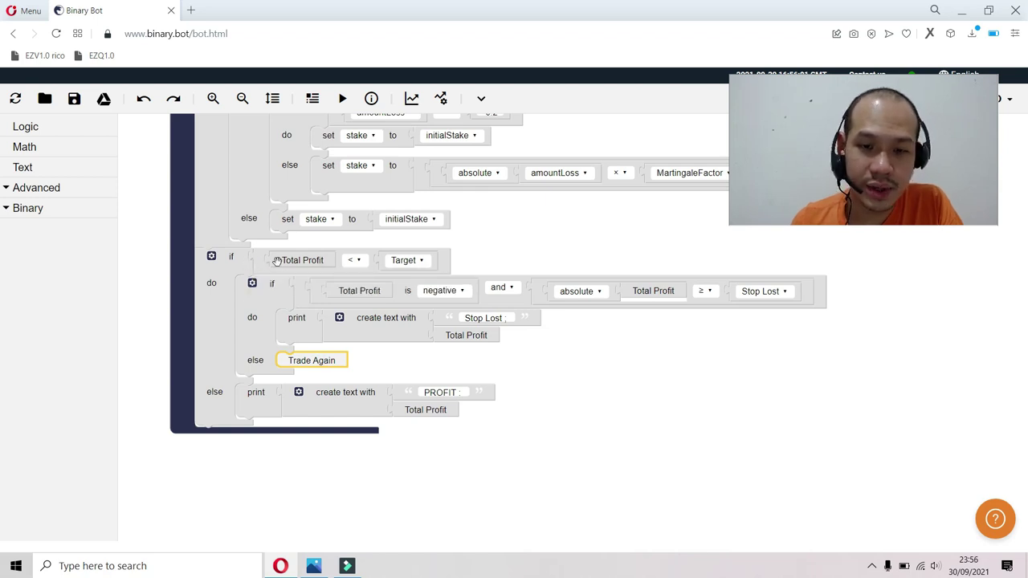
left_click(254, 400)
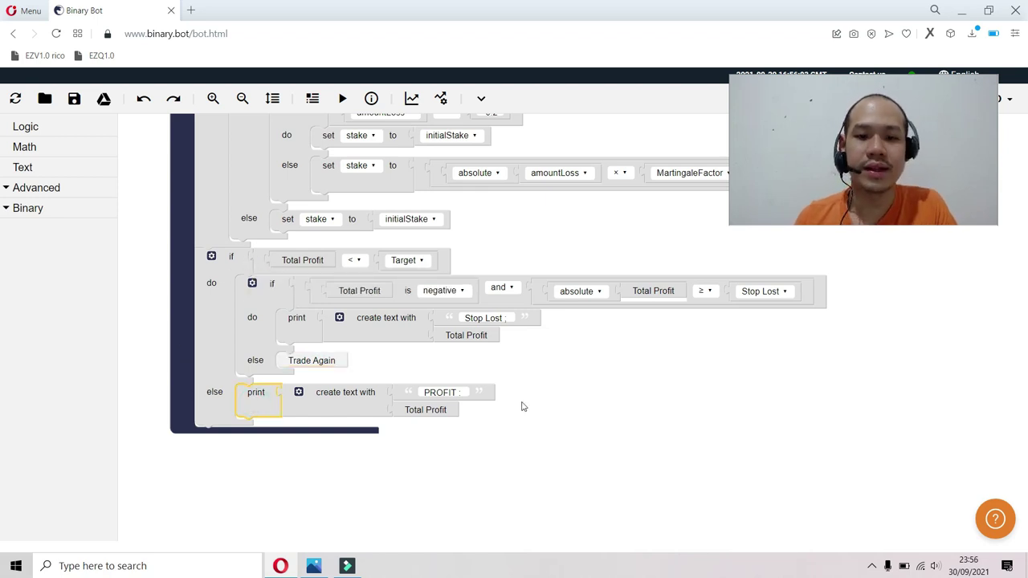
left_click(590, 406)
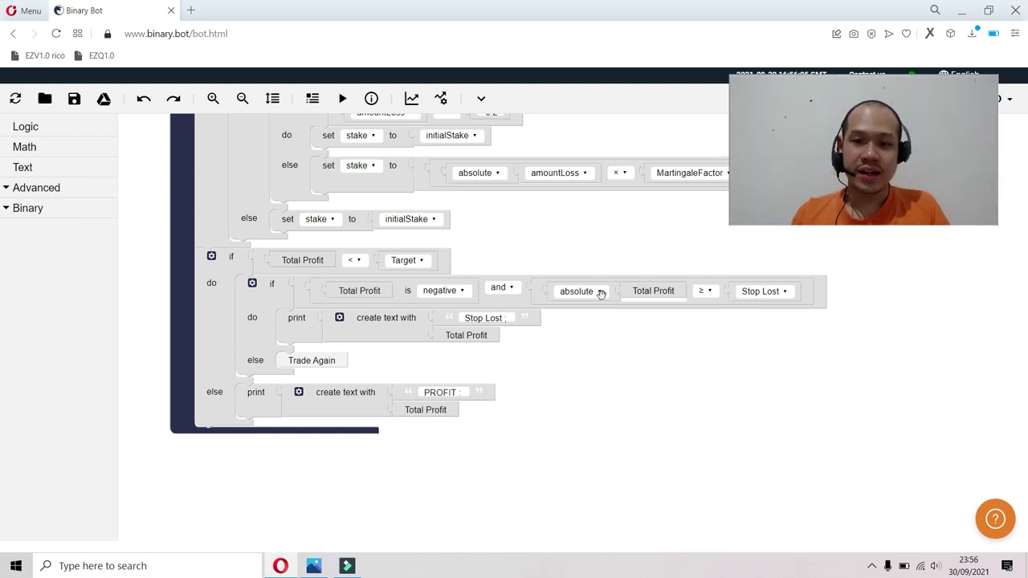
- Review the trade contract block's run-once variables and its duration, stake and prediction options
left_click_drag(611, 245, 614, 326)
scroll(612, 327, "down", 1)
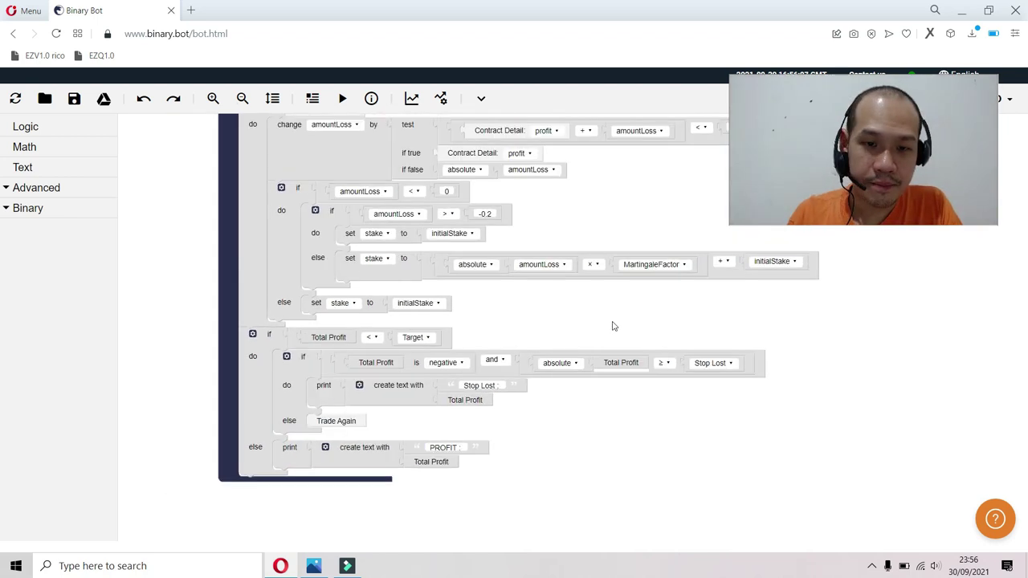
scroll(632, 204, "down", 1)
left_click_drag(630, 199, 579, 275)
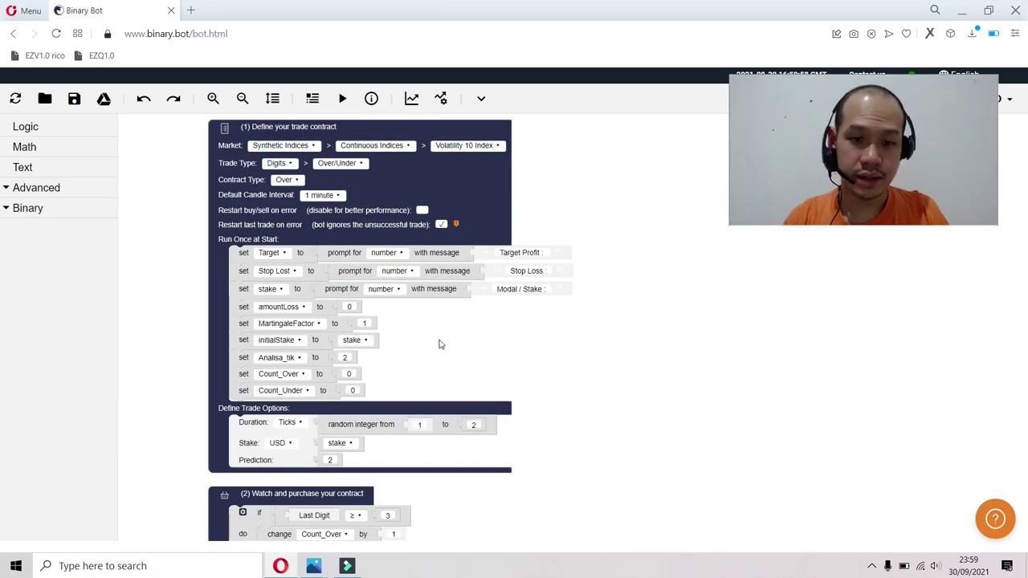
left_click_drag(500, 349, 494, 312)
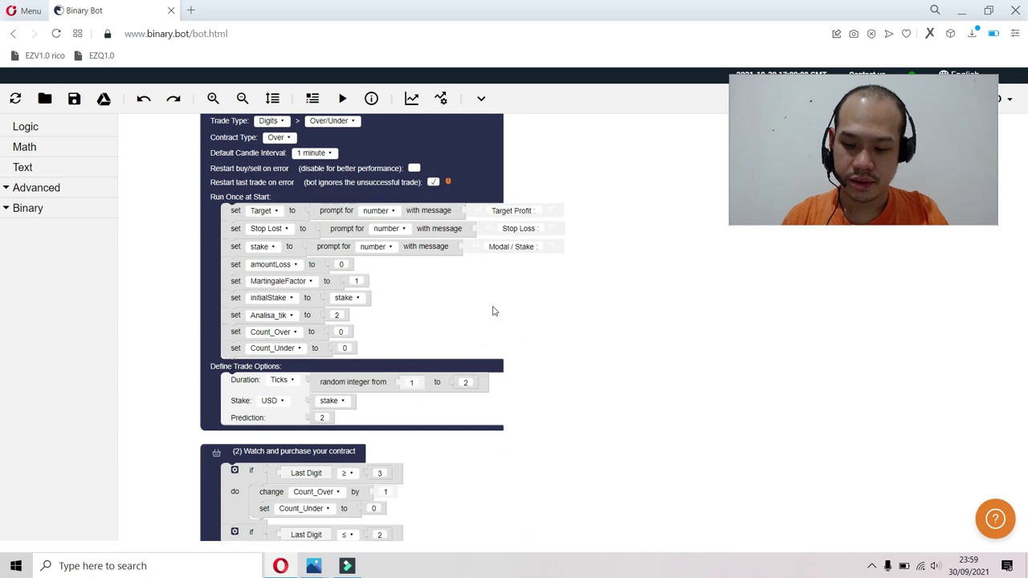
scroll(495, 311, "up", 1)
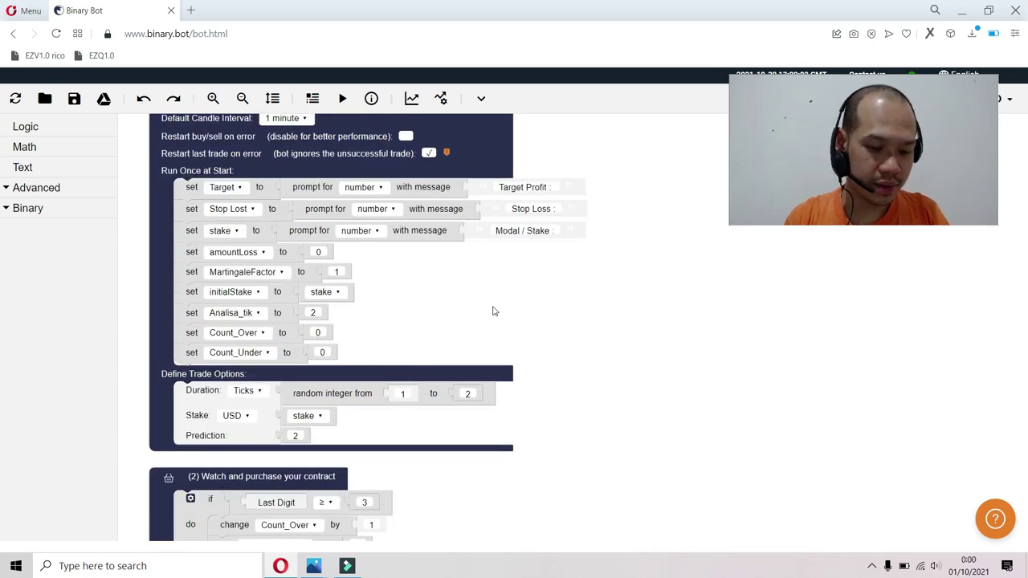
left_click_drag(516, 313, 627, 232)
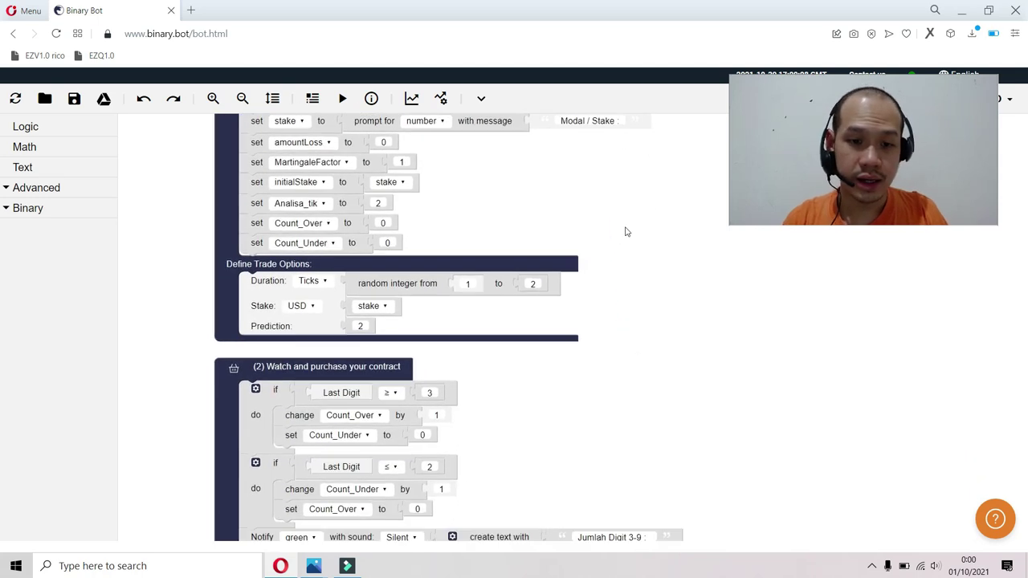
- Review the purchase block's Last Digit counters, notification text and Count_Over equals Analisa_tik purchase condition
left_click_drag(636, 332, 626, 167)
left_click_drag(635, 273, 626, 141)
left_click_drag(627, 188, 629, 271)
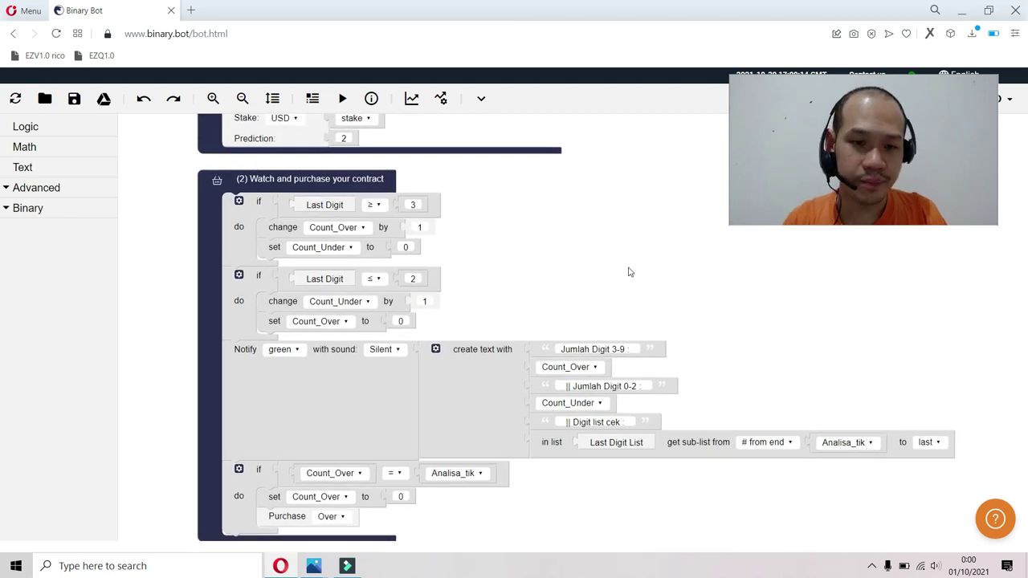
left_click_drag(610, 287, 597, 157)
left_click_drag(603, 362, 592, 204)
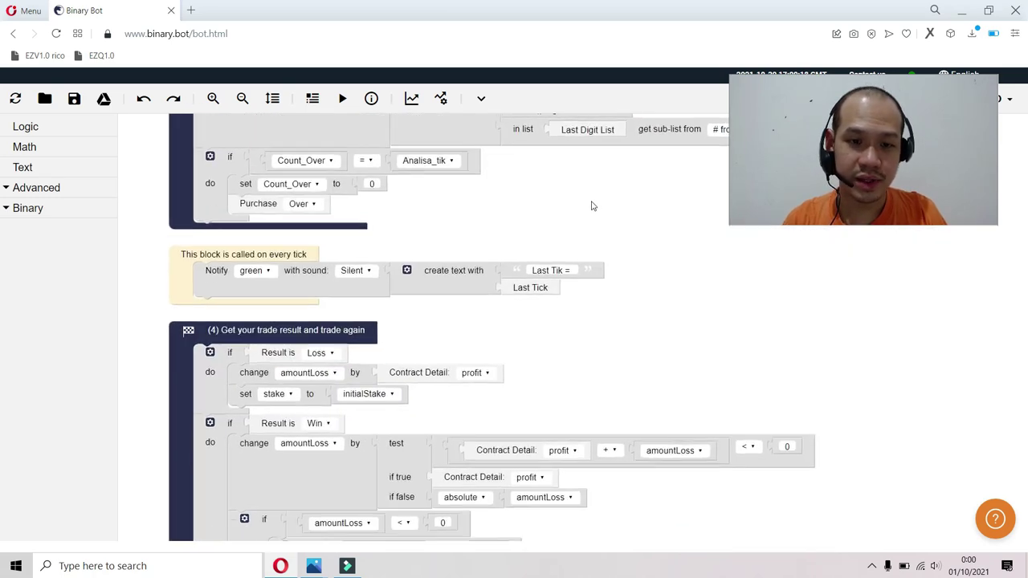
- Return to the trade result block and examine the Loss branch's amountLoss change by contract profit
left_click(620, 323)
left_click_drag(620, 323, 613, 200)
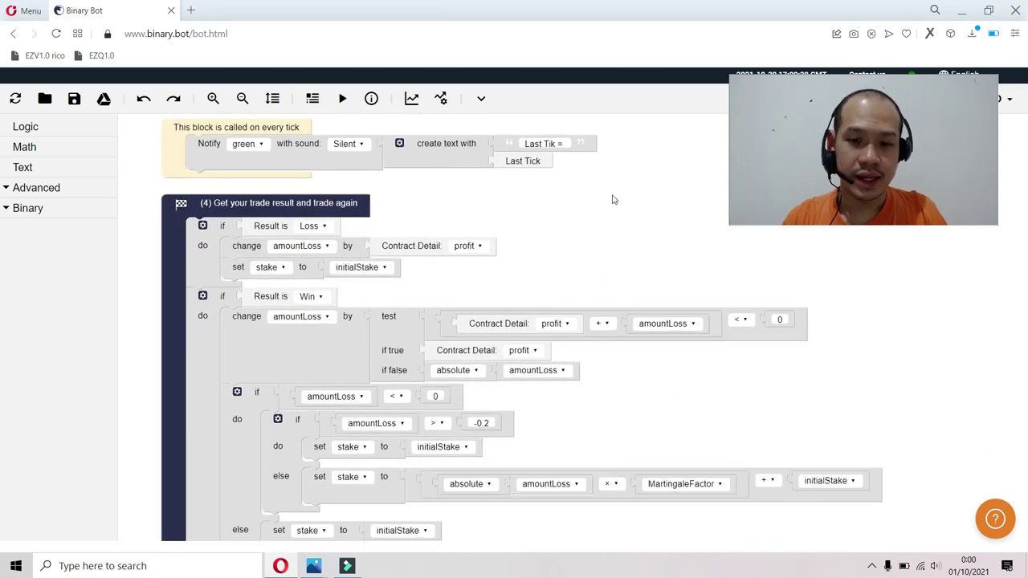
left_click_drag(610, 236, 612, 176)
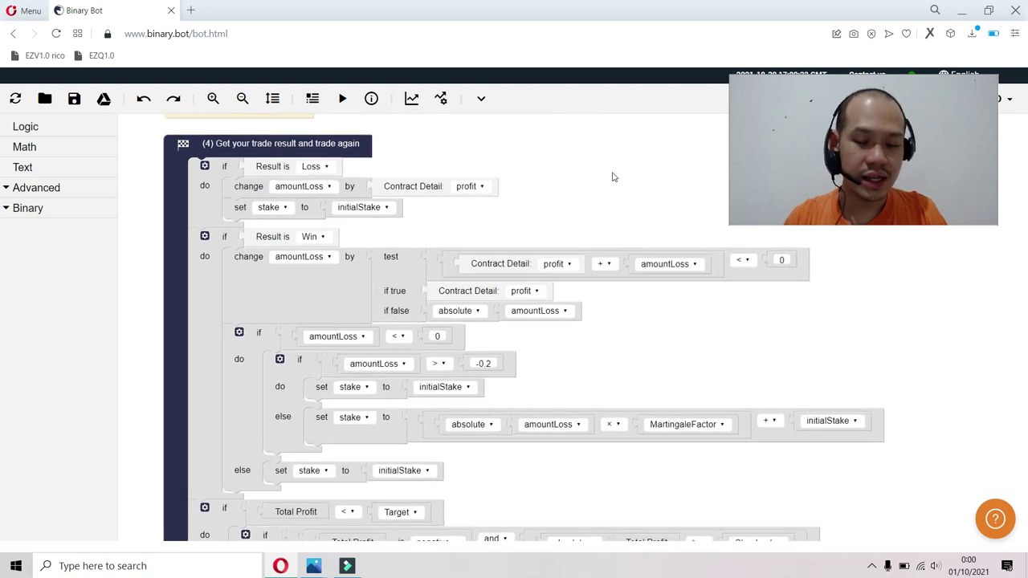
left_click(247, 187)
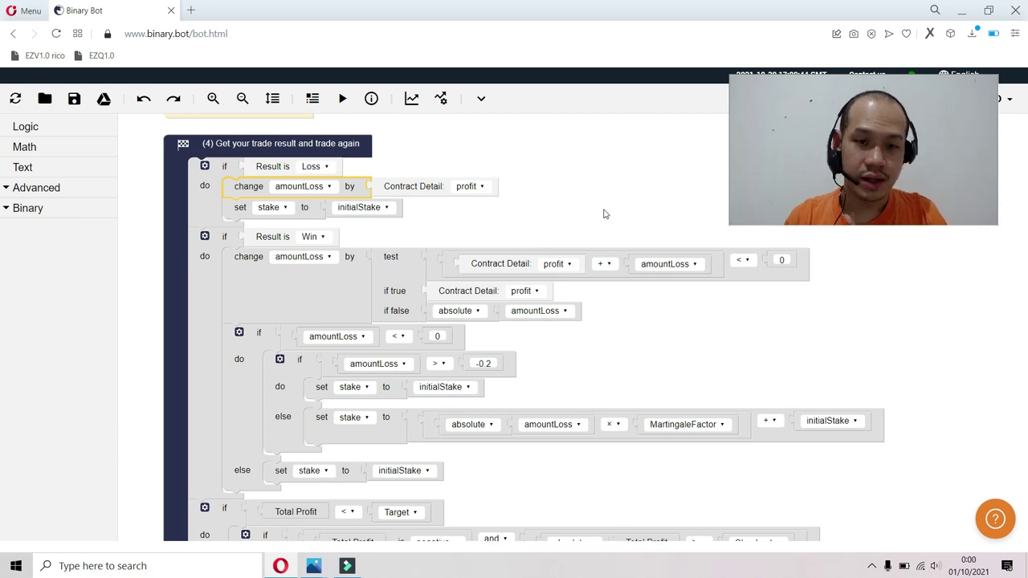
- Return to the purchase block and examine its Last Digit counters alongside the run-once counter variables and trade options
left_click_drag(603, 211, 606, 333)
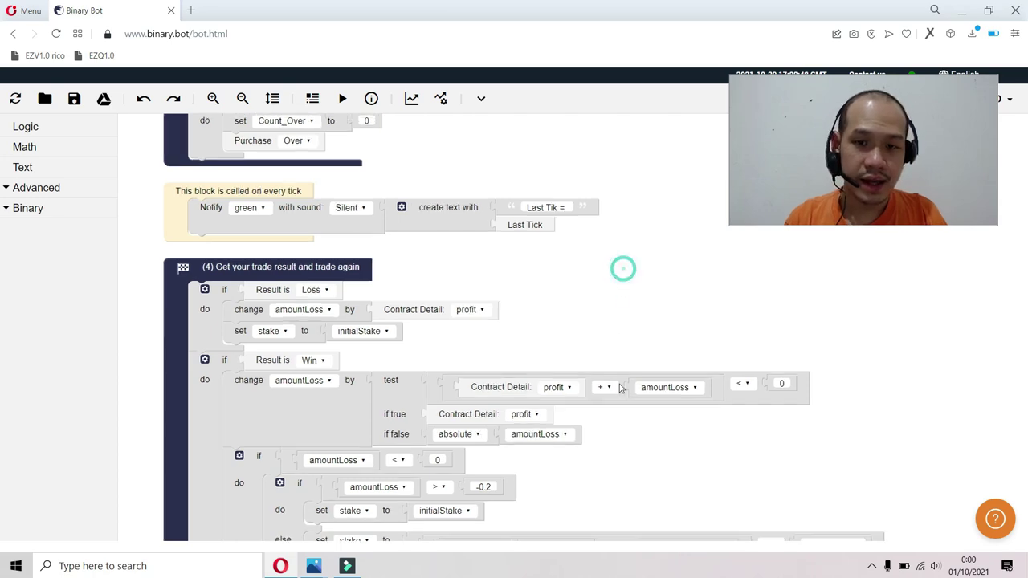
scroll(631, 289, "up", 3)
left_click_drag(638, 285, 647, 417)
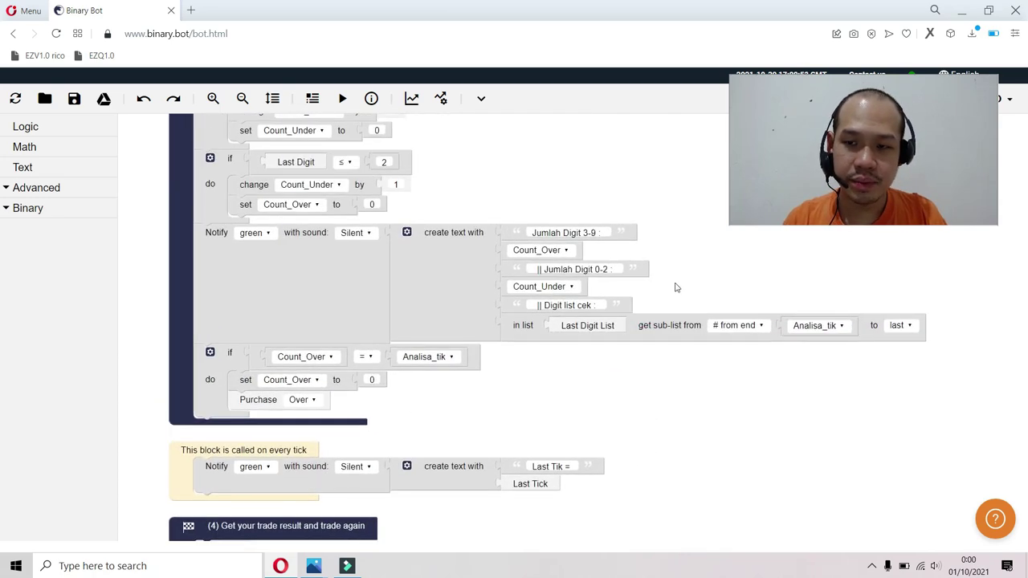
left_click_drag(675, 283, 698, 390)
left_click(696, 316)
left_click_drag(696, 316, 722, 299)
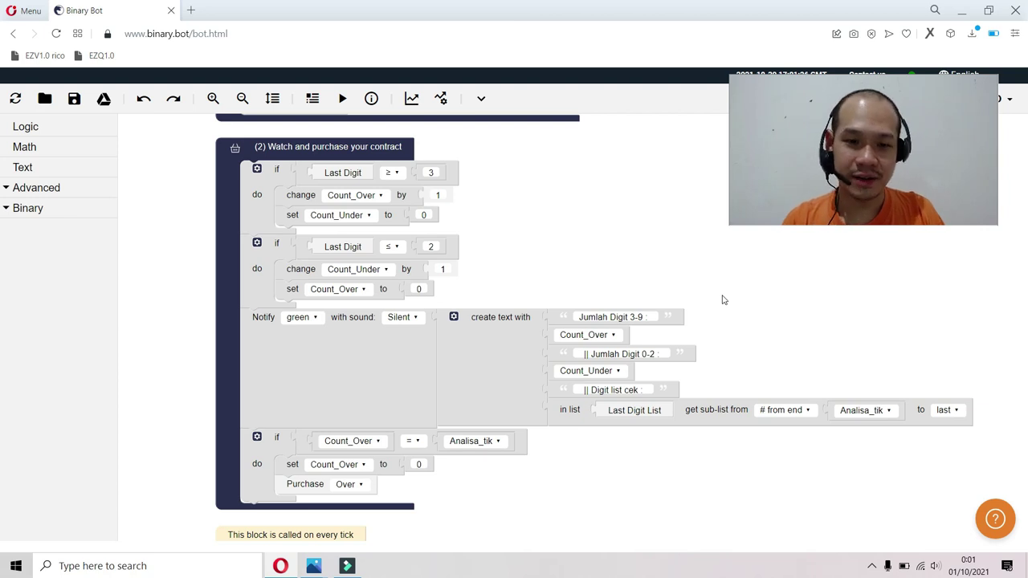
left_click_drag(646, 277, 651, 394)
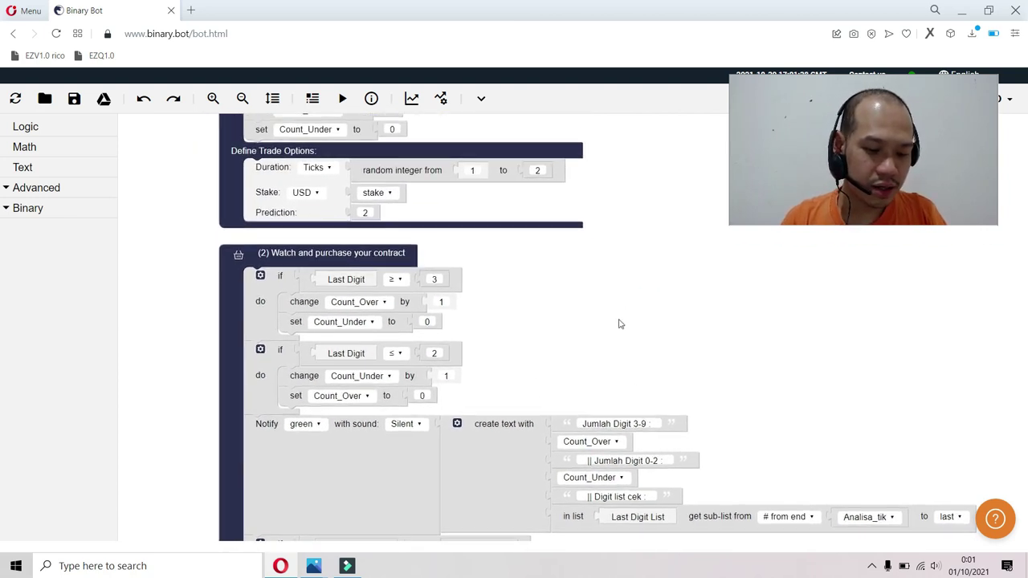
left_click_drag(618, 326, 609, 455)
left_click_drag(631, 414, 635, 326)
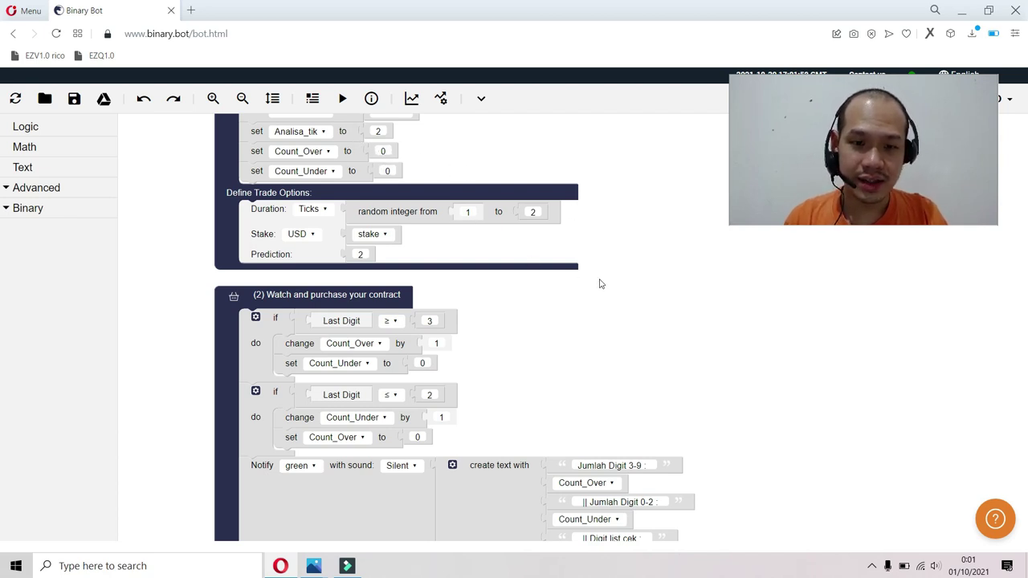
- Remove the reset of Count_Over to 0 from the Count_Over equals Analisa_tik condition, keeping only Purchase Over
left_click_drag(649, 296, 649, 184)
left_click(351, 181)
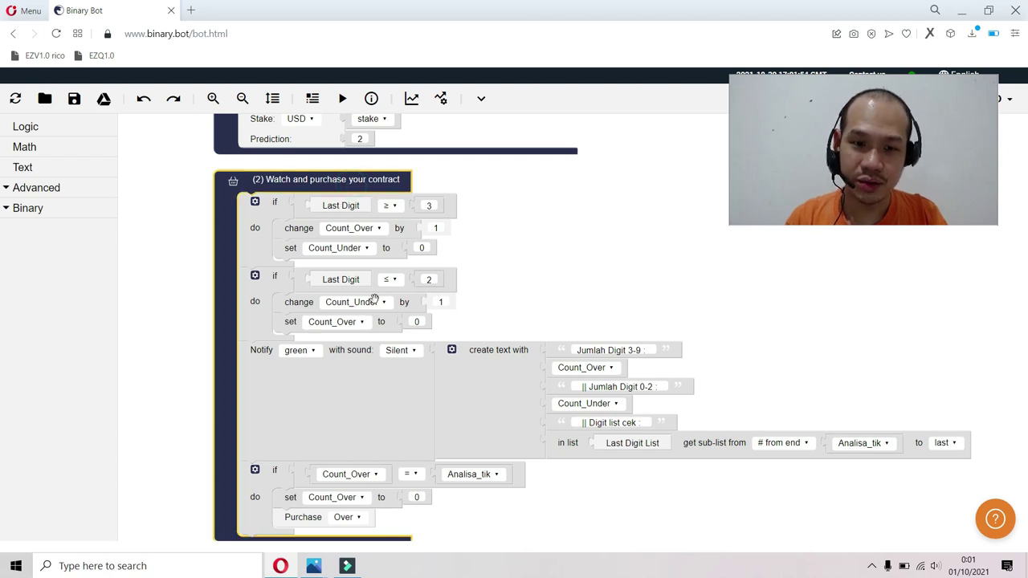
left_click(499, 276)
scroll(482, 229, "down", 3)
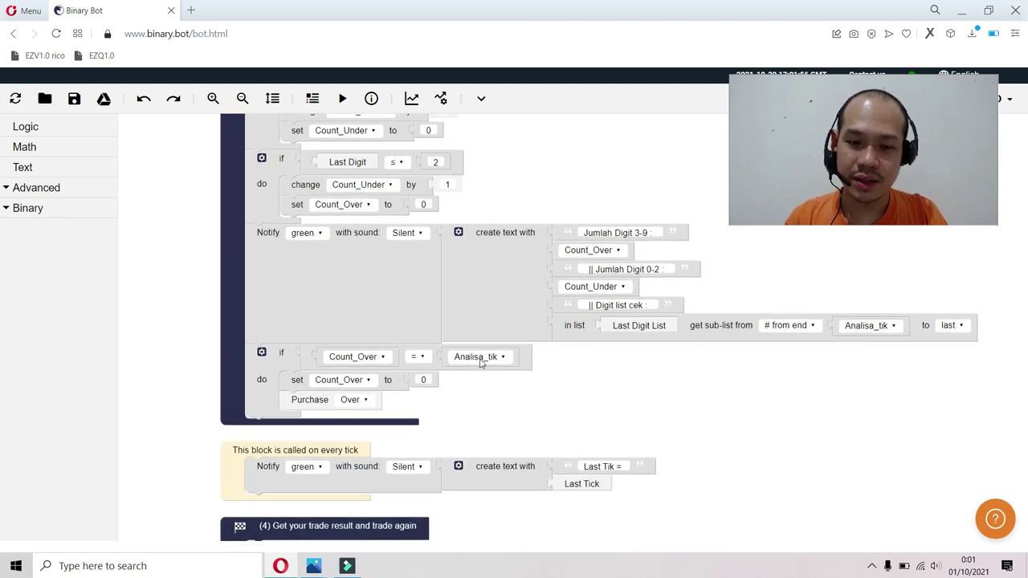
left_click(385, 378)
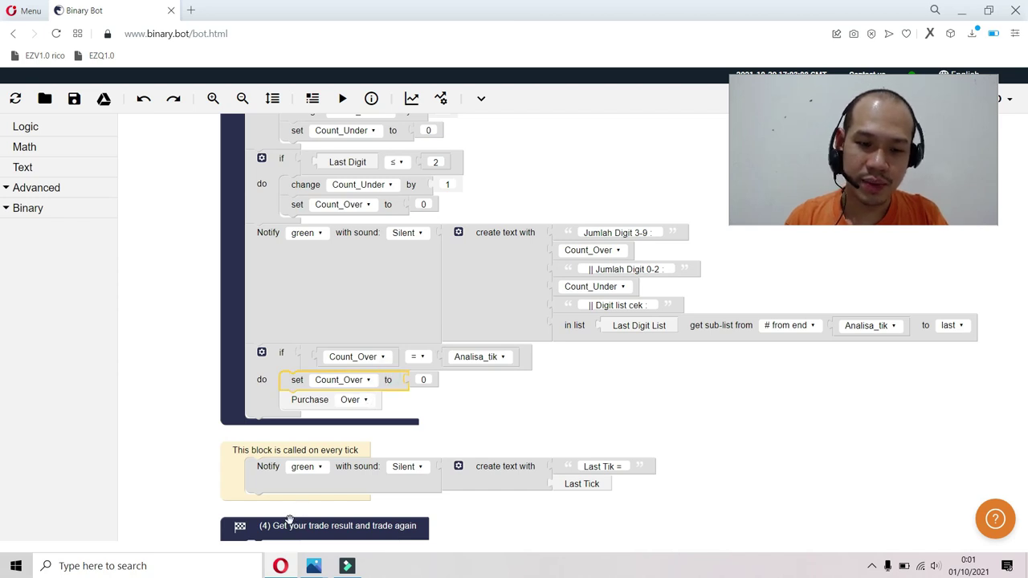
scroll(169, 500, "up", 5)
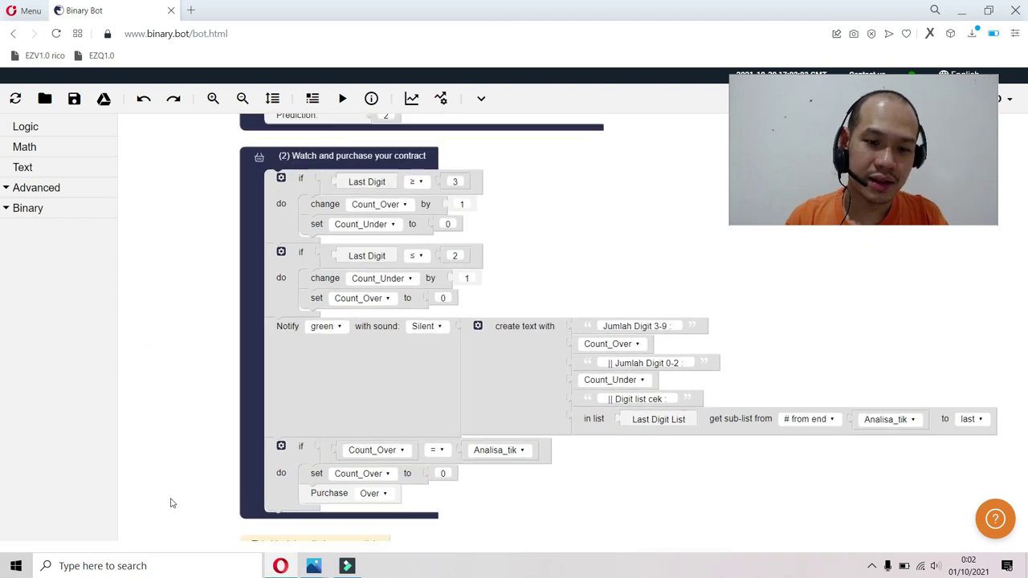
scroll(196, 309, "down", 3)
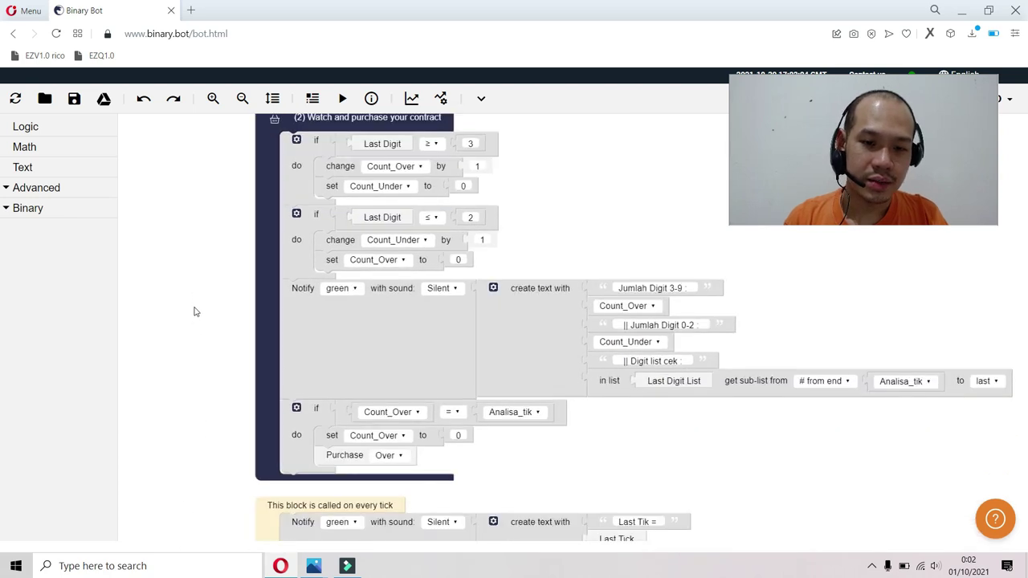
scroll(200, 458, "up", 4)
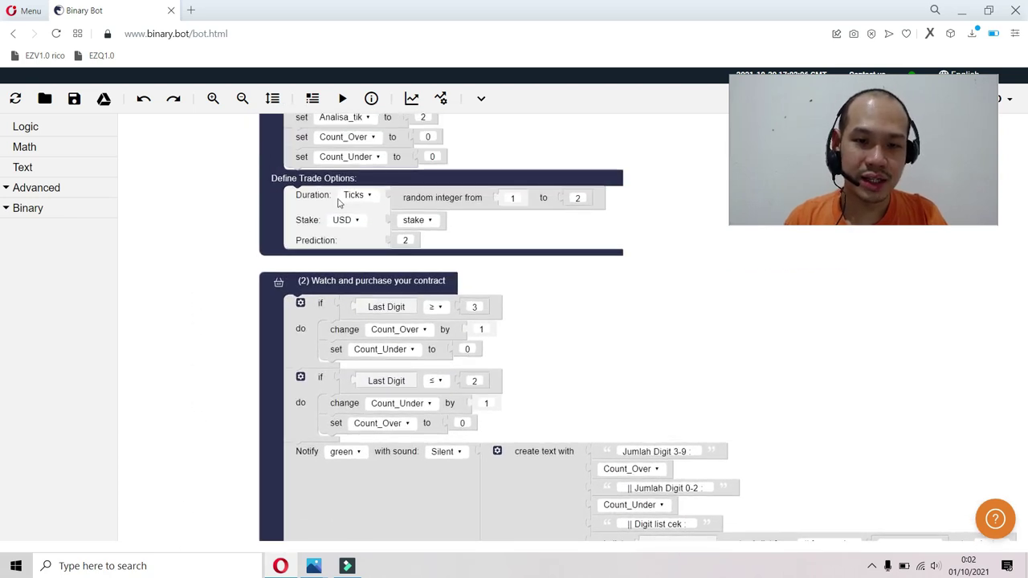
left_click(301, 277)
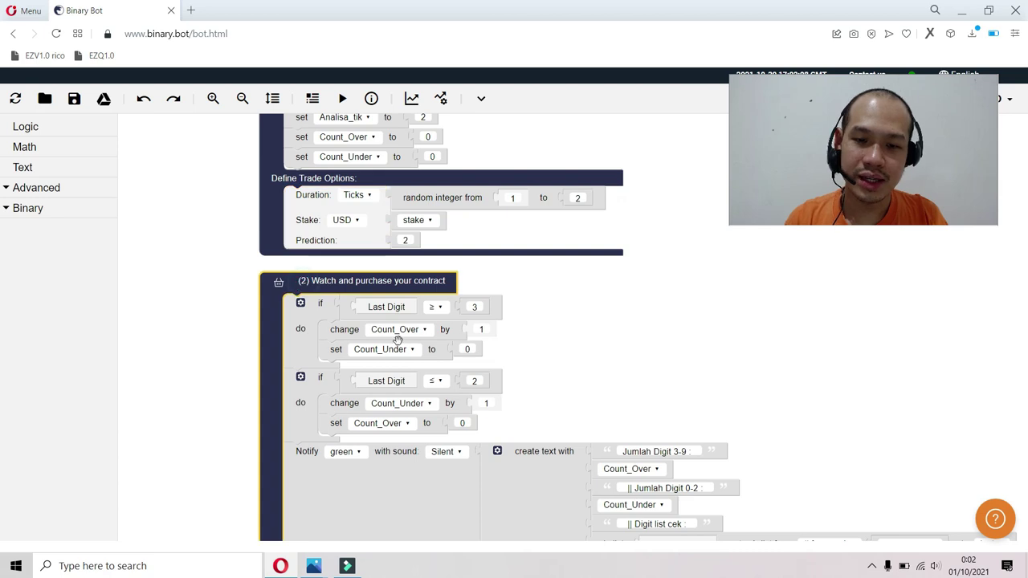
scroll(573, 248, "down", 3)
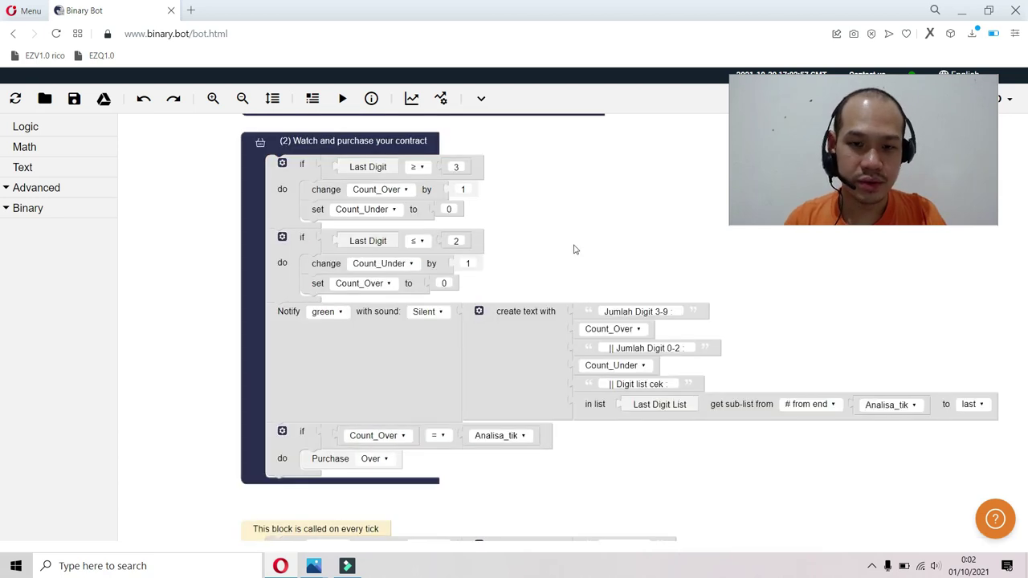
- Move the Count_Over and Count_Under resets to 0 from Run Once at Start into Define Trade Options, above Duration
scroll(574, 452, "up", 5)
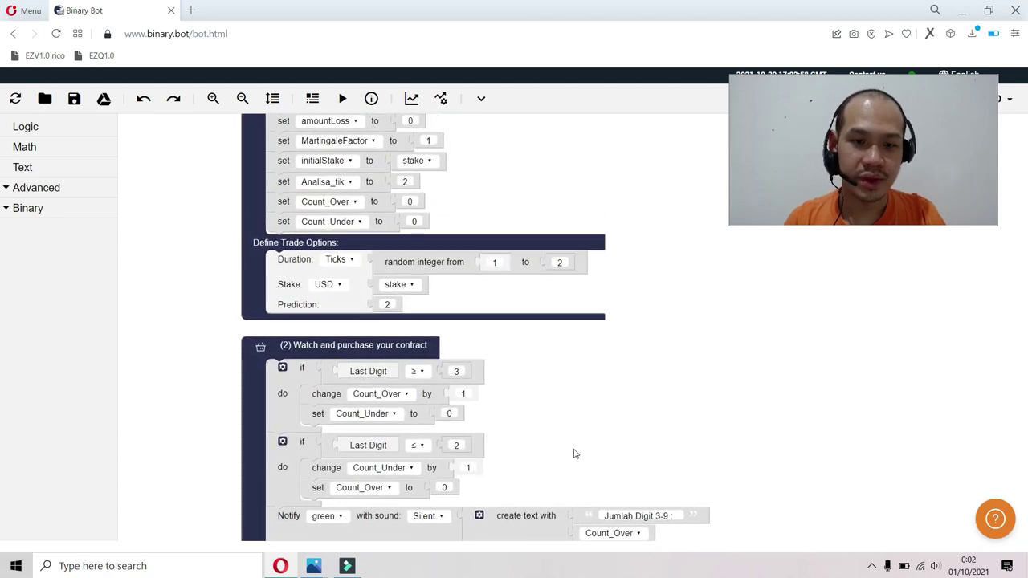
left_click(288, 204)
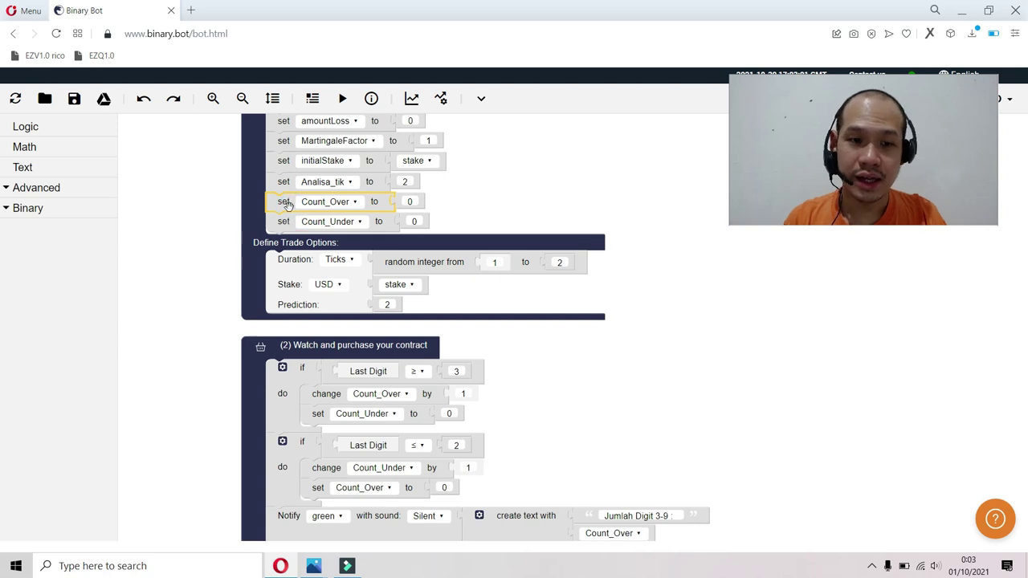
mouse_move(281, 203)
left_mouse_down()
mouse_move(295, 203)
mouse_move(278, 222)
left_mouse_up()
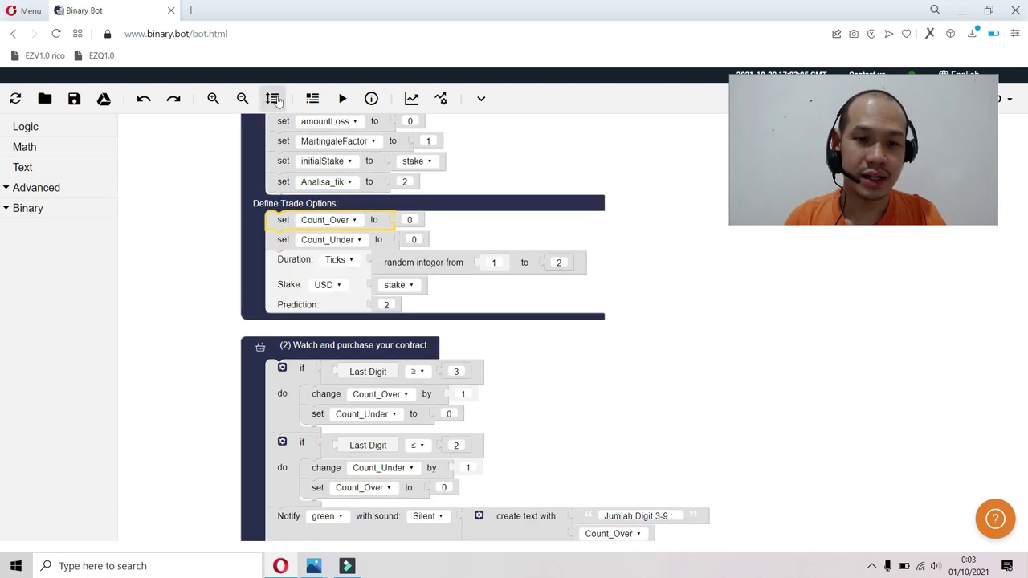
left_click(684, 251)
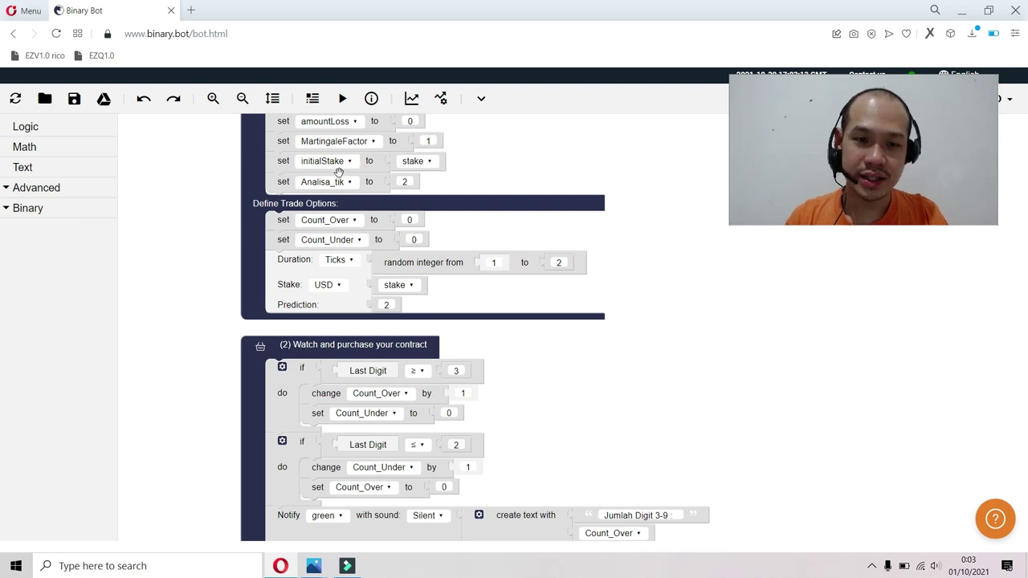
- Review how the purchase block's Last Digit counters and Purchase Over condition lead into the trade result block
left_click_drag(682, 358, 659, 126)
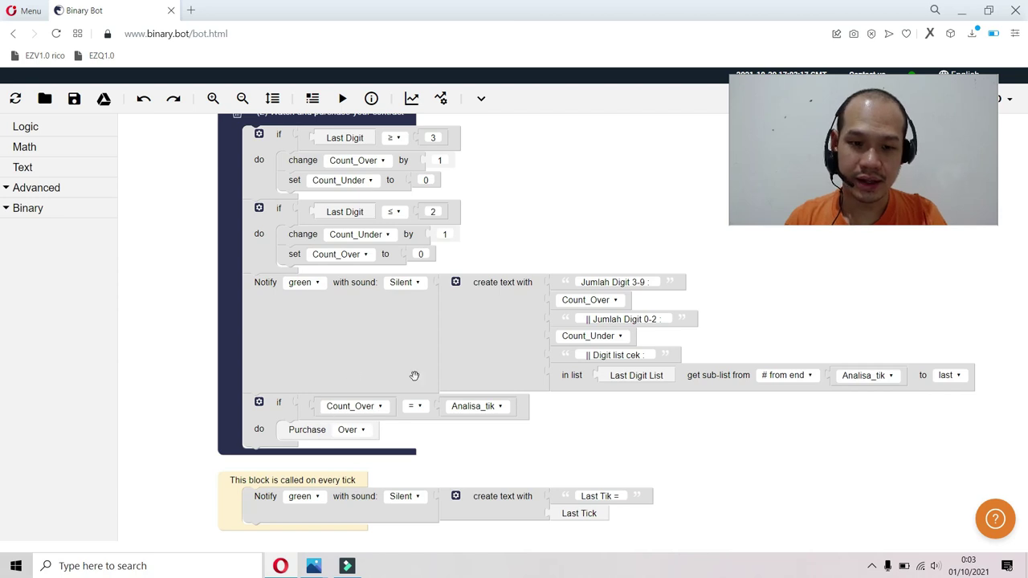
left_click_drag(541, 231, 548, 427)
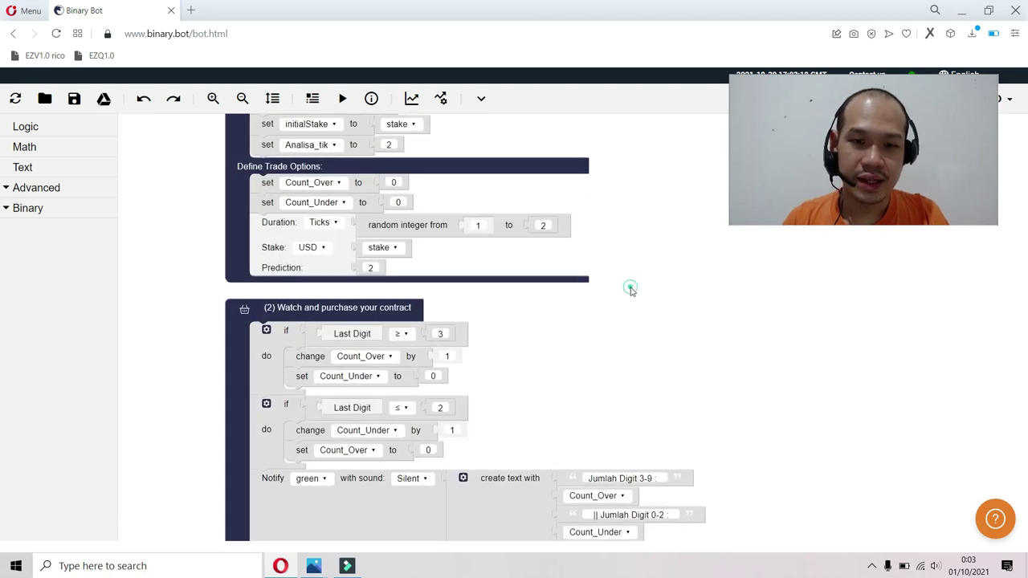
left_click_drag(631, 289, 632, 407)
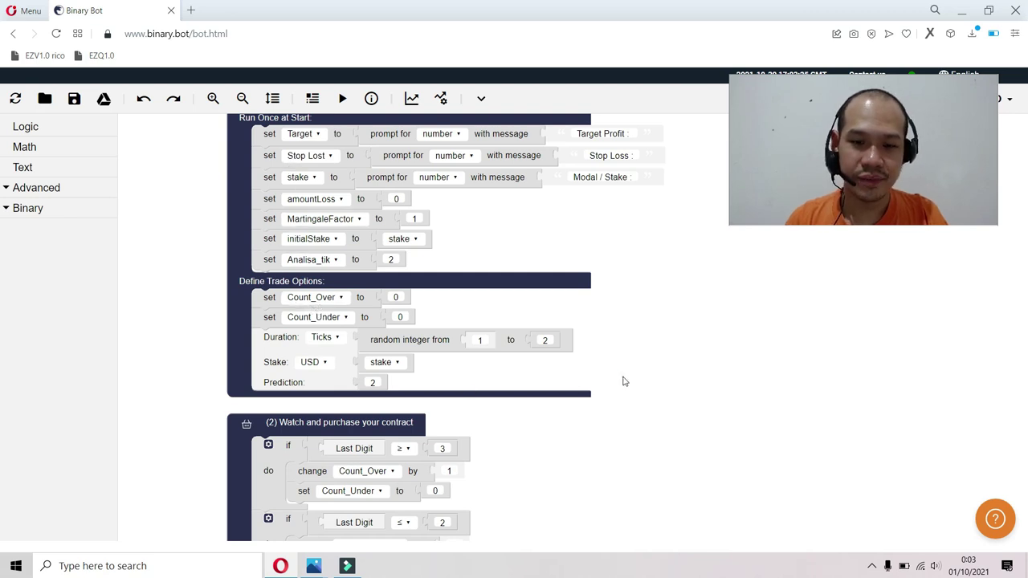
left_click_drag(623, 381, 619, 133)
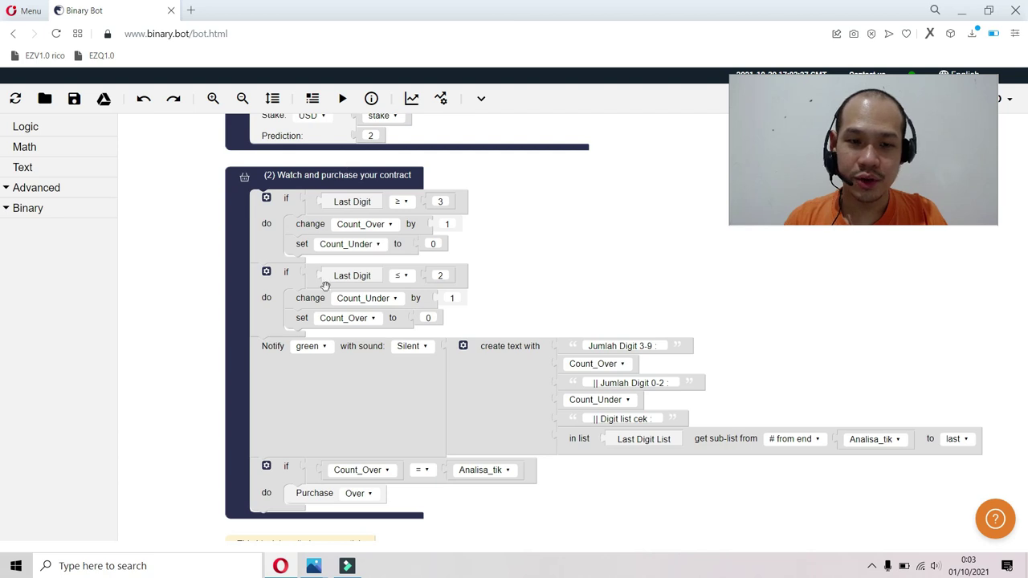
left_click(391, 318)
left_click(492, 310)
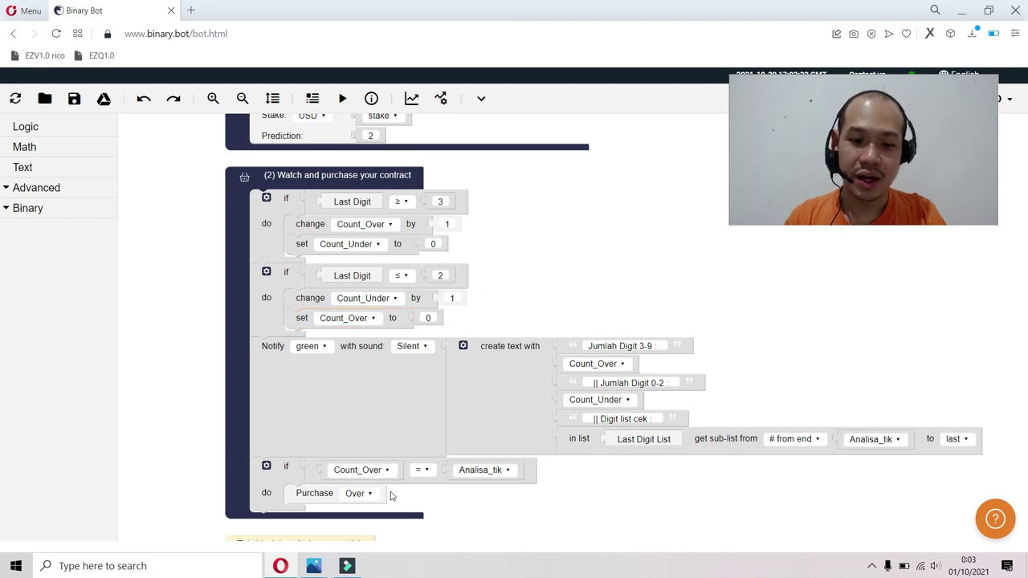
left_click_drag(429, 498, 448, 310)
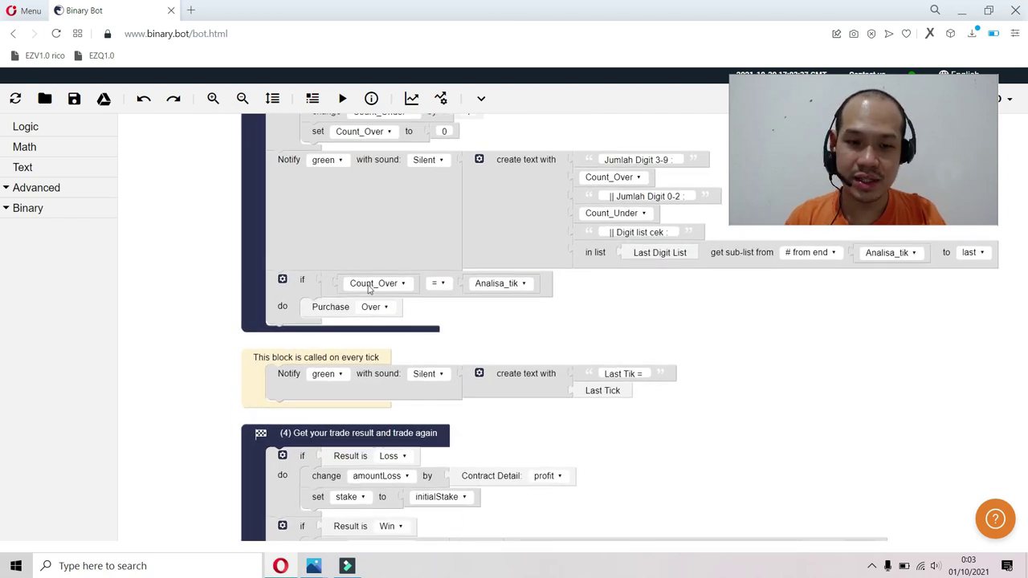
left_click(313, 432)
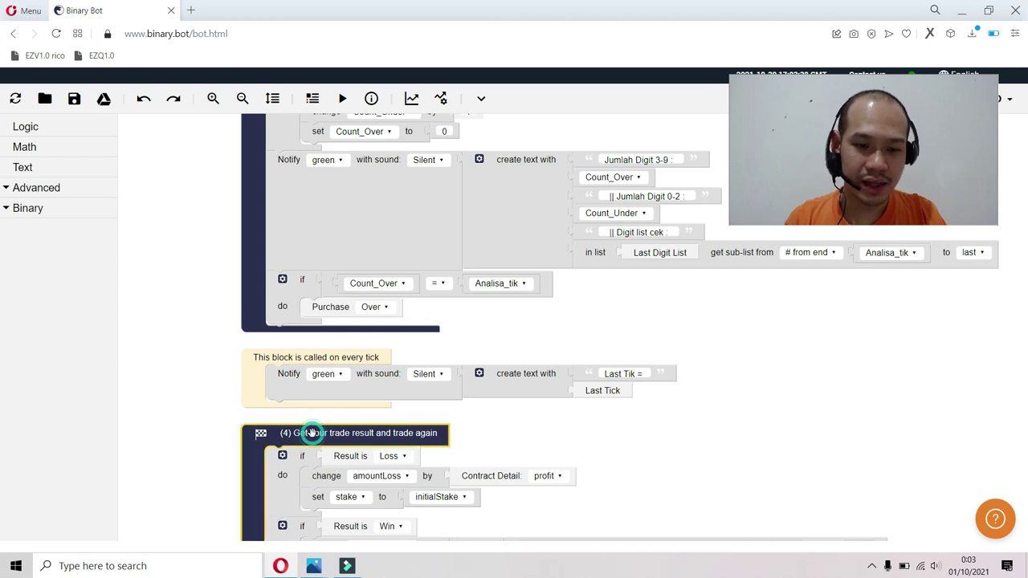
- Examine the Count_Over and Count_Under resets placed in Define Trade Options
left_click_drag(202, 344, 193, 504)
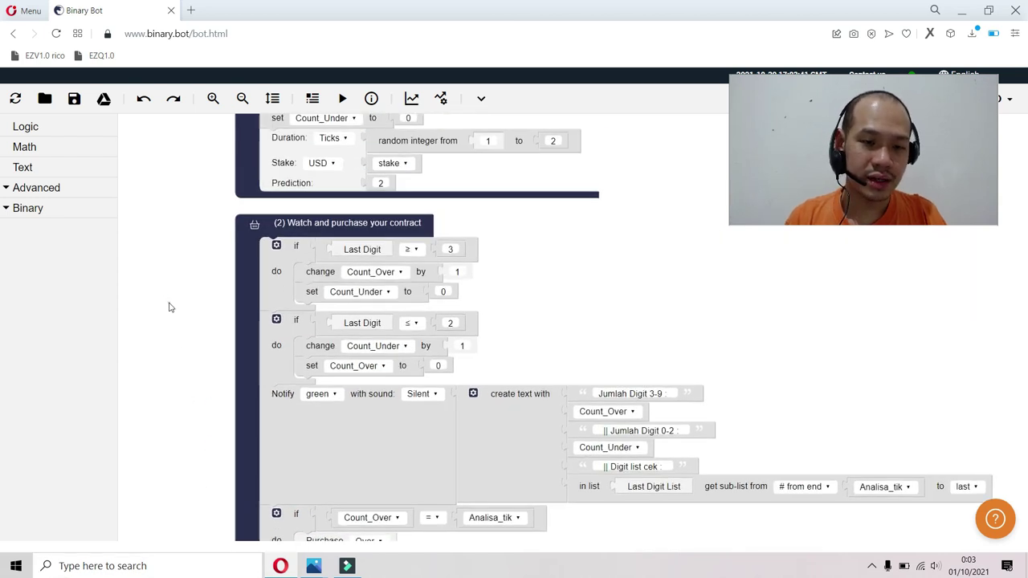
left_click_drag(168, 305, 186, 383)
left_click_drag(190, 329, 205, 416)
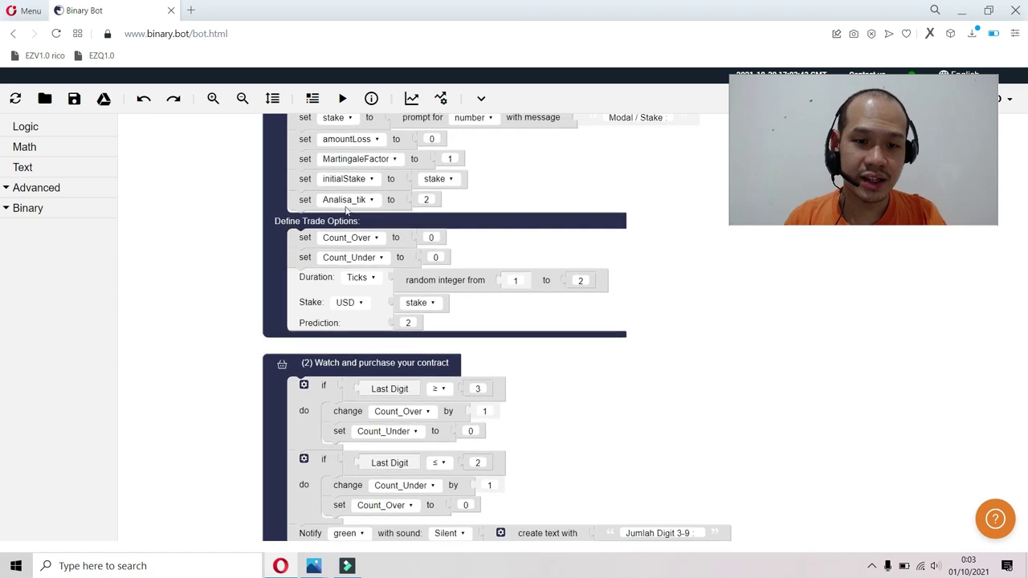
left_click(306, 243)
left_click(305, 259)
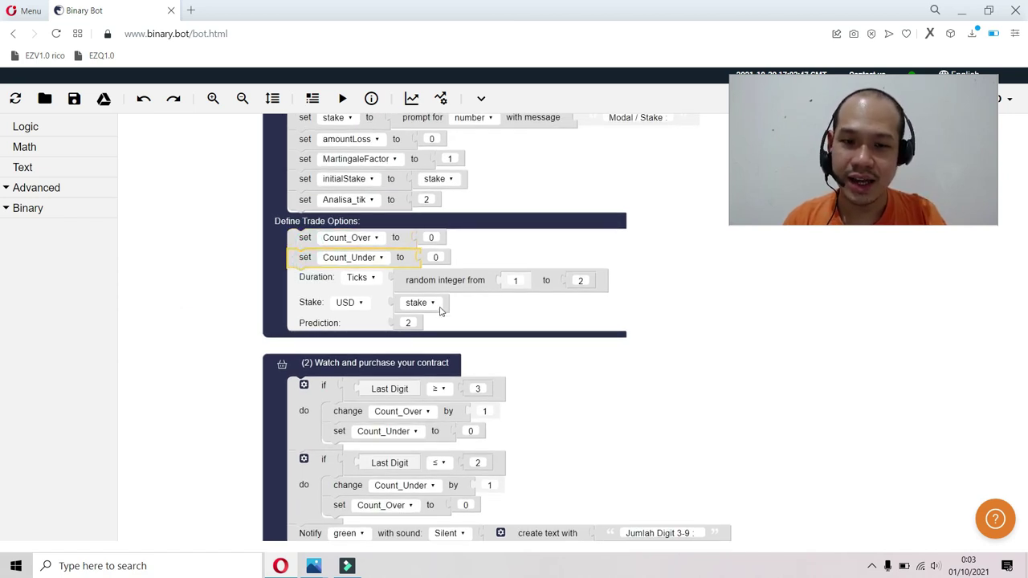
left_click(313, 237)
left_click(587, 385)
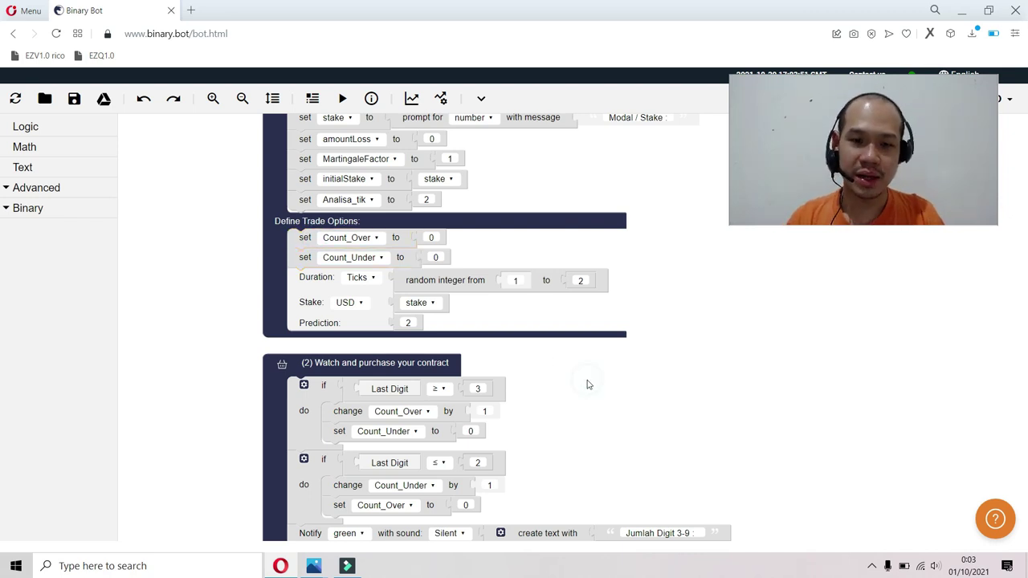
- Duplicate the Last Digit ≥ 3 if block and place the copy in the empty space beside the purchase block
left_click_drag(624, 409, 598, 340)
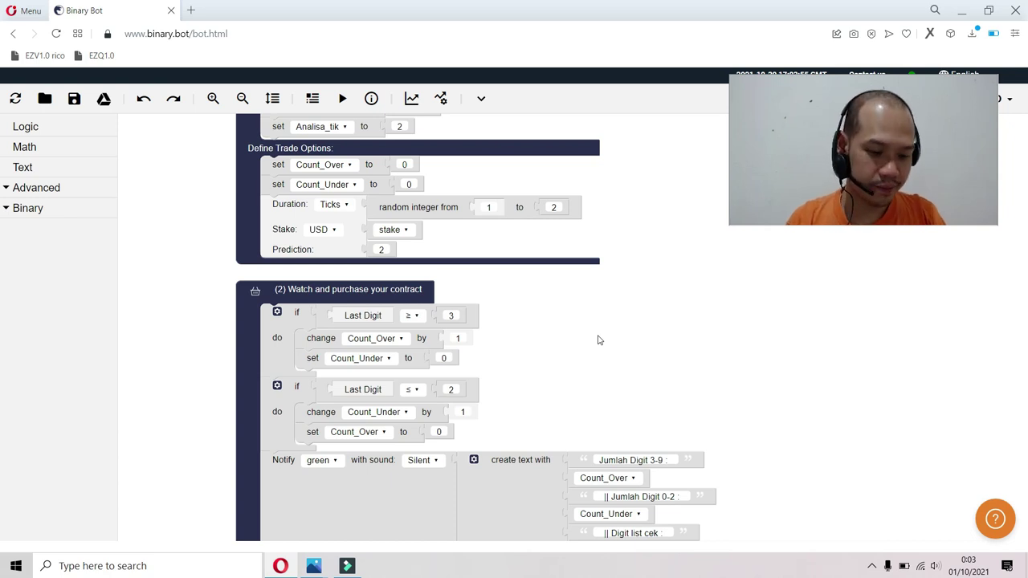
left_click_drag(599, 340, 619, 305)
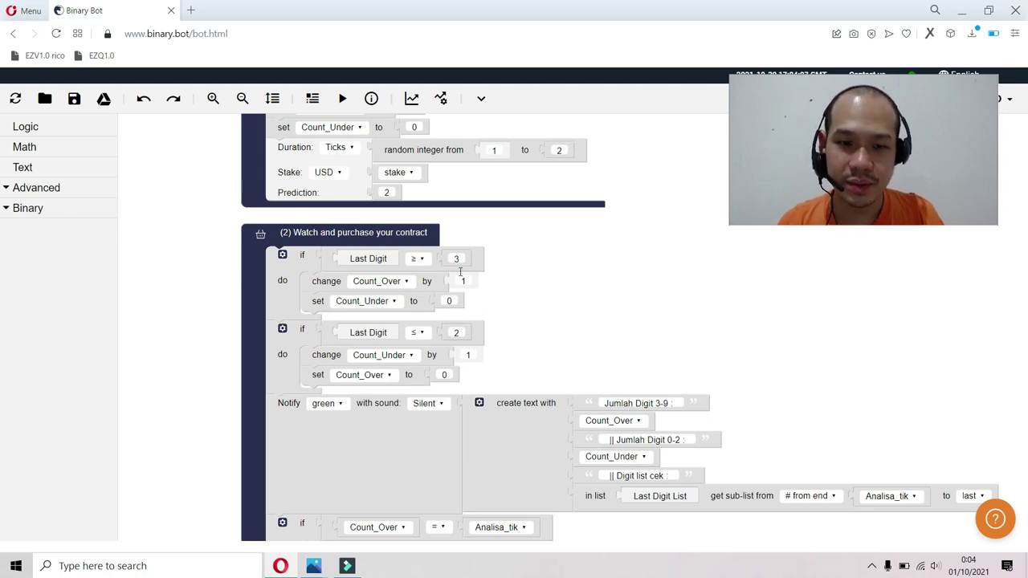
left_click(378, 261)
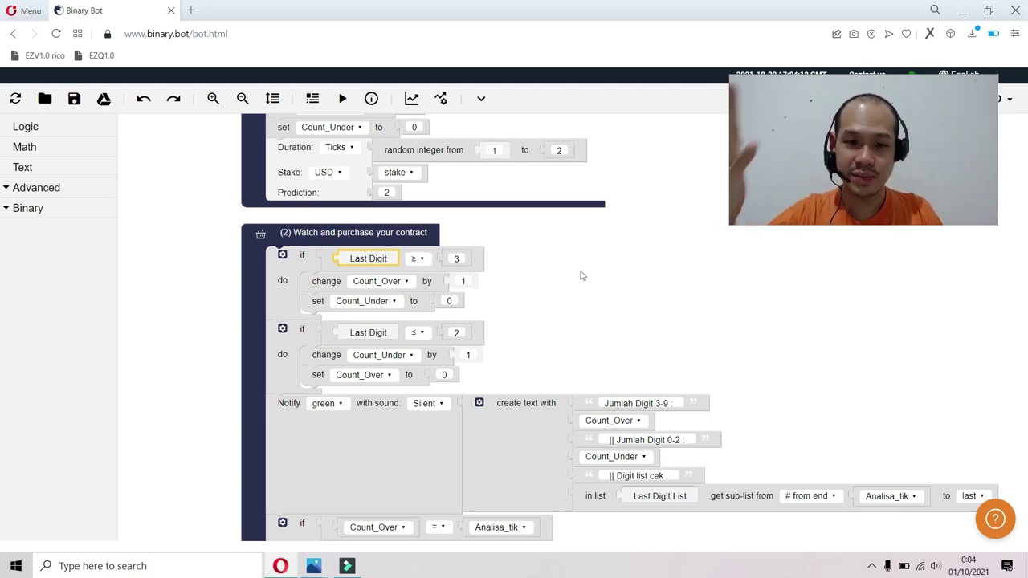
left_click(332, 336)
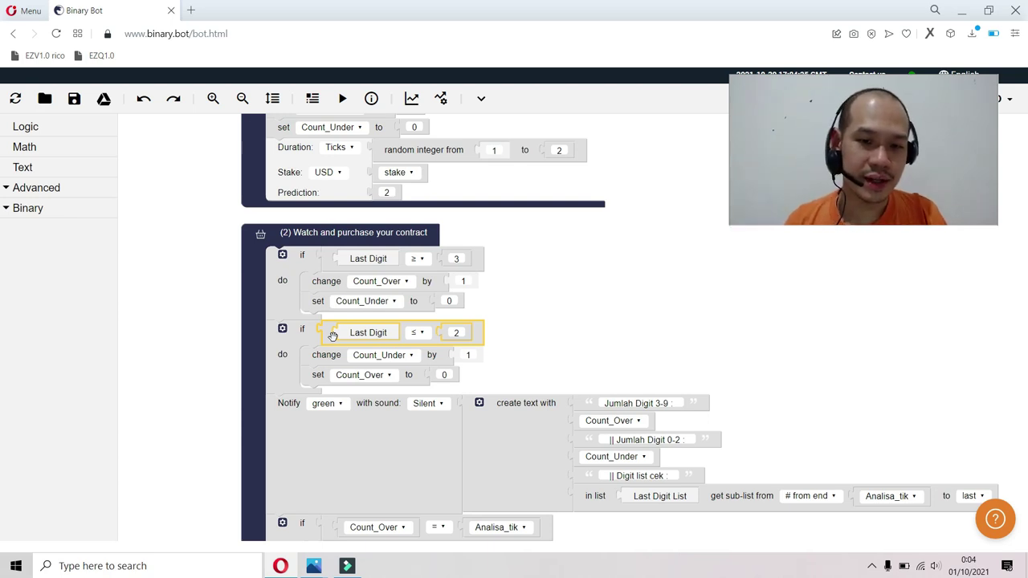
left_click(276, 257)
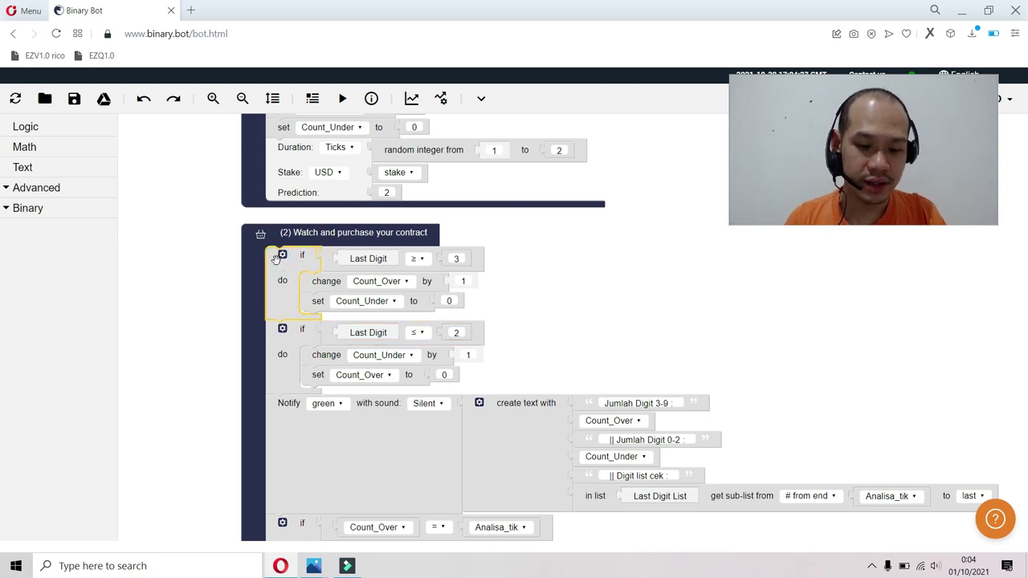
right_click(276, 257)
left_click(312, 270)
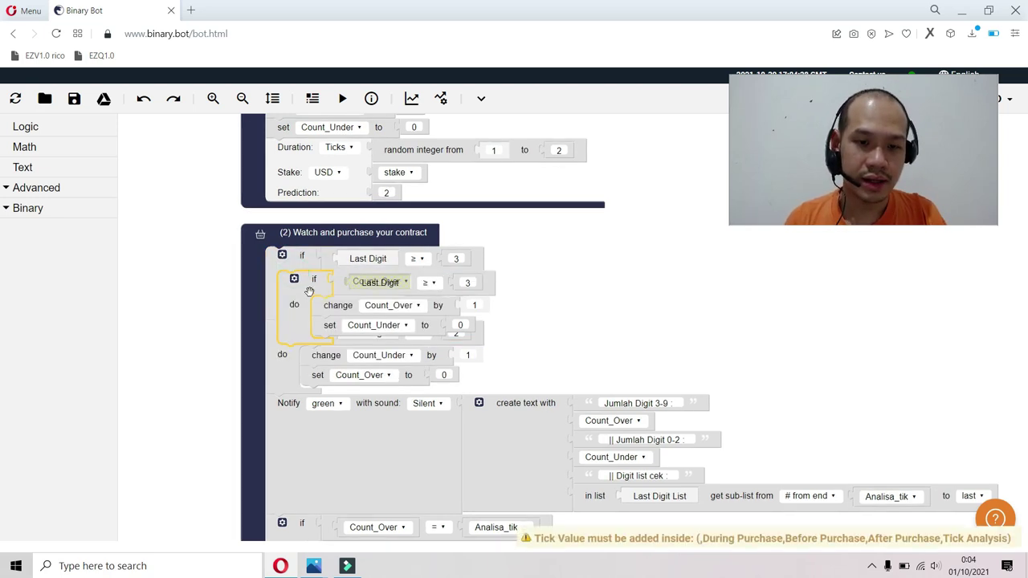
left_click_drag(308, 297, 557, 281)
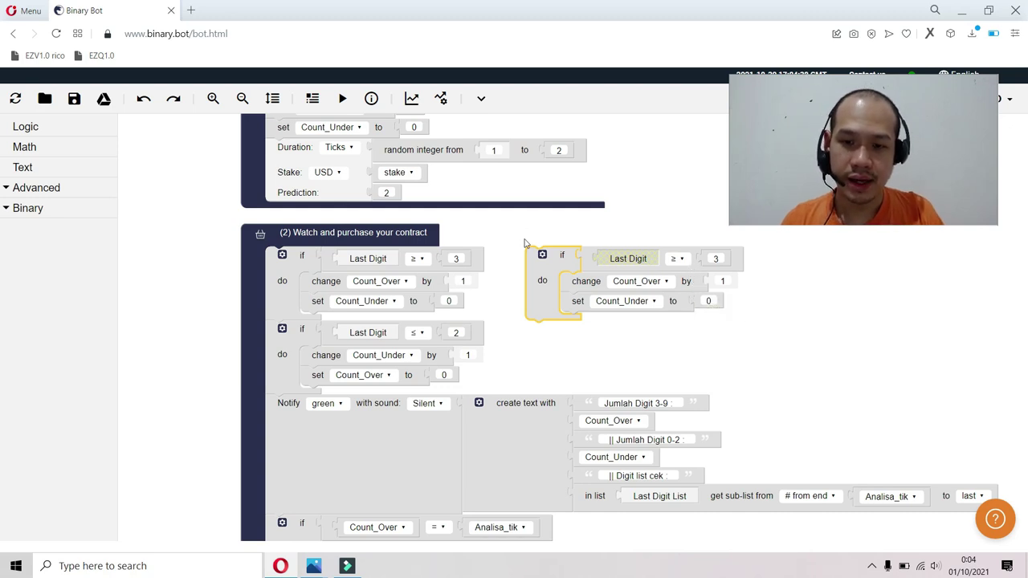
- Add an else branch to the duplicated Last Digit ≥ 3 if block beside the purchase block
left_click(542, 256)
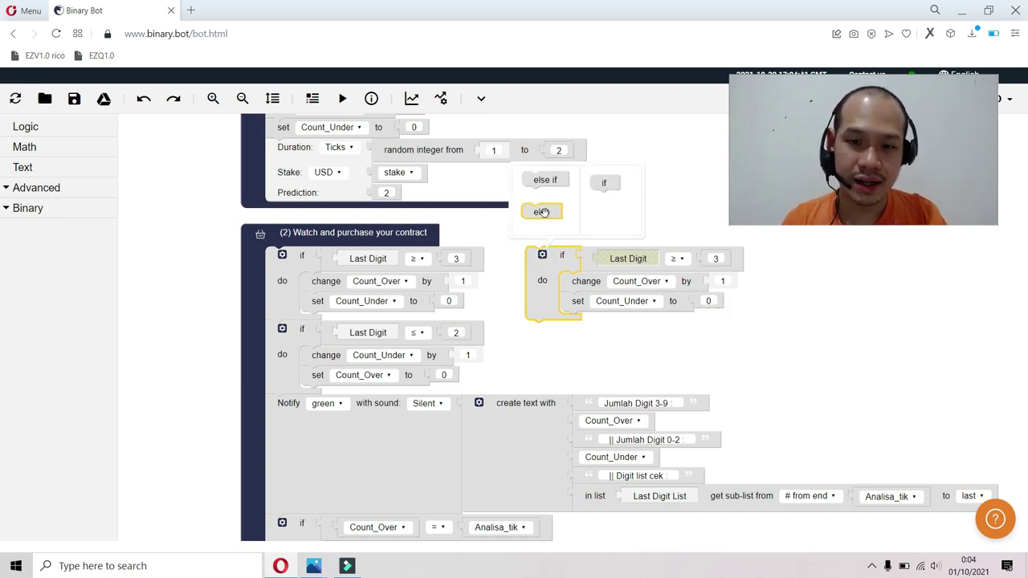
left_click_drag(539, 211, 608, 198)
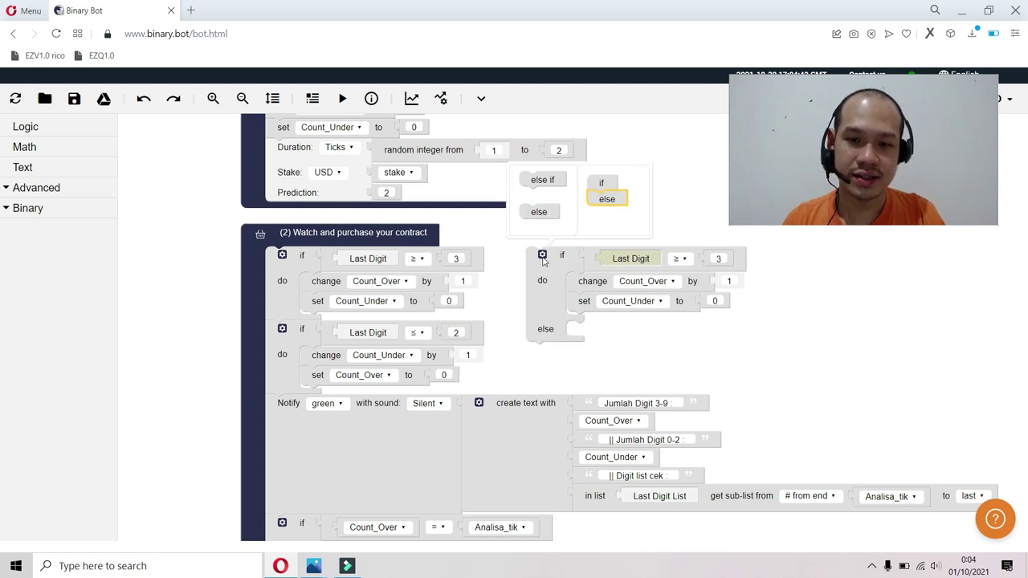
left_click(542, 255)
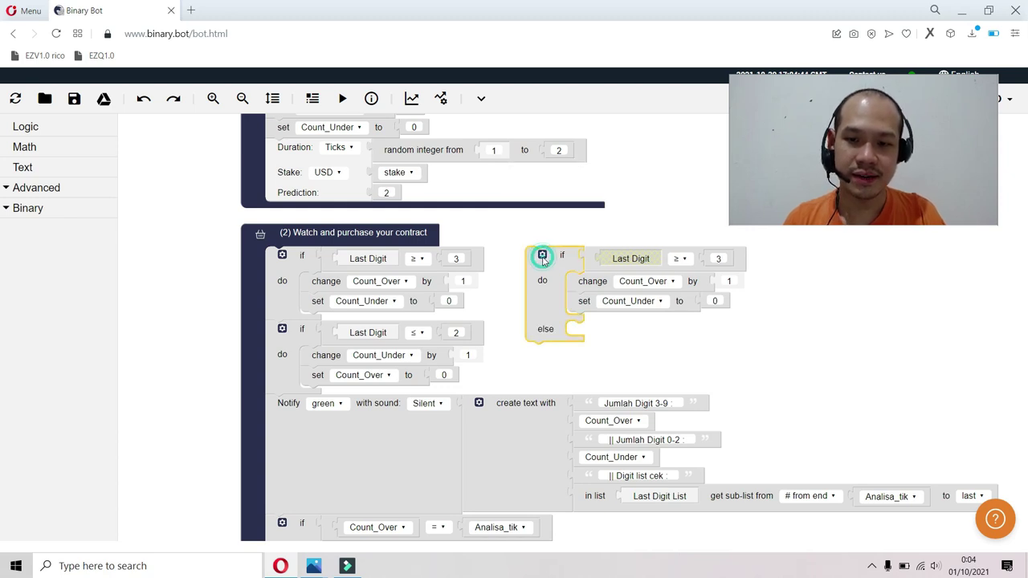
- Copy the change Count_Under by 1 and set Count_Over to 0 blocks into the duplicate's else branch
left_click(325, 354)
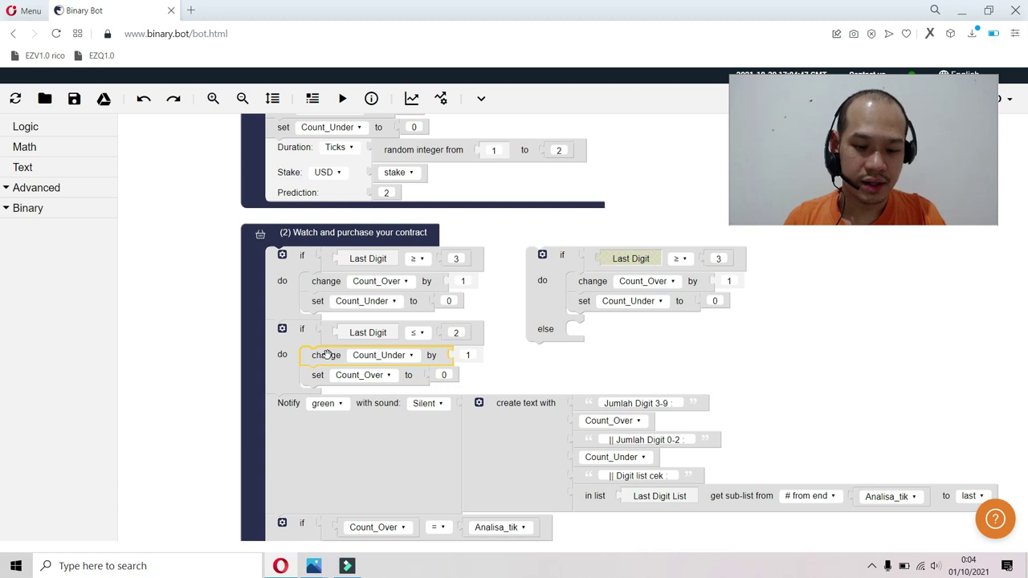
key("ctrl+c")
key("ctrl+v")
left_click_drag(331, 376, 578, 327)
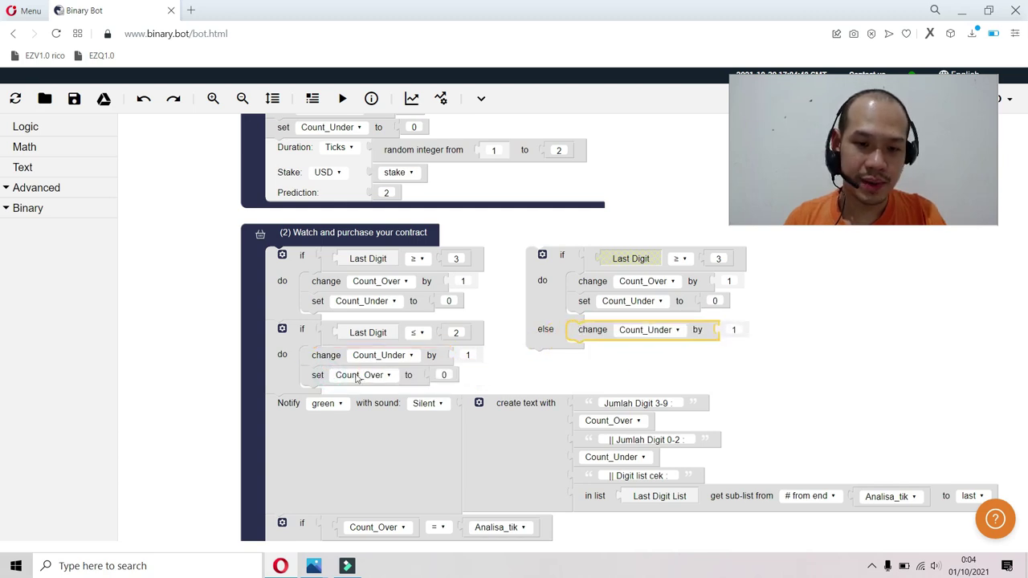
left_click(312, 375)
key("ctrl+c")
key("ctrl+v")
left_click_drag(324, 403, 579, 353)
left_click(801, 305)
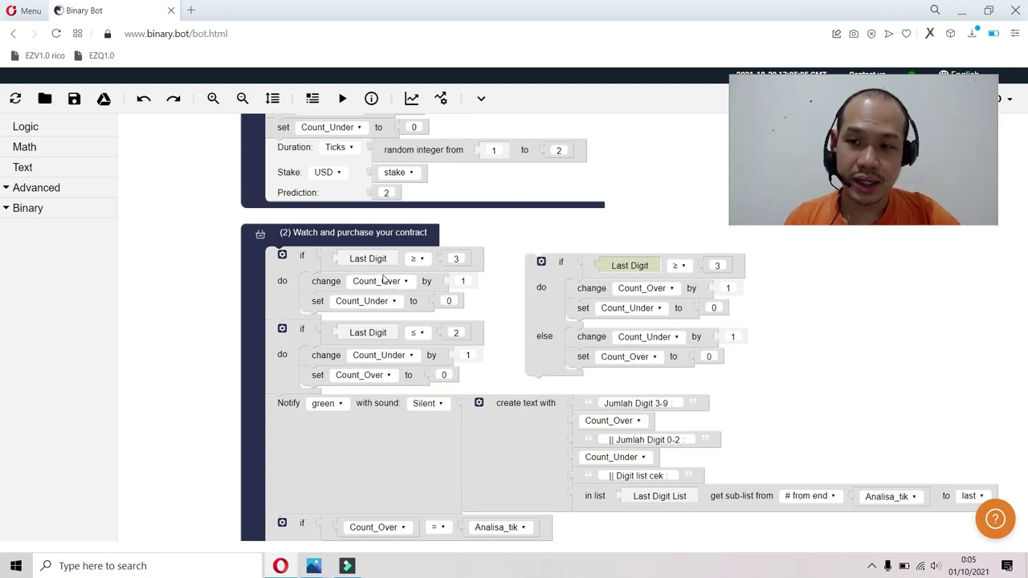
- Compare the two separate Last Digit ≥ 3 and ≤ 2 if blocks with the combined if/else version
left_click(336, 259)
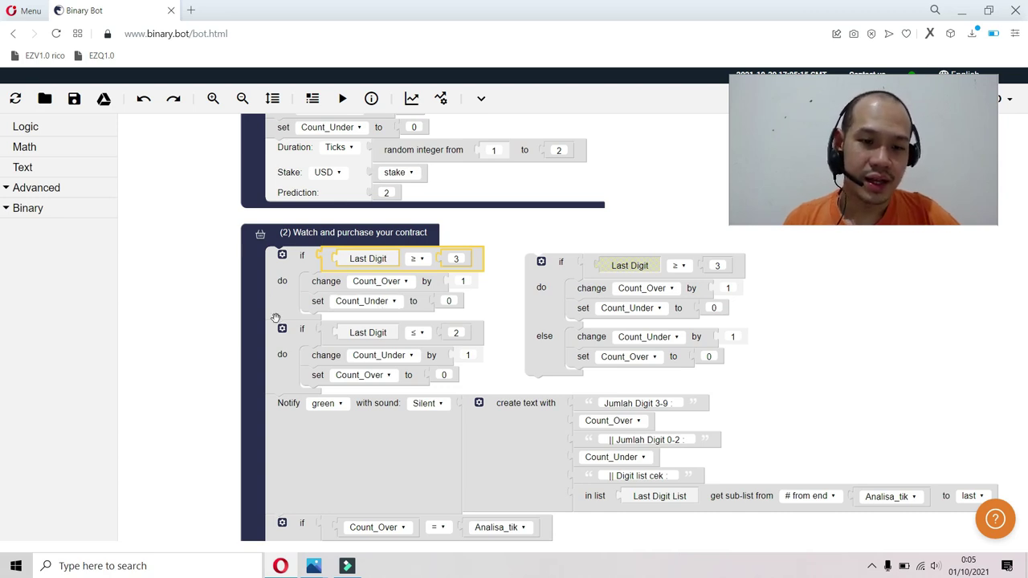
left_click(299, 335)
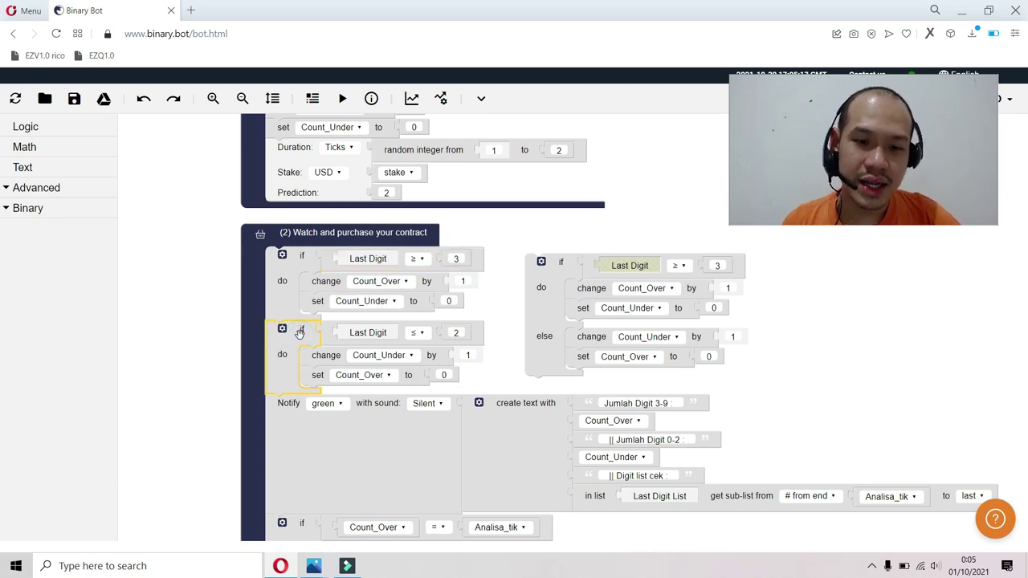
left_click(344, 332)
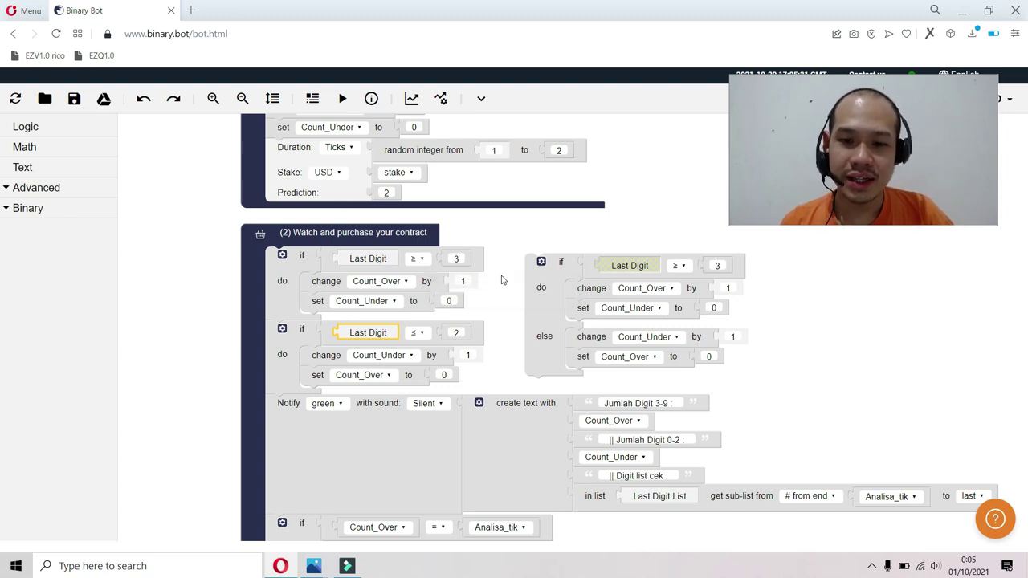
left_click(545, 275)
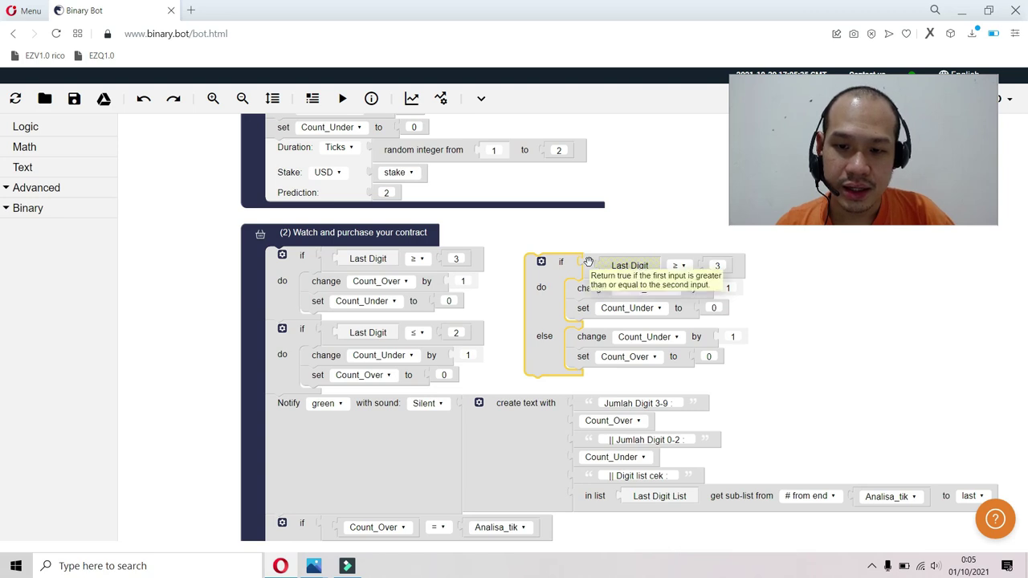
left_click(589, 262)
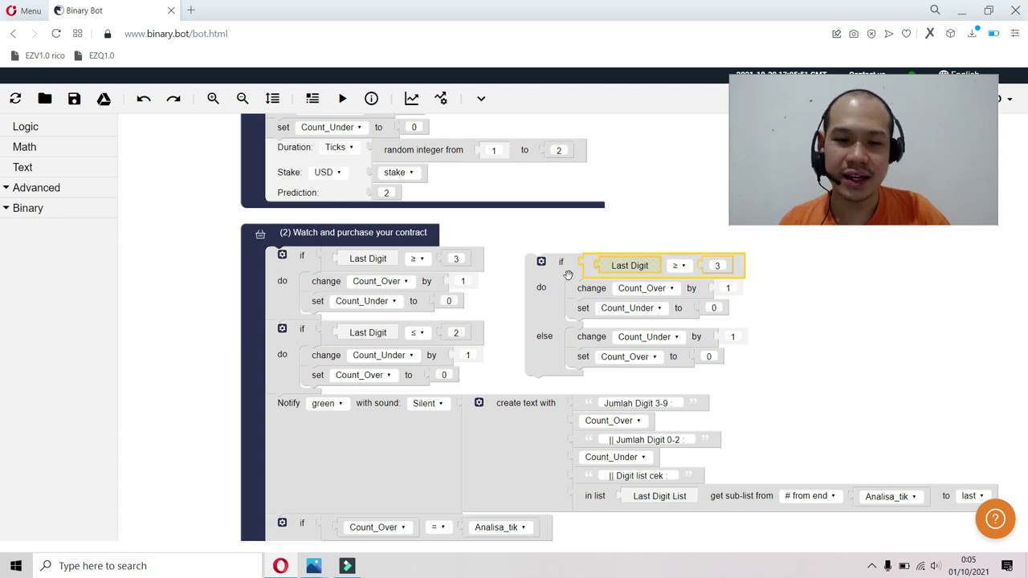
left_click(327, 324)
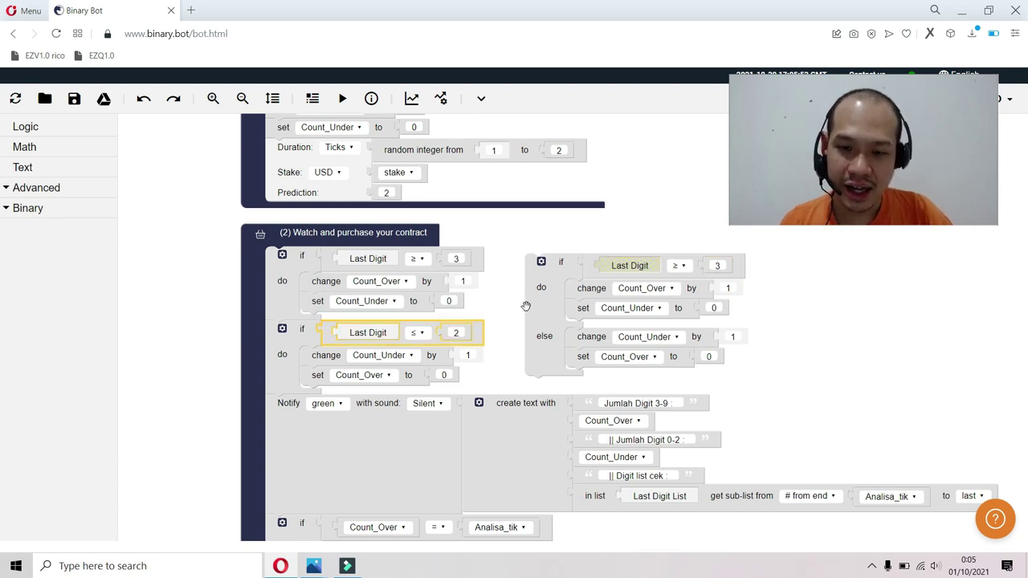
left_click(439, 435)
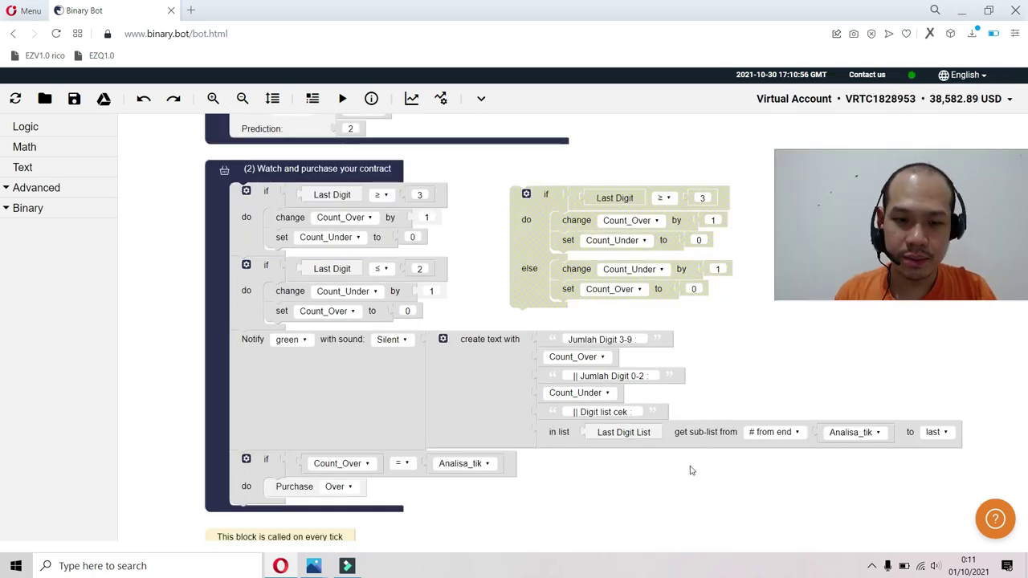
- Review the trade result block from its Loss and Win stake rules through to the Total Profit < Target condition
left_click_drag(691, 471, 686, 223)
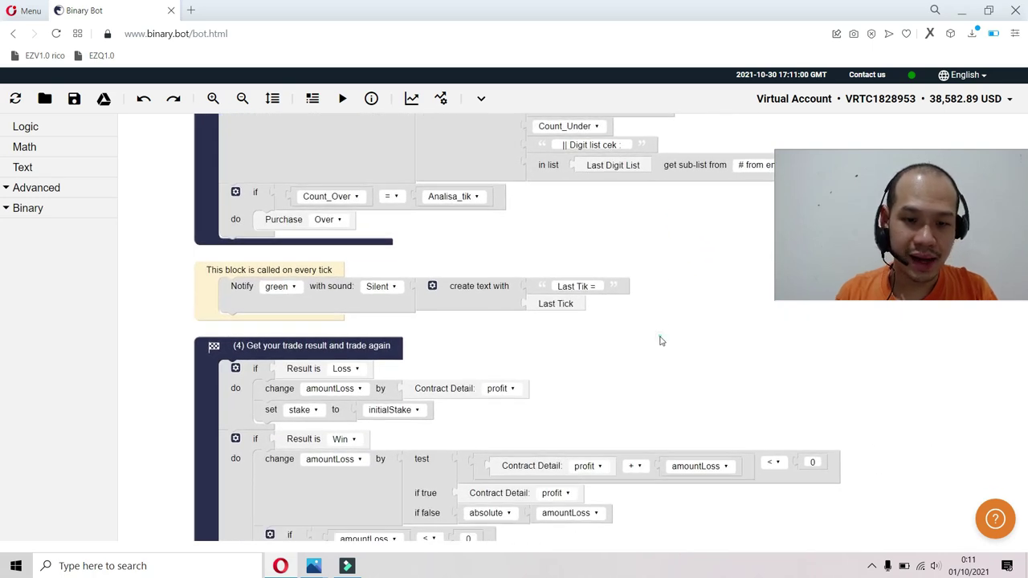
left_click_drag(661, 340, 659, 192)
left_click_drag(656, 232, 664, 155)
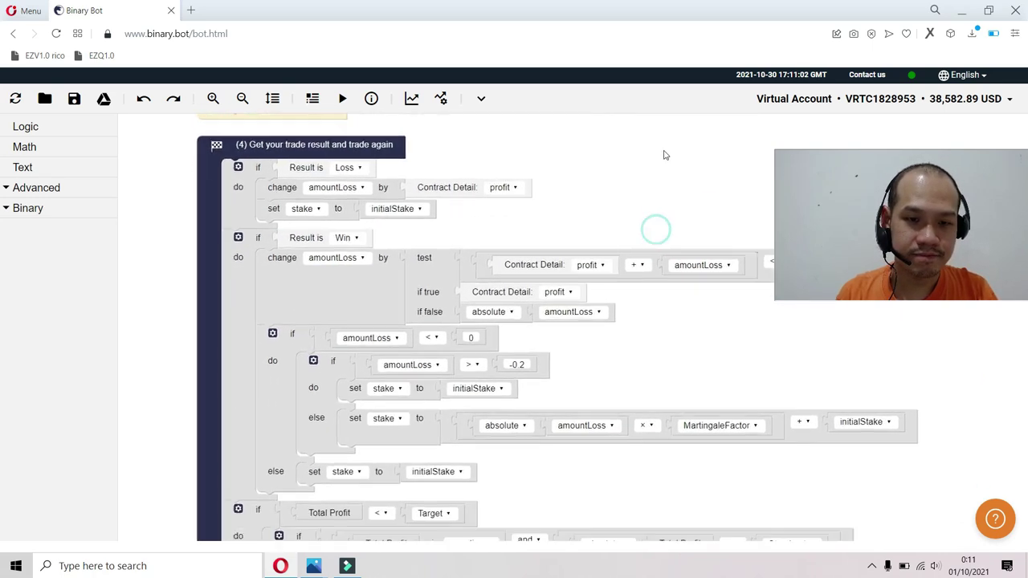
left_click_drag(657, 340, 658, 368)
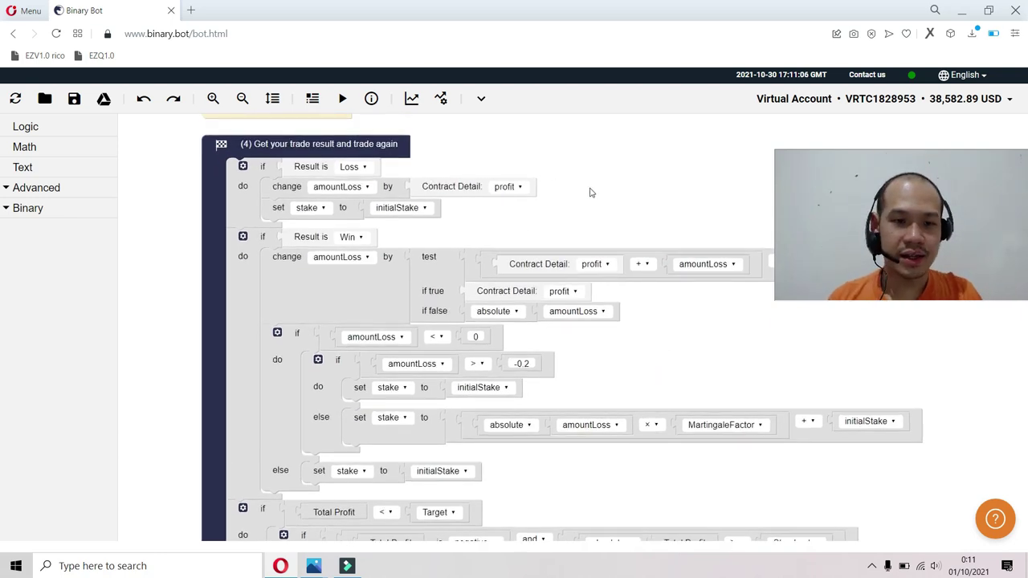
left_click(233, 178)
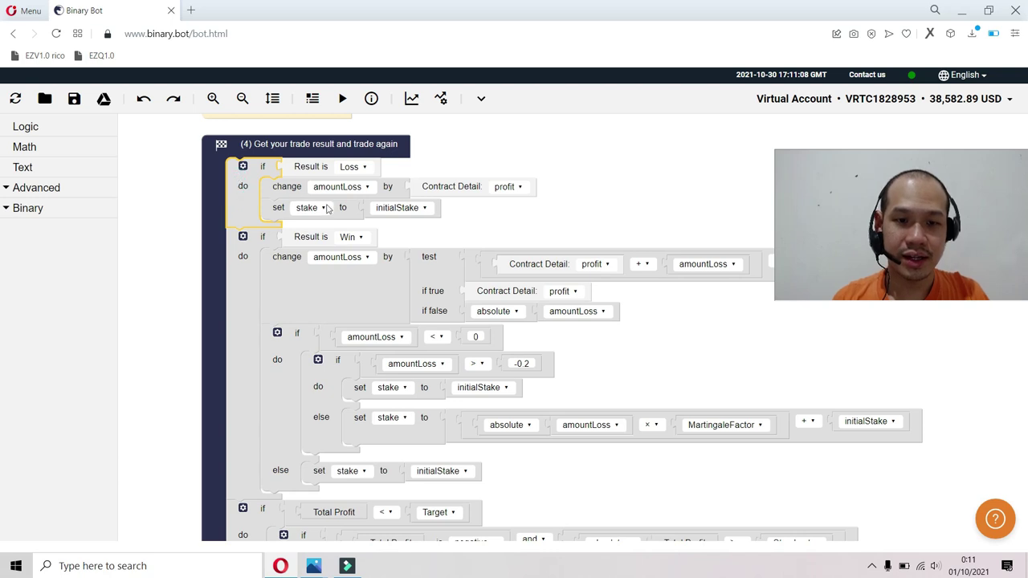
left_click(245, 266)
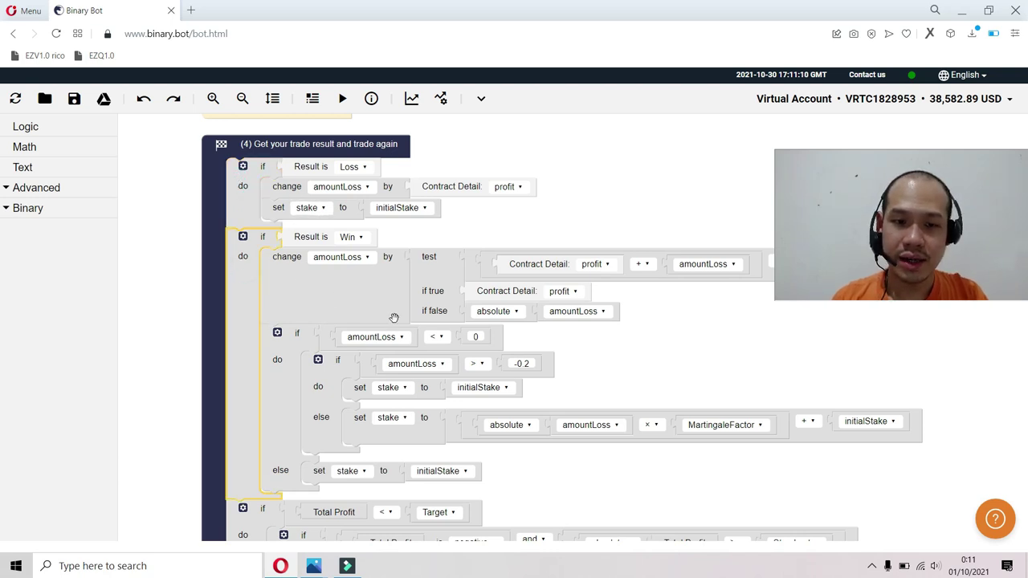
left_click_drag(615, 367, 619, 206)
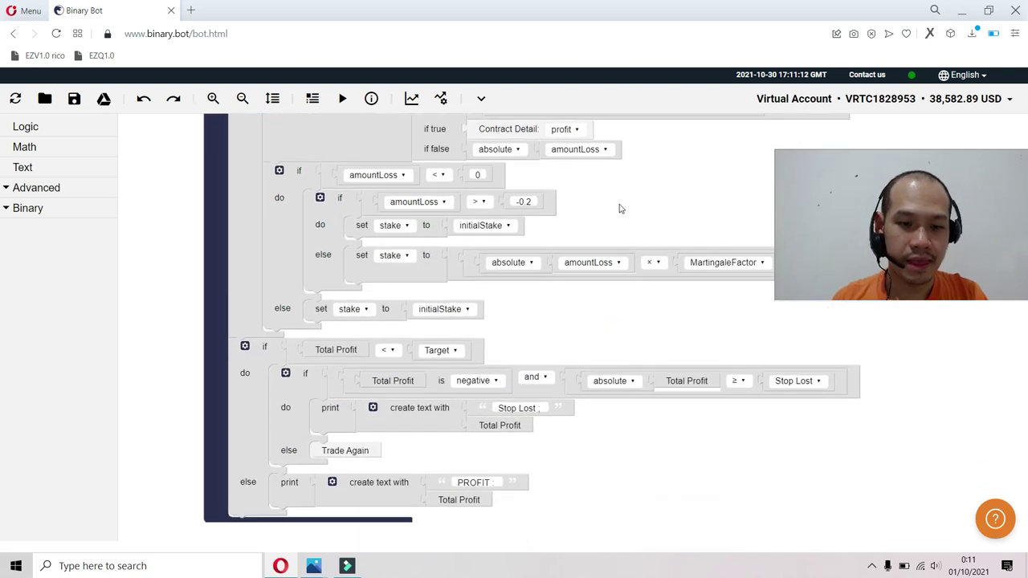
left_click(270, 356)
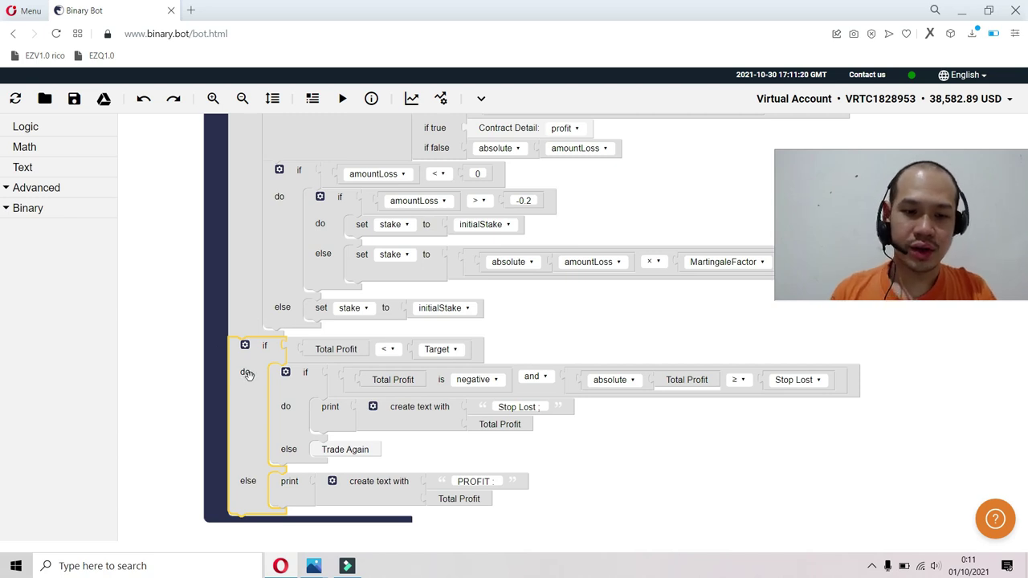
mouse_move(249, 375)
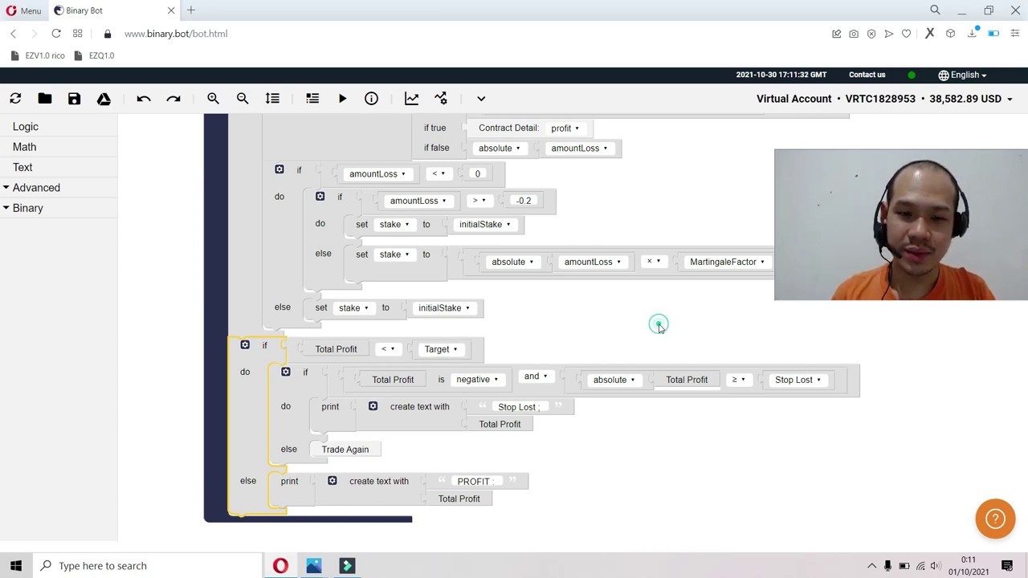
- Re-examine how the Result is Loss and Result is Win blocks run ahead of the Total Profit check
scroll(654, 329, "up", 3)
scroll(677, 363, "up", 2)
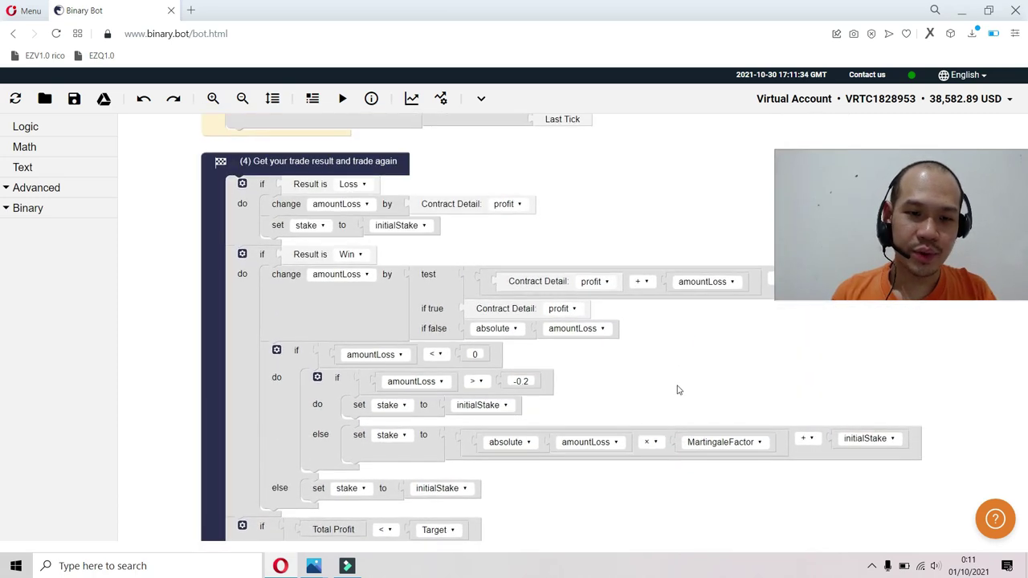
left_click(254, 199)
left_click(251, 299)
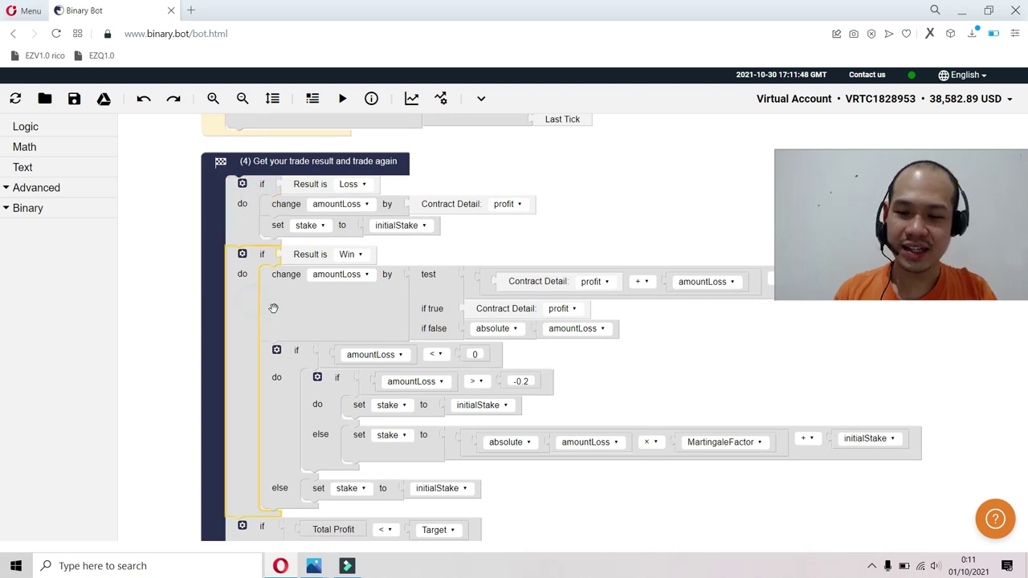
left_click_drag(656, 387, 653, 277)
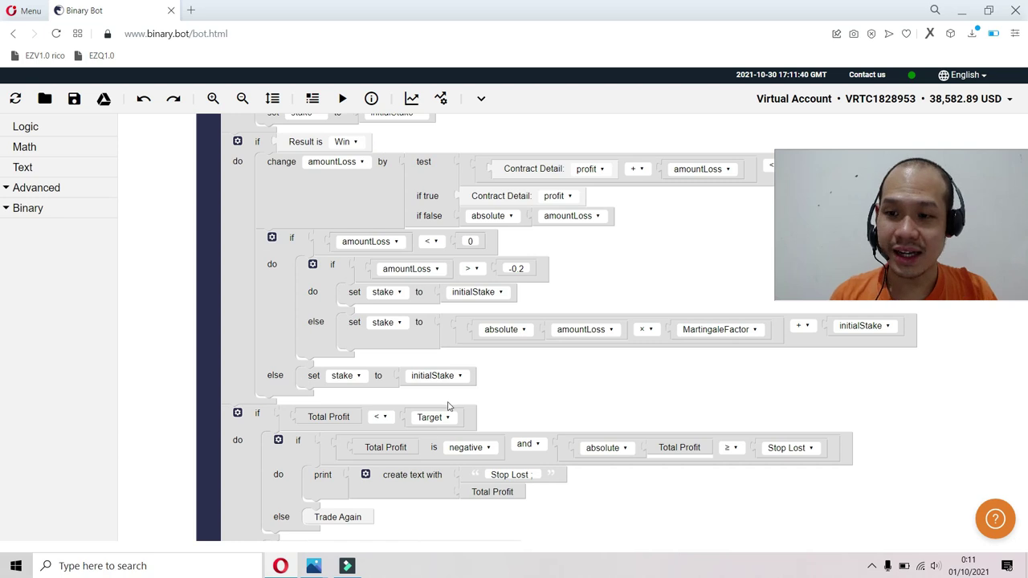
left_click_drag(624, 266, 636, 299)
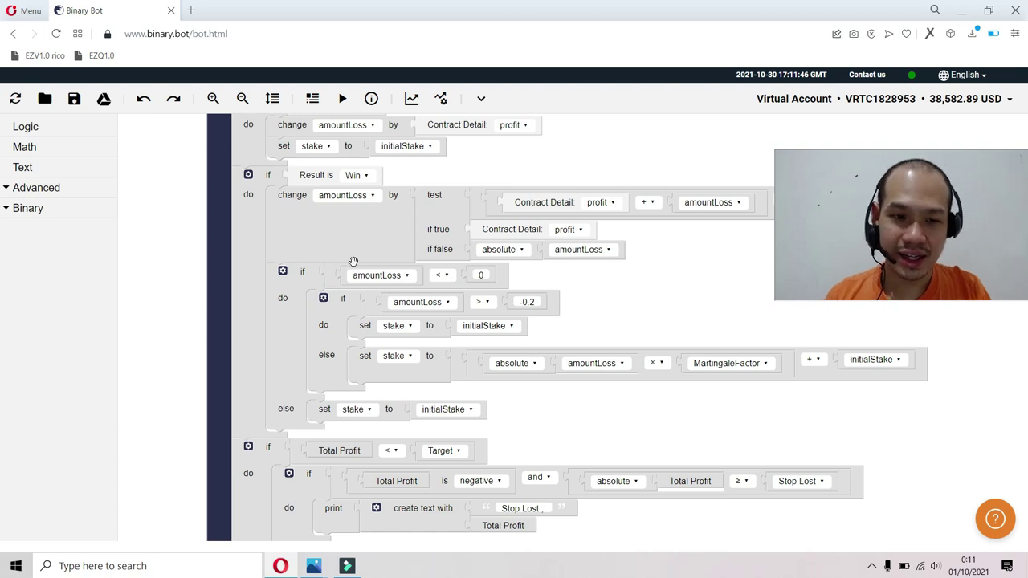
- Move the Total Profit < Target if block to the start of the trade result block, above Result is Loss
scroll(618, 299, "down", 3)
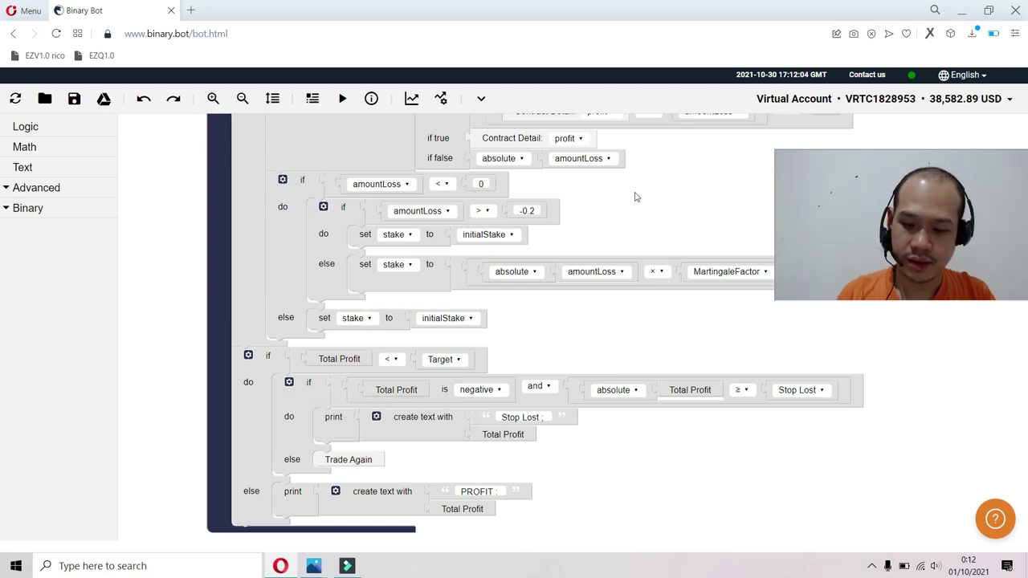
scroll(635, 197, "down", 2)
left_click_drag(602, 225, 596, 295)
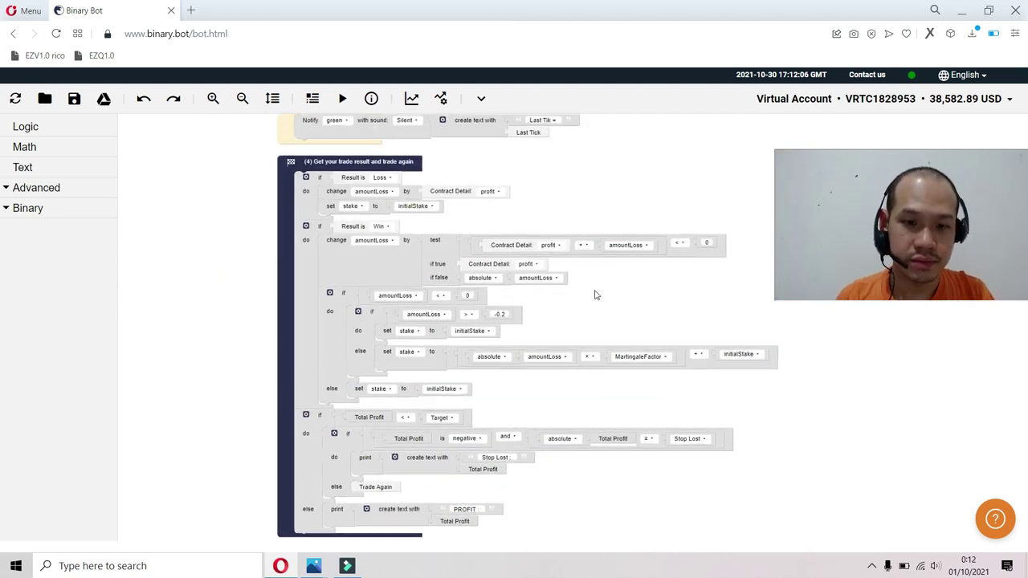
left_click_drag(308, 436, 309, 207)
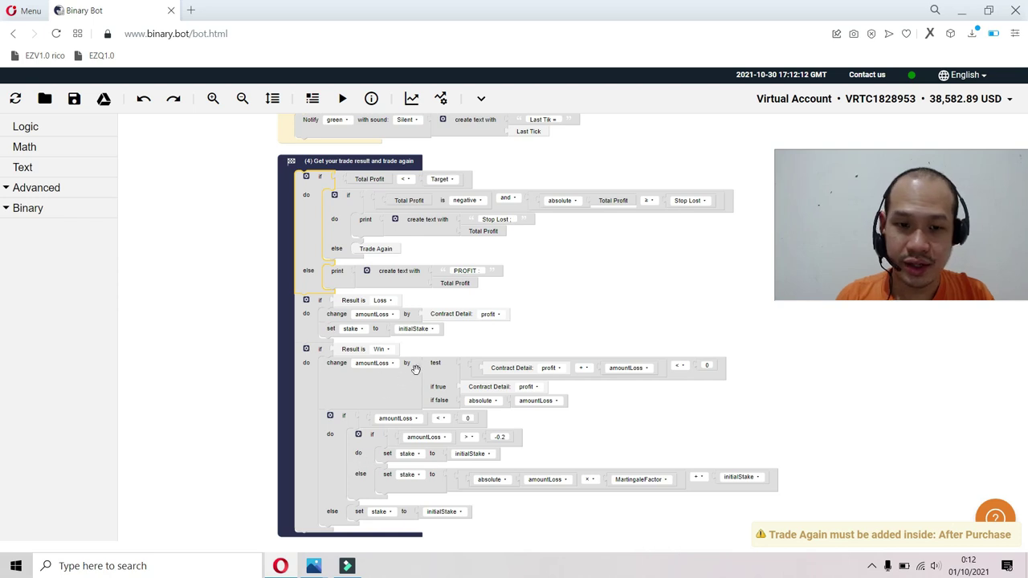
- Nest the Result is Loss and Result is Win blocks in the Stop Lost check's else branch, above Trade Again
left_click(390, 250)
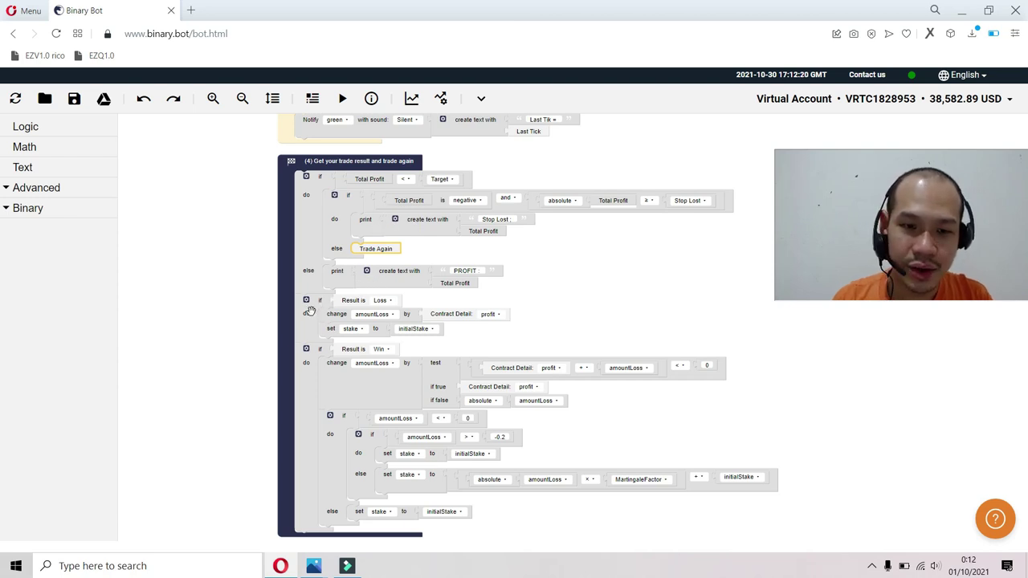
left_click_drag(317, 307, 366, 261)
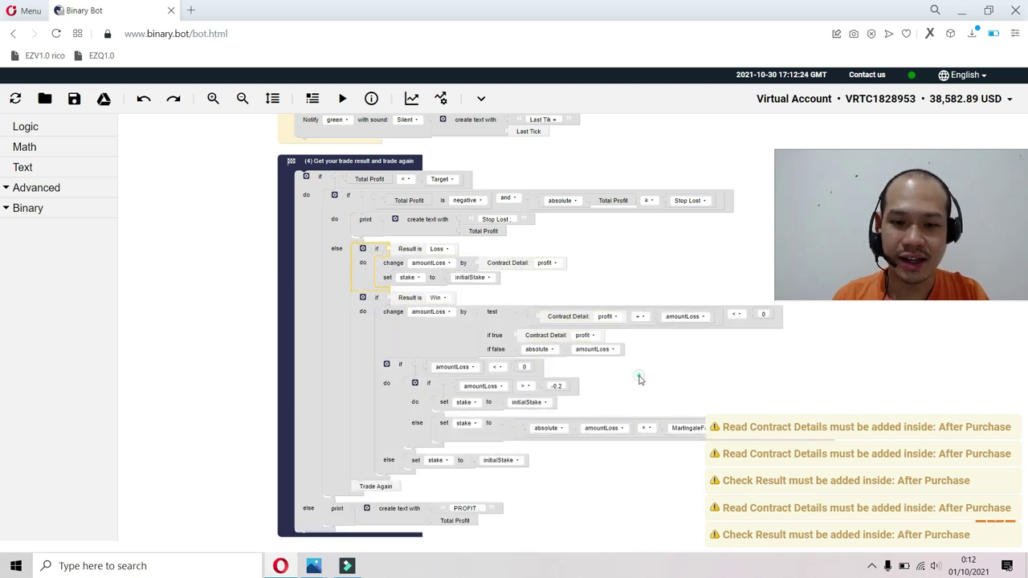
left_click_drag(638, 377, 591, 370)
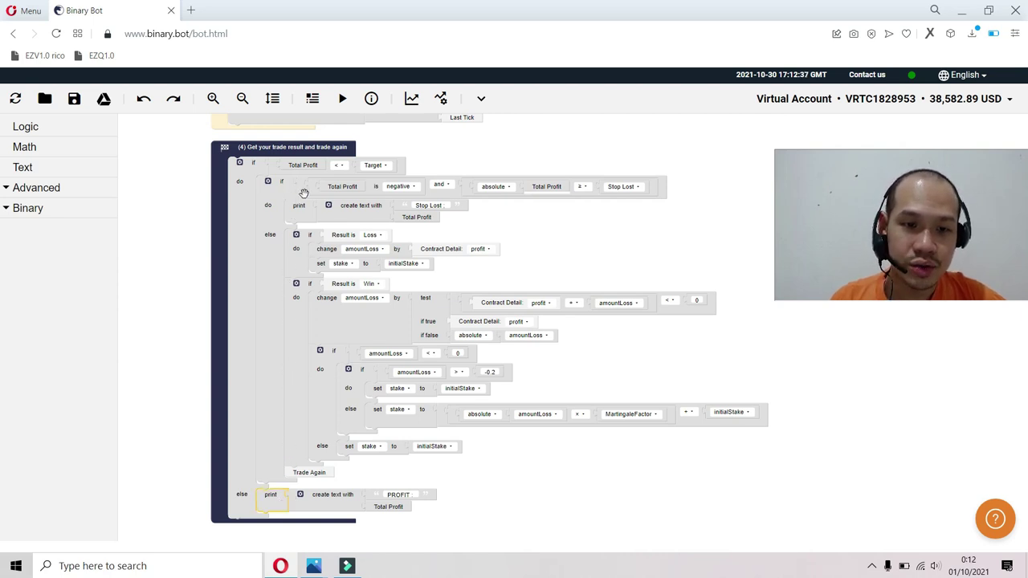
- Examine the reordered trade result flow from the Stop Lost check through the Loss and Win blocks to Trade Again
left_click(304, 194)
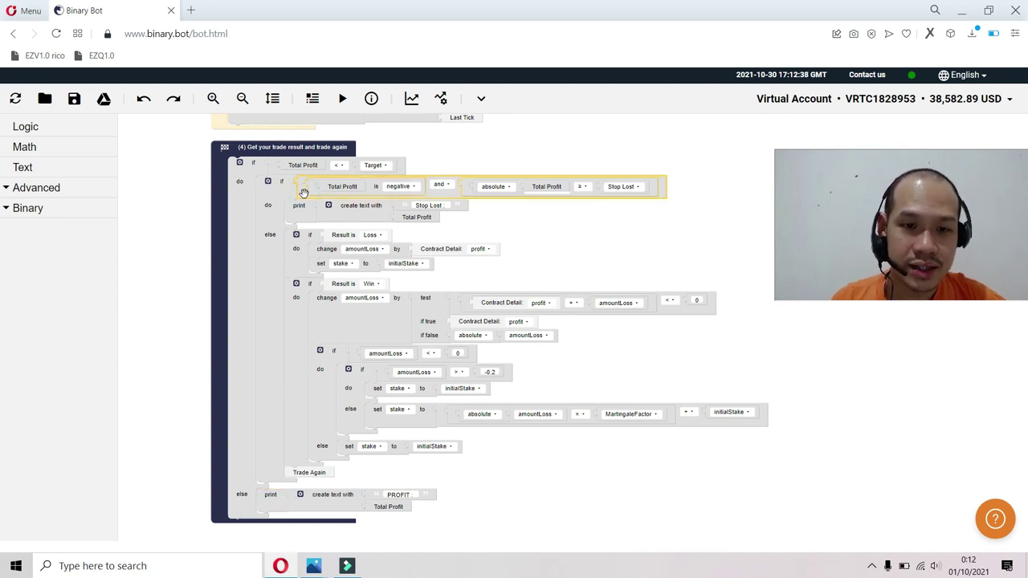
left_click(301, 205)
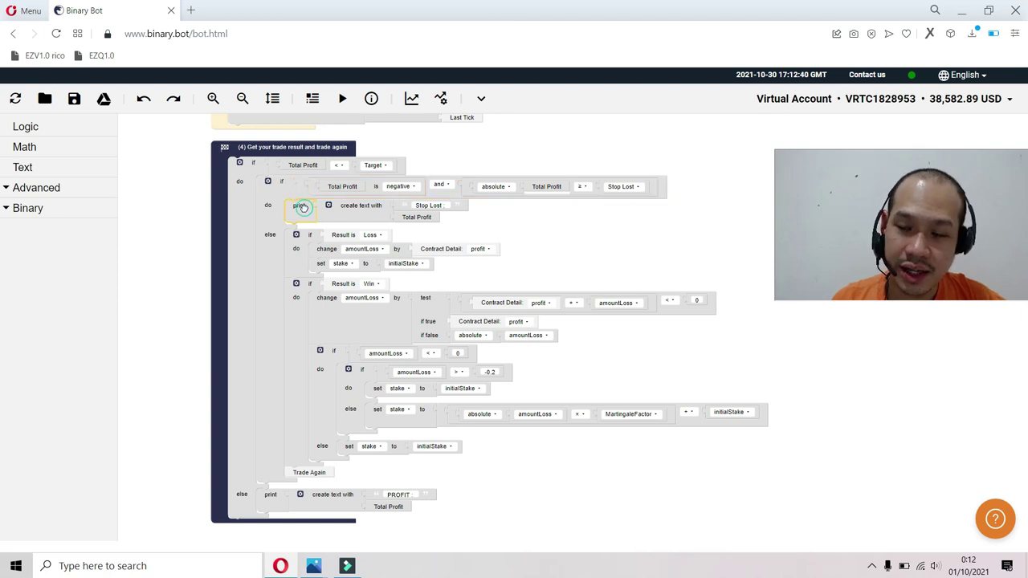
left_click(293, 249)
left_click(297, 317)
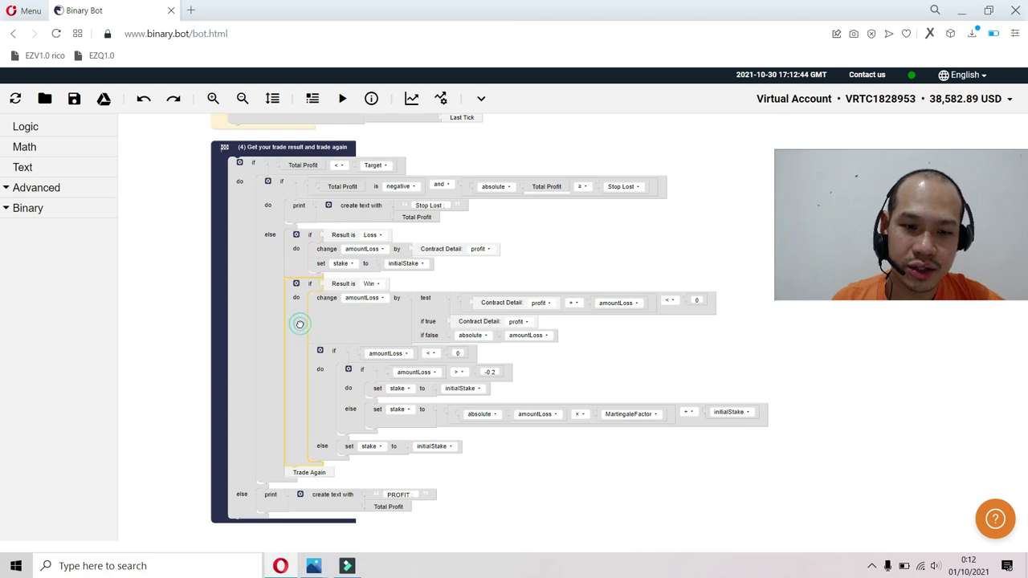
left_click(309, 471)
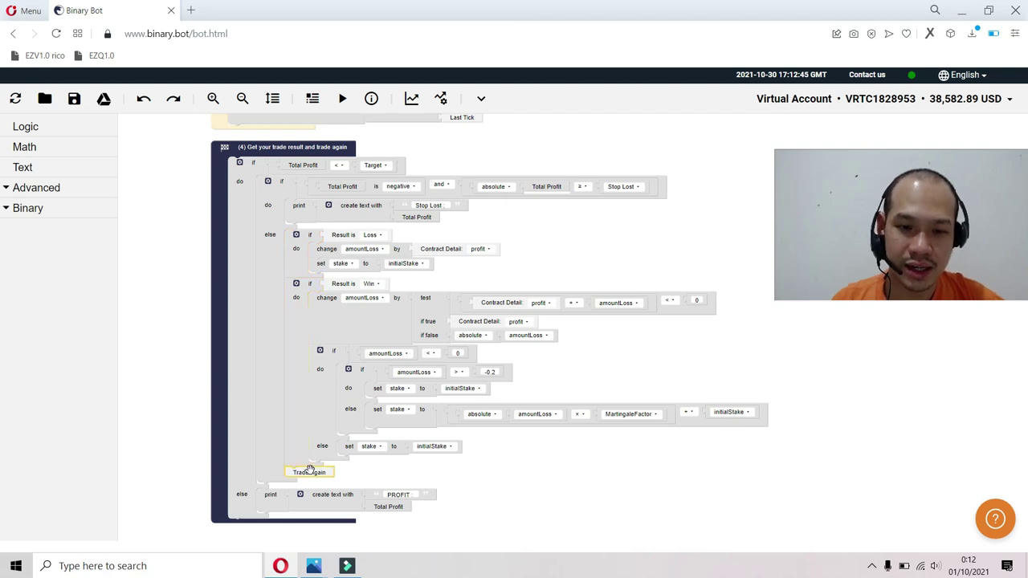
- Add an else branch to the Result is Loss if block in the trade result section
left_click(567, 235)
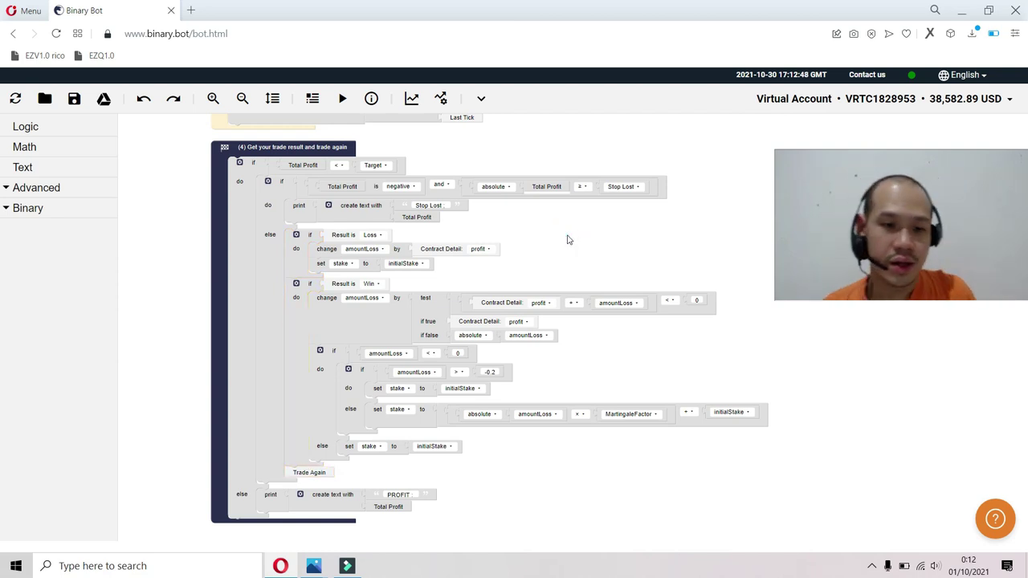
scroll(587, 224, "down", 1)
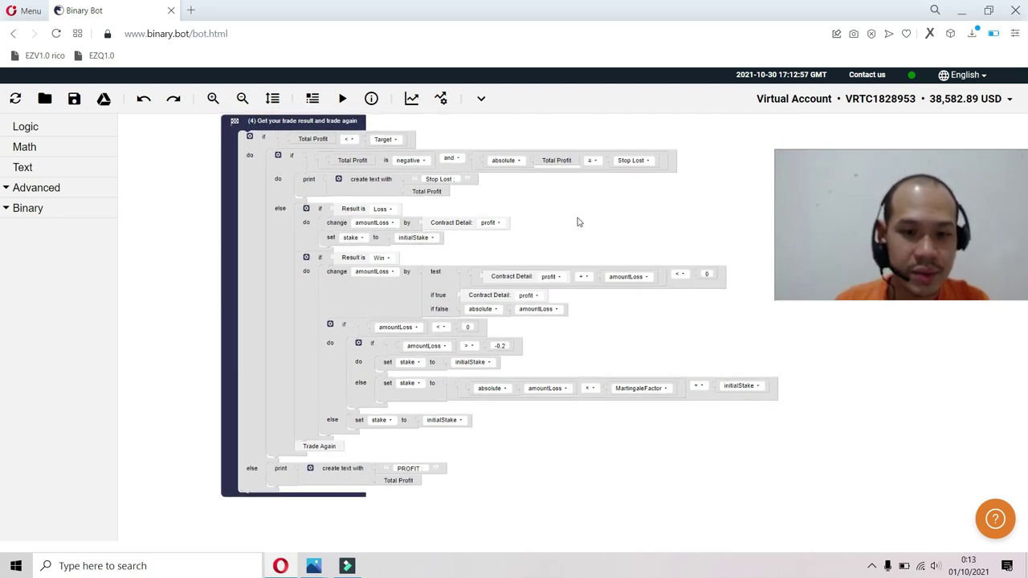
left_click(343, 211)
left_click(344, 259)
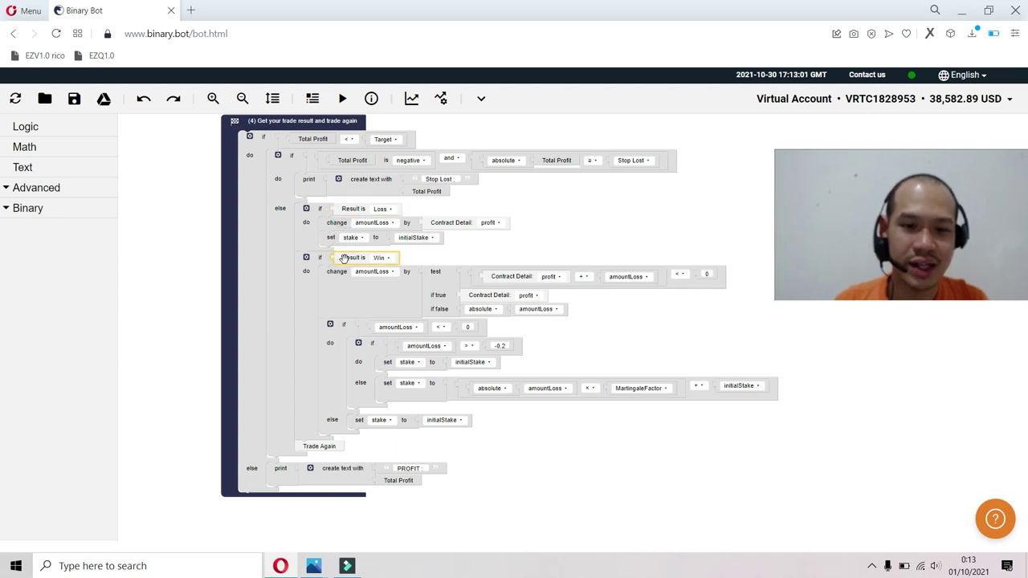
left_click(306, 208)
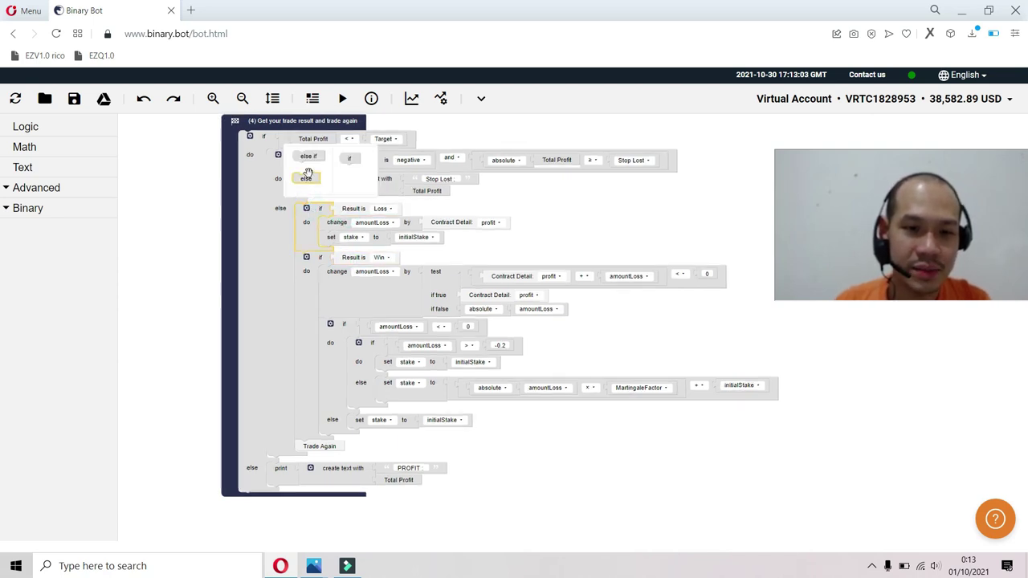
left_click_drag(306, 179, 351, 169)
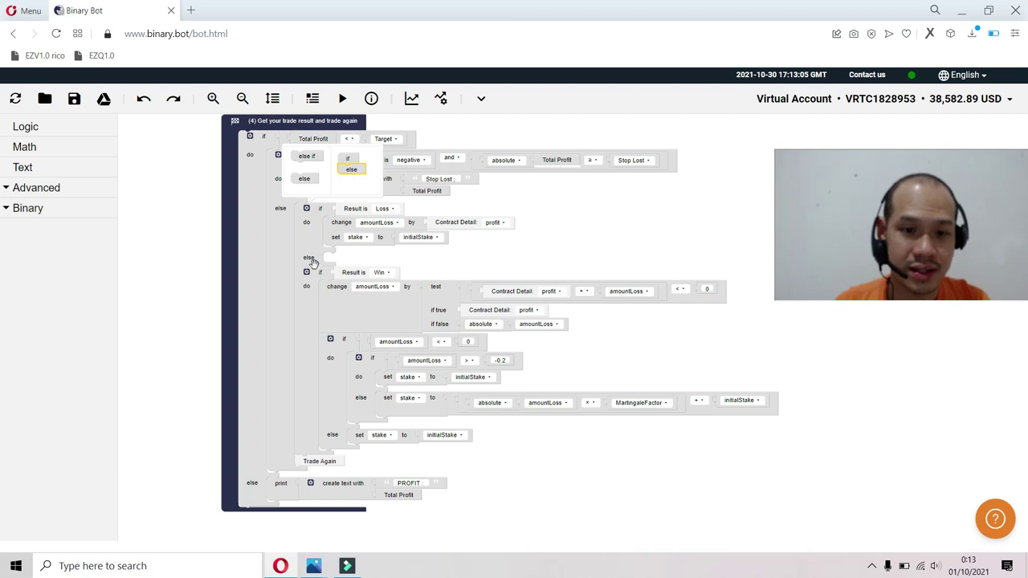
- Move the Result is Win block's contents into the new else branch and delete the emptied if block
left_click_drag(312, 271, 341, 272)
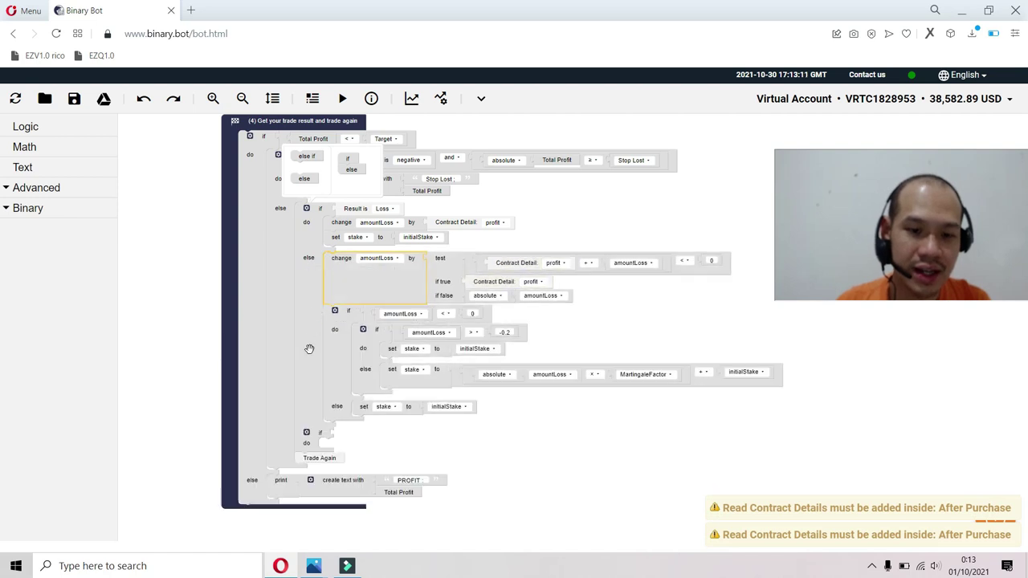
left_click(307, 434)
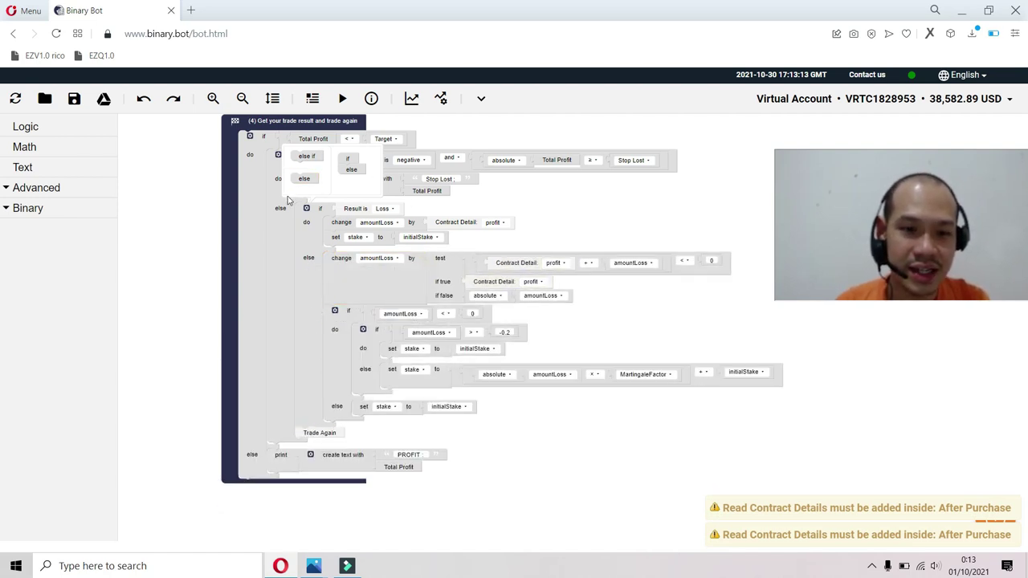
left_click(310, 212)
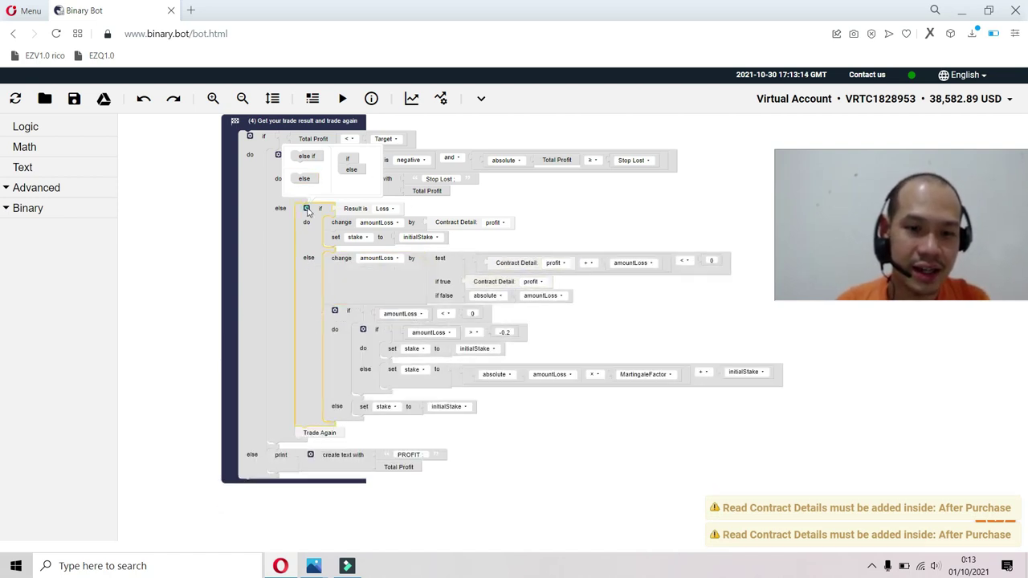
left_click(553, 222)
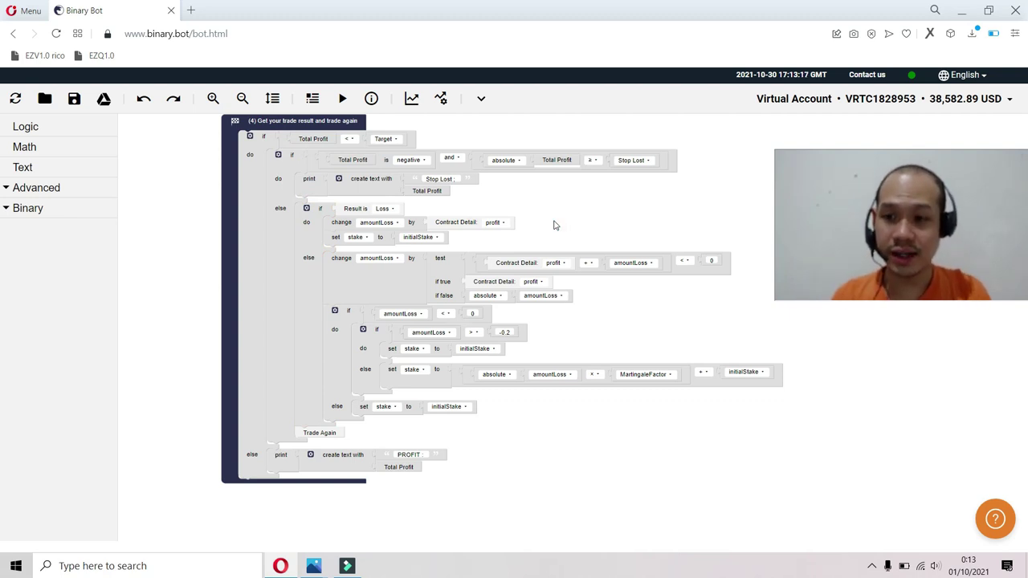
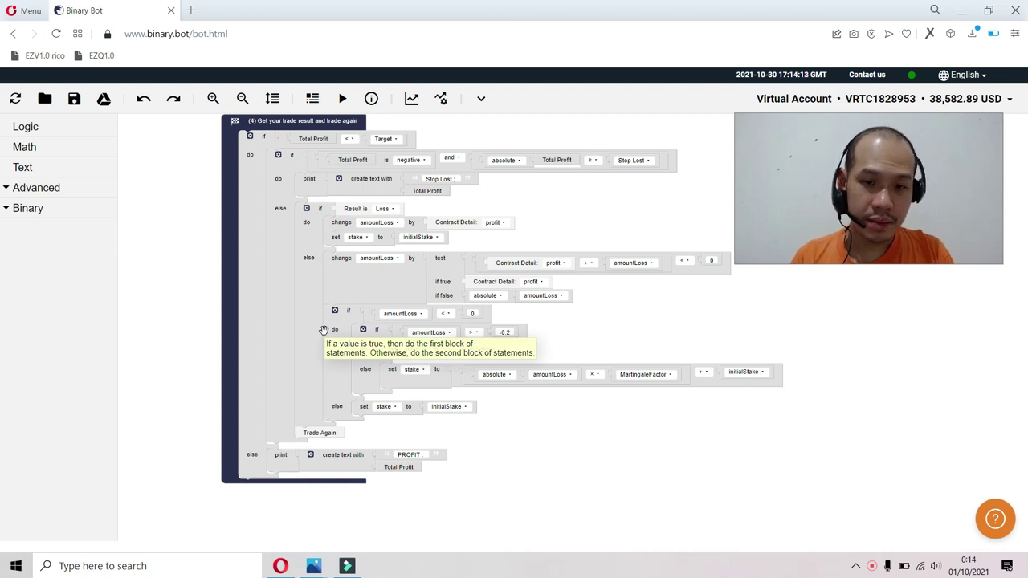
- Duplicate the amountLoss < 0 if block and place the copy in free space beside the original
left_click_drag(587, 341, 551, 279)
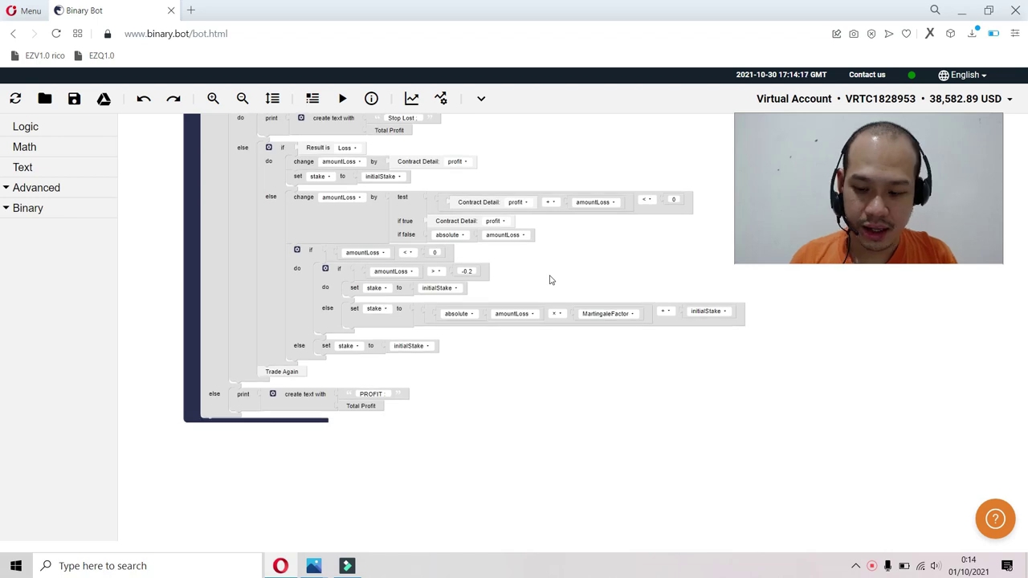
scroll(551, 280, "up", 2)
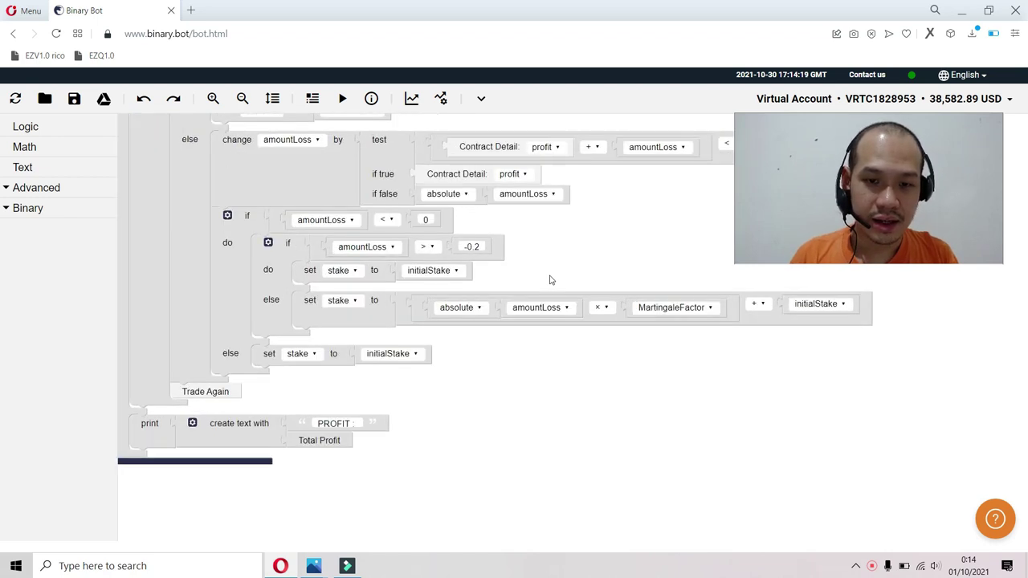
left_click_drag(551, 279, 564, 372)
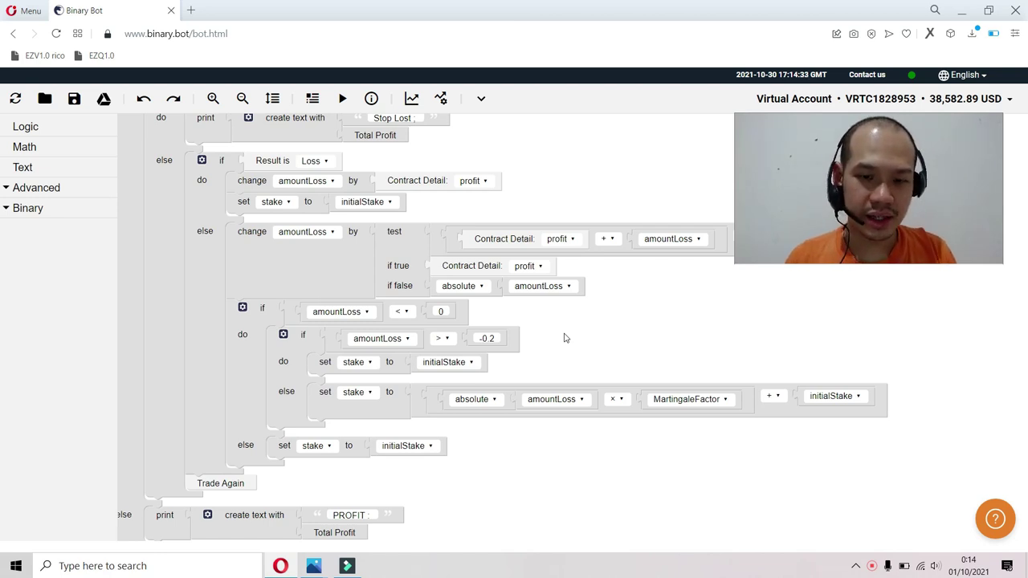
left_click(255, 346)
right_click(254, 346)
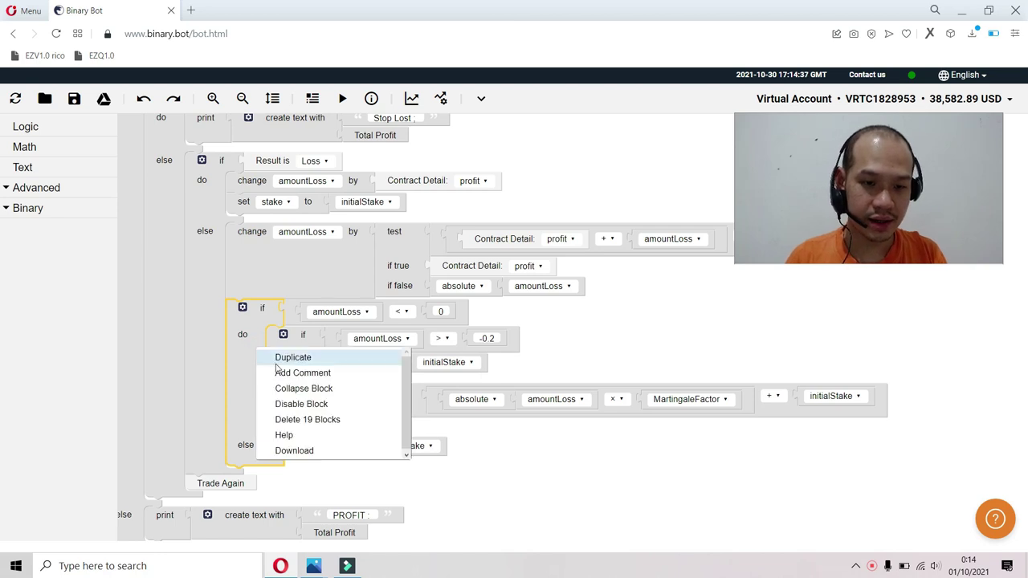
left_click(273, 361)
left_click_drag(265, 399, 613, 375)
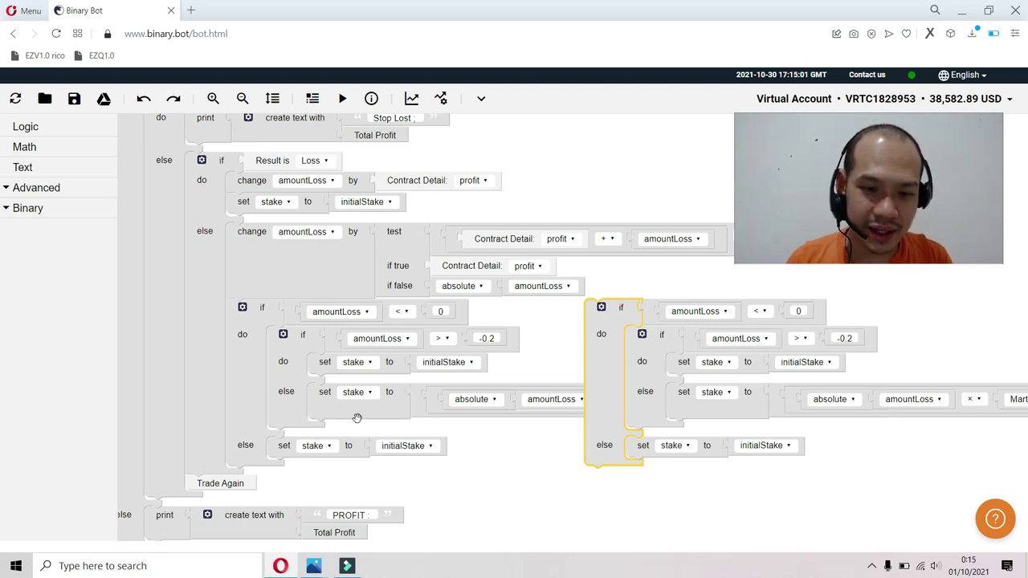
- Change the copied block's outer condition to amountLoss ≤ -0.2, reusing the -0.2 value from its inner condition
left_click(325, 363)
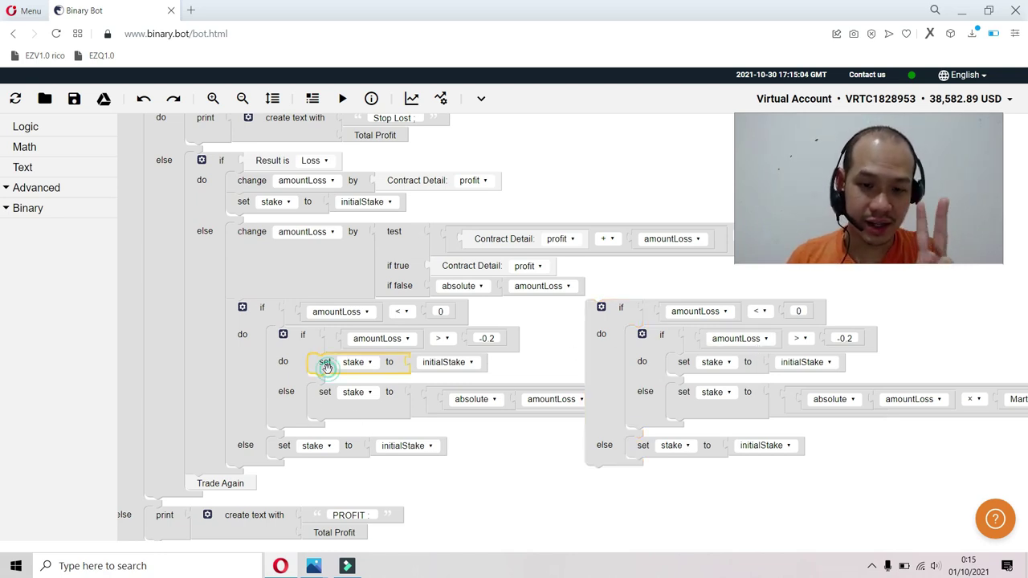
left_click(284, 447)
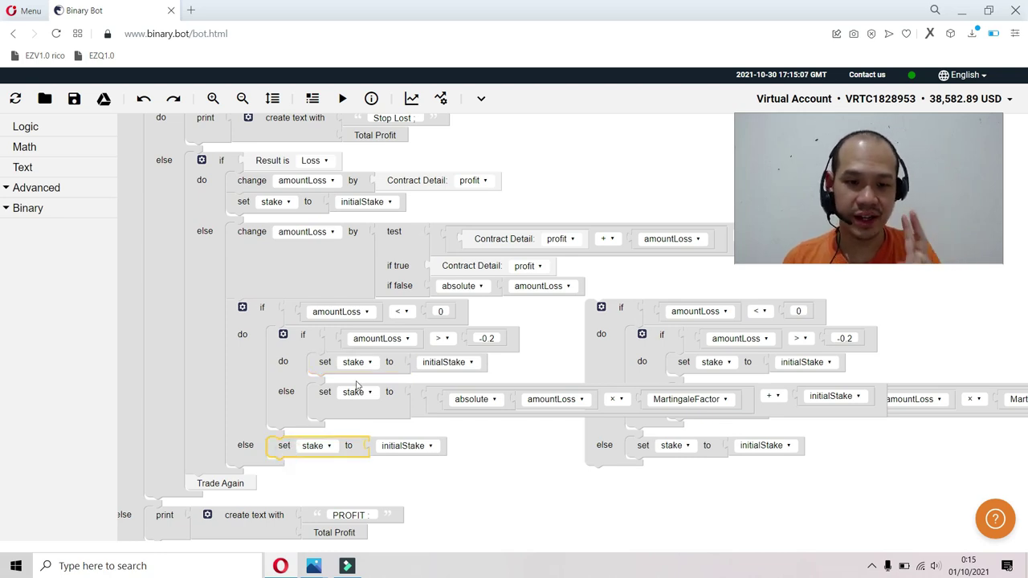
left_click(617, 322)
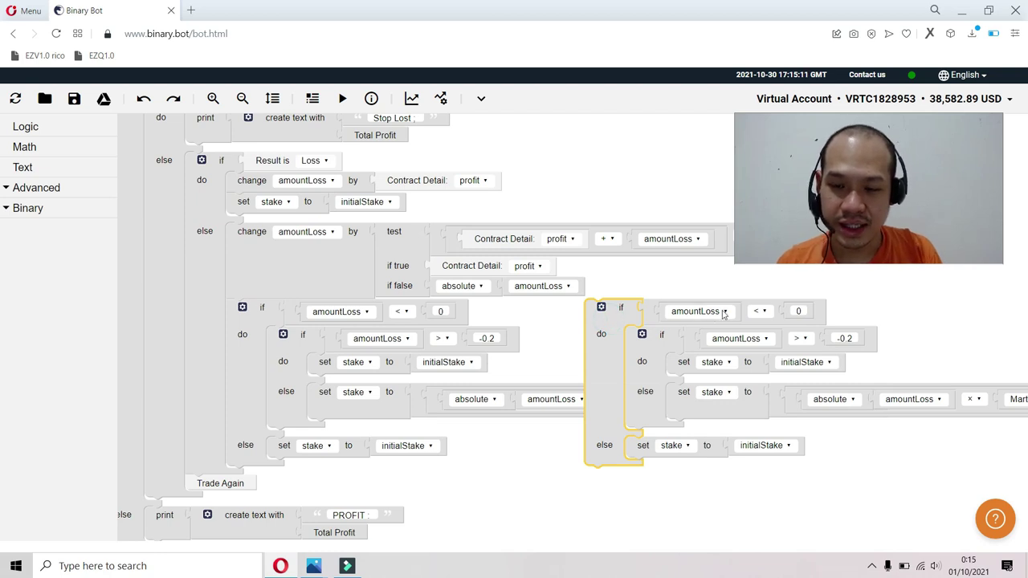
left_click(760, 315)
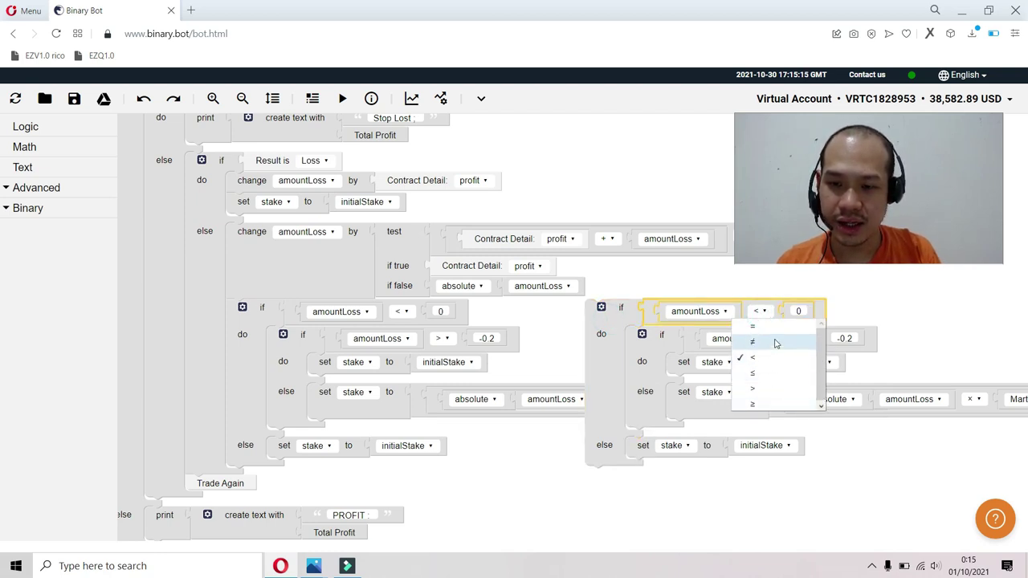
left_click(774, 377)
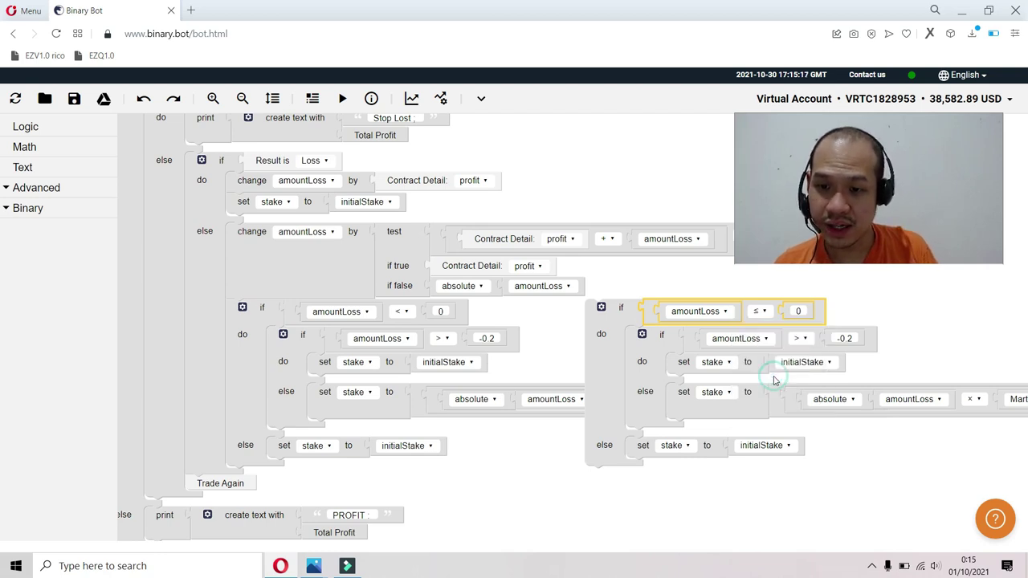
left_click(799, 311)
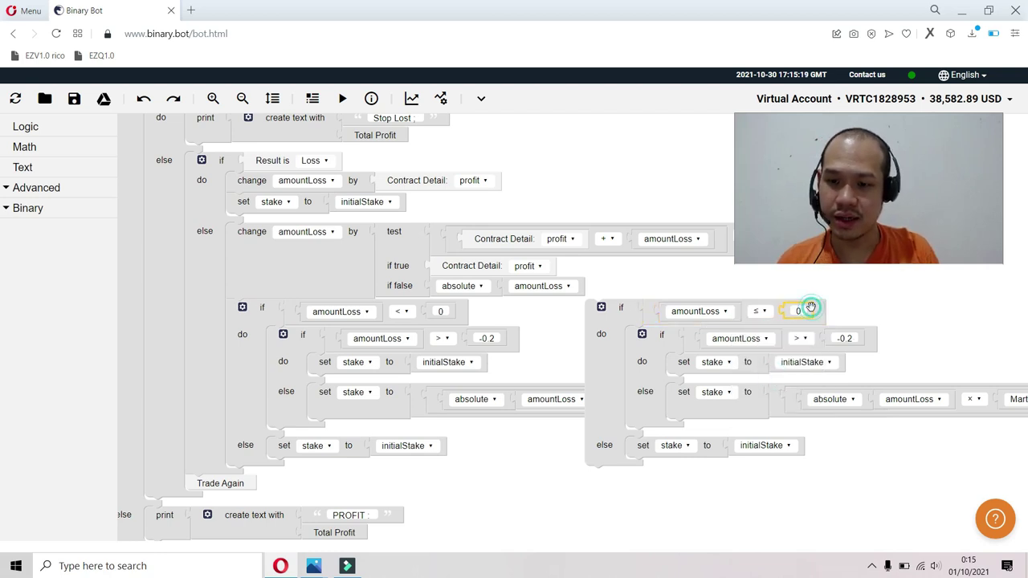
key("BackSpace")
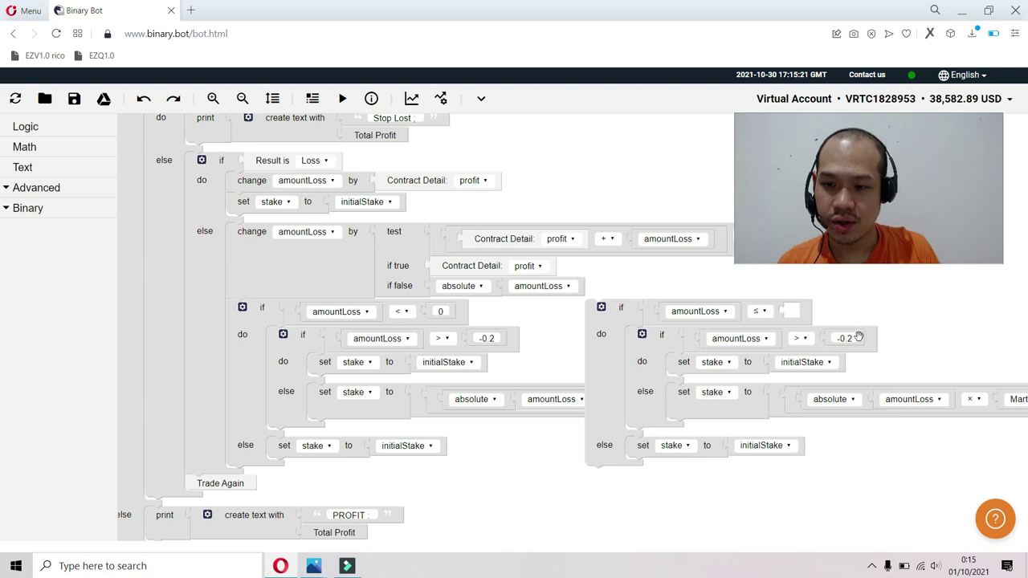
left_click_drag(860, 339, 817, 314)
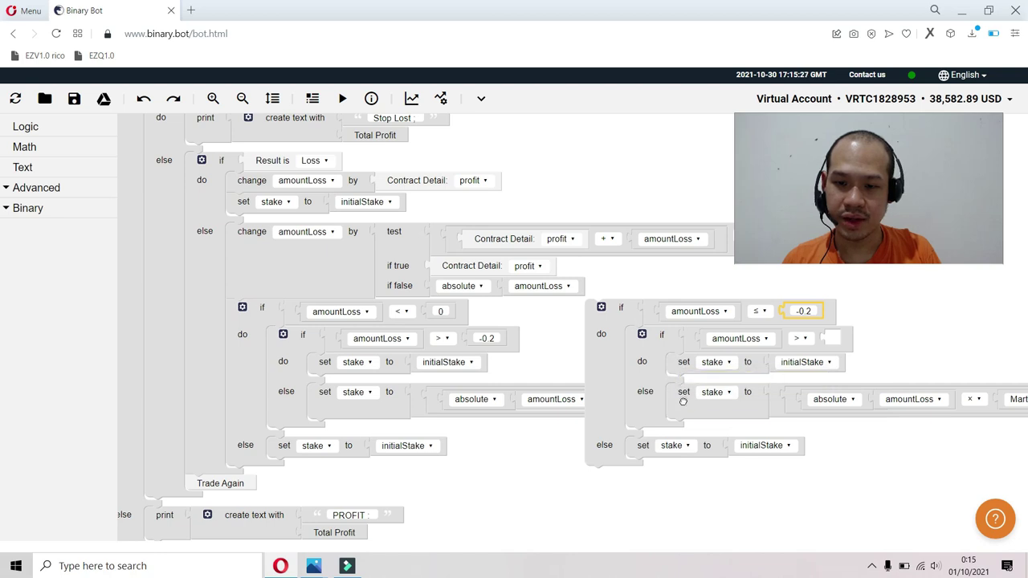
- Replace the copy's inner if block with its MartingaleFactor set stake block, placed directly in the outer do branch
left_click_drag(683, 393, 897, 337)
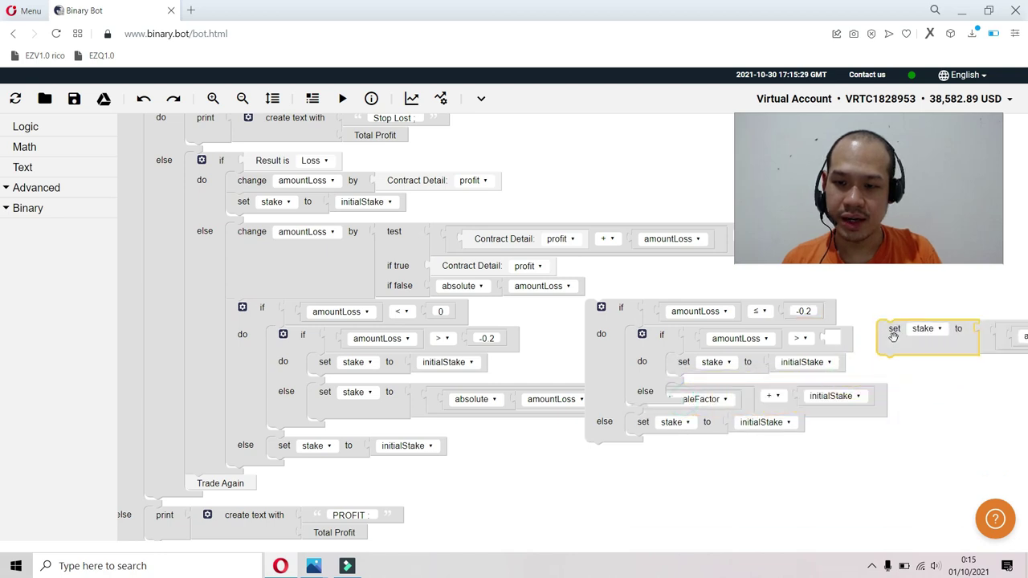
left_click(653, 363)
key("Delete")
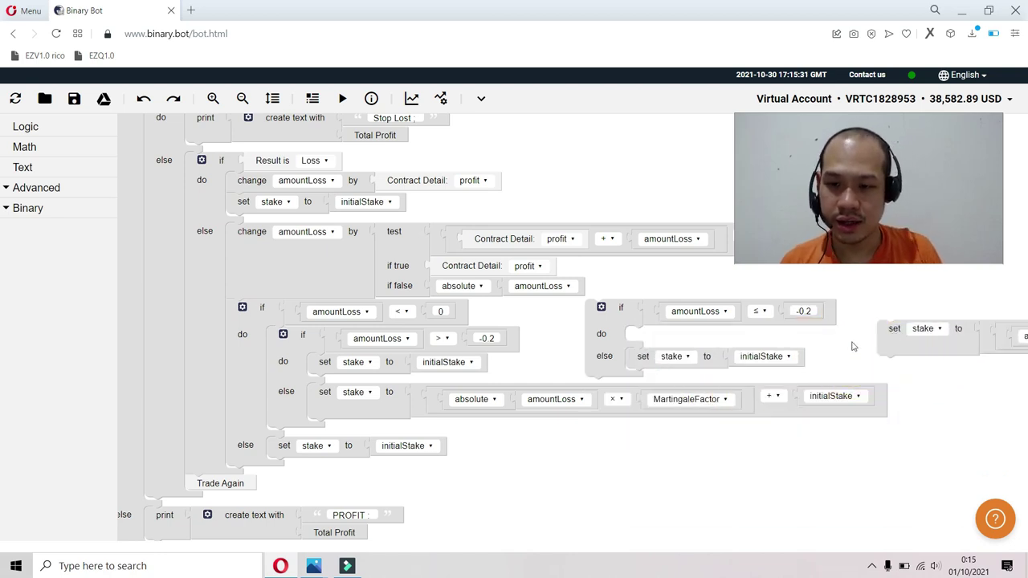
left_click_drag(892, 346, 631, 358)
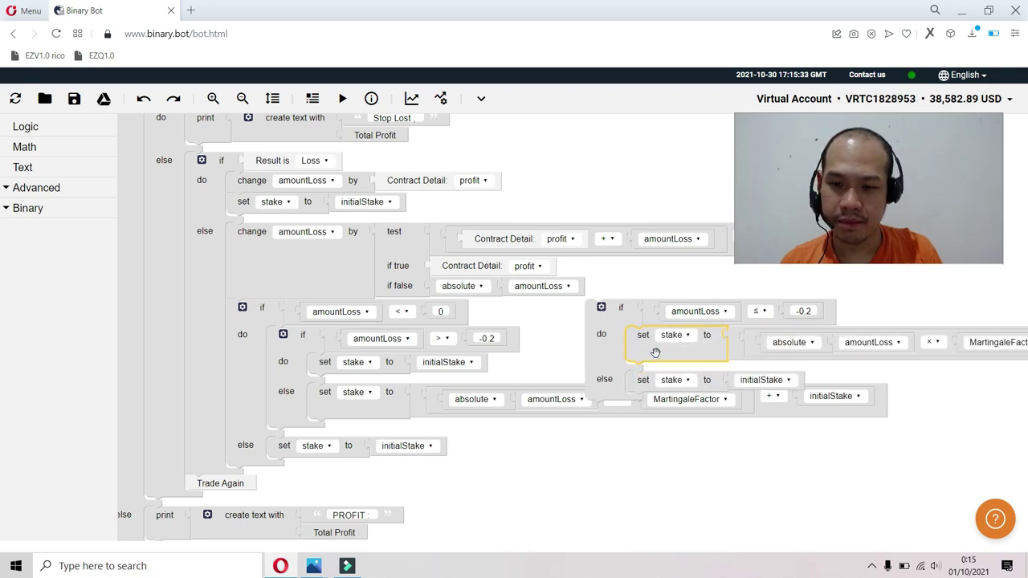
left_click(592, 332)
left_click_drag(592, 332, 598, 310)
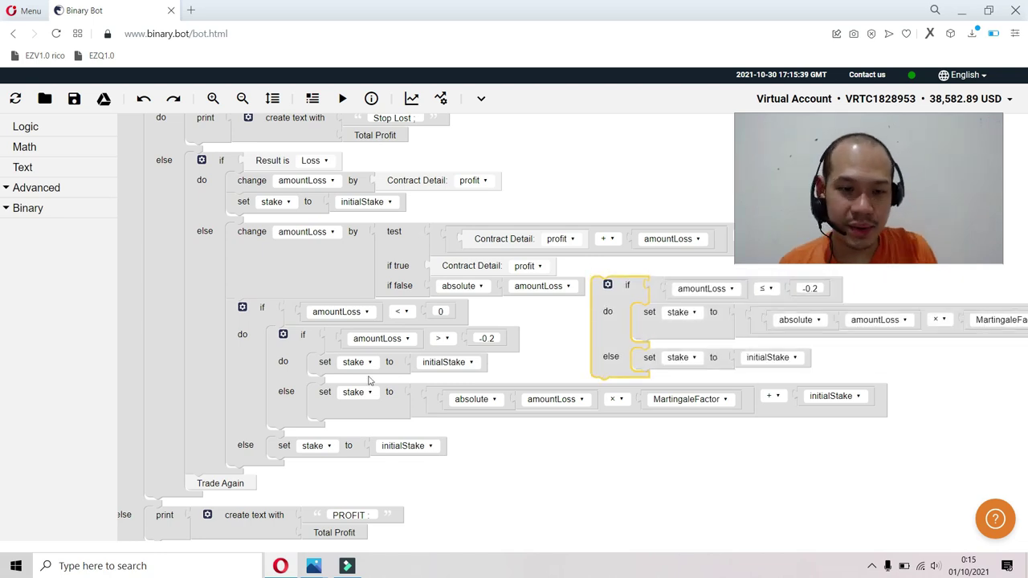
- Compare the original nested amountLoss conditions with the simplified amountLoss ≤ -0.2 copy, branch by branch
left_click_drag(539, 369, 533, 344)
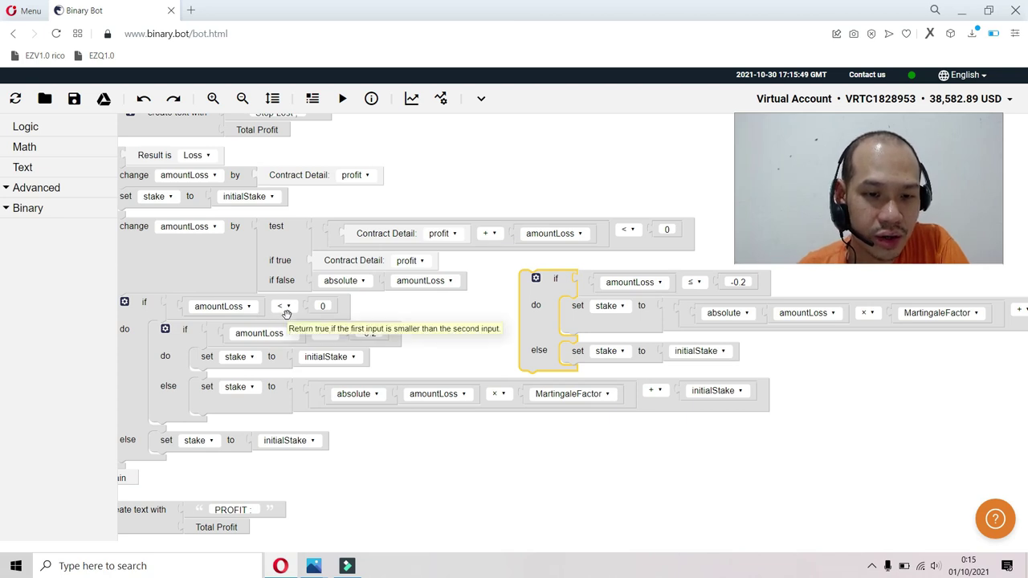
left_click(184, 447)
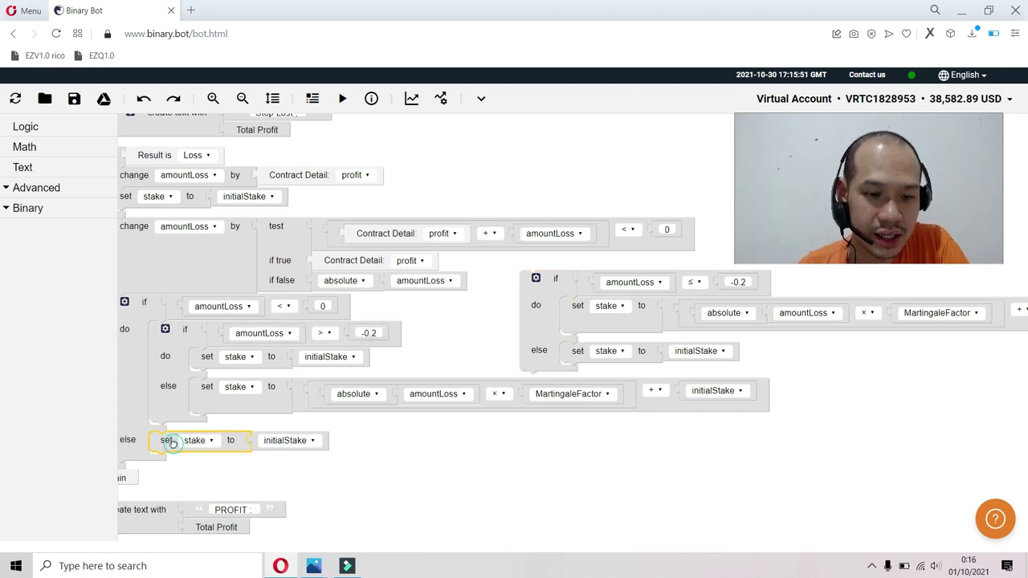
left_click(587, 290)
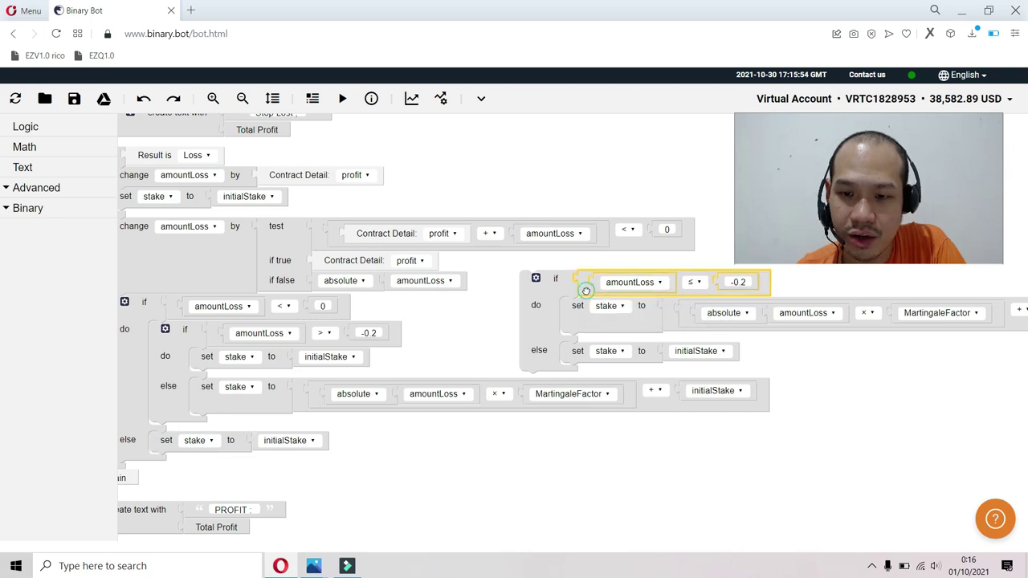
left_click(651, 258)
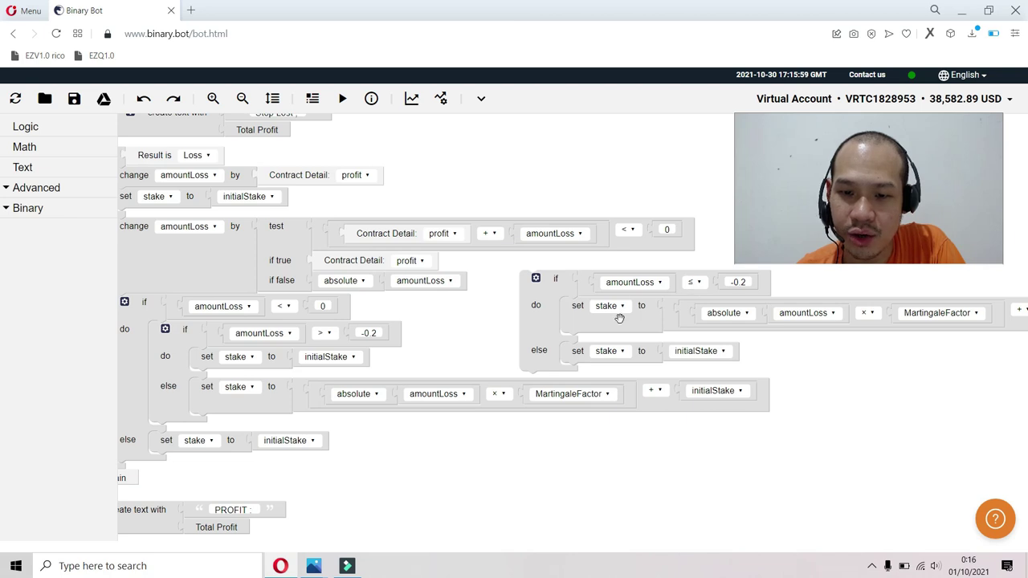
left_click(574, 353)
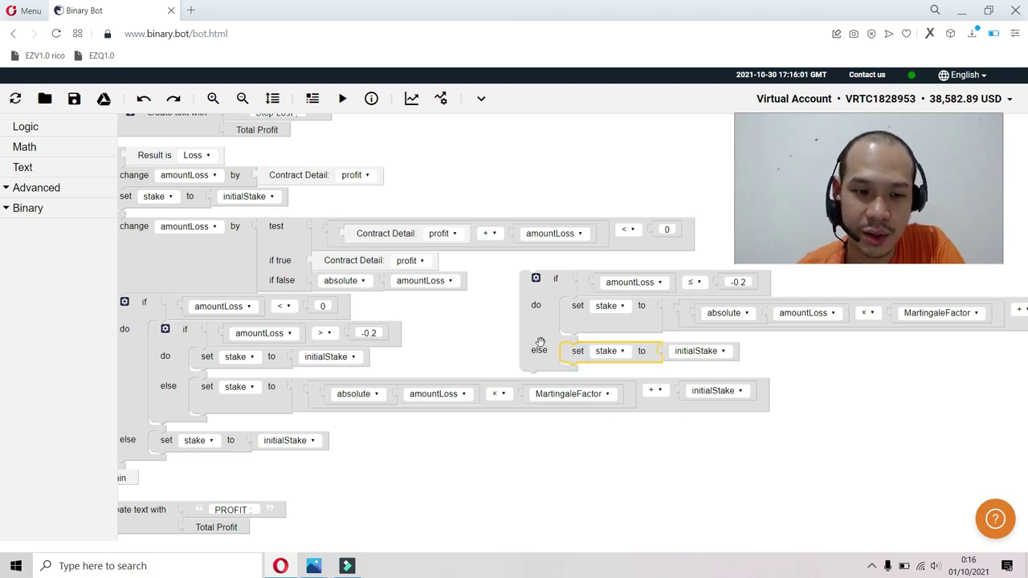
left_click(193, 331)
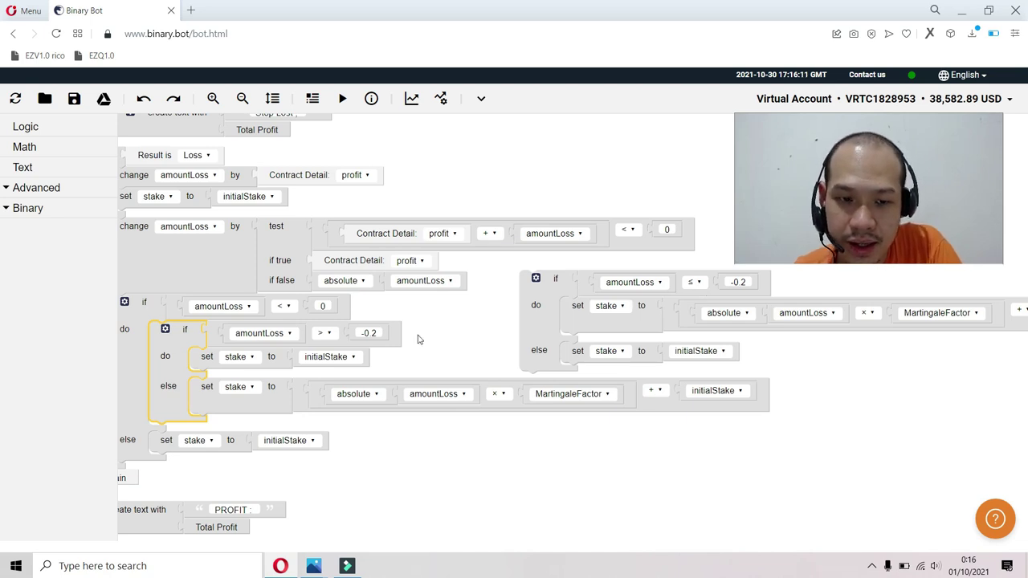
left_click(271, 358)
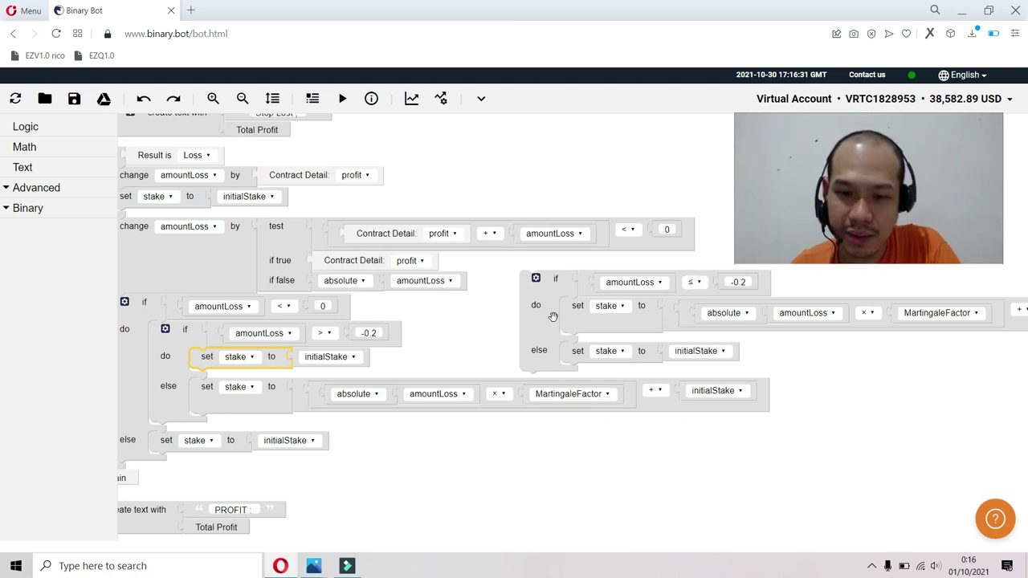
left_click(571, 347)
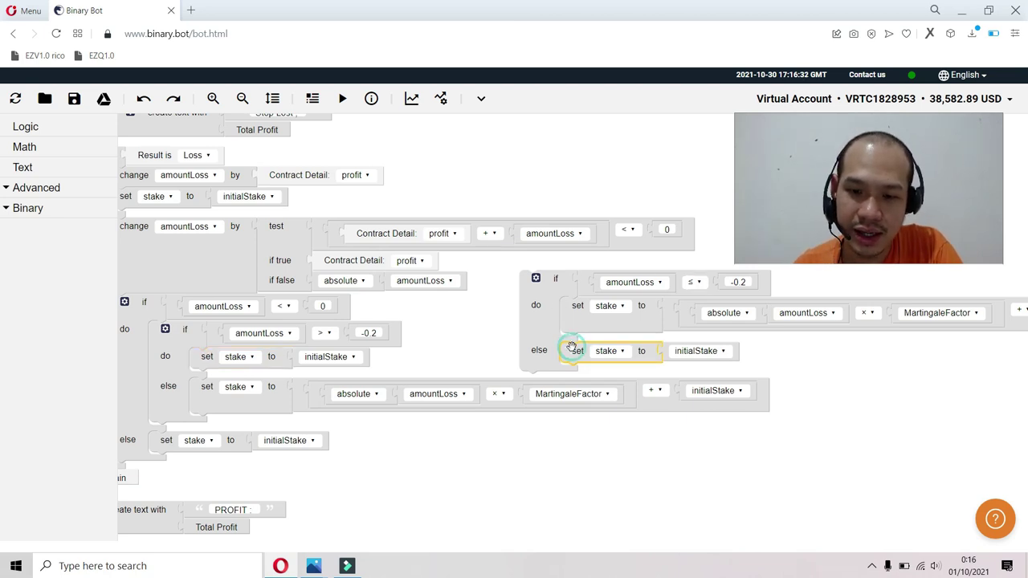
- Match the initialStake and MartingaleFactor stake branches of the nested if block against the same branches in the simplified copy
left_click(271, 358)
left_click(570, 355)
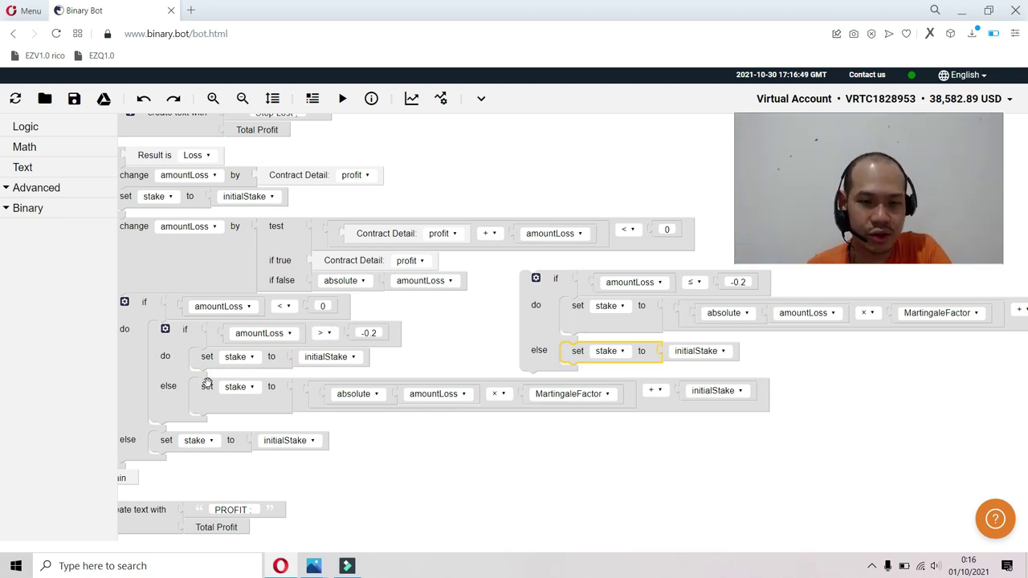
left_click(281, 404)
left_click(618, 322)
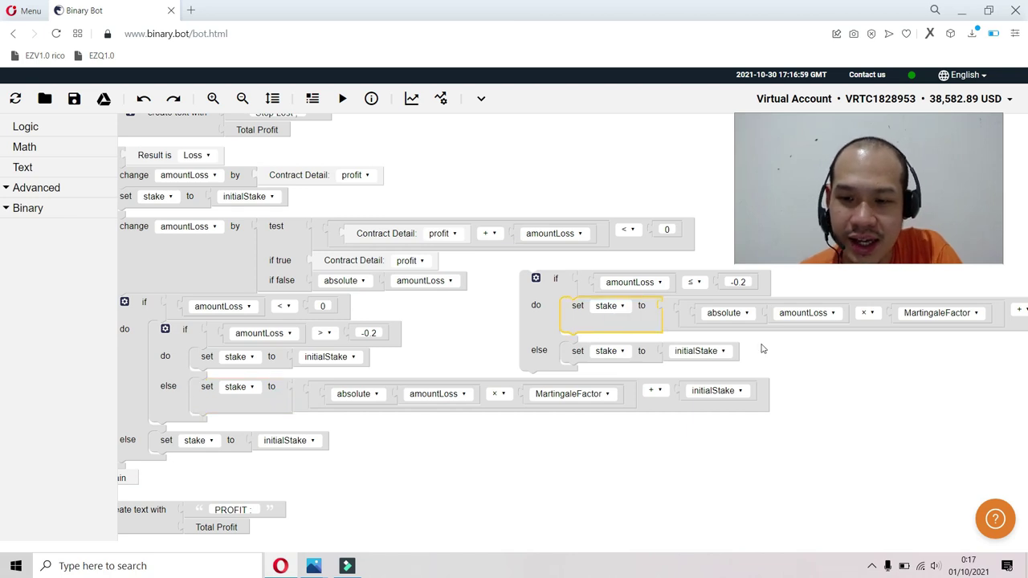
left_click(842, 341)
left_click_drag(676, 439, 730, 438)
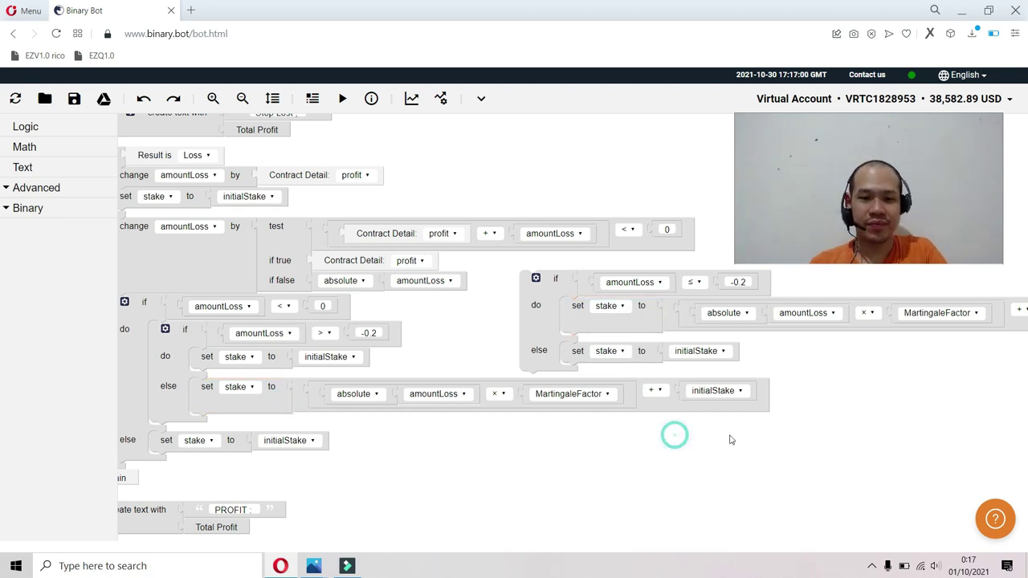
- Replace the nested amountLoss < 0 if block in the trade result section with the simplified amountLoss ≤ -0.2 if/else block
left_click(232, 354)
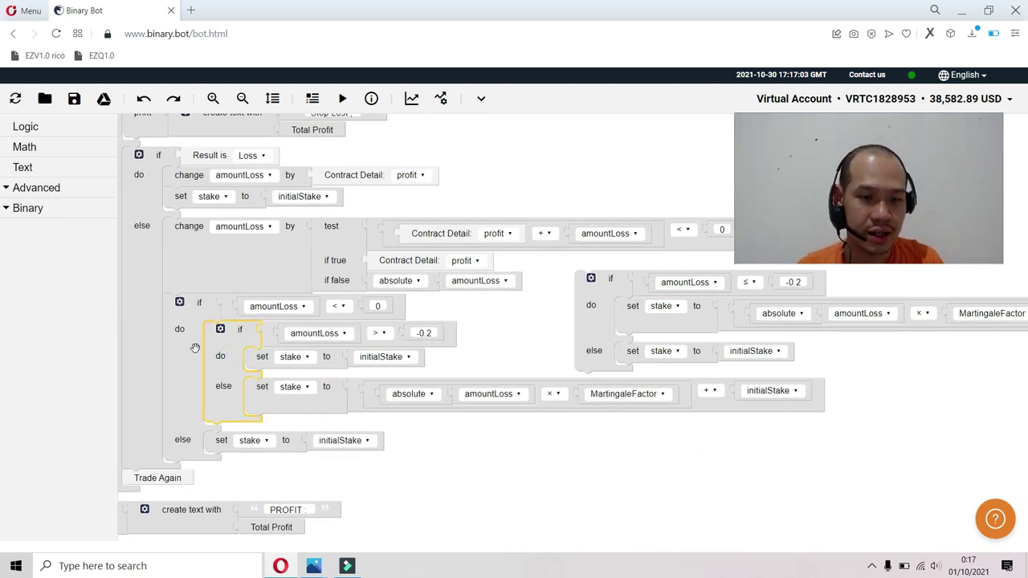
left_click(192, 347)
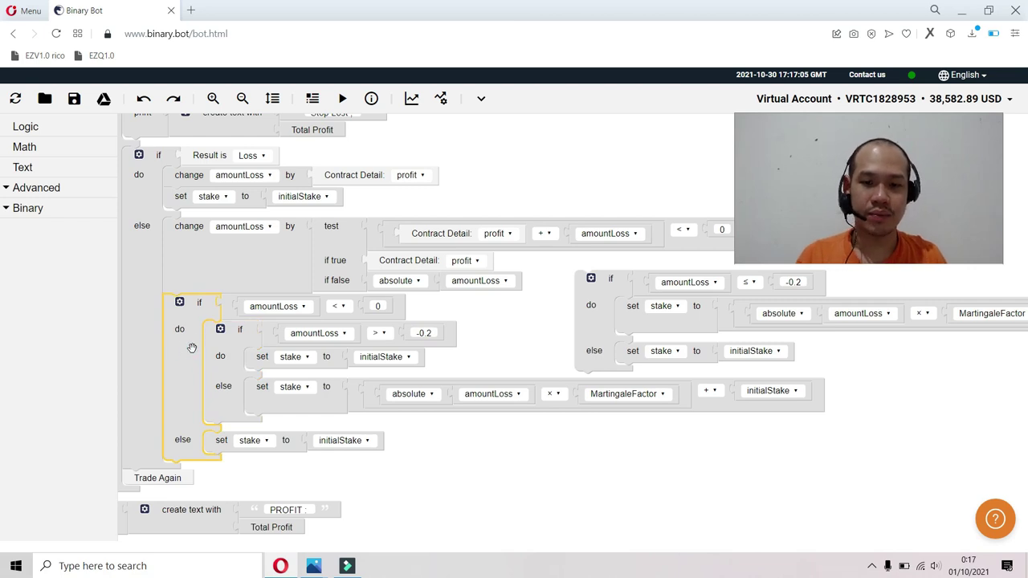
left_click_drag(592, 324, 616, 325)
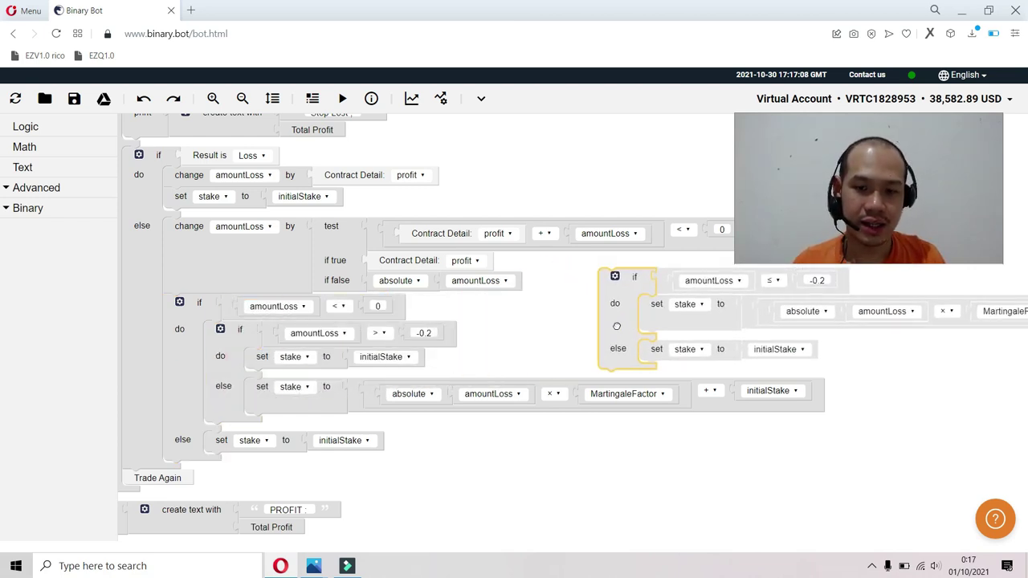
left_click(193, 332)
key("Delete")
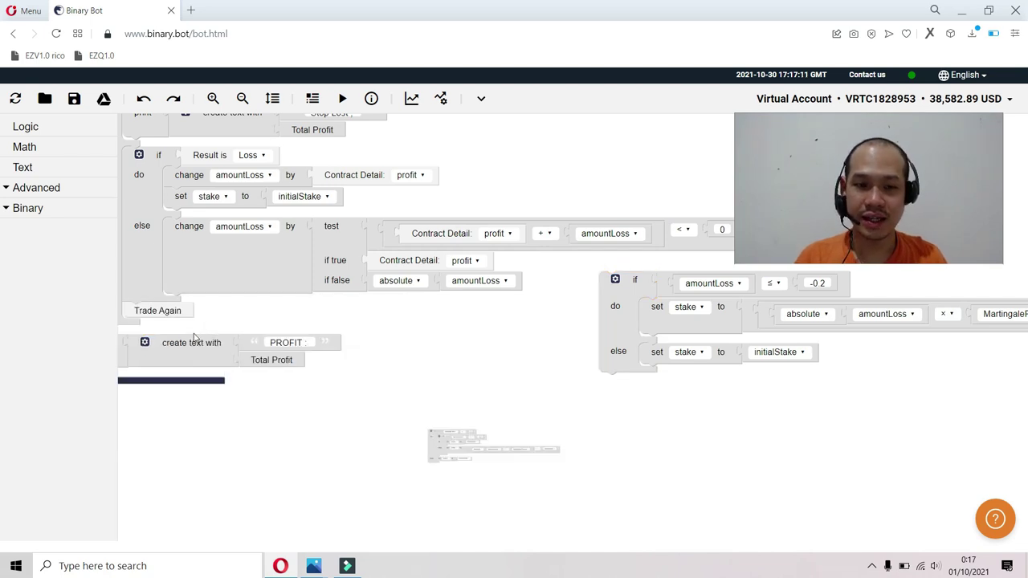
left_click_drag(621, 311, 186, 339)
left_click(464, 403)
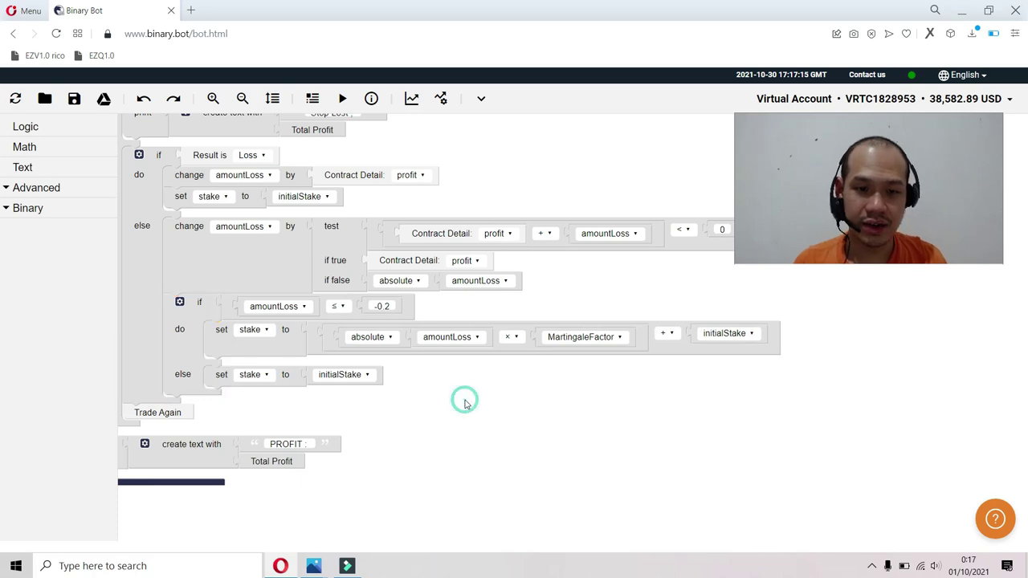
- Move the disabled Last Digit if/else block aside and delete the separate Last Digit ≥ 3 and ≤ 2 if blocks from the purchase section
left_click_drag(551, 413, 635, 455)
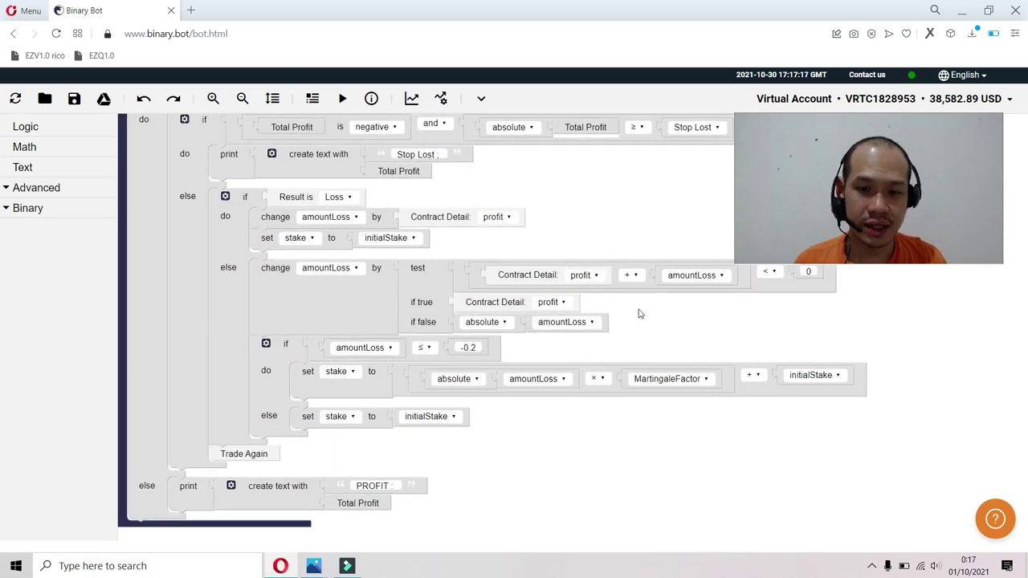
left_click_drag(670, 319, 668, 384)
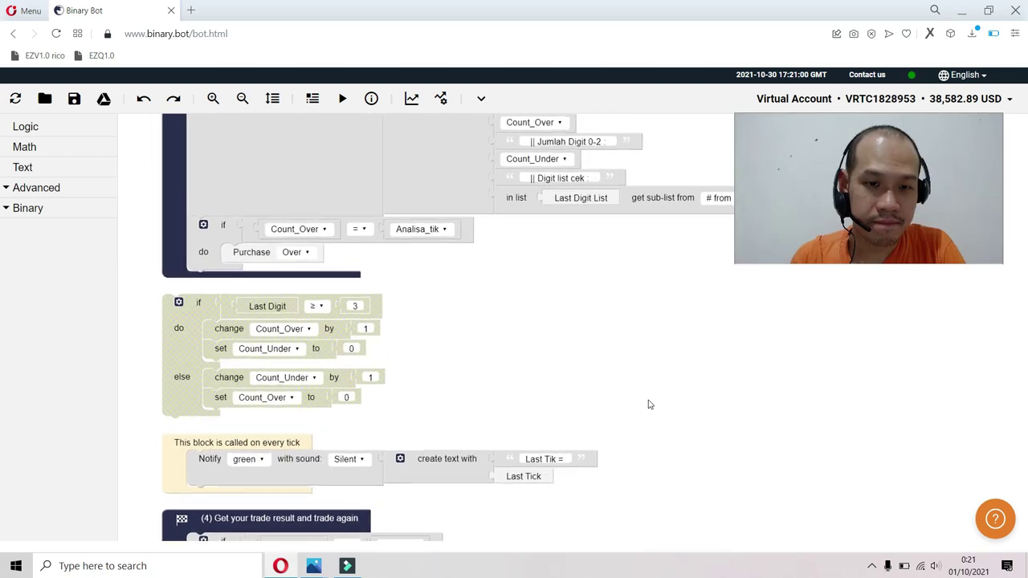
scroll(627, 412, "up", 3)
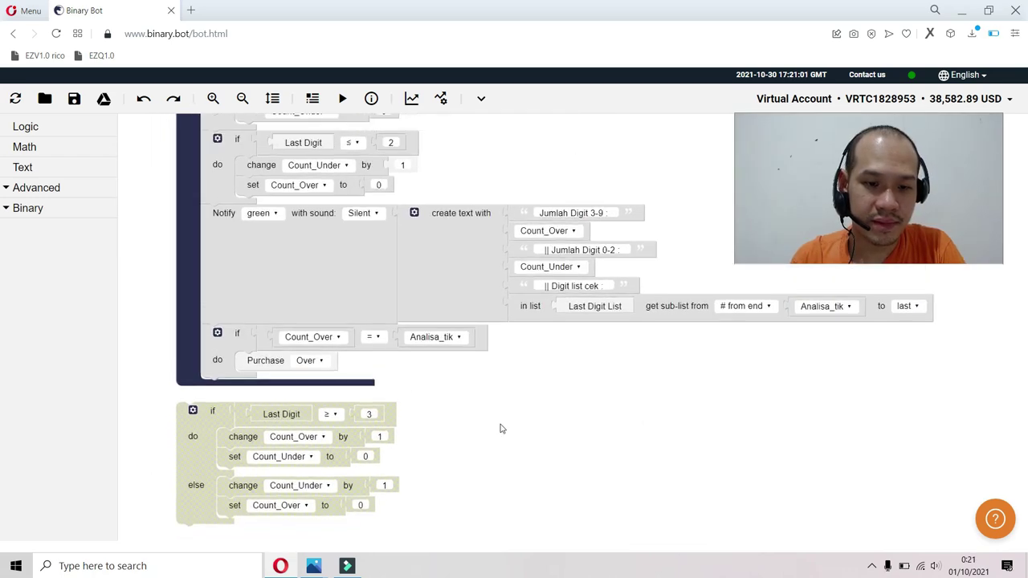
left_click_drag(184, 444, 513, 167)
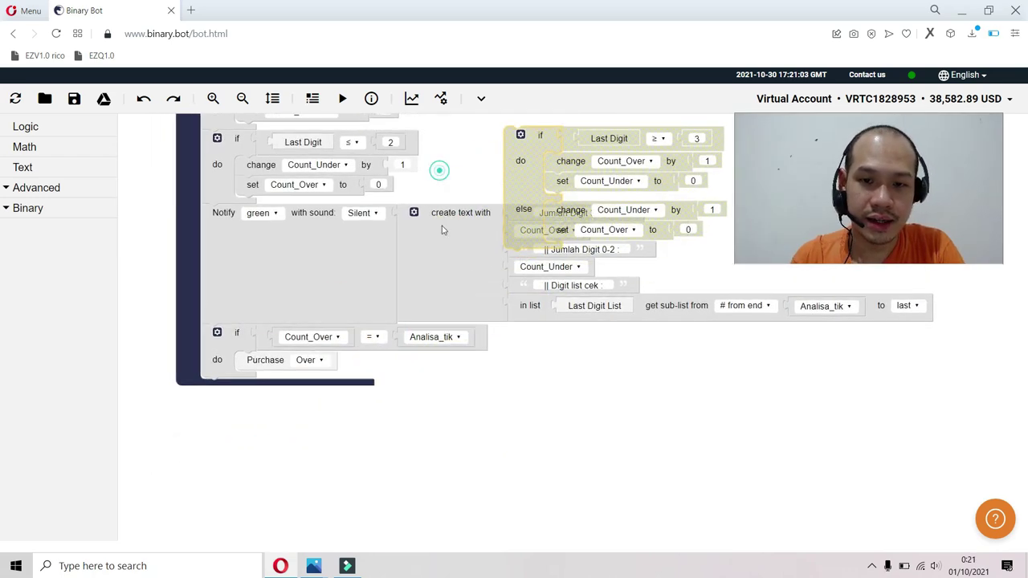
scroll(440, 332, "up", 4)
left_click(229, 246)
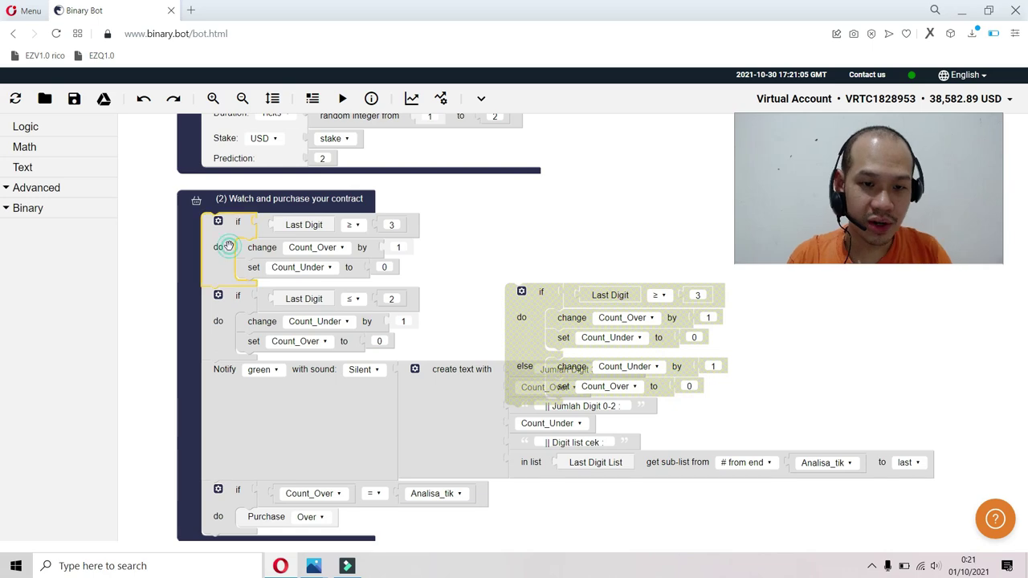
key("Delete")
left_click(228, 246)
key("Delete")
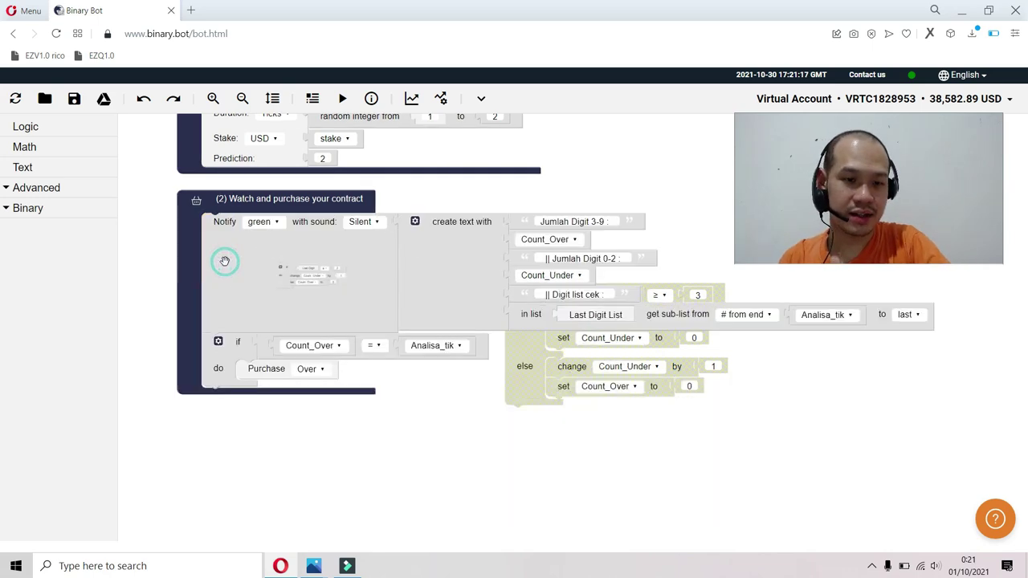
- Insert and enable the Last Digit ≥ 3 if/else block at the start of the purchase section, and realign the workspace blocks
left_click_drag(514, 353, 217, 281)
right_click(207, 237)
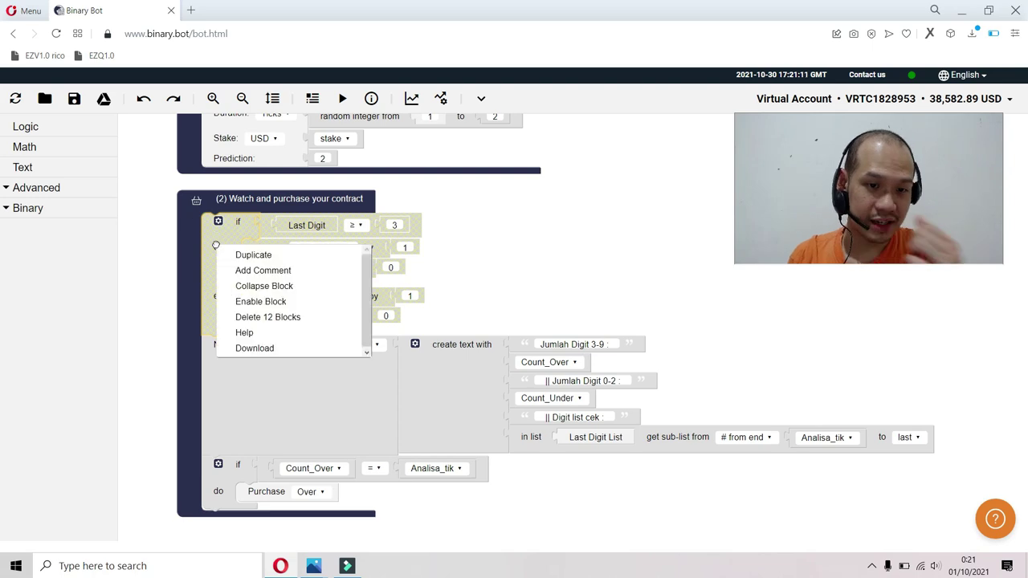
left_click(286, 299)
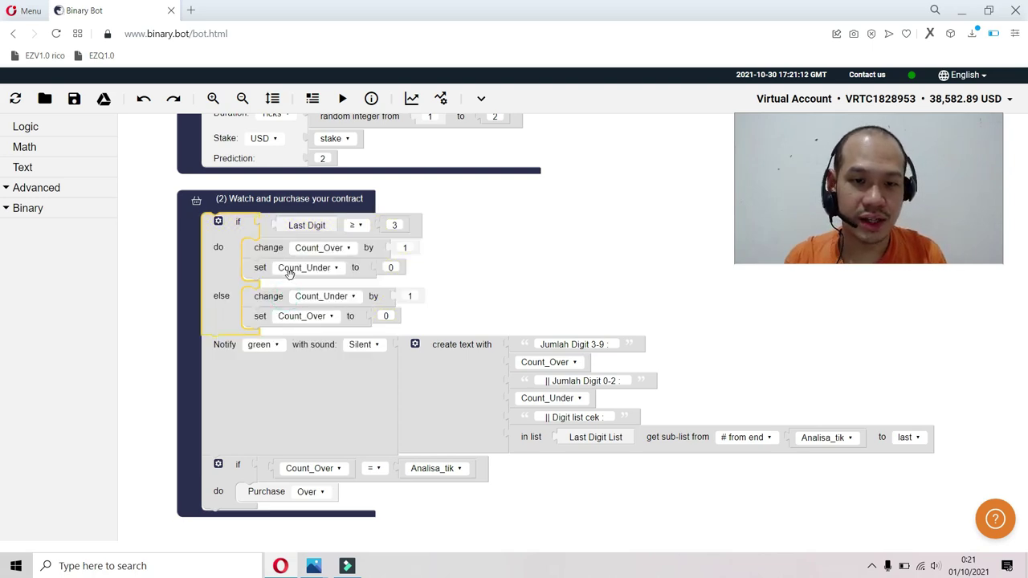
left_click(272, 98)
left_click(558, 286)
- Review the run-once variables, the trade options and the merged Last Digit counter at the start of the purchase section
left_click_drag(558, 286, 572, 218)
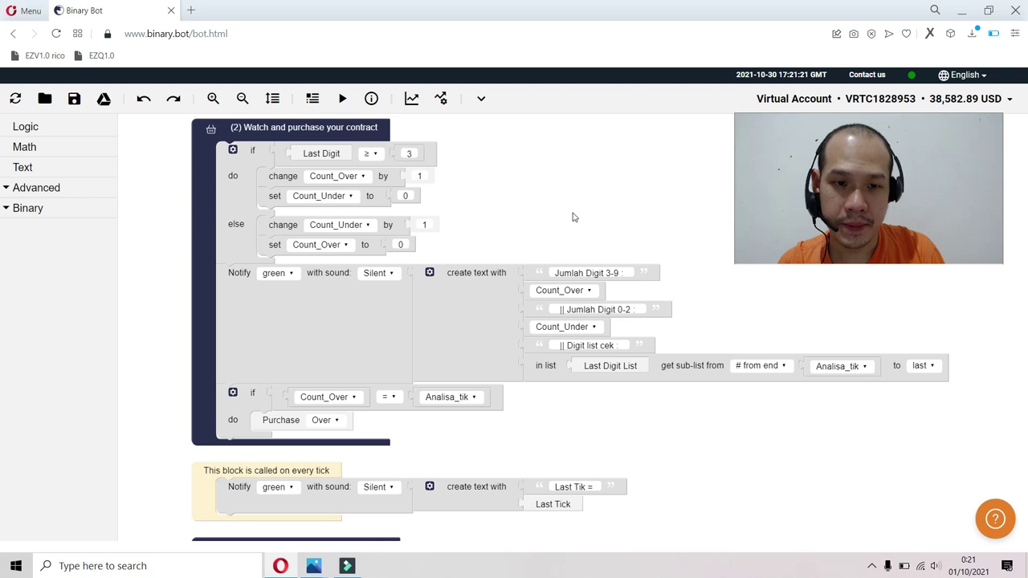
left_click_drag(573, 217, 567, 543)
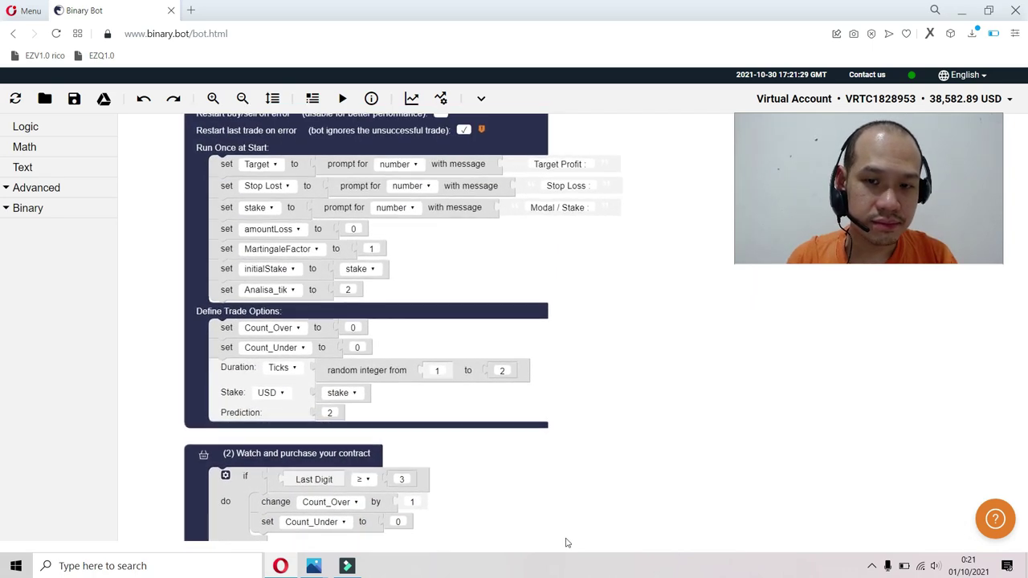
left_click_drag(638, 271, 633, 305)
left_click_drag(648, 353, 677, 361)
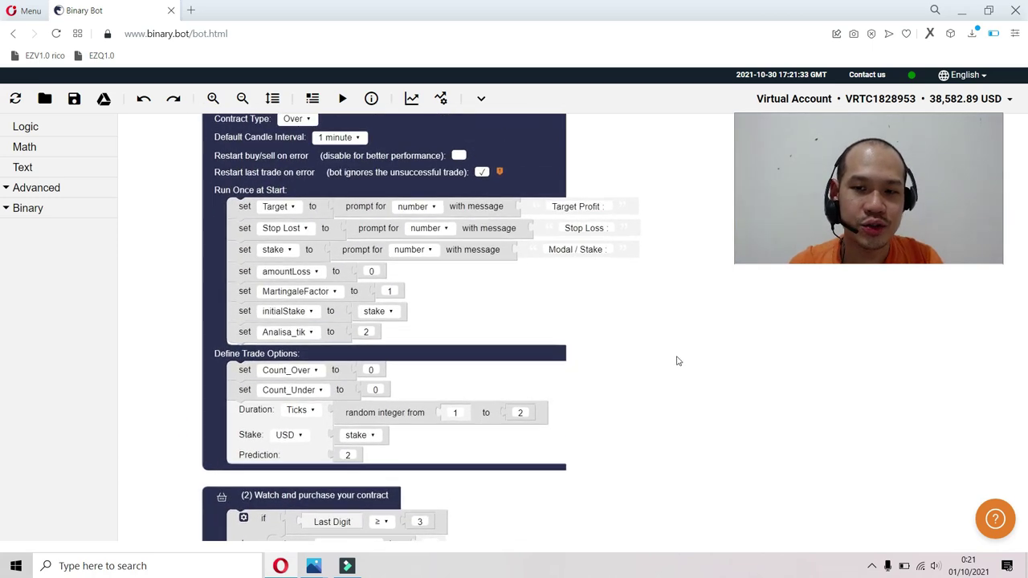
left_click_drag(688, 407, 696, 322)
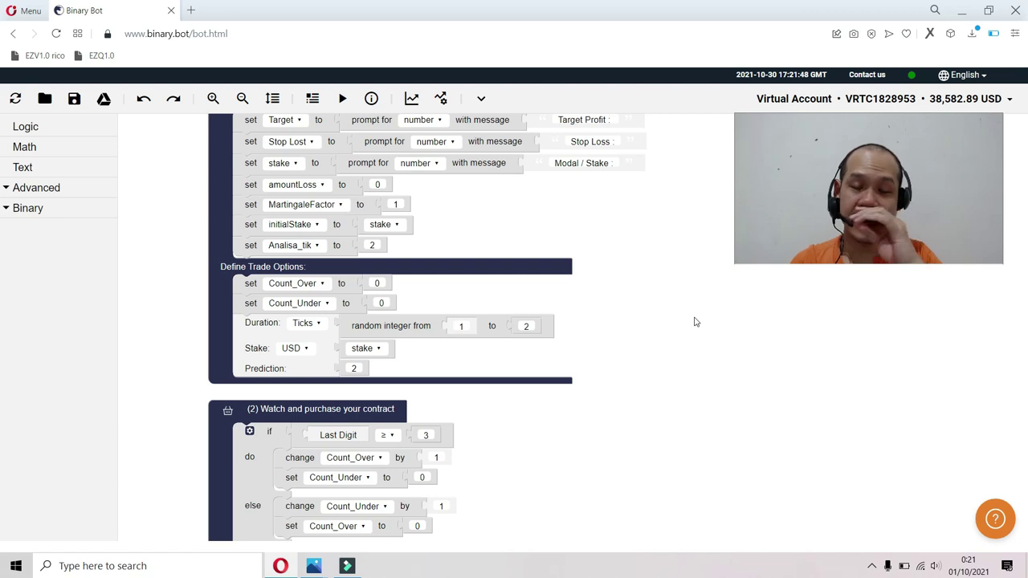
left_click_drag(701, 380, 705, 317)
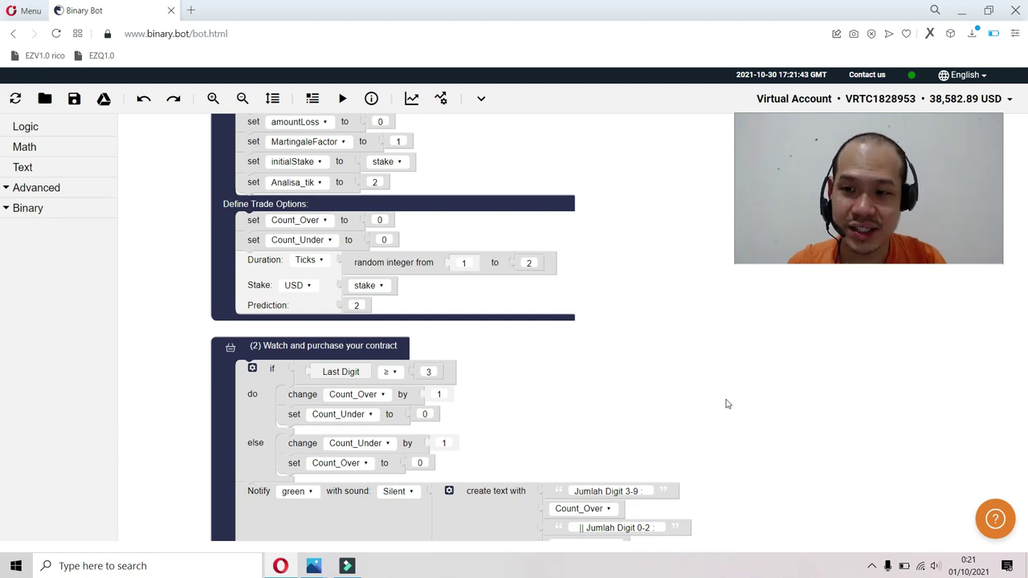
left_click_drag(741, 422, 741, 374)
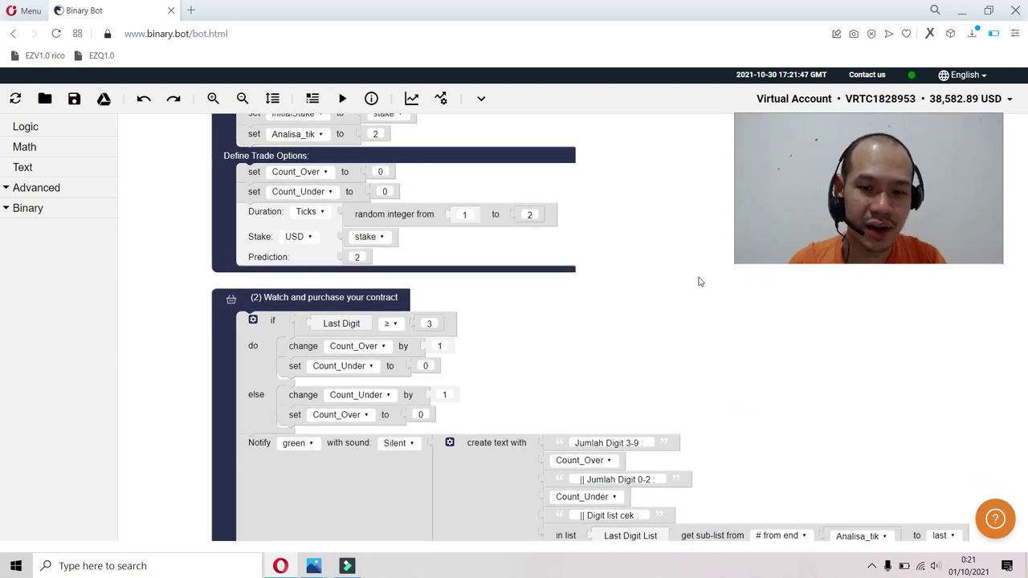
- Review the notification, the Count_Over purchase condition and the stake logic in the trade result section
left_click_drag(683, 339, 678, 194)
left_click_drag(681, 243, 681, 160)
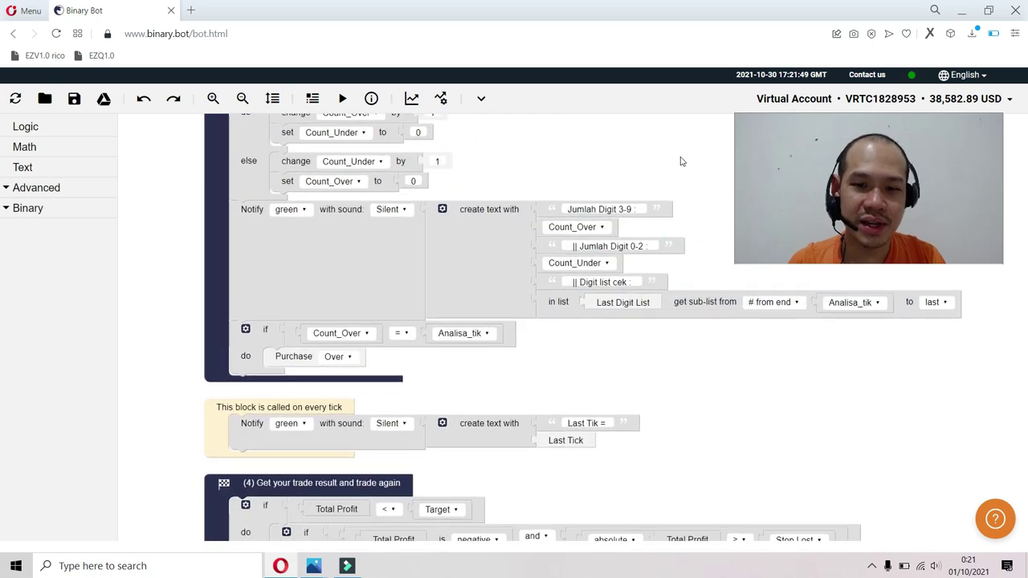
left_click_drag(684, 369, 685, 225)
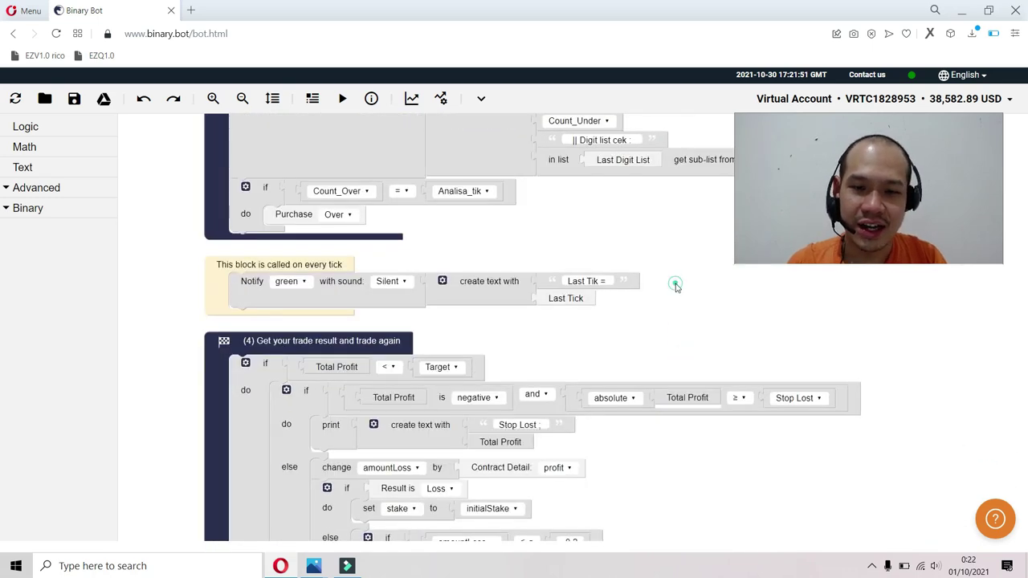
left_click_drag(674, 285, 677, 179)
left_click_drag(664, 223, 661, 181)
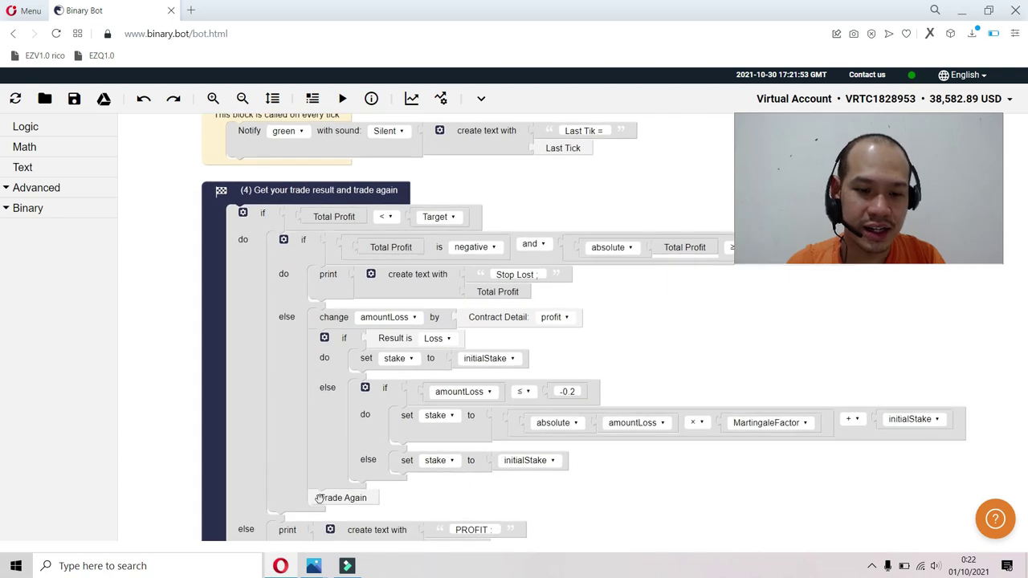
mouse_move(323, 570)
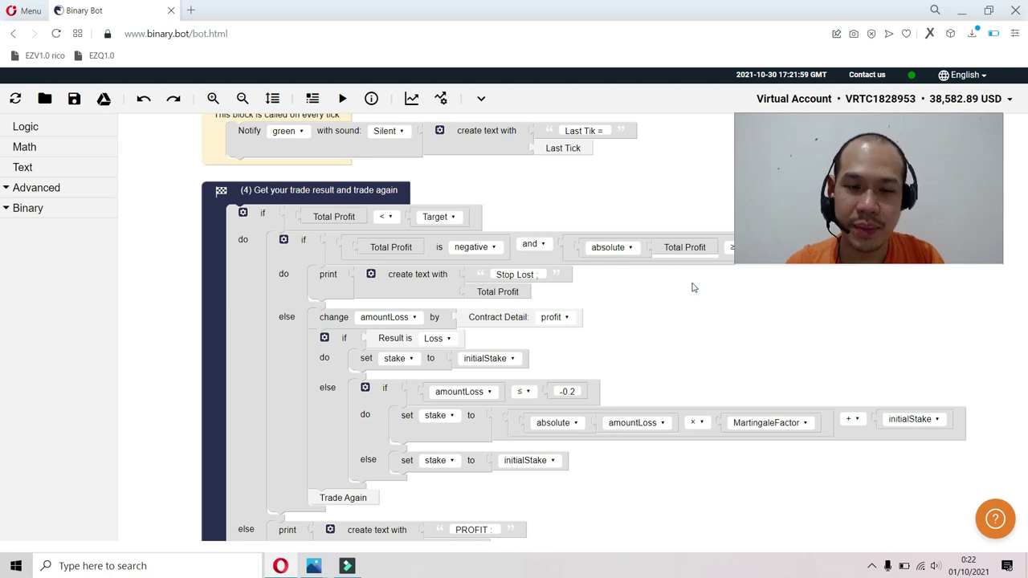
left_click_drag(695, 333, 683, 381)
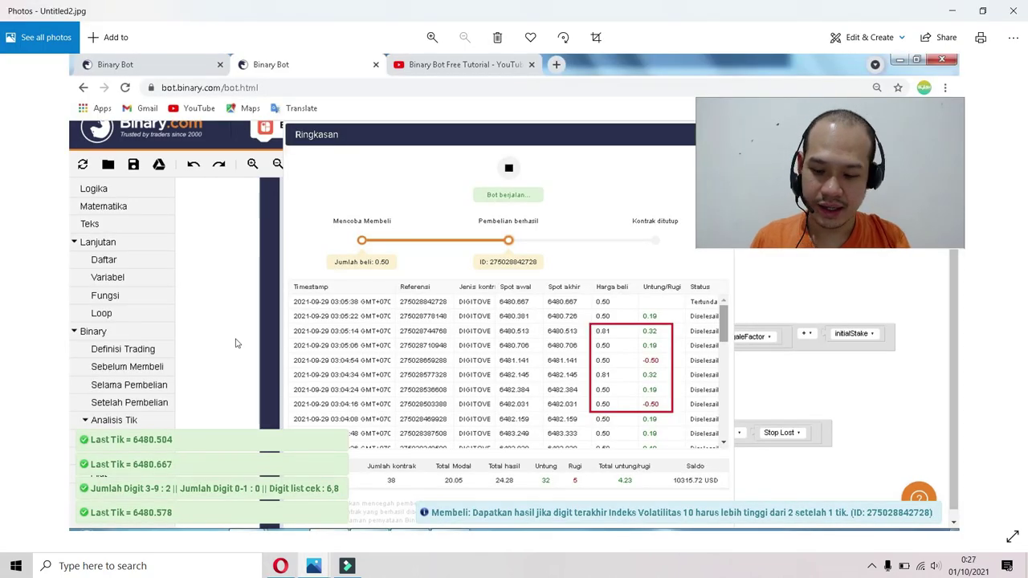
- In Photos, enlarge the trade summary screenshot to examine the buy prices and profit/loss of the boxed trades
key("ctrl+plus")
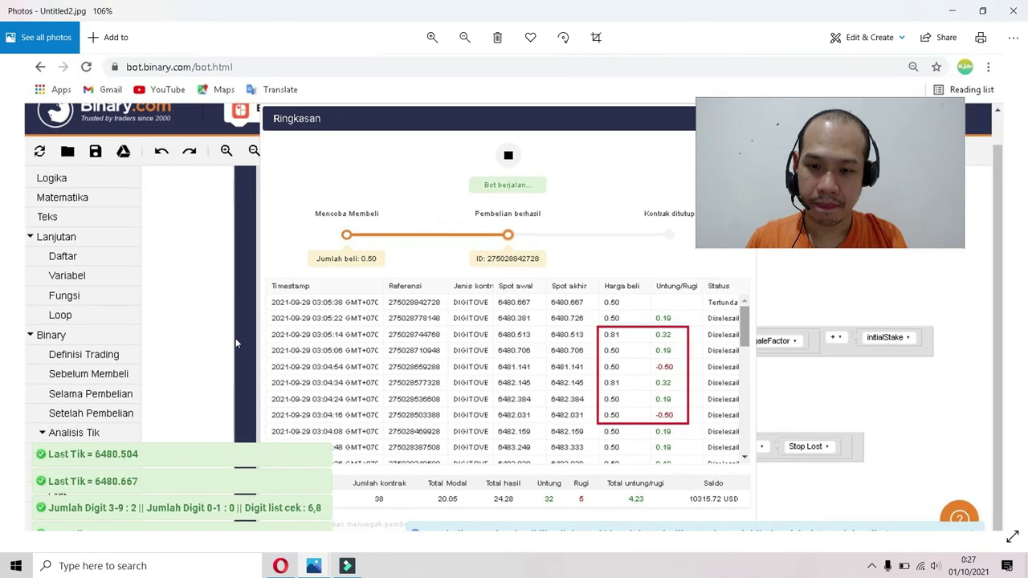
key("ctrl+plus")
key("ctrl+plus")
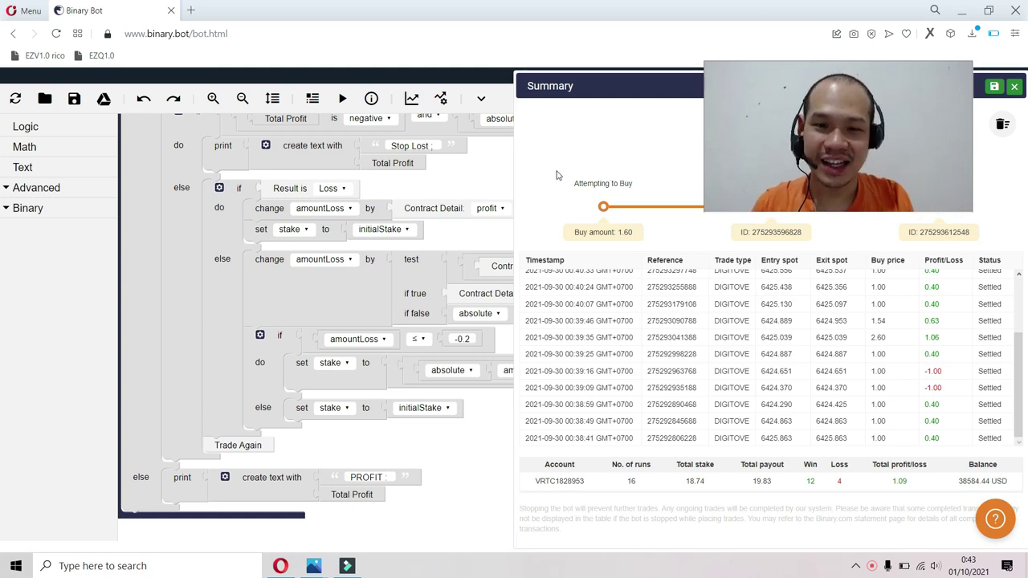
- Back in Binary Bot, move the trade summary aside and examine the bot's trade options, digit counter and trade result conditions
left_click_drag(682, 89, 516, 97)
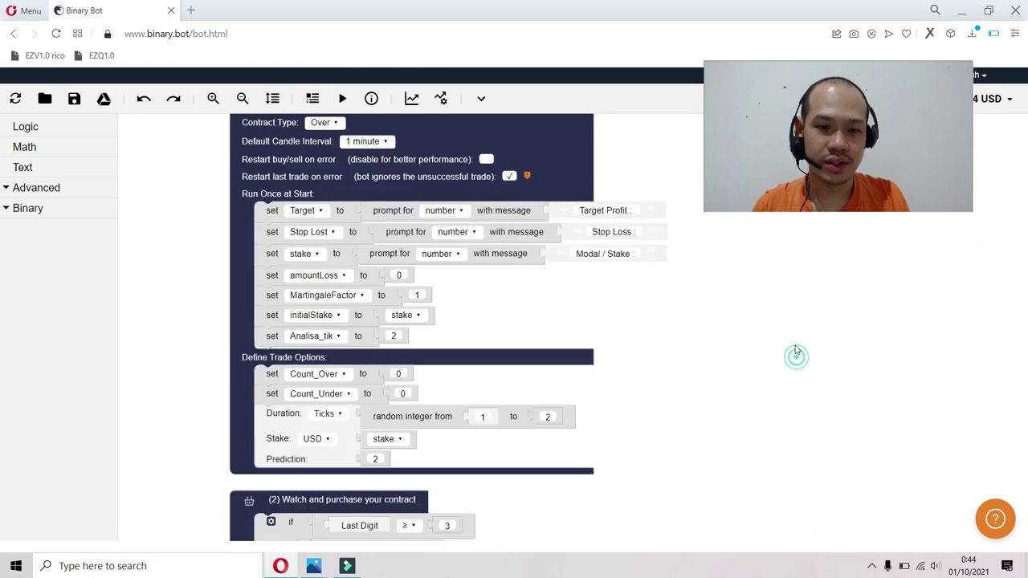
left_click_drag(793, 356, 787, 290)
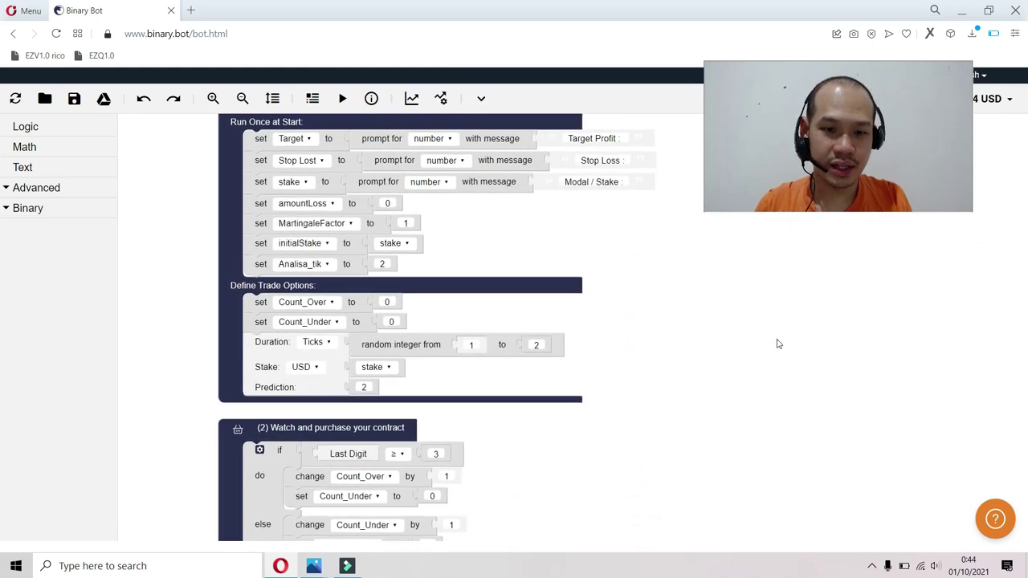
left_click_drag(775, 342, 776, 294)
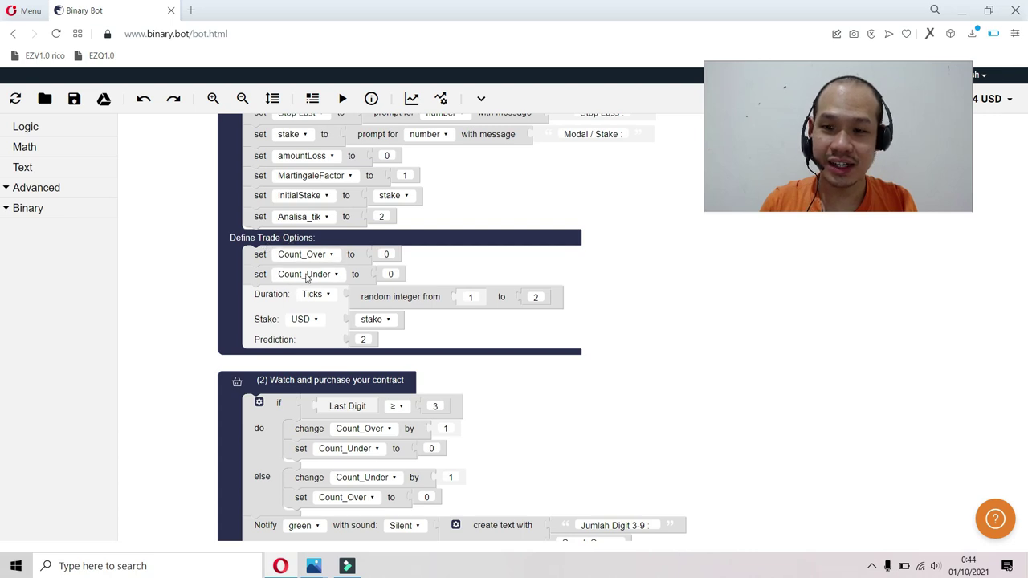
left_click_drag(649, 312, 634, 181)
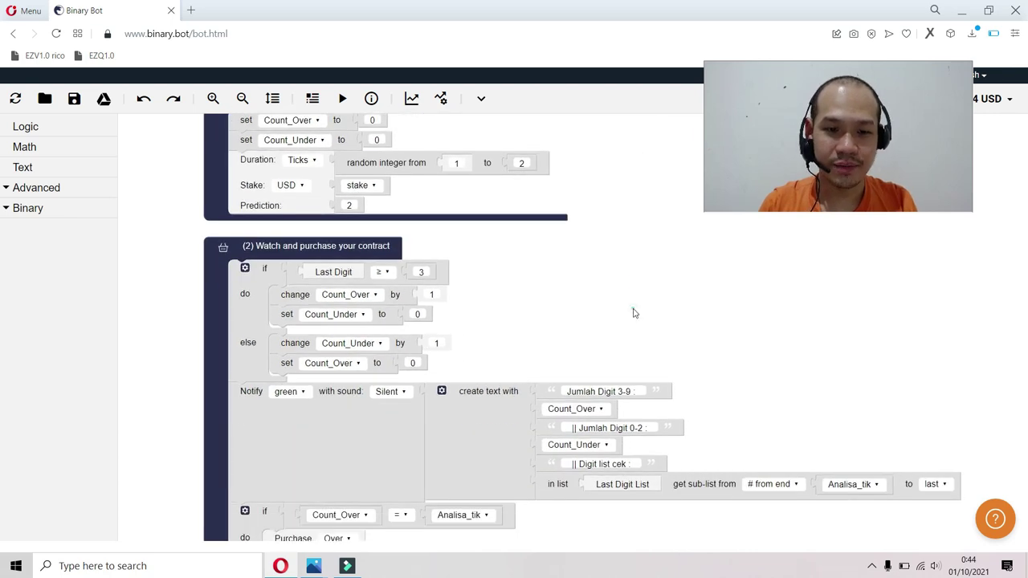
left_click_drag(633, 310, 651, 241)
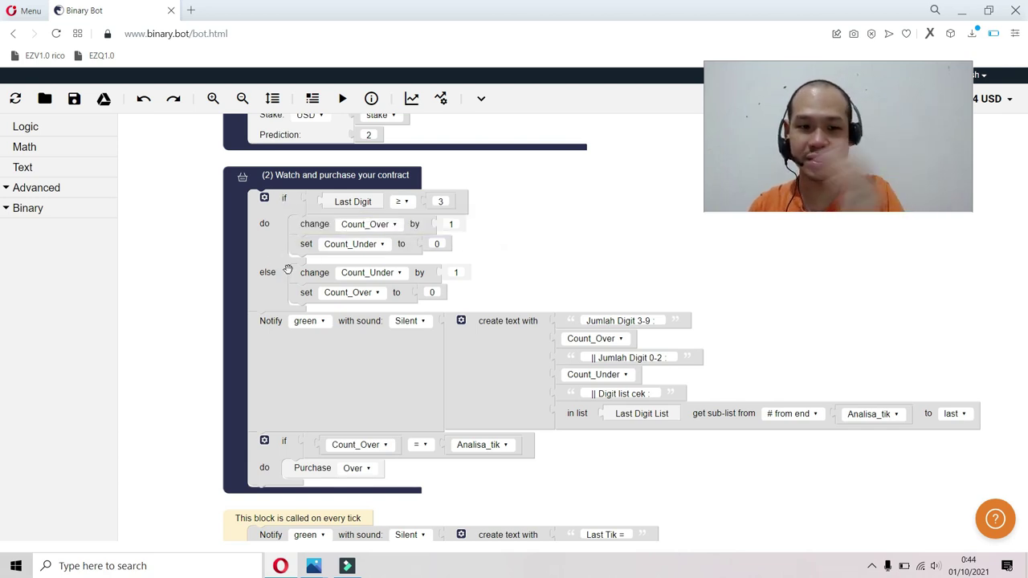
left_click(553, 290)
scroll(714, 282, "down", 5)
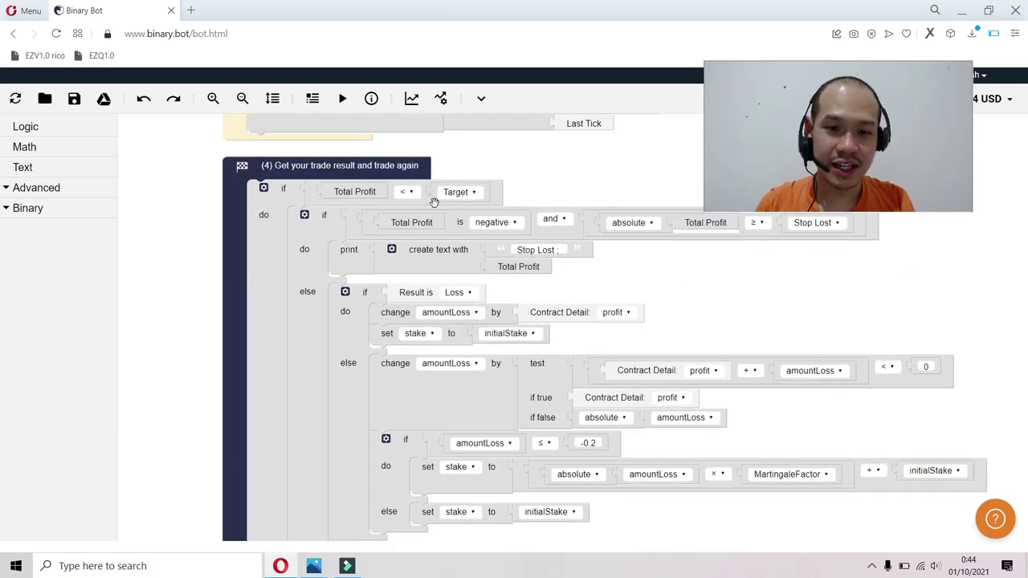
- Review the Target and Stop Lost conditions, the Result is Loss branch and the amountLoss test in the trade result section
mouse_move(684, 302)
left_mouse_down()
mouse_move(660, 264)
mouse_move(672, 303)
left_mouse_up()
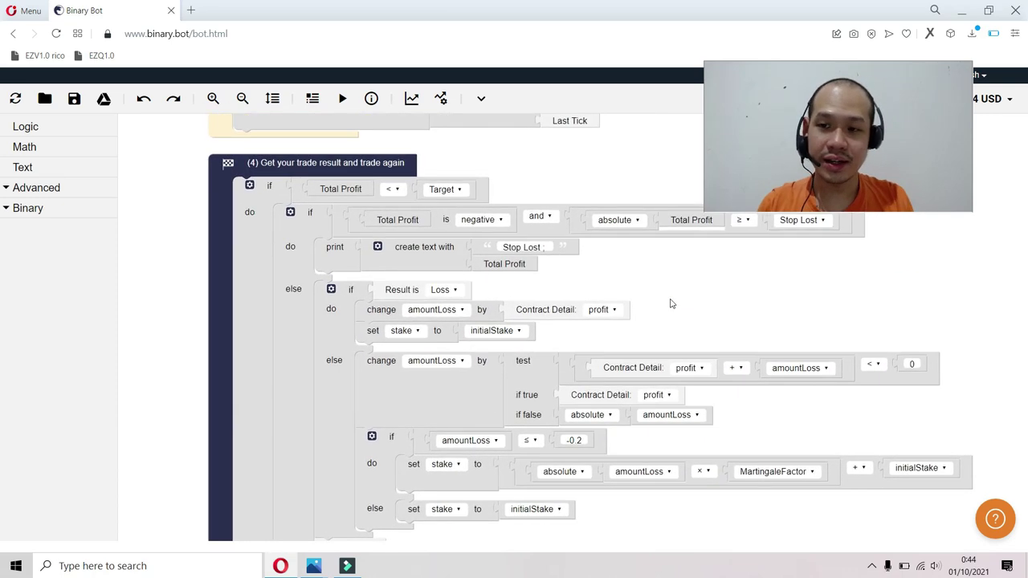
left_click(697, 295)
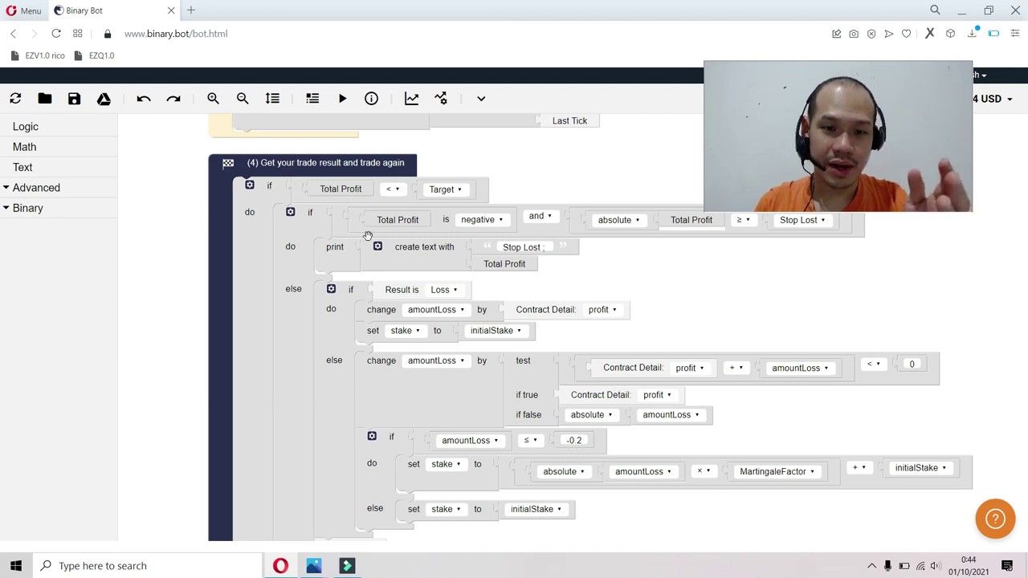
scroll(616, 278, "down", 3)
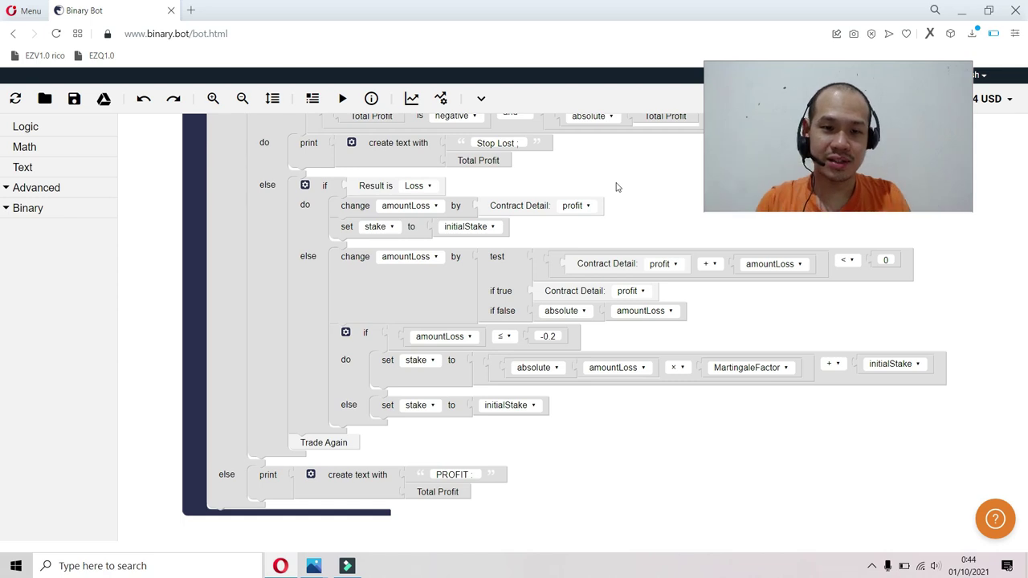
left_click(311, 213)
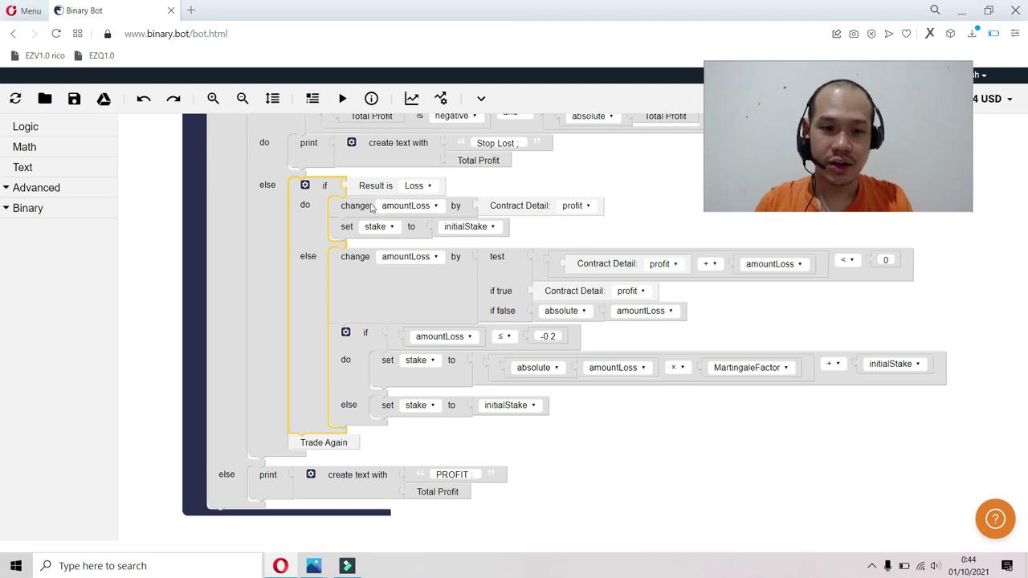
left_click(328, 187)
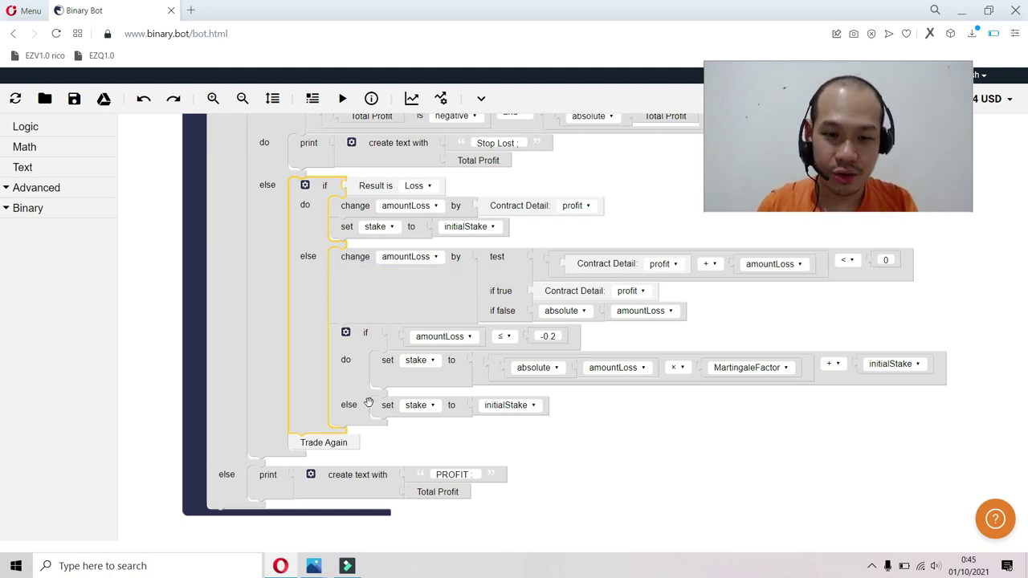
left_click(422, 283)
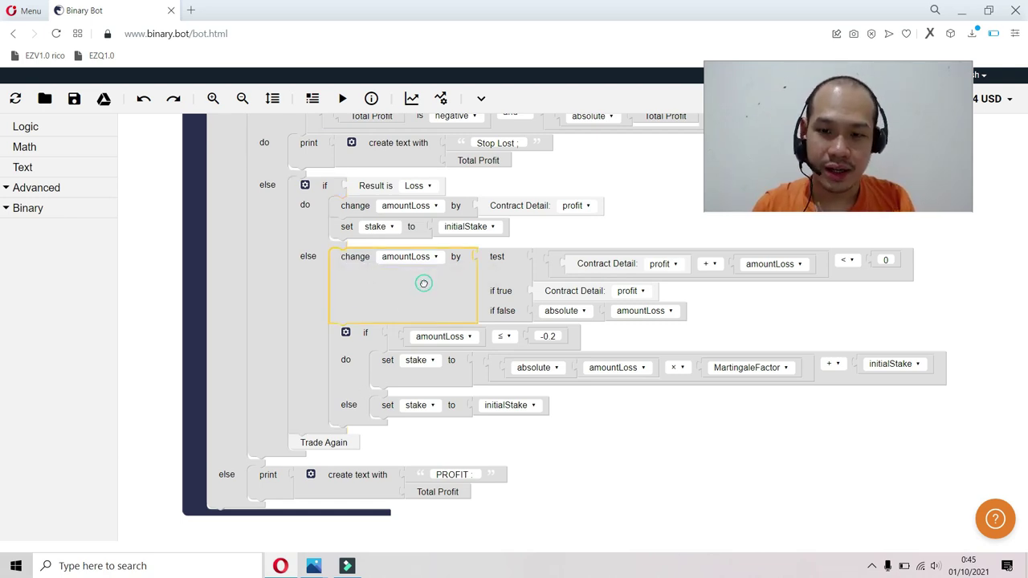
- Examine the amountLoss ≤ -0.2 condition and both of its stake assignments, and return to the start of the trade result section
left_click(378, 338)
left_click_drag(596, 343, 578, 314)
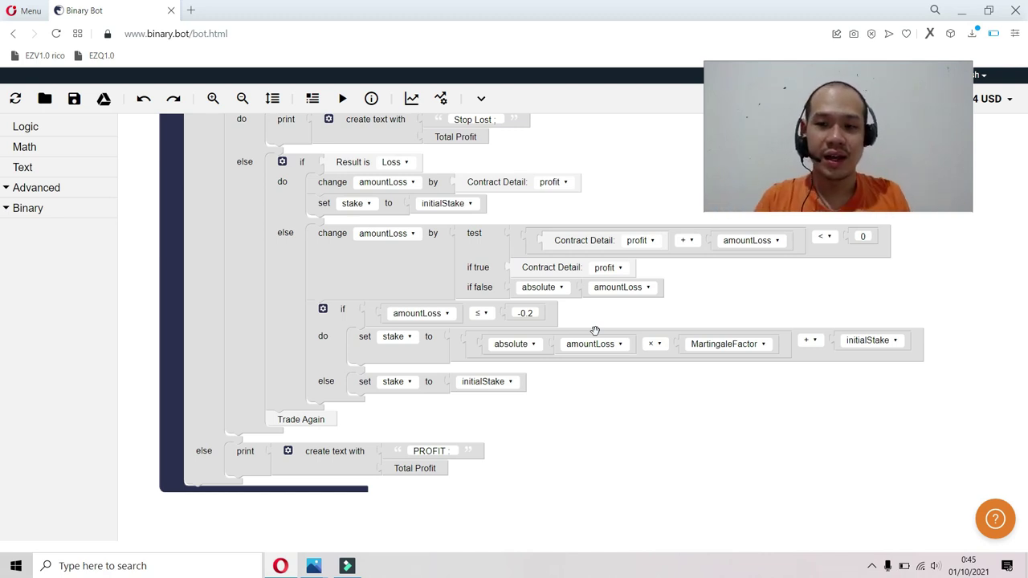
left_click(352, 315)
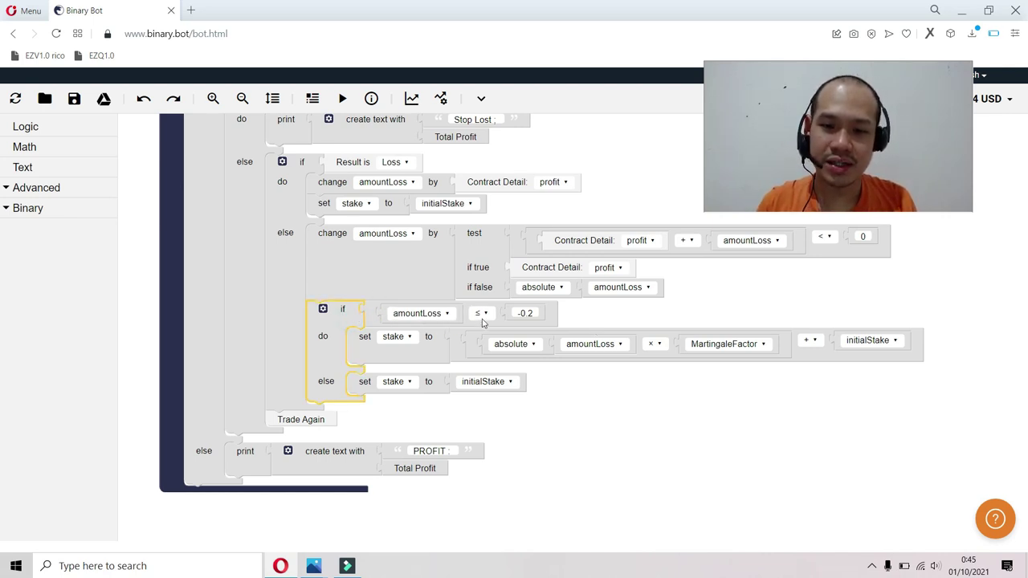
left_click(432, 359)
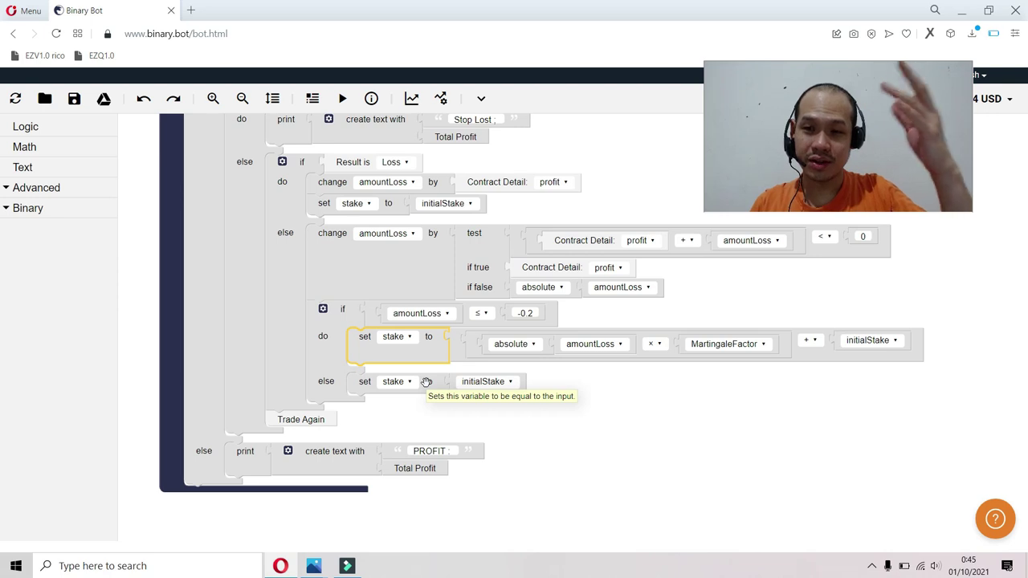
left_click(428, 383)
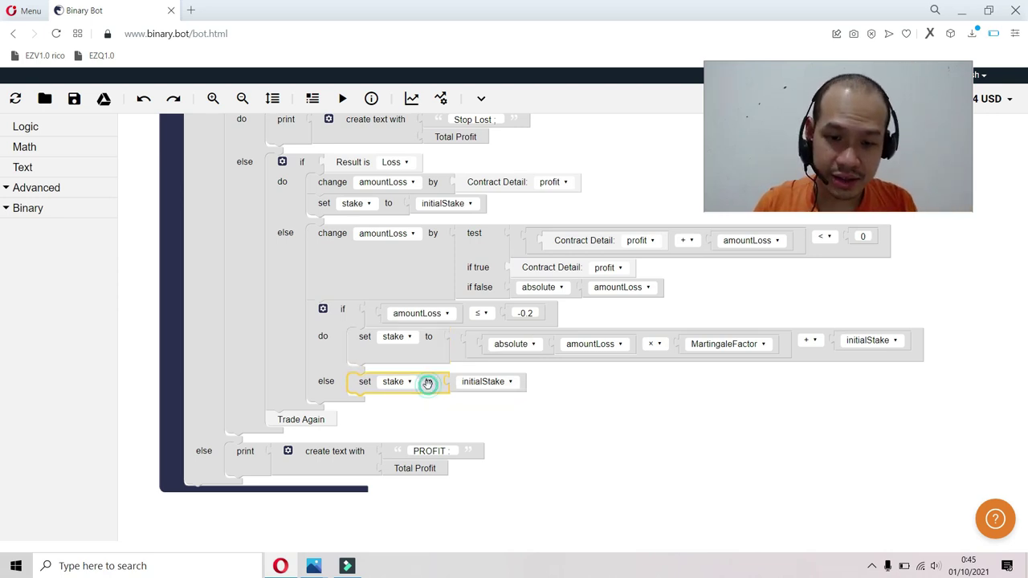
left_click(599, 394)
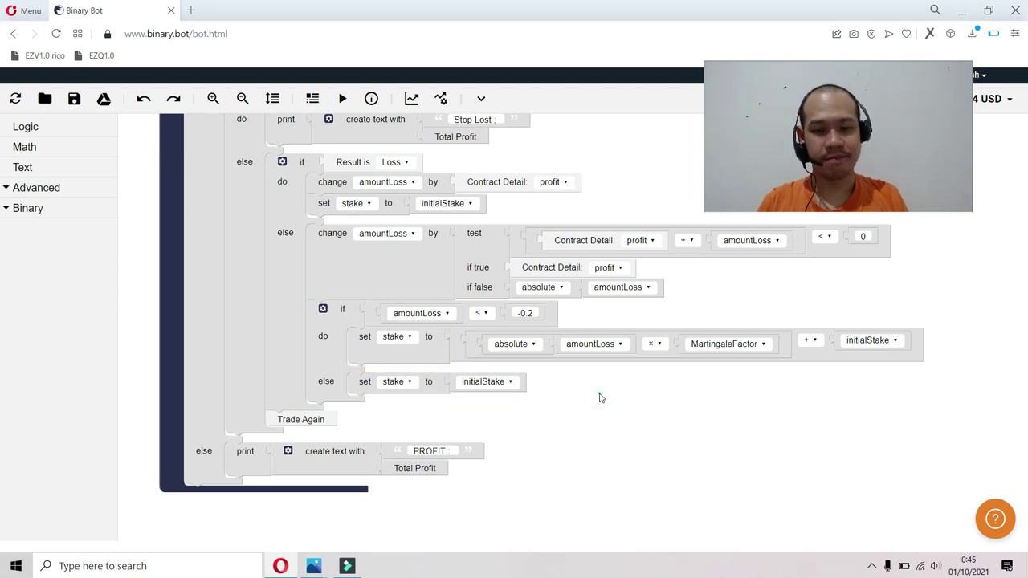
left_click_drag(722, 279, 715, 367)
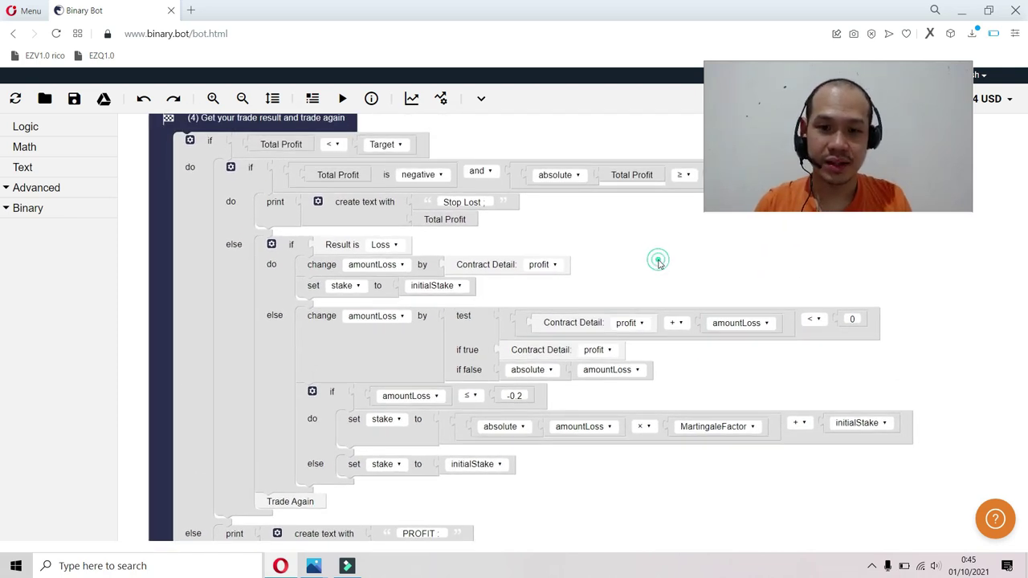
left_click_drag(659, 262, 679, 310)
left_click_drag(528, 190, 571, 232)
left_click(560, 182)
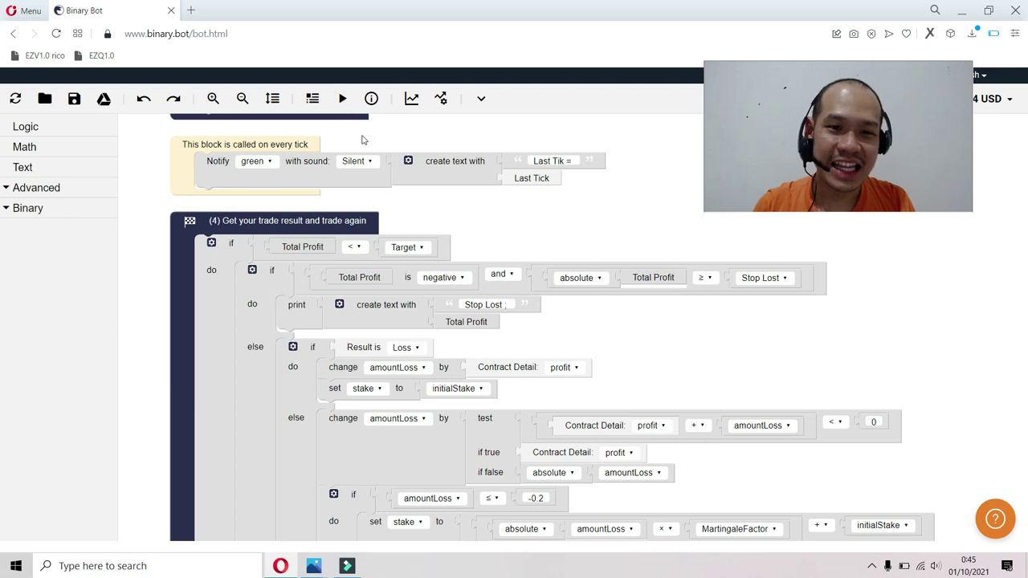
- Check the buy prices and profit/loss of the settled trades in the trade summary, and close it
left_click(312, 98)
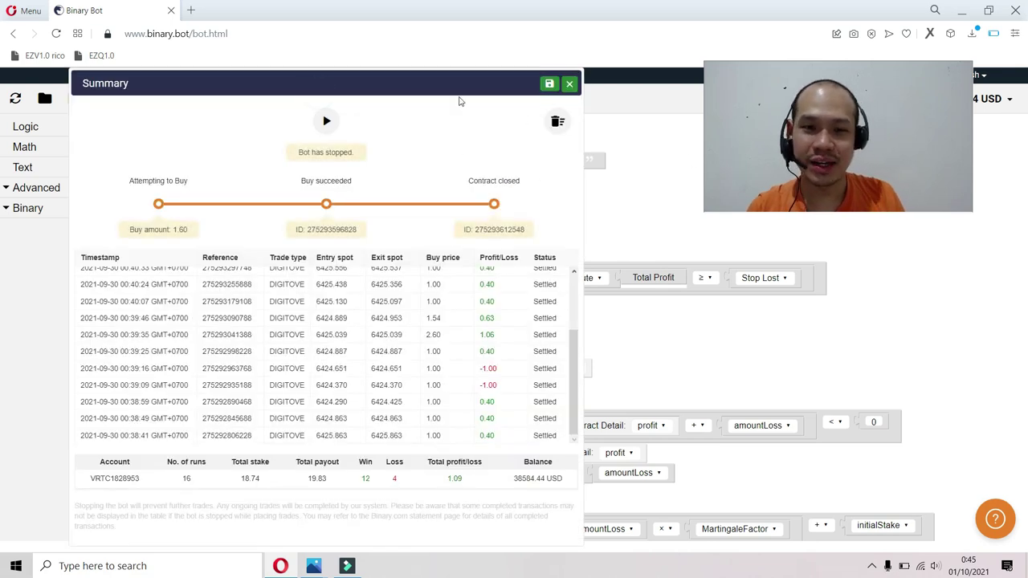
left_click_drag(455, 89, 616, 90)
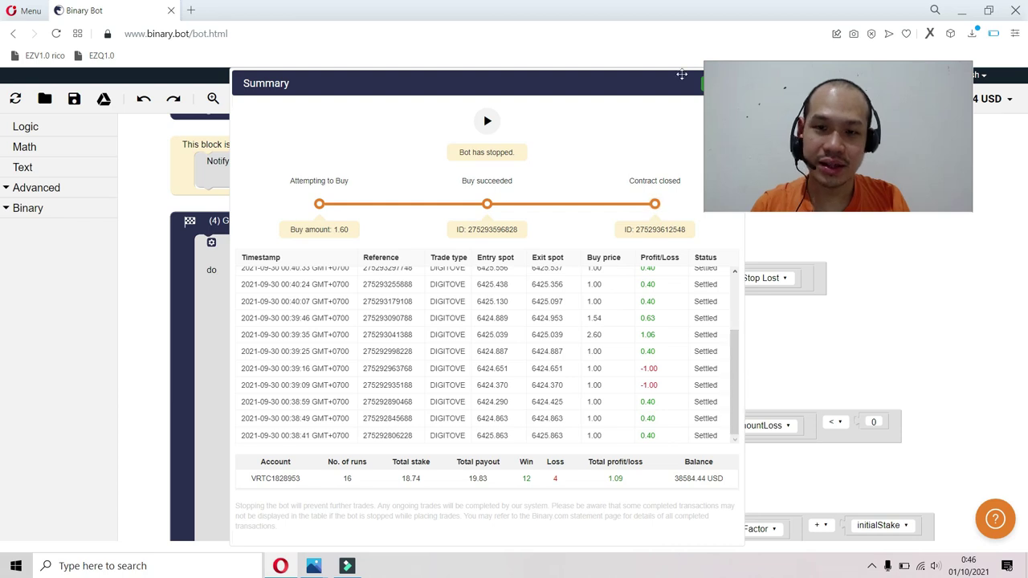
left_click_drag(668, 82, 506, 82)
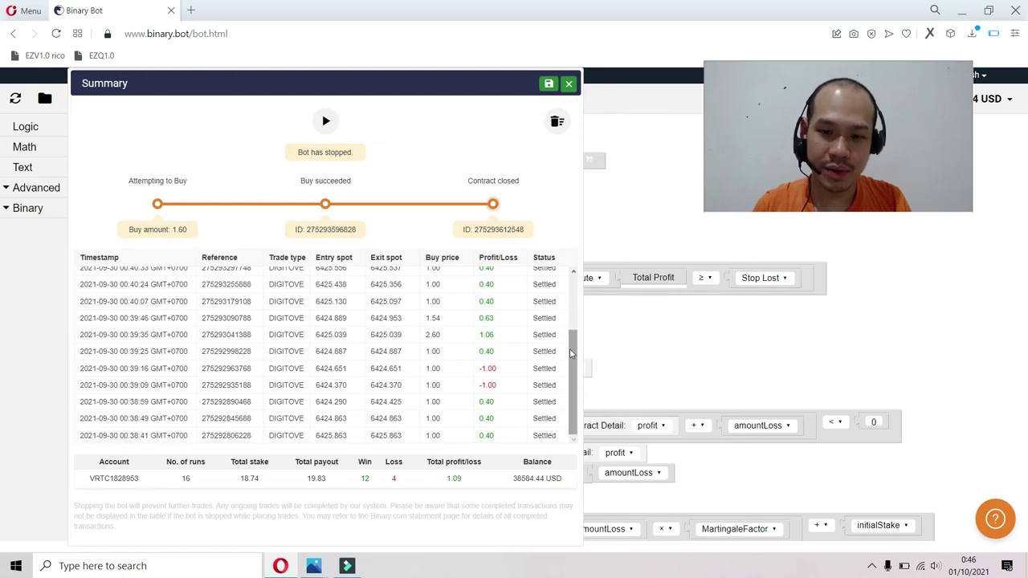
left_click_drag(568, 349, 572, 371)
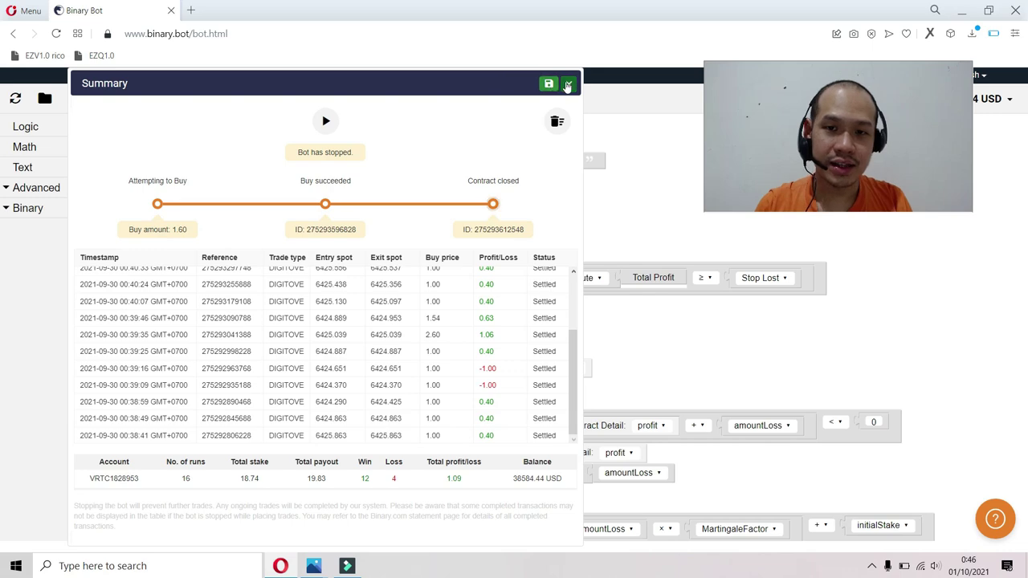
left_click(569, 84)
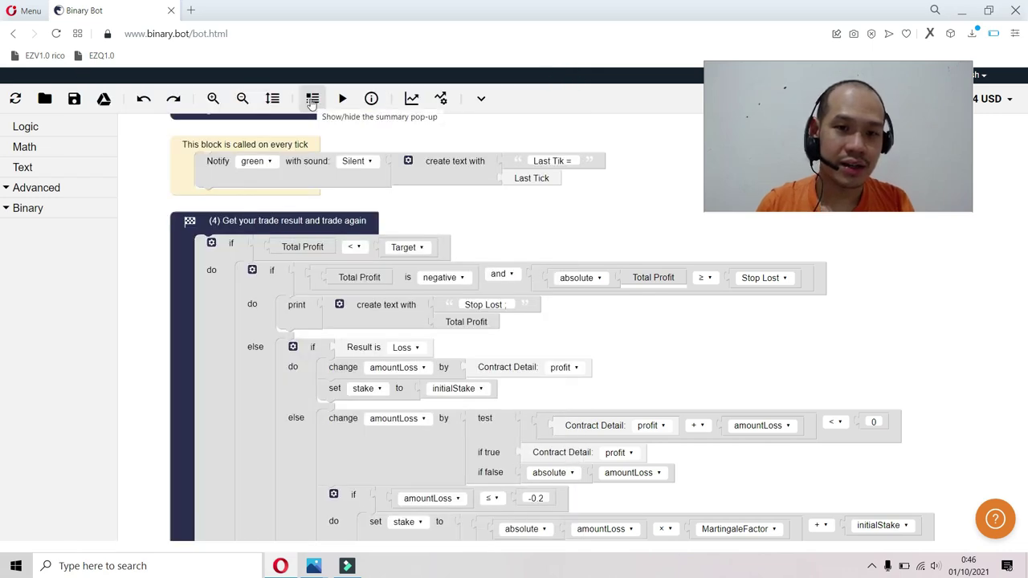
- Open the log, compare the Jumlah Digit 3-9 counts with the "higher than 2" purchases that follow them, and close it
left_click(371, 98)
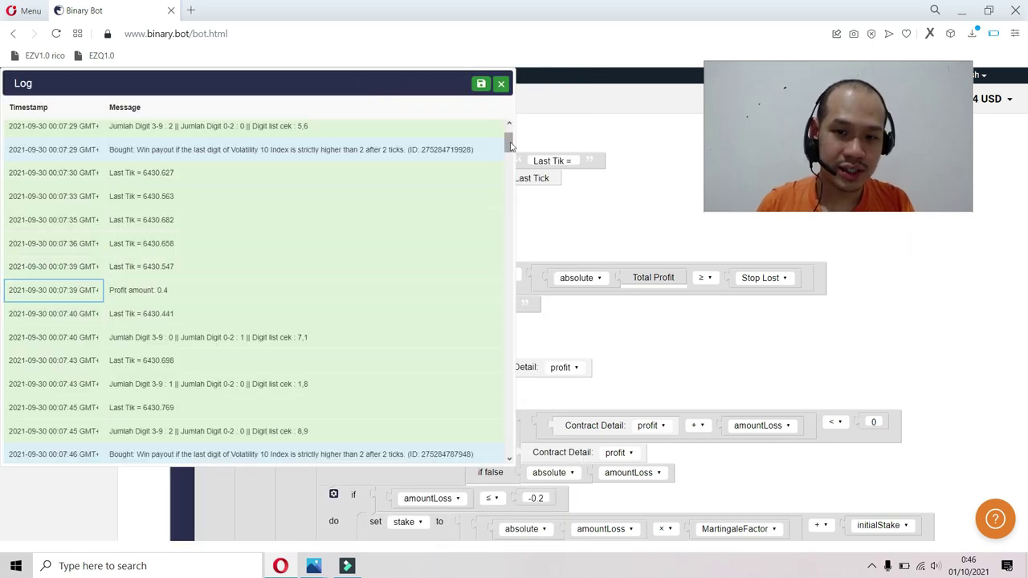
left_click_drag(509, 142, 515, 174)
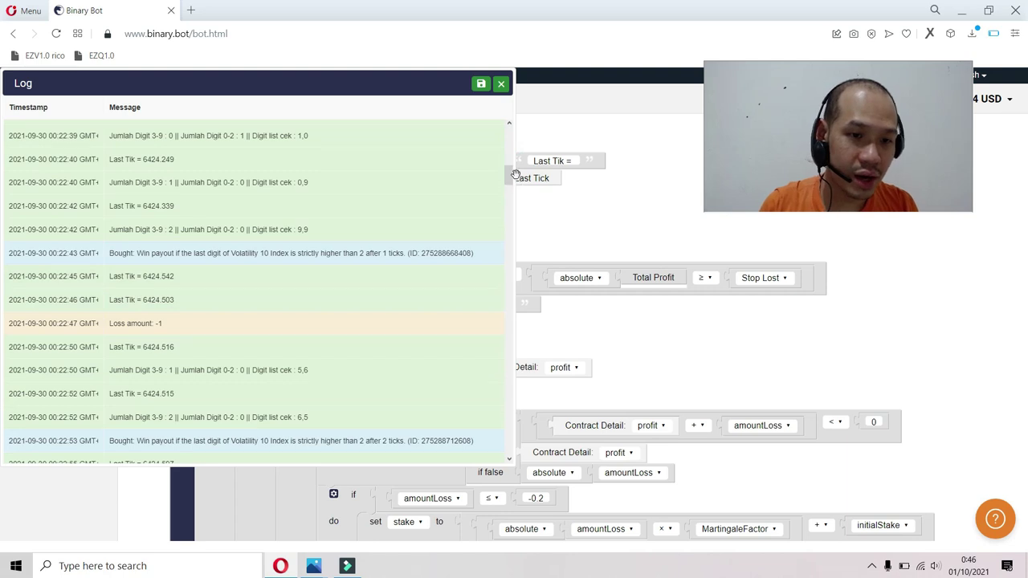
double_click(172, 231)
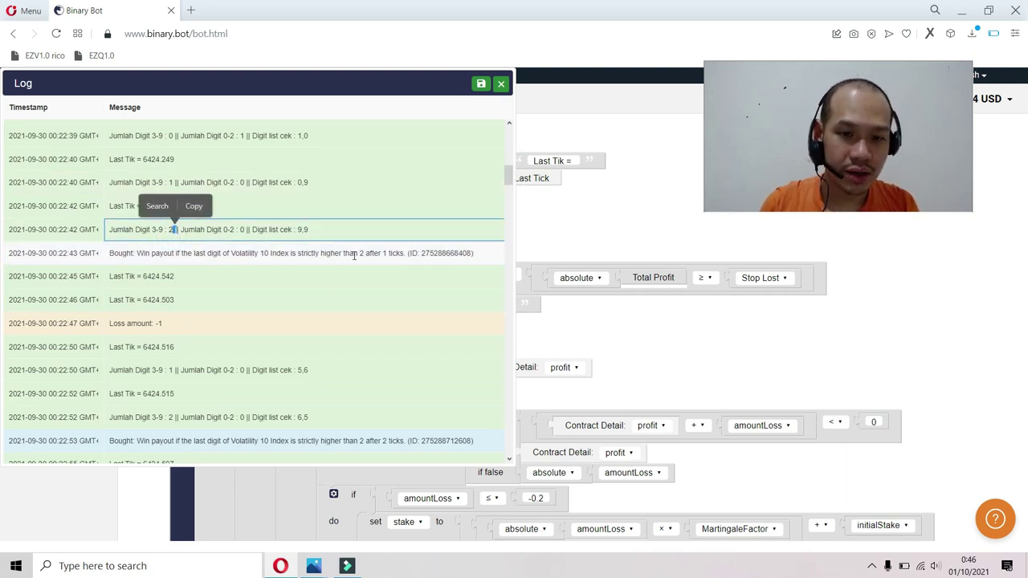
left_click_drag(313, 253, 365, 254)
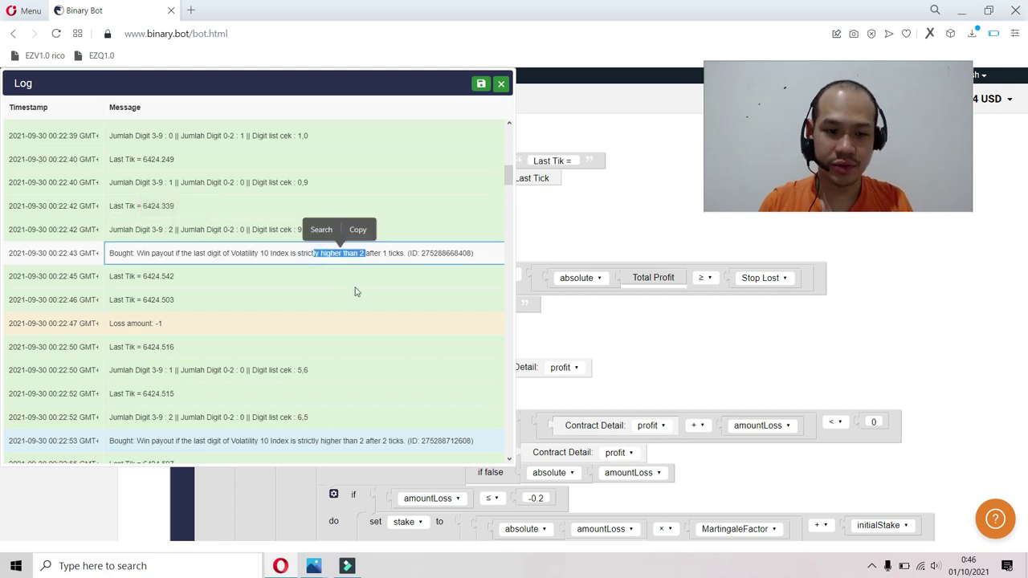
double_click(169, 418)
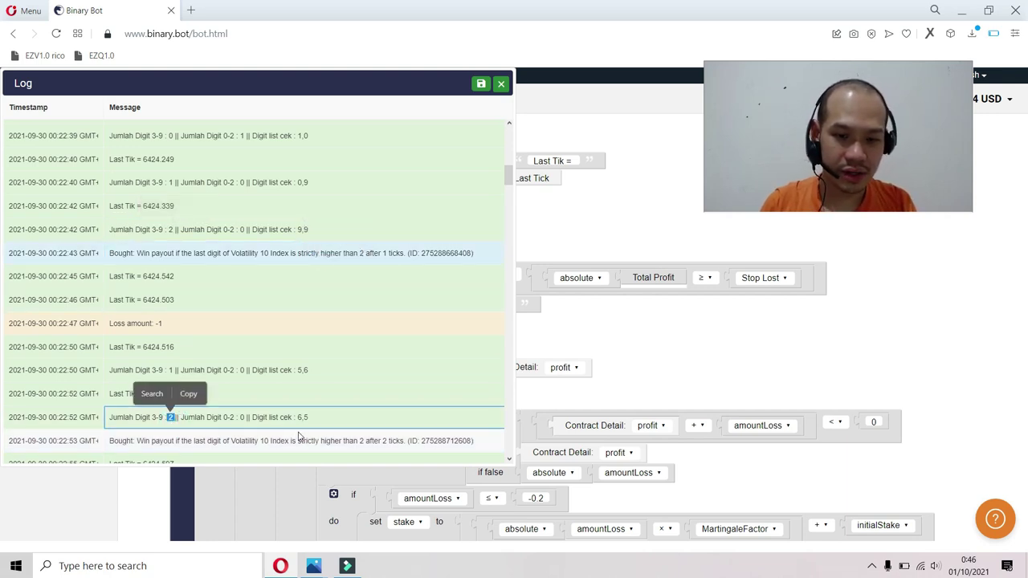
left_click_drag(319, 440, 365, 441)
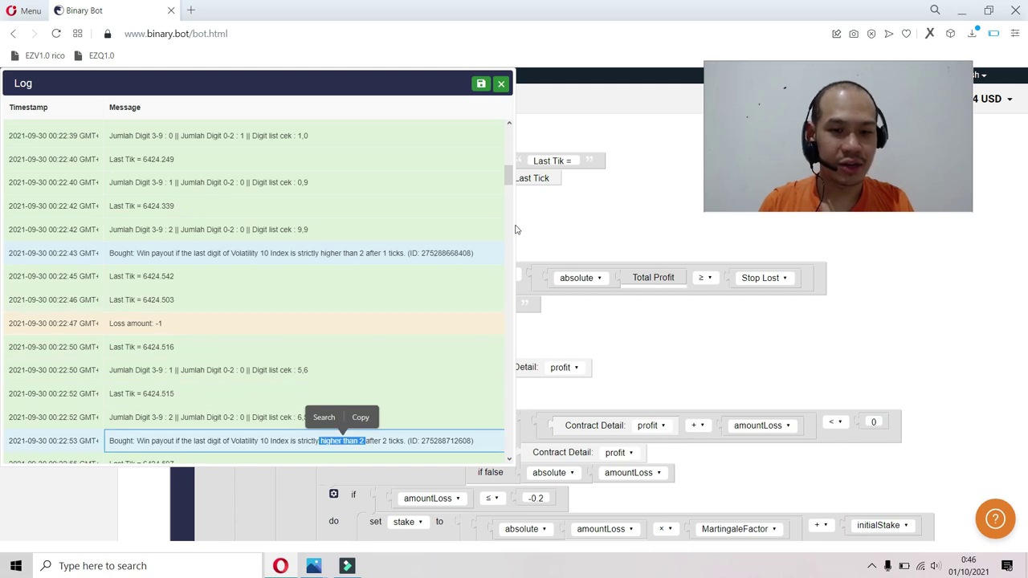
scroll(509, 193, "down", 3)
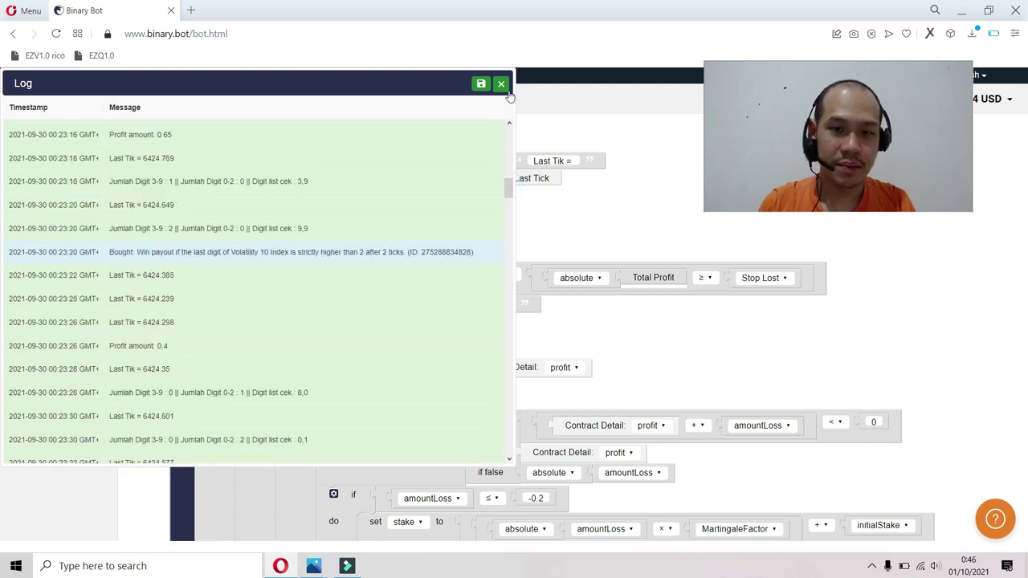
left_click(501, 84)
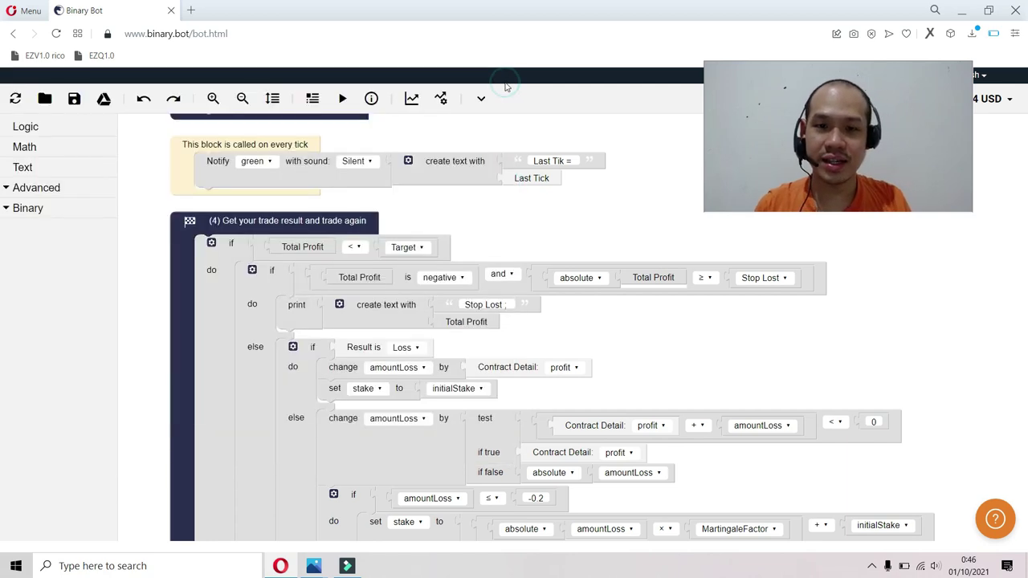
- Reopen the trade summary, mark the earlier -1.00 loss and place the summary beside the Result is Loss blocks
left_click(313, 98)
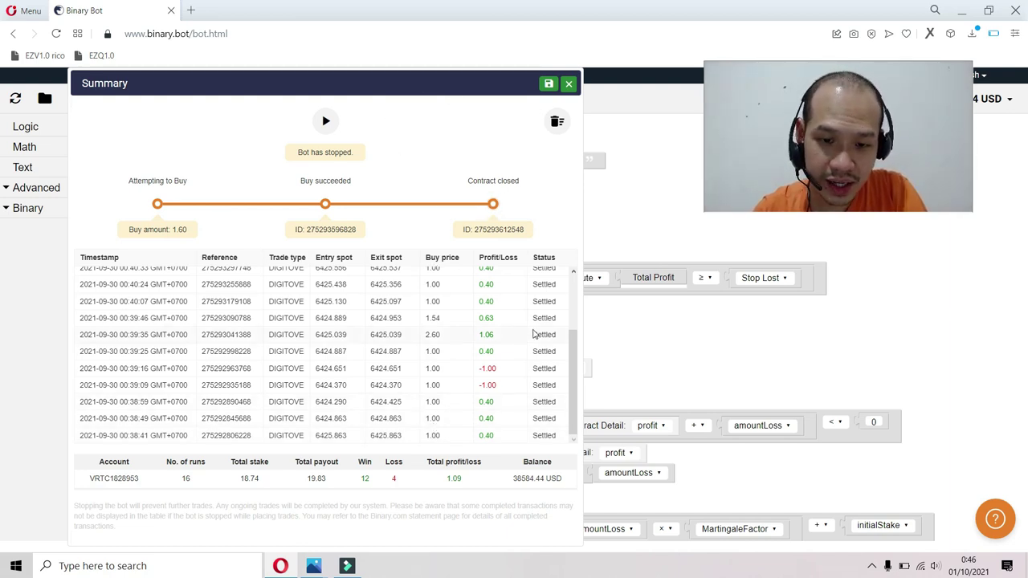
left_click(493, 388)
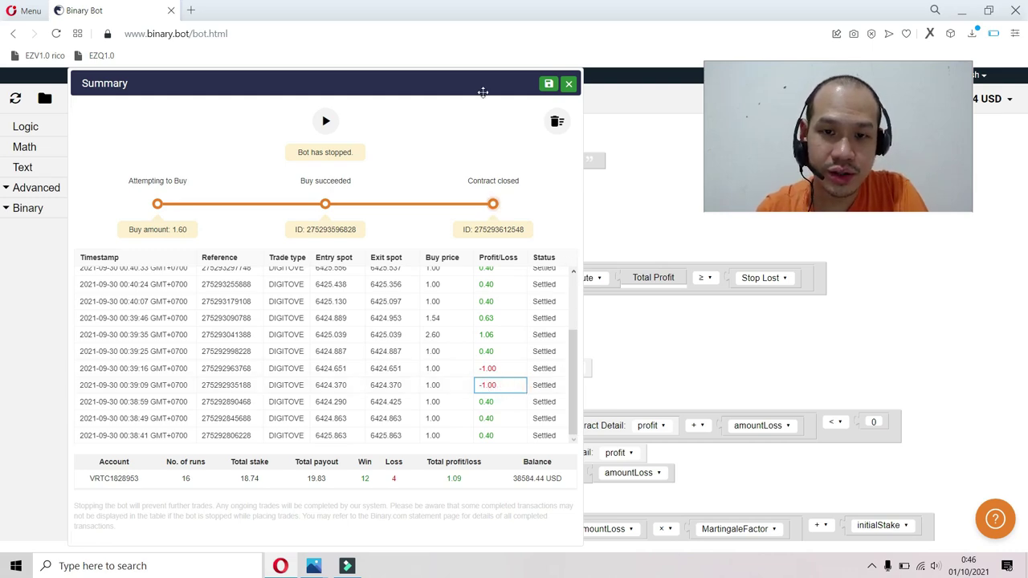
left_click_drag(482, 92, 928, 96)
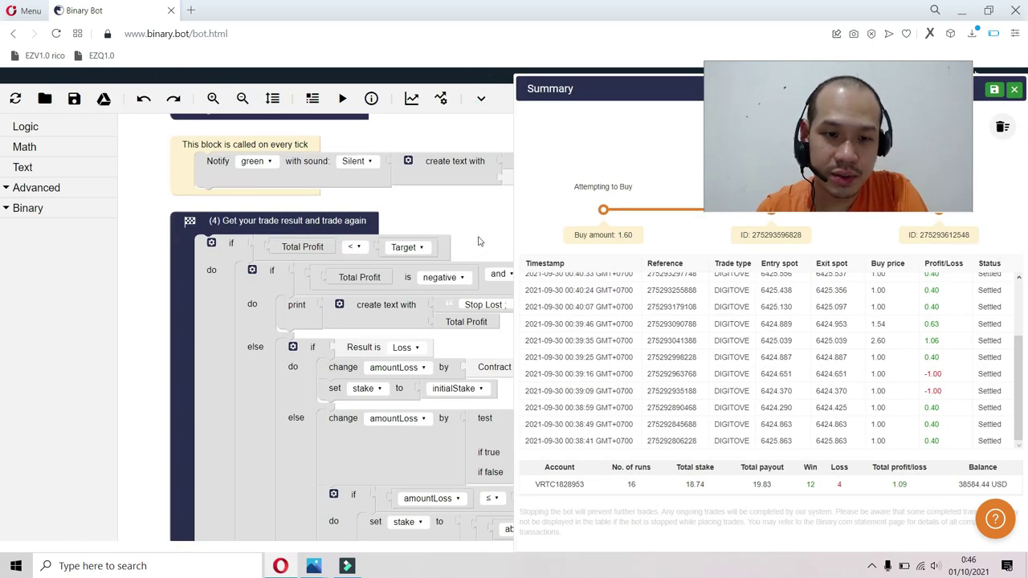
left_click_drag(478, 241, 481, 205)
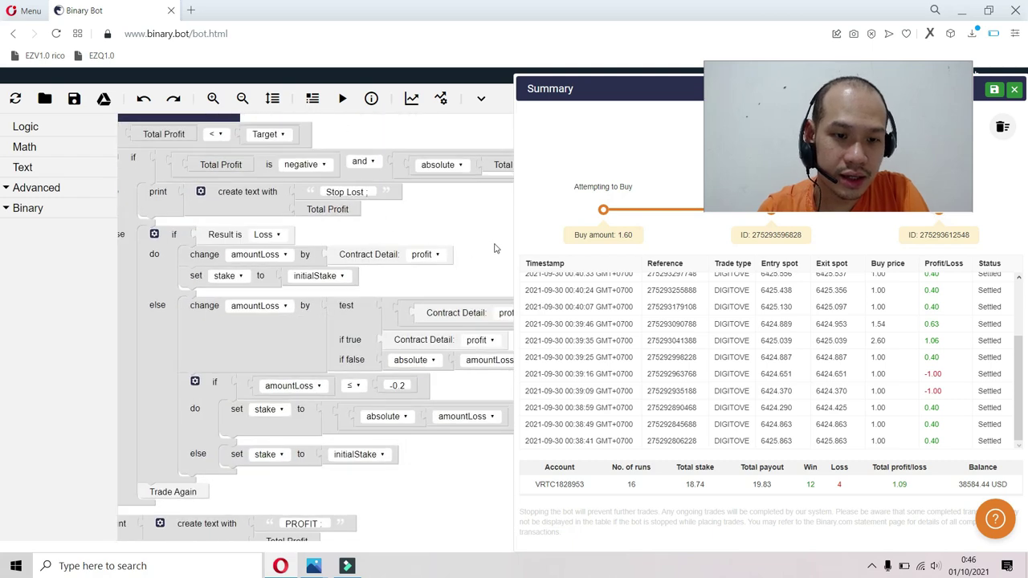
left_click_drag(494, 242, 478, 189)
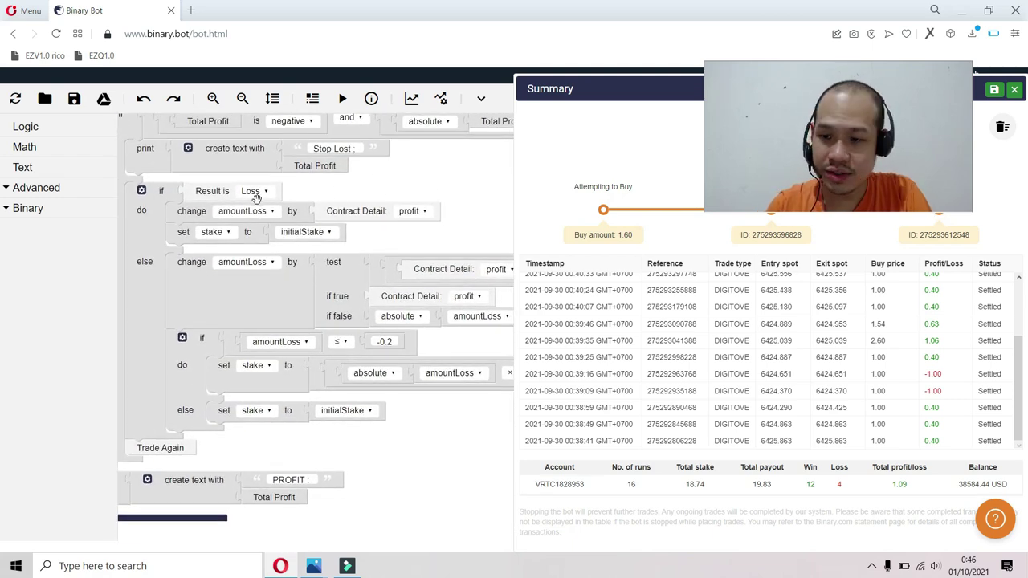
- Compare the Loss branch's amountLoss change by contract profit with the second of the two consecutive losing trades in the summary
left_click(208, 210)
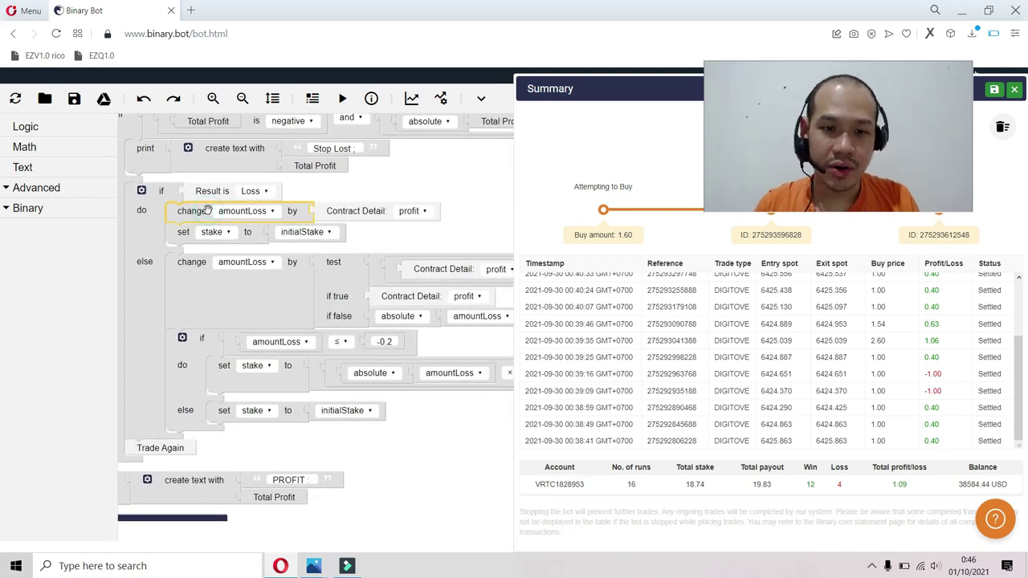
left_click(362, 211)
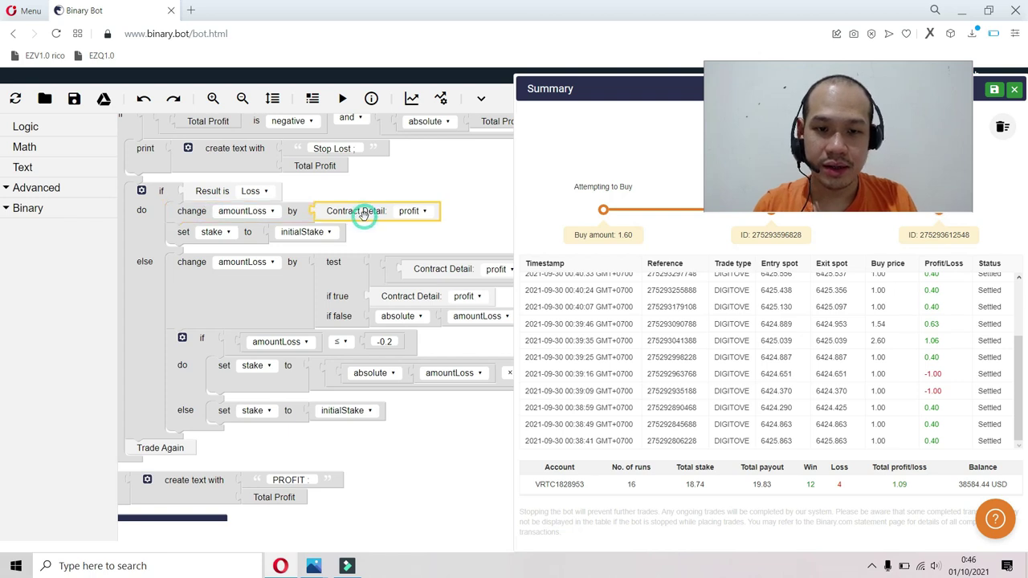
left_click(479, 196)
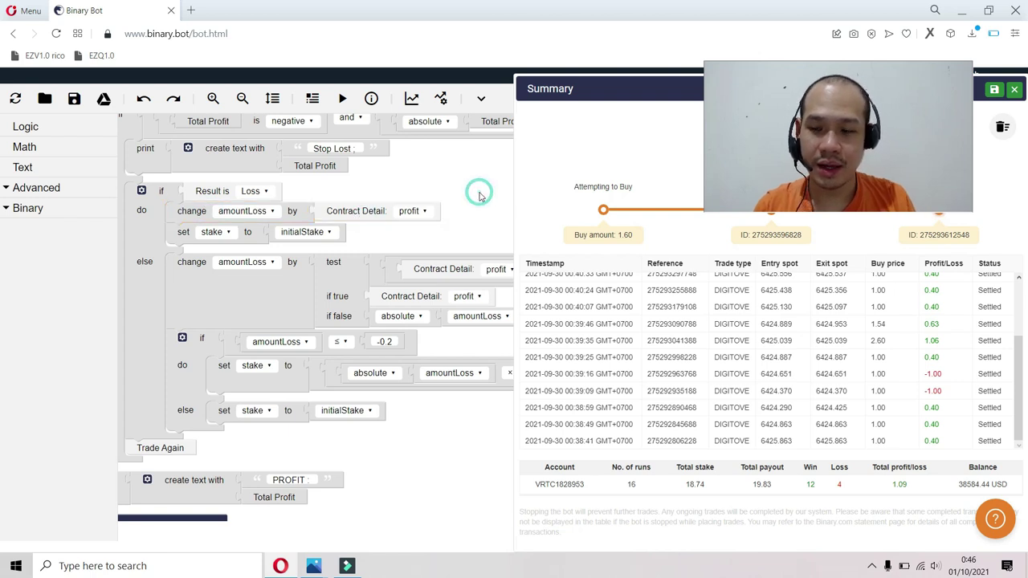
left_click(942, 376)
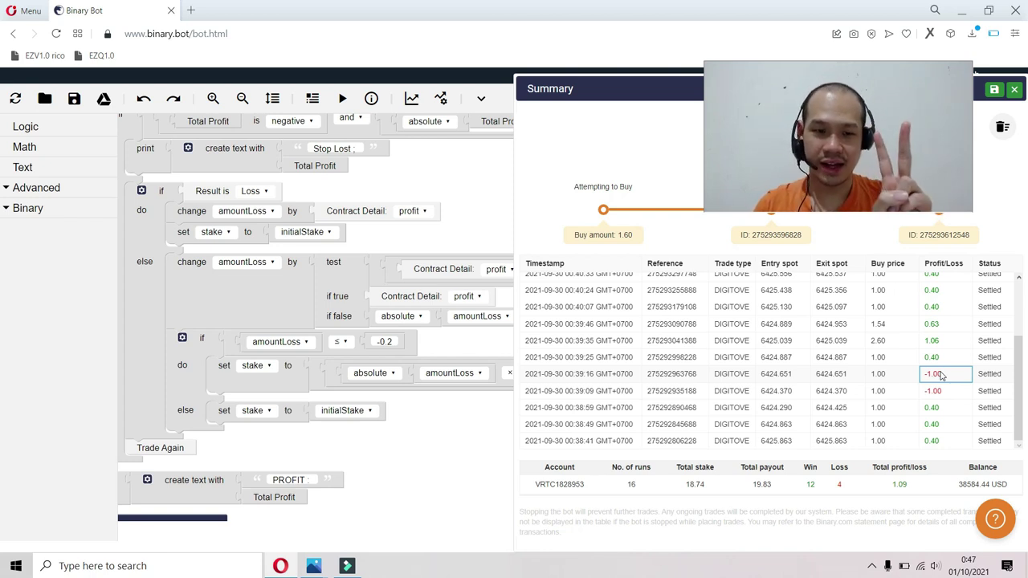
- Mark the profit of the winning trade right after the two losses and compare it with the Else branch's amountLoss test
left_click(897, 362)
left_click(934, 363)
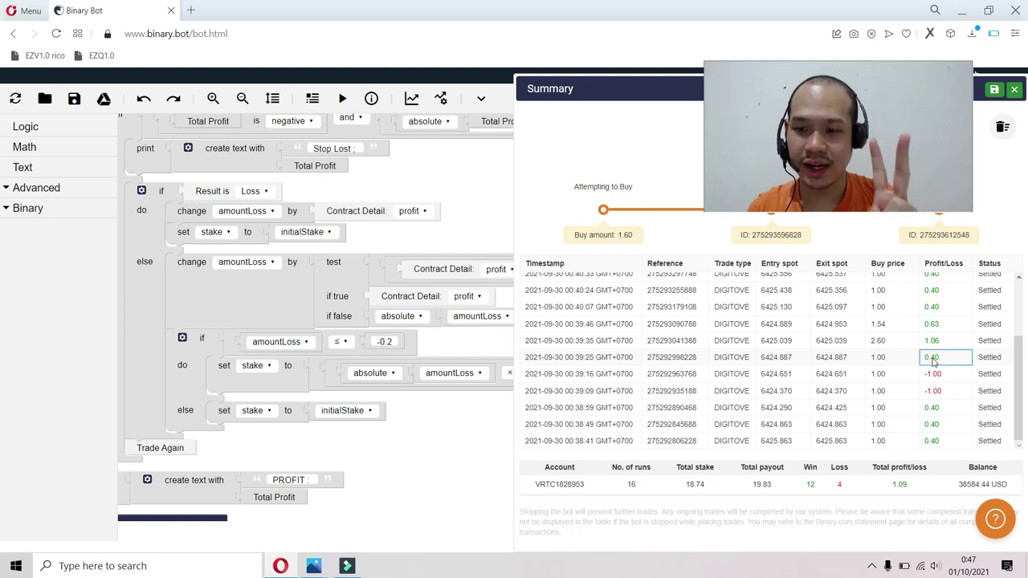
left_click_drag(430, 237, 382, 193)
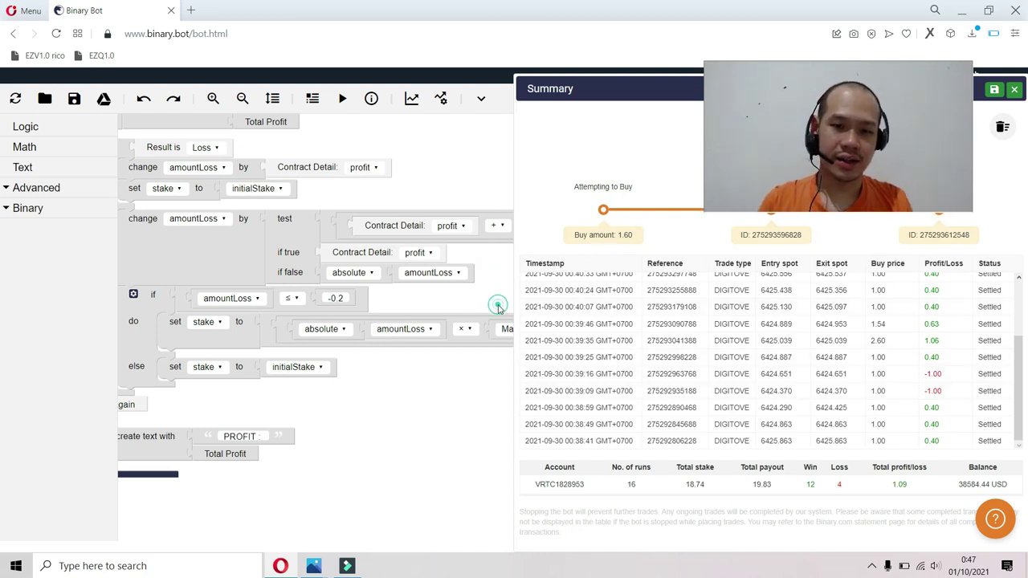
left_click_drag(450, 303, 291, 317)
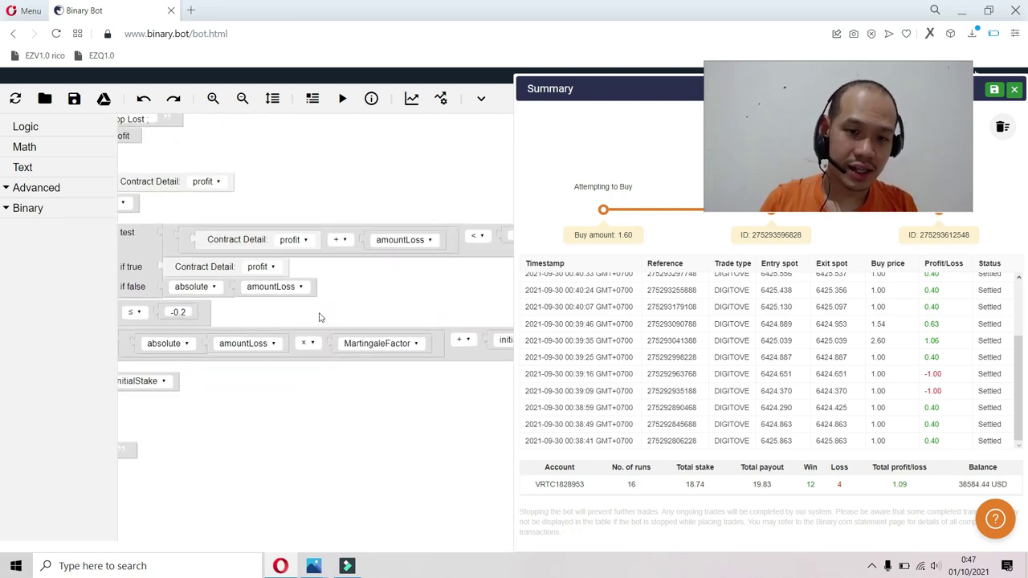
left_click(486, 299)
scroll(443, 305, "up", 2)
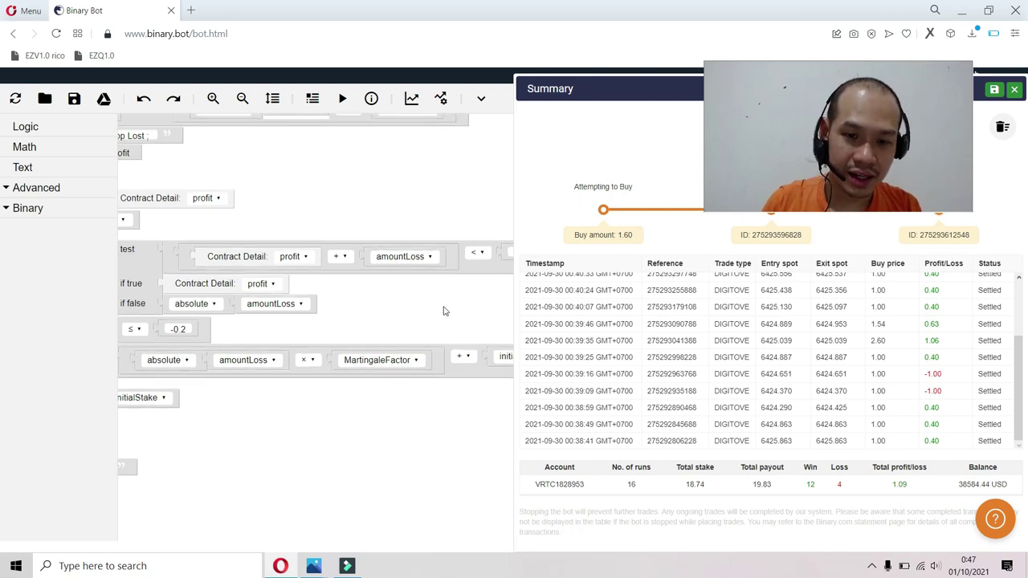
- Hide the trade summary to read the whole profit plus amountLoss < 0 test, and reopen it beside the Else branch
left_click(627, 98)
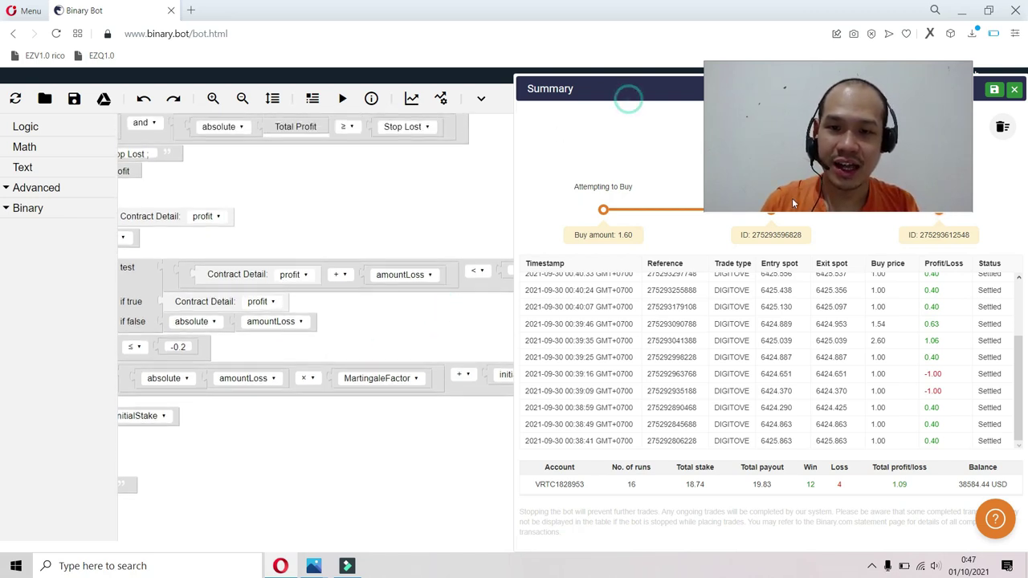
left_click(434, 325)
left_click_drag(433, 326, 394, 273)
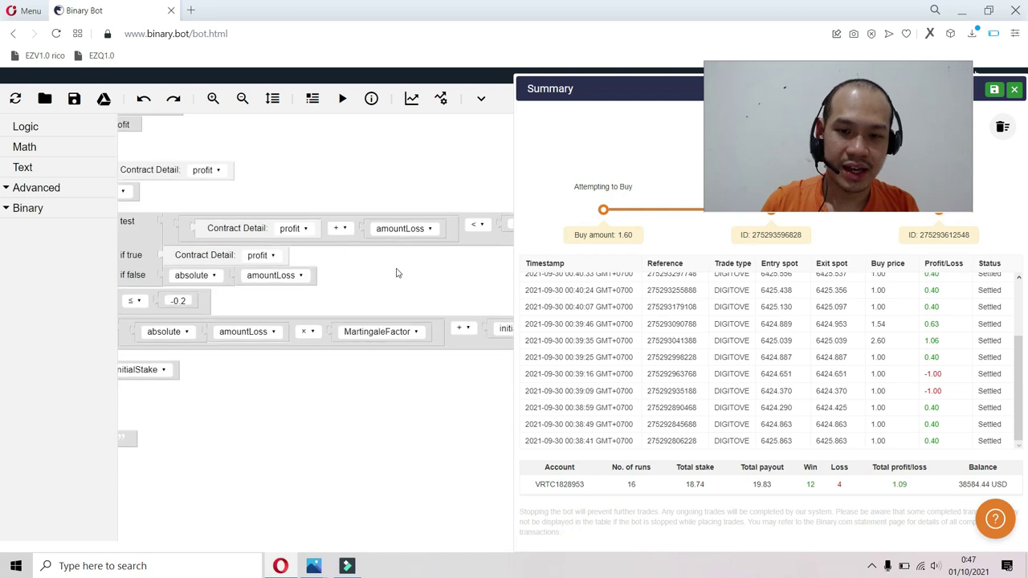
left_click(1015, 91)
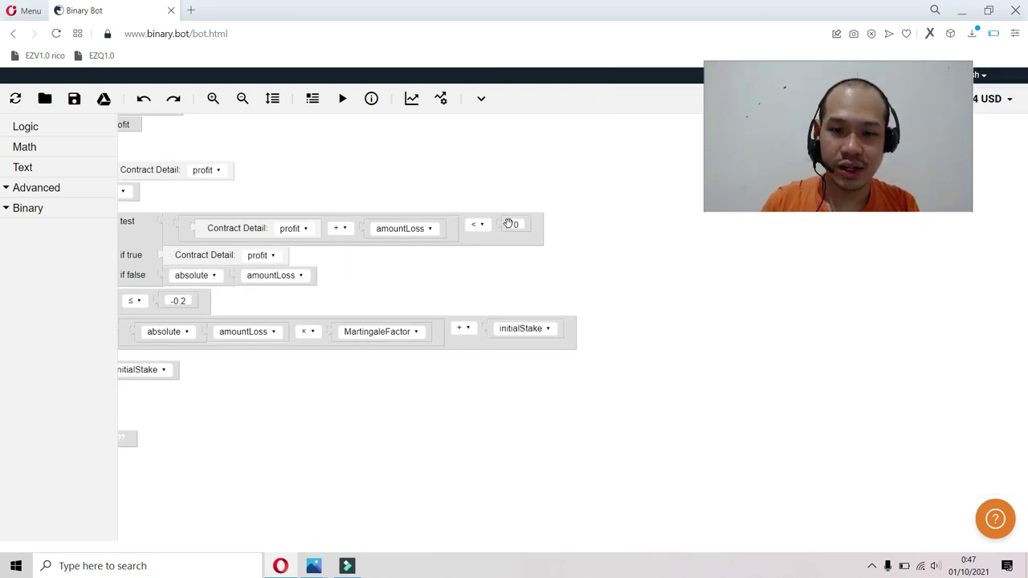
left_click(313, 100)
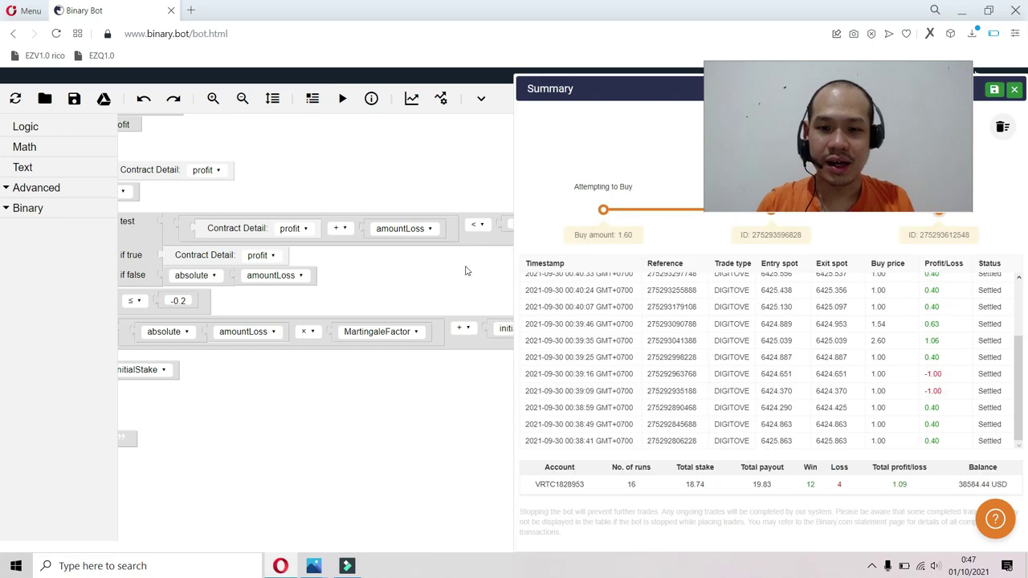
scroll(434, 265, "left", 5)
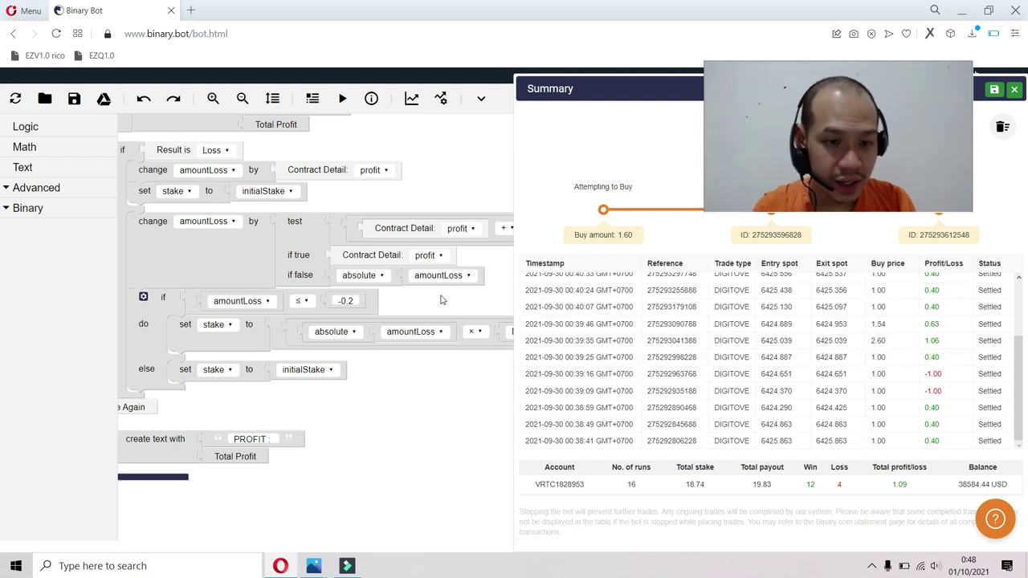
- Examine the amountLoss ≤ -0.2 condition and its martingale stake formula, hiding the summary to read the formula's end and reopening it
scroll(418, 304, "down", 2)
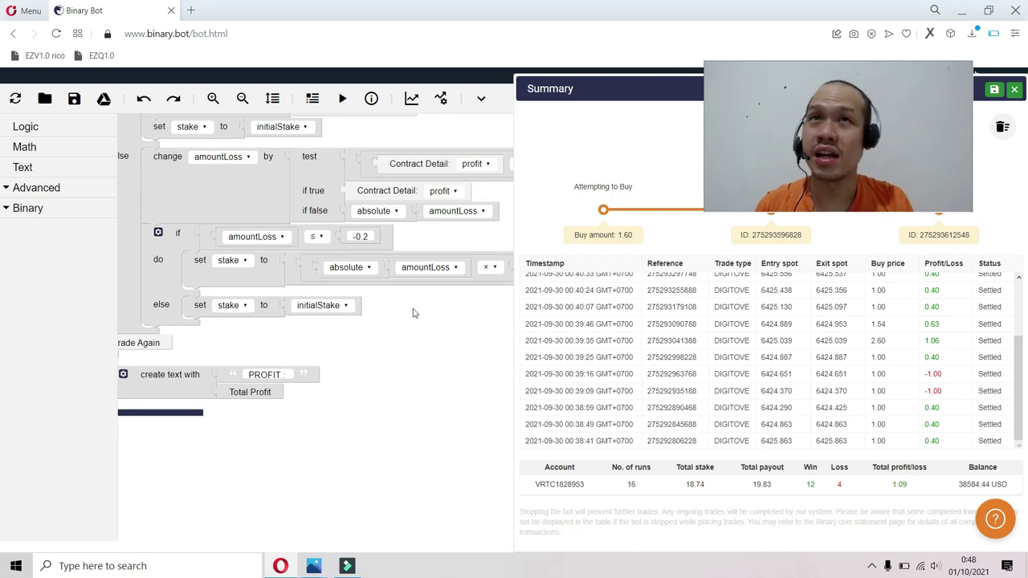
left_click_drag(439, 359, 368, 368)
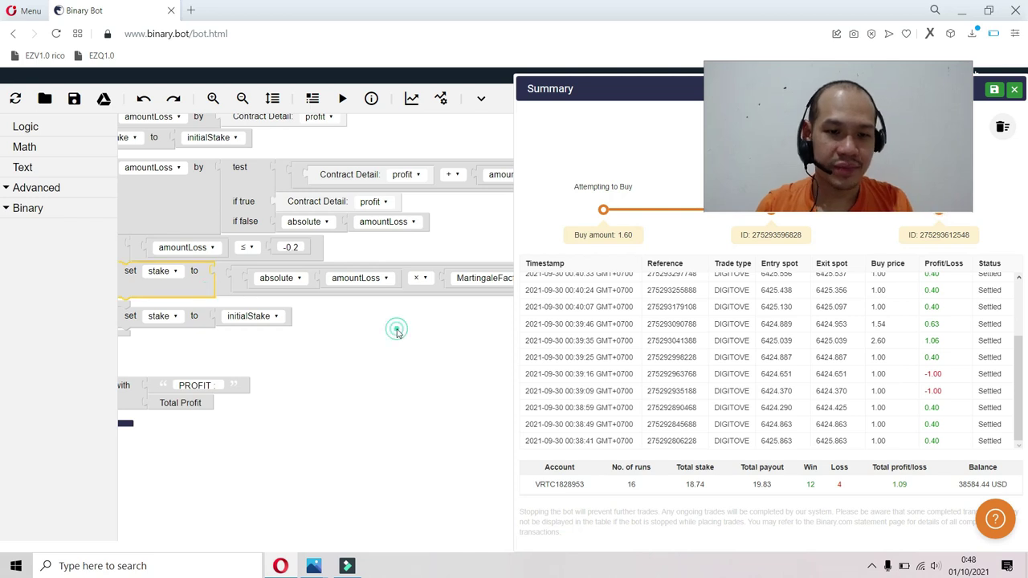
left_click_drag(383, 324, 273, 313)
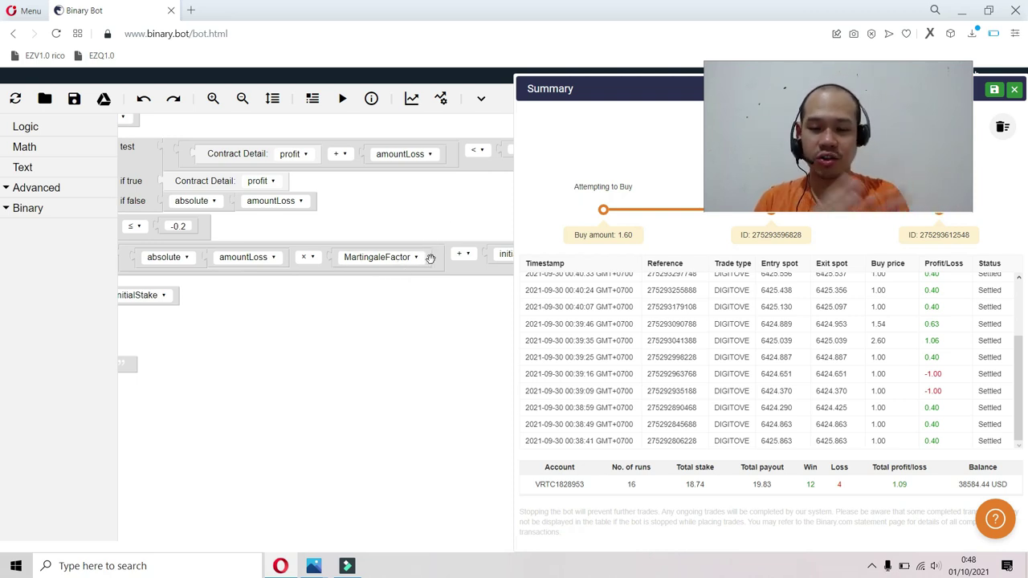
left_click(436, 314)
left_click(419, 319)
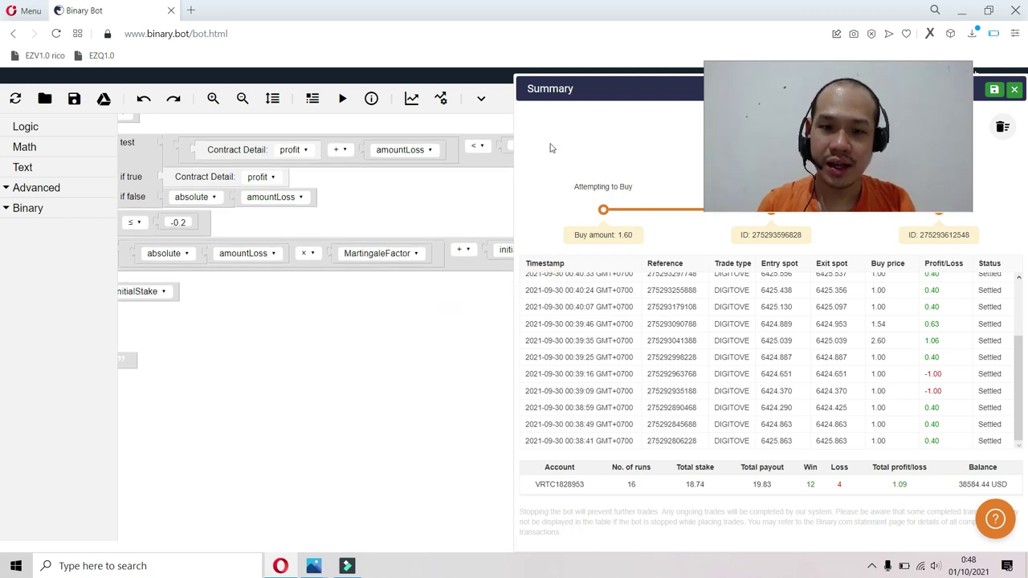
left_click(1014, 89)
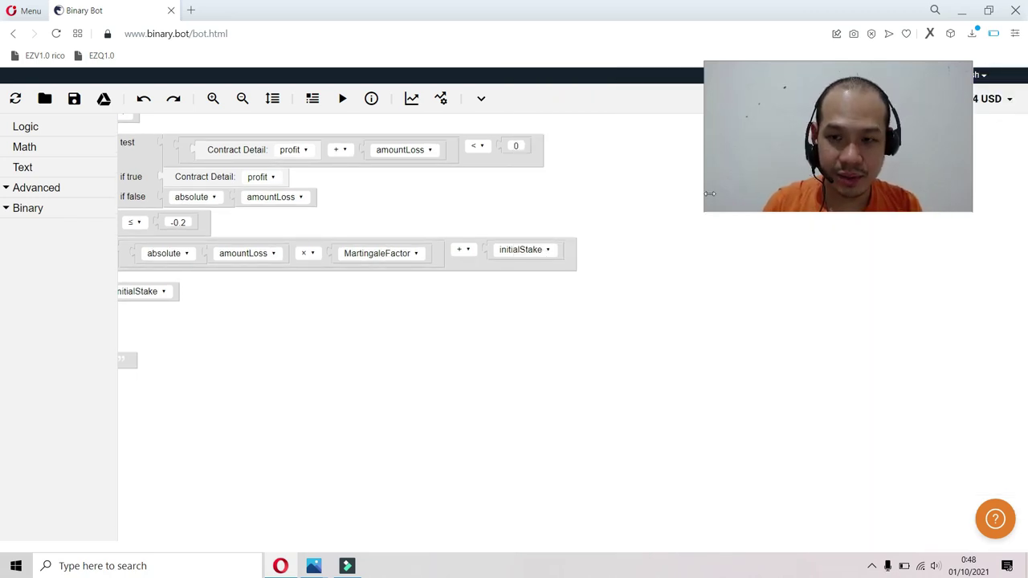
left_click(312, 98)
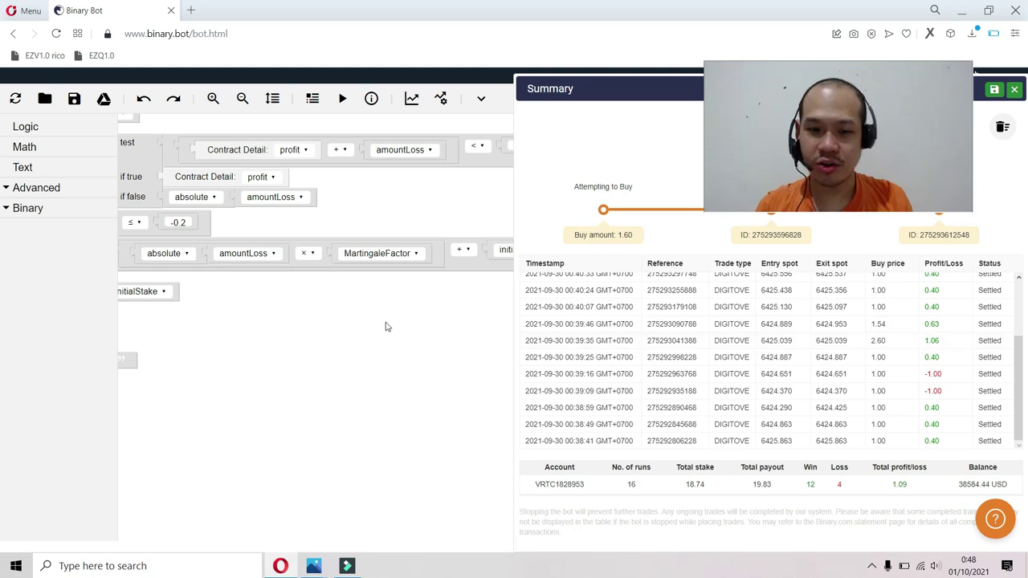
- Compare the amountLoss update and recovery stake formula with the buy prices and profits of the trades following the two losses
left_click_drag(390, 323, 616, 362)
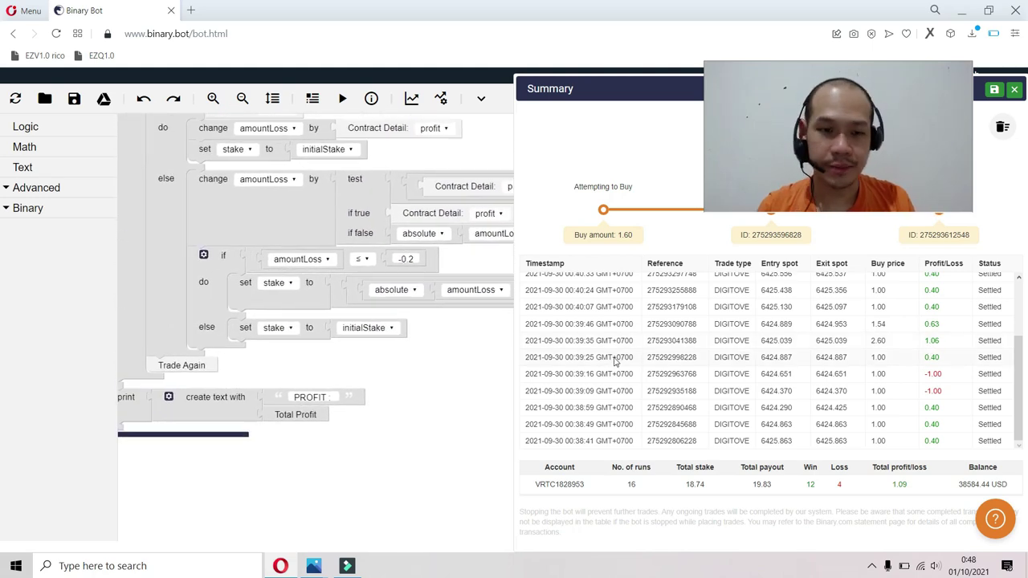
left_click_drag(482, 413, 277, 411)
left_click_drag(349, 396, 259, 395)
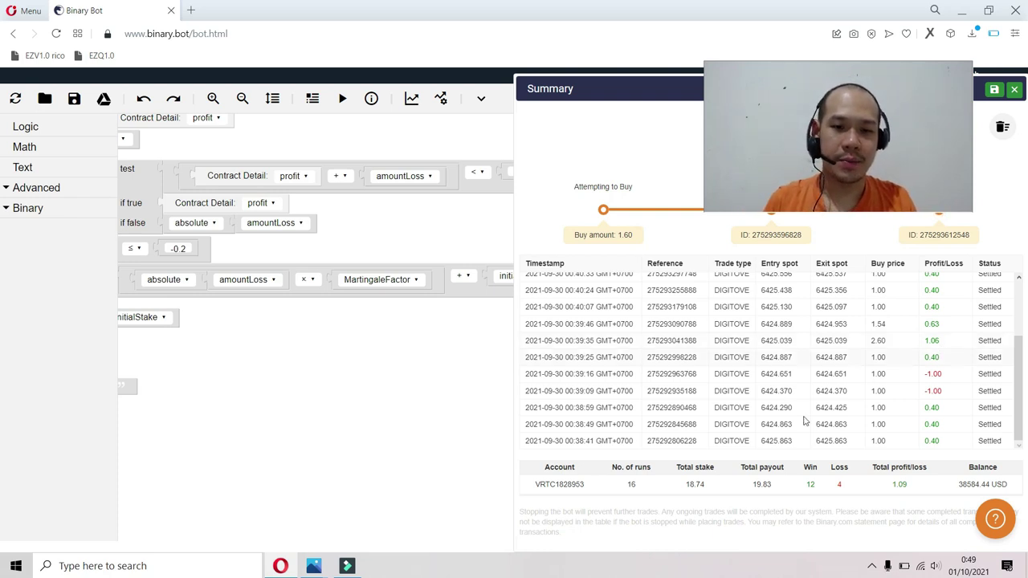
left_click_drag(415, 416, 544, 402)
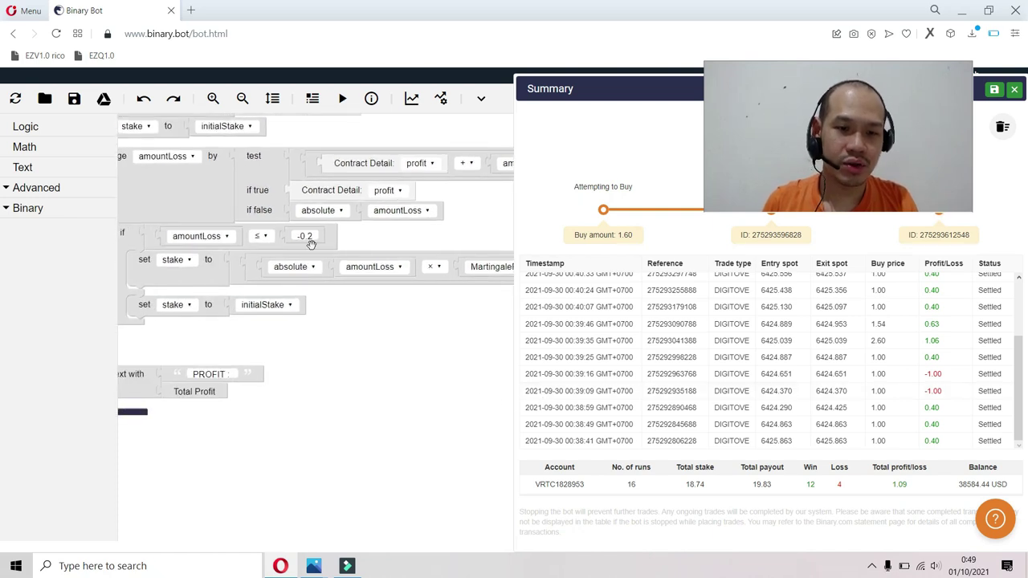
left_click(251, 265)
left_click_drag(385, 326, 242, 331)
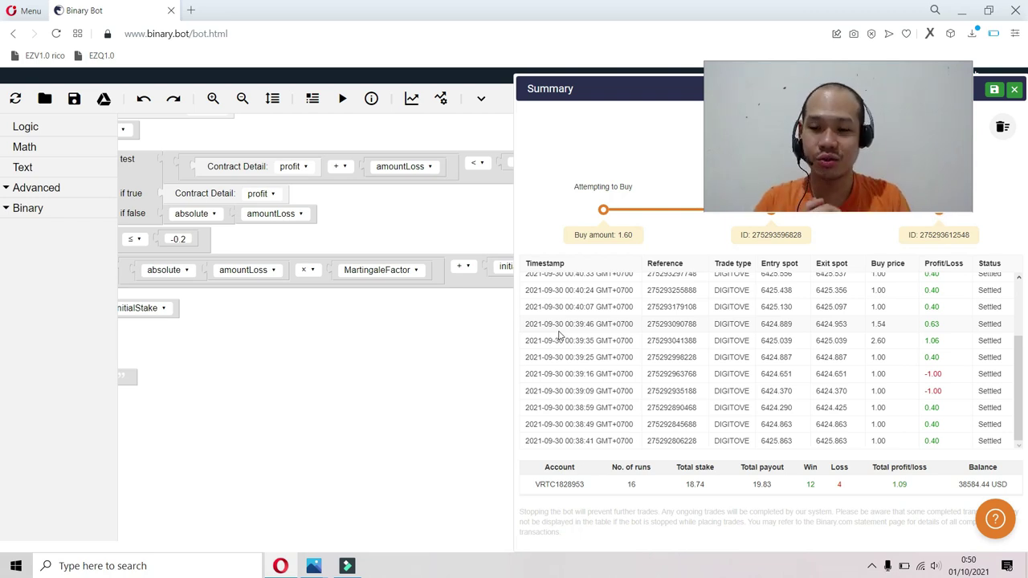
- Compare the Else block that resets stake to initialStake with the buy price right after the recovery trades, and close the summary
left_click_drag(264, 361, 489, 282)
left_click(243, 226)
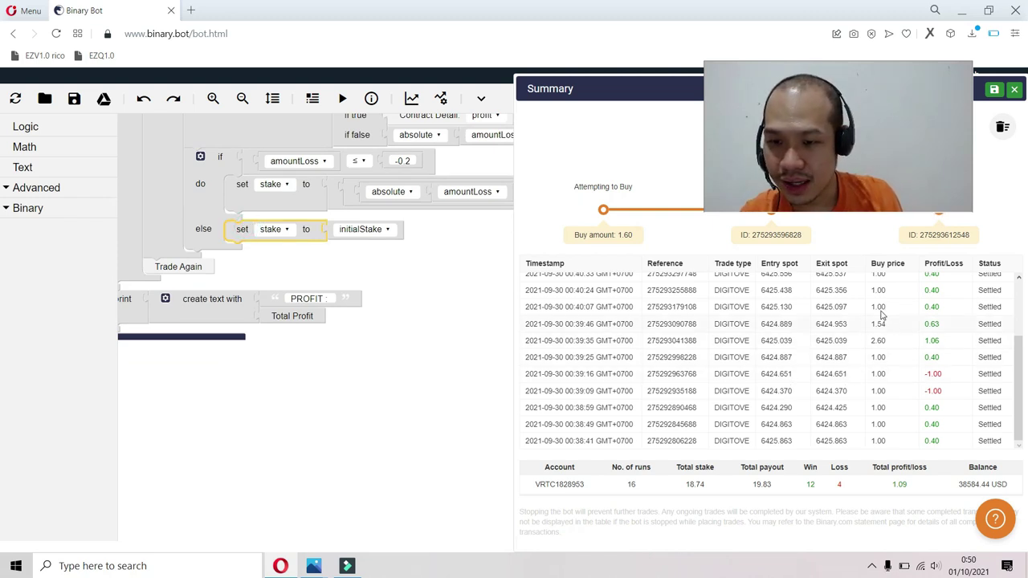
left_click_drag(890, 313, 869, 313)
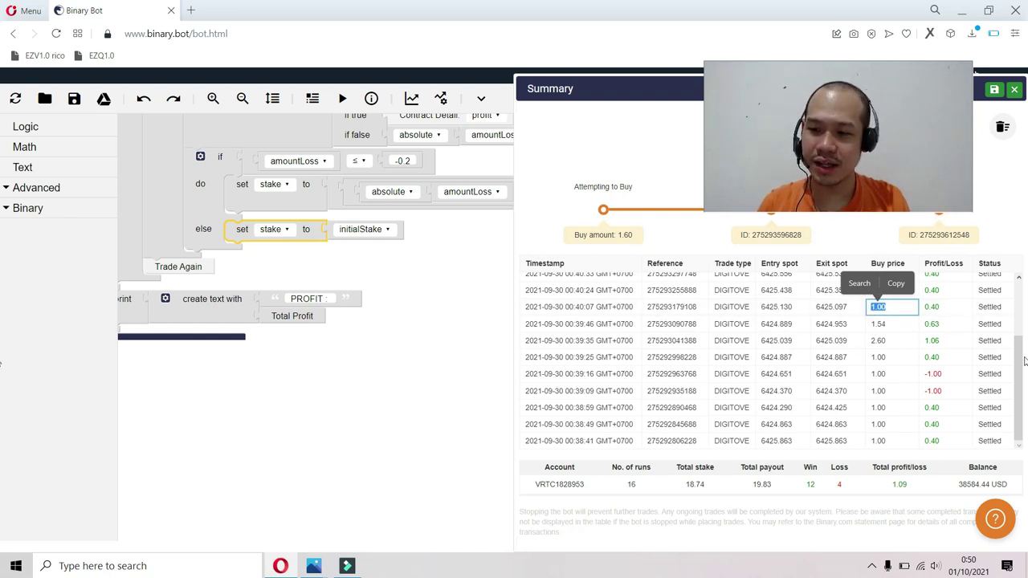
left_click_drag(1025, 362, 1021, 367)
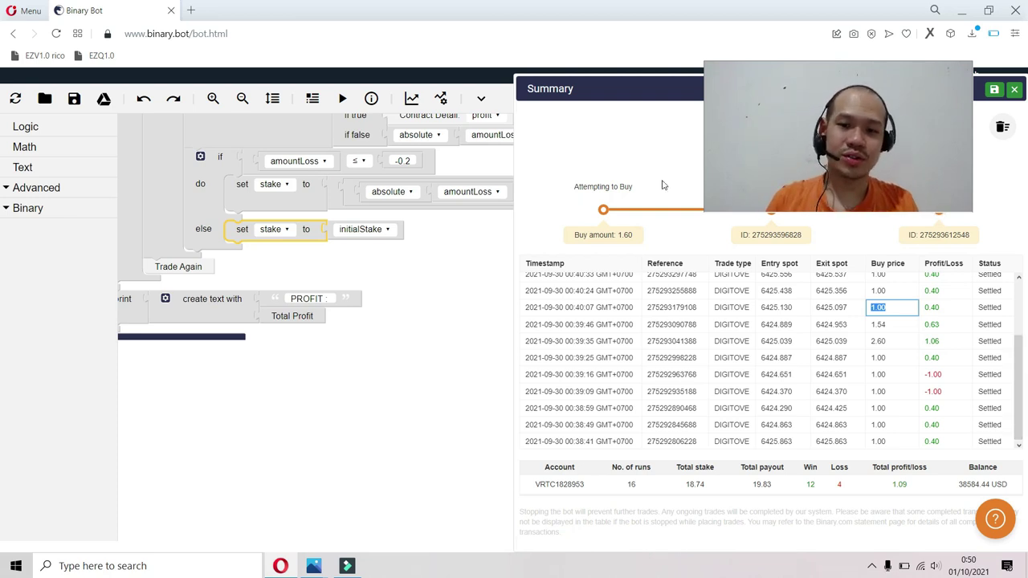
left_click(1013, 90)
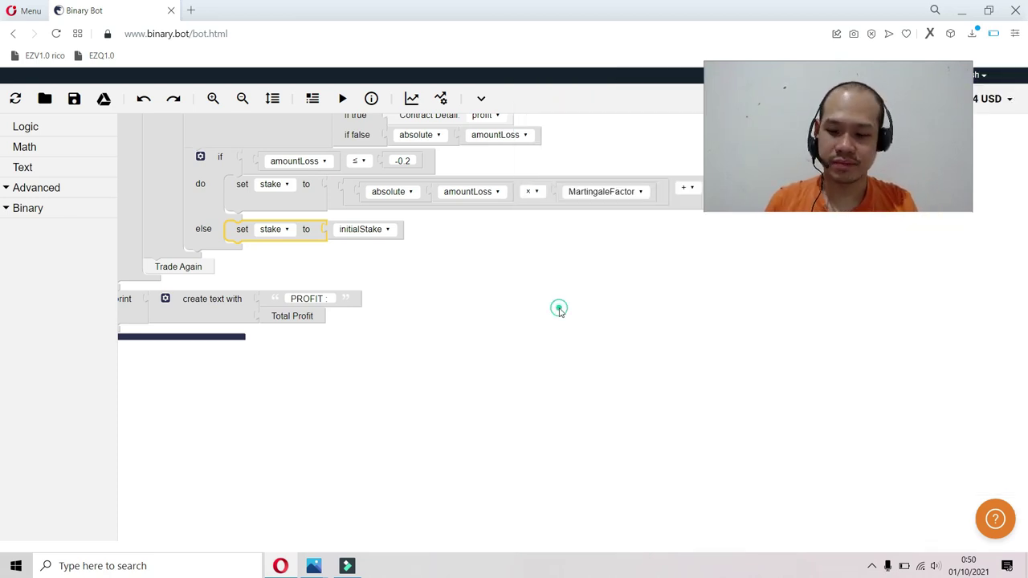
- Go back from the trade result blocks to the bot's Run Once at Start and Define Trade Options settings
left_click_drag(557, 310, 666, 464)
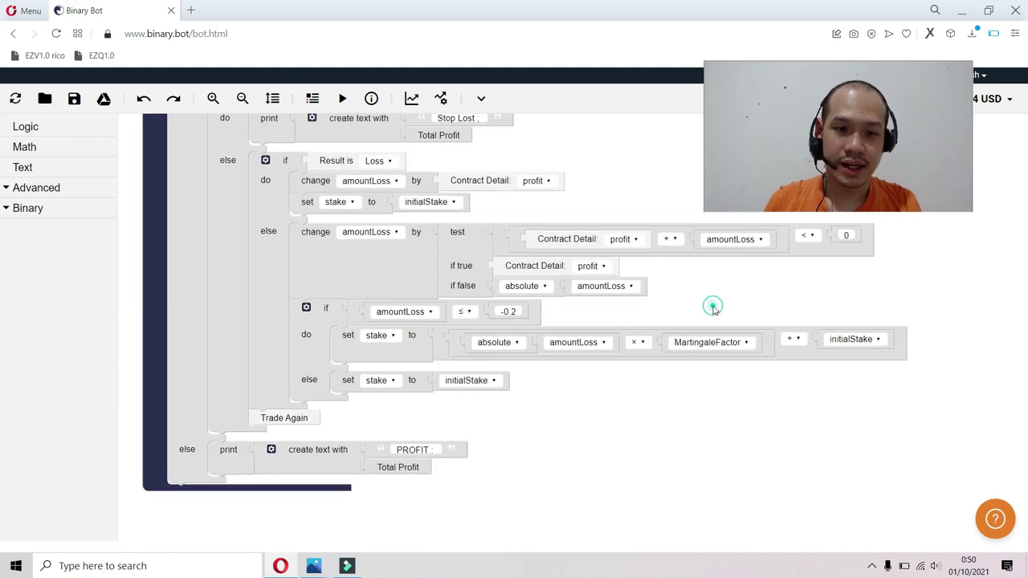
scroll(712, 306, "up", 2)
scroll(708, 326, "up", 2)
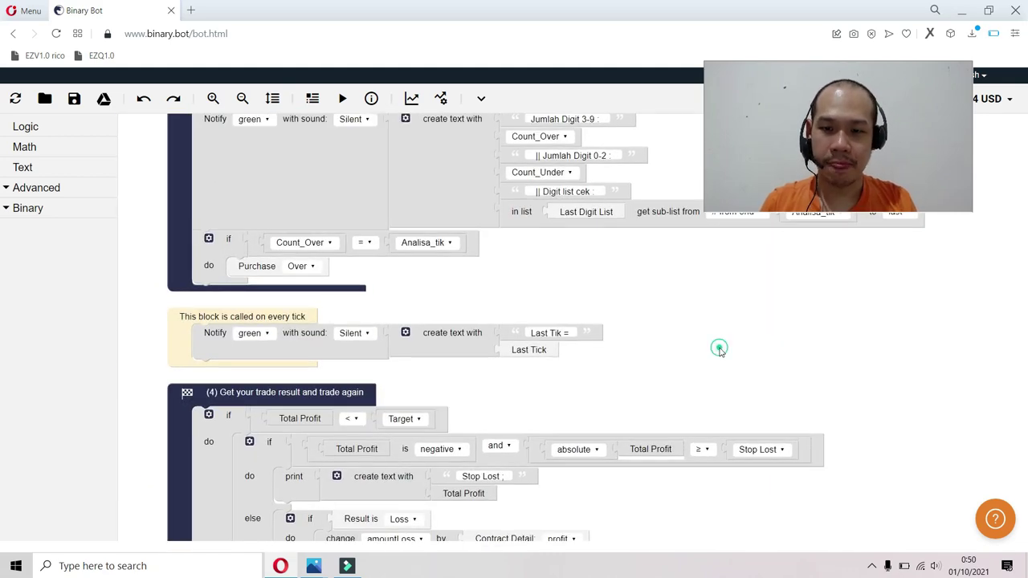
scroll(718, 401, "up", 3)
scroll(735, 484, "up", 2)
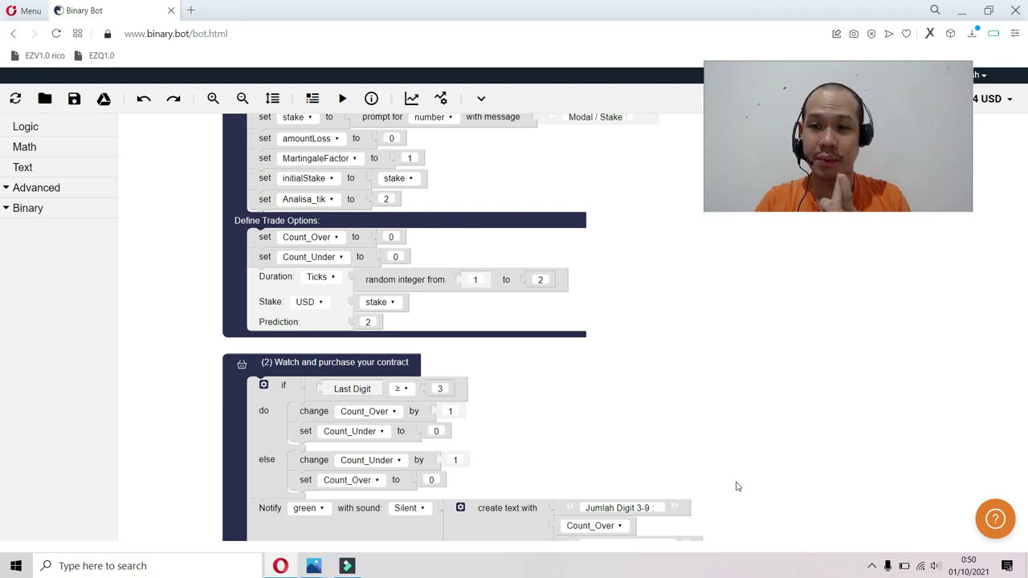
left_click_drag(619, 220, 700, 298)
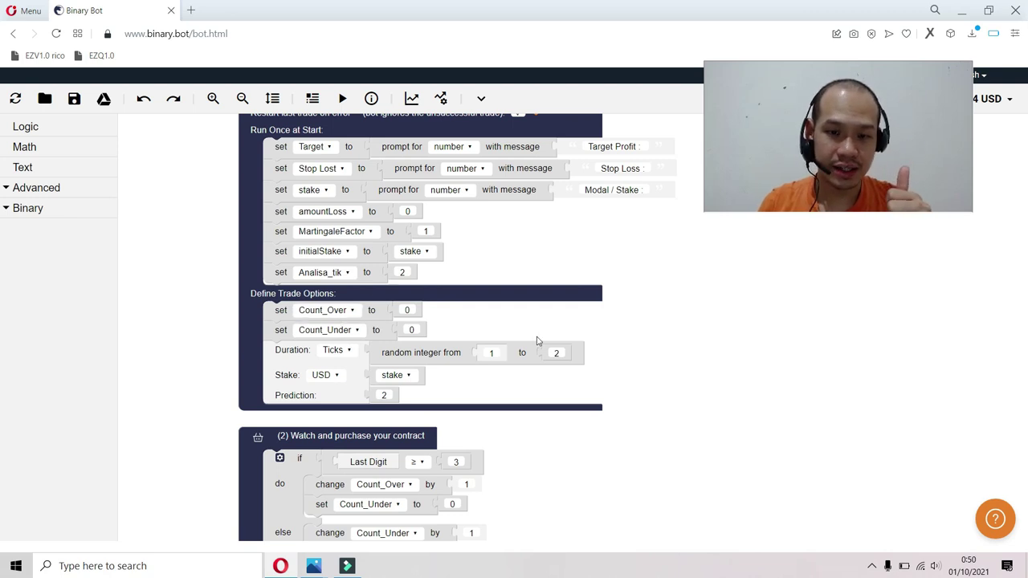
- Review the purchase logic, from the Last Digit ≥ 3 counter to the Count_Over = Analisa_tik purchase condition
scroll(734, 286, "down", 5)
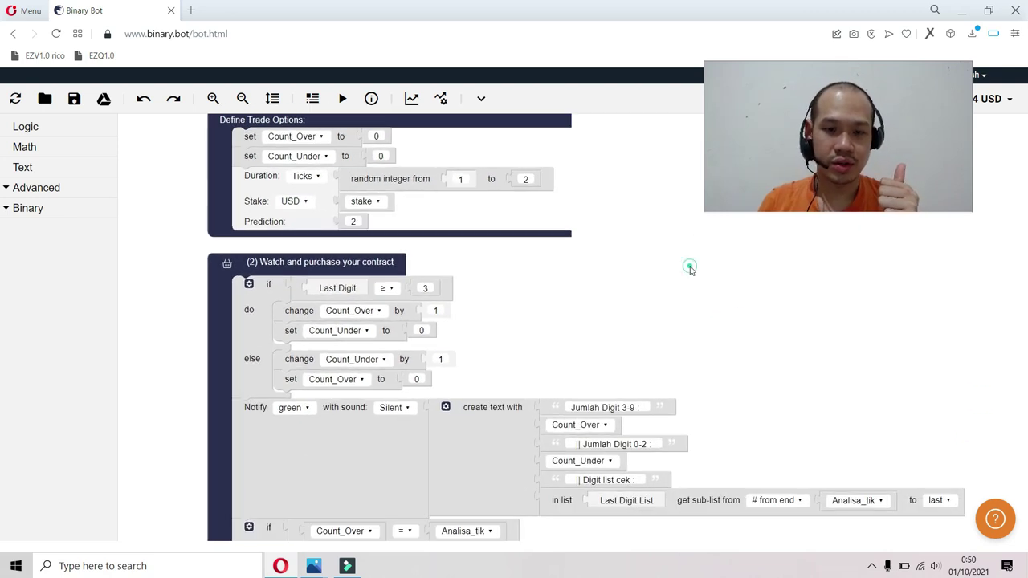
scroll(688, 266, "down", 3)
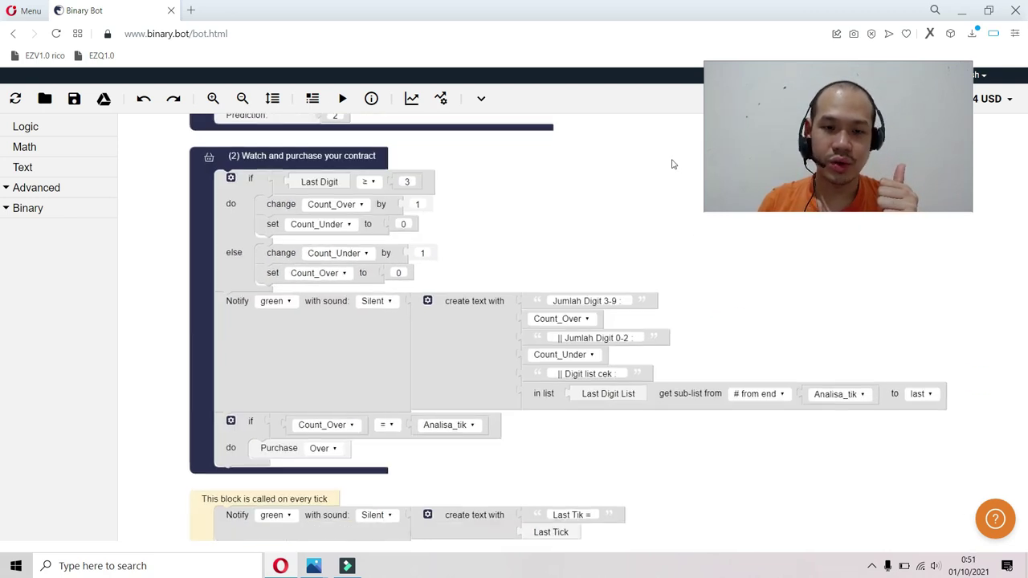
left_click(251, 182)
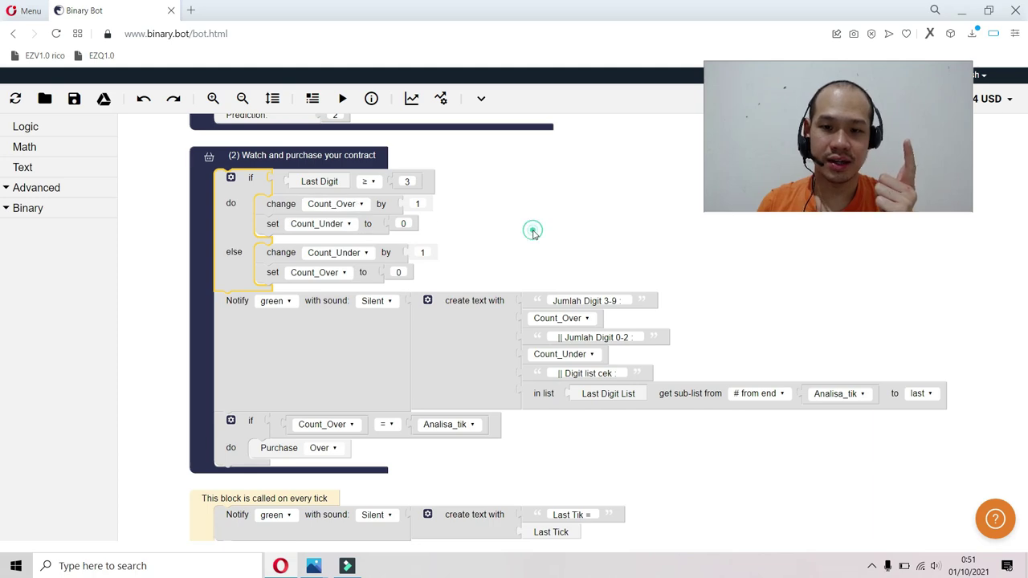
left_click_drag(532, 230, 542, 152)
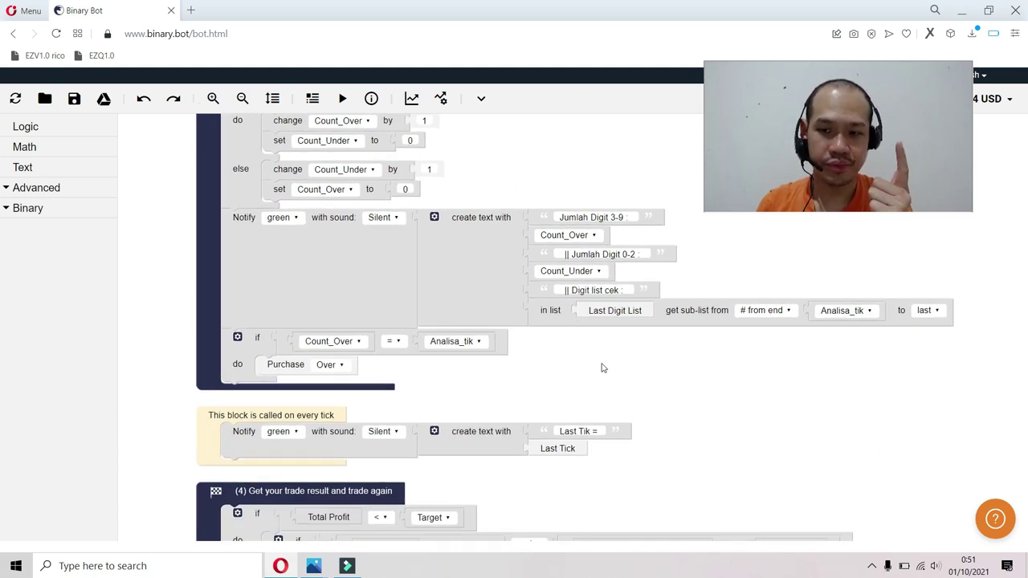
left_click_drag(680, 384, 656, 276)
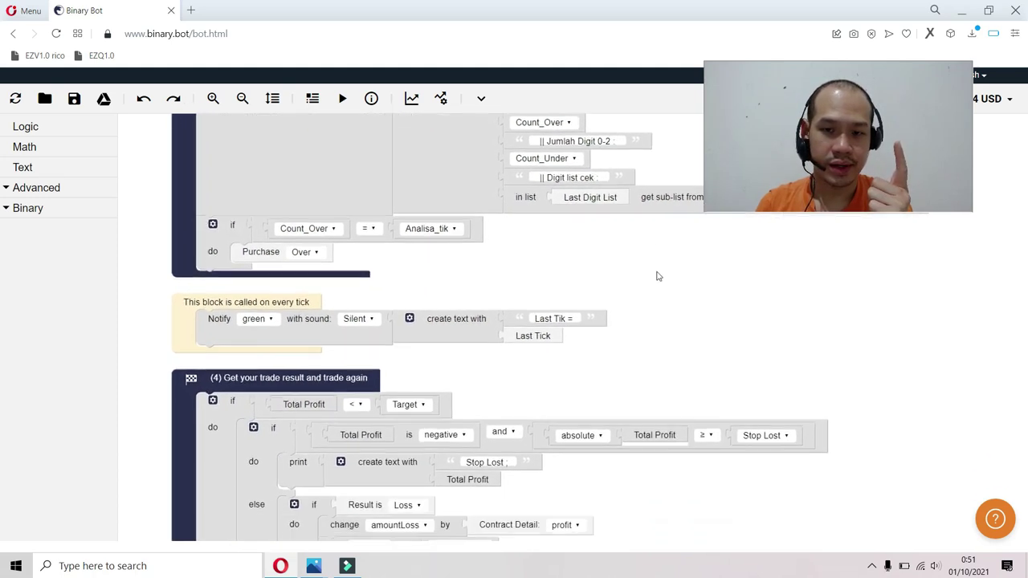
- Review the trade result logic from the Target and Stop Lost checks down to the amountLoss ≤ -0.2 stake block
left_click_drag(689, 314, 677, 151)
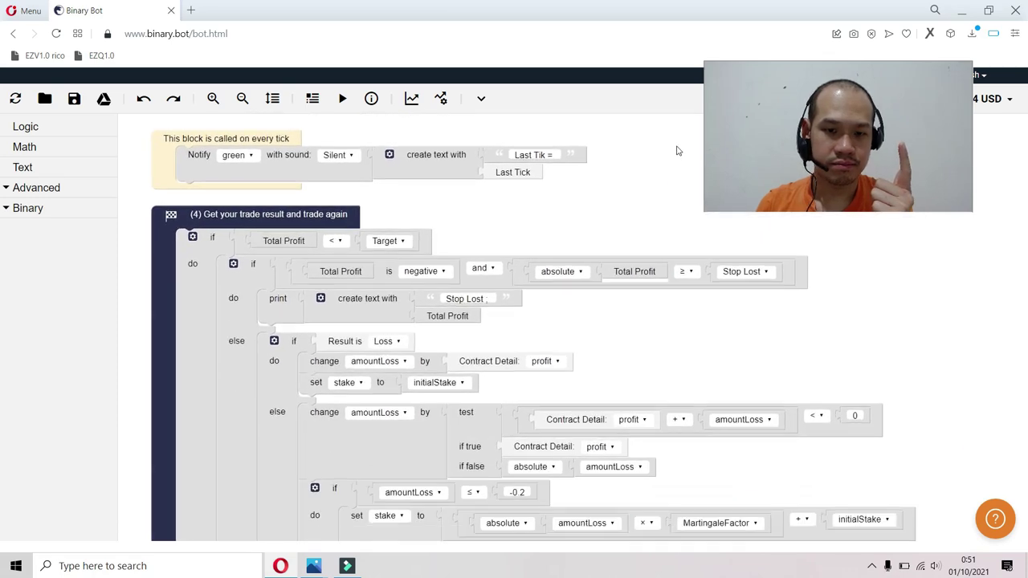
left_click_drag(697, 322, 688, 242)
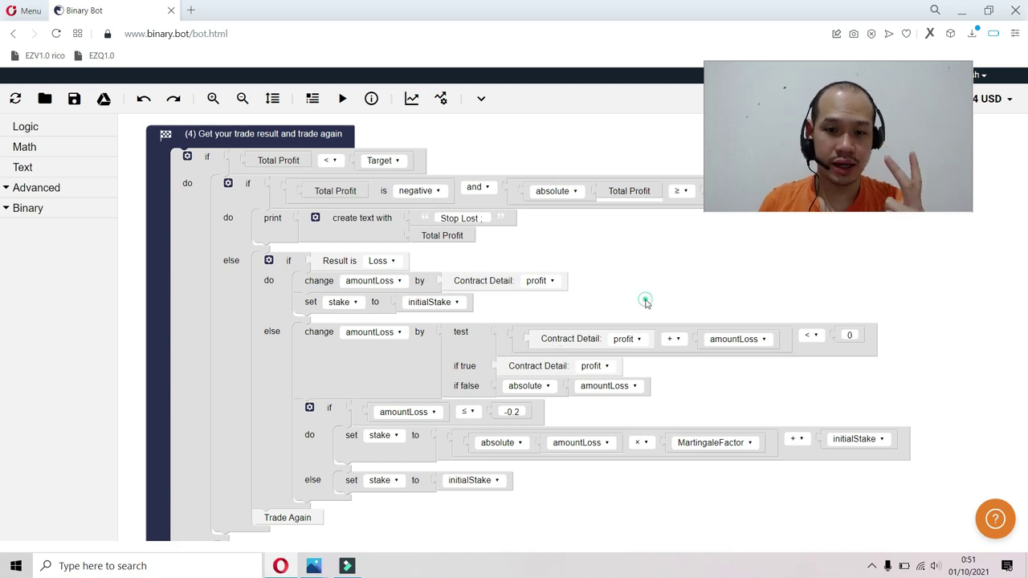
left_click_drag(648, 297, 635, 205)
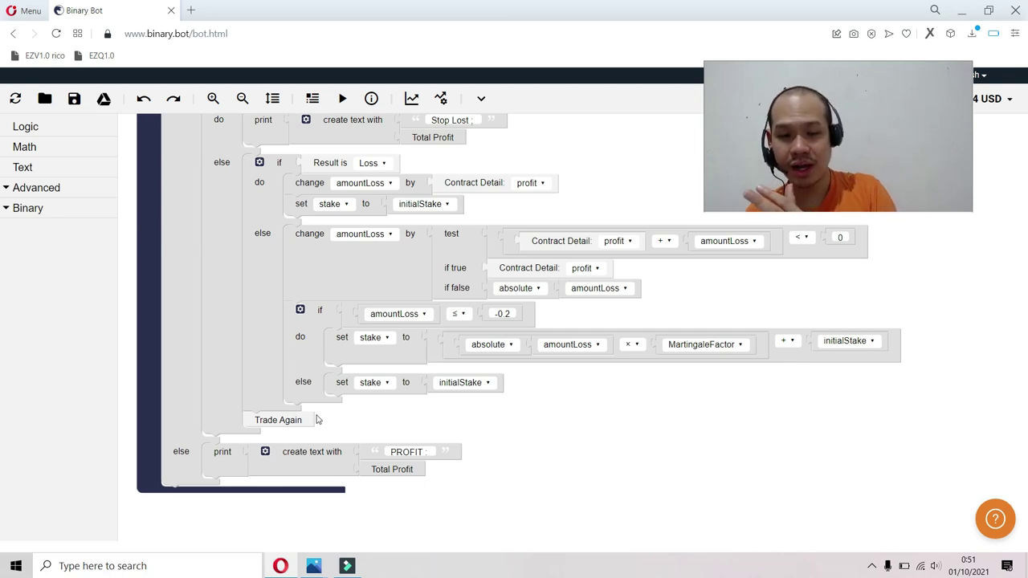
left_click(302, 346)
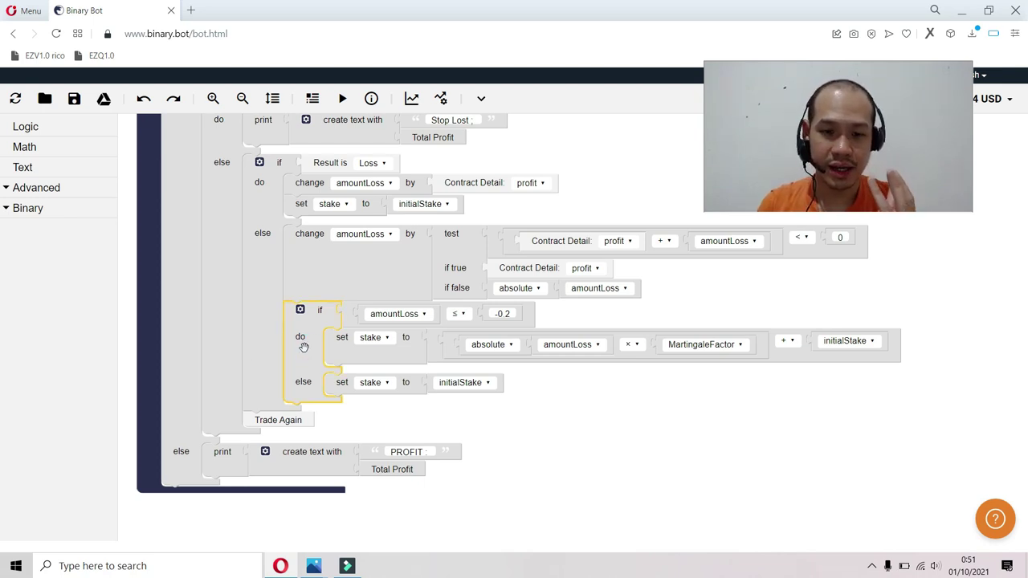
left_click(721, 303)
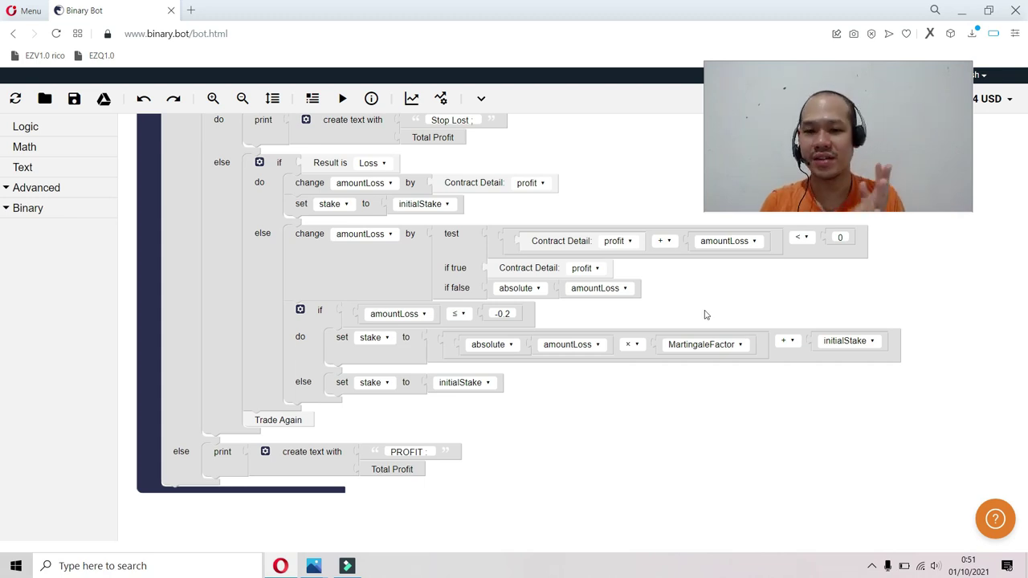
- Switch to Photos and show the viewer's comment in req0040.png
mouse_move(313, 566)
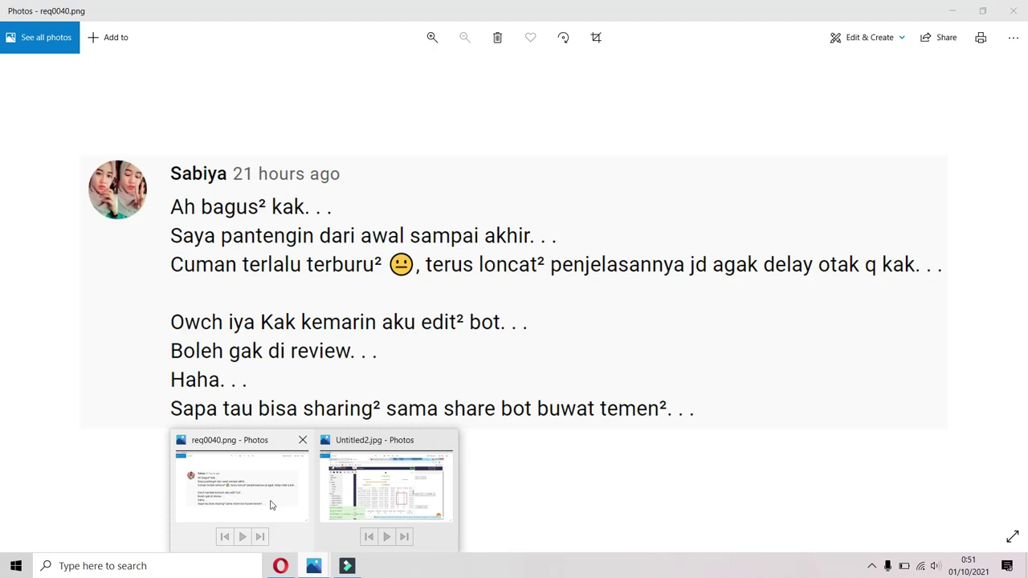
left_click(271, 504)
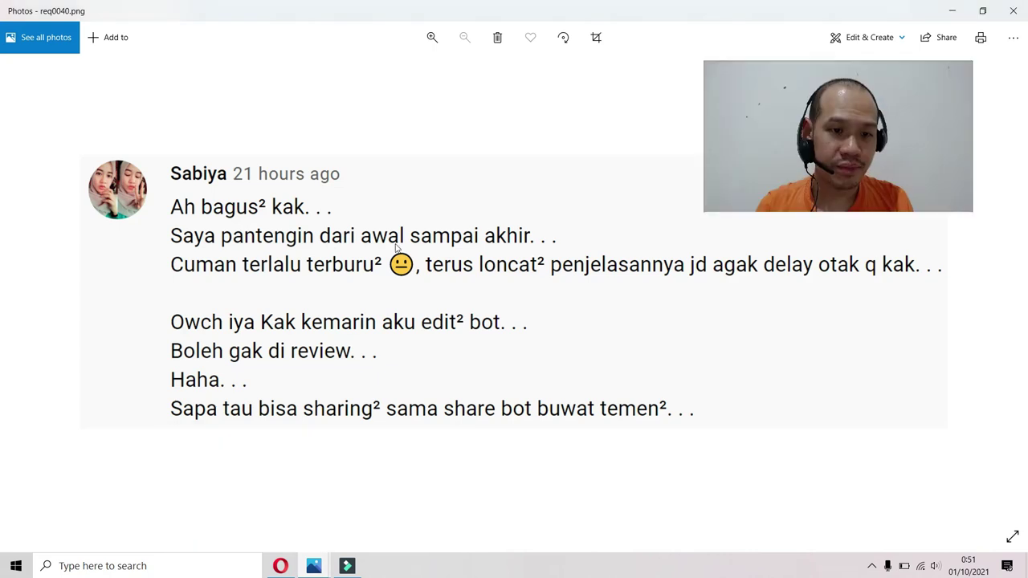